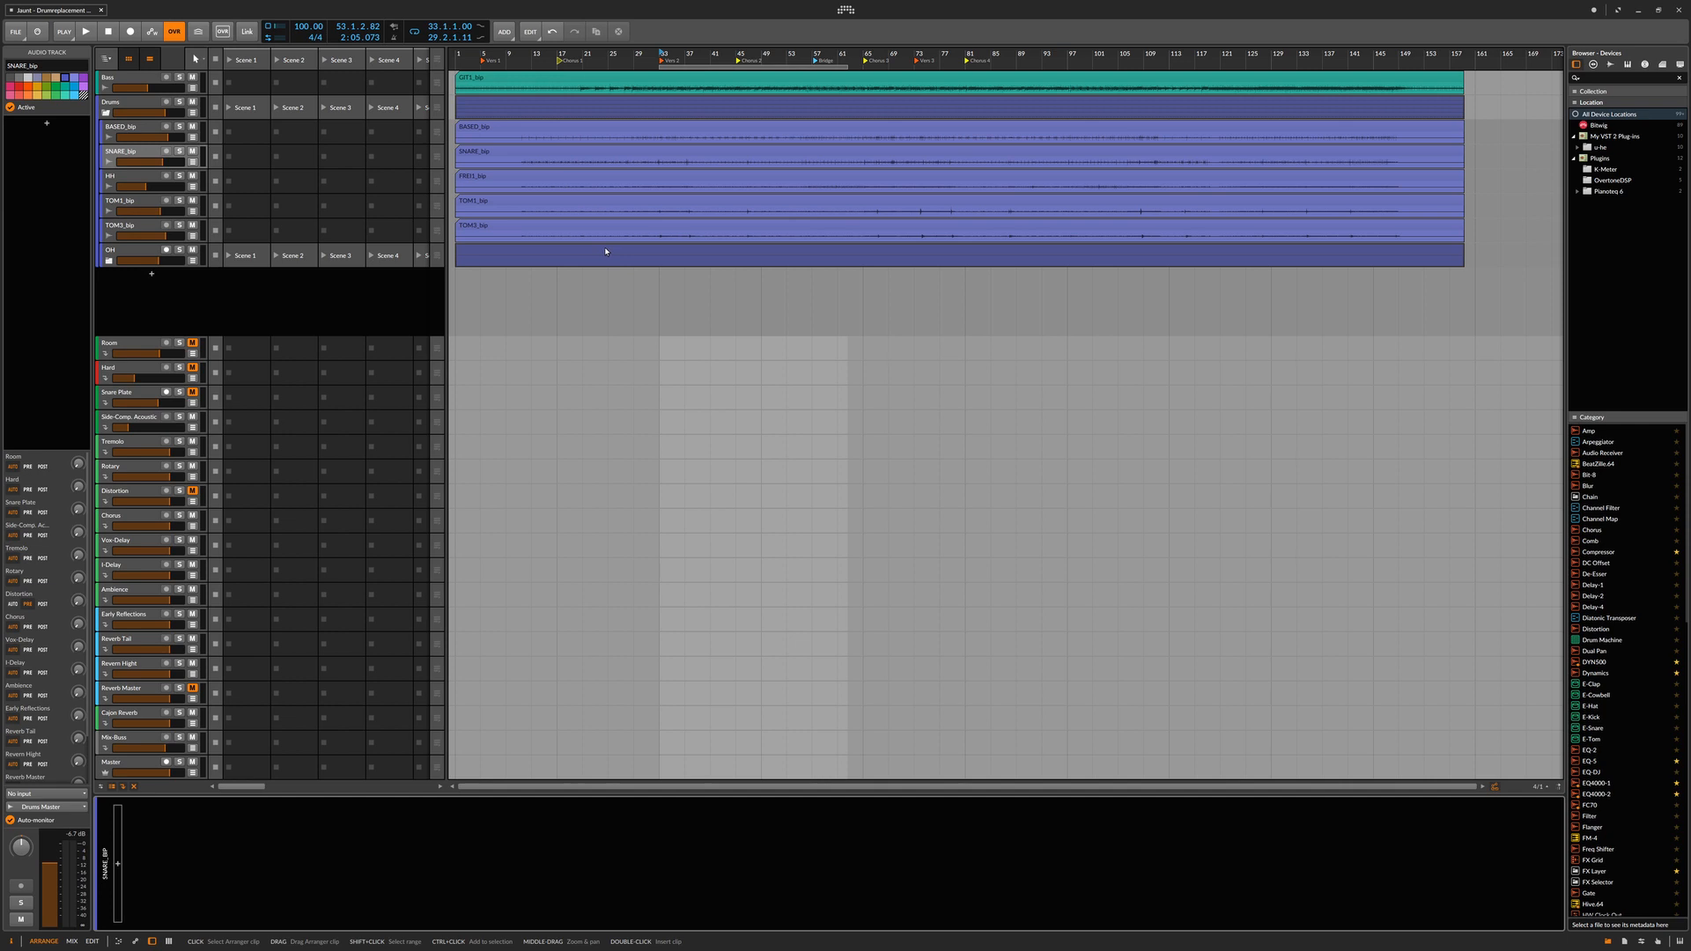
Play back the drum mix and select the BASED_bip kick track
key(space)
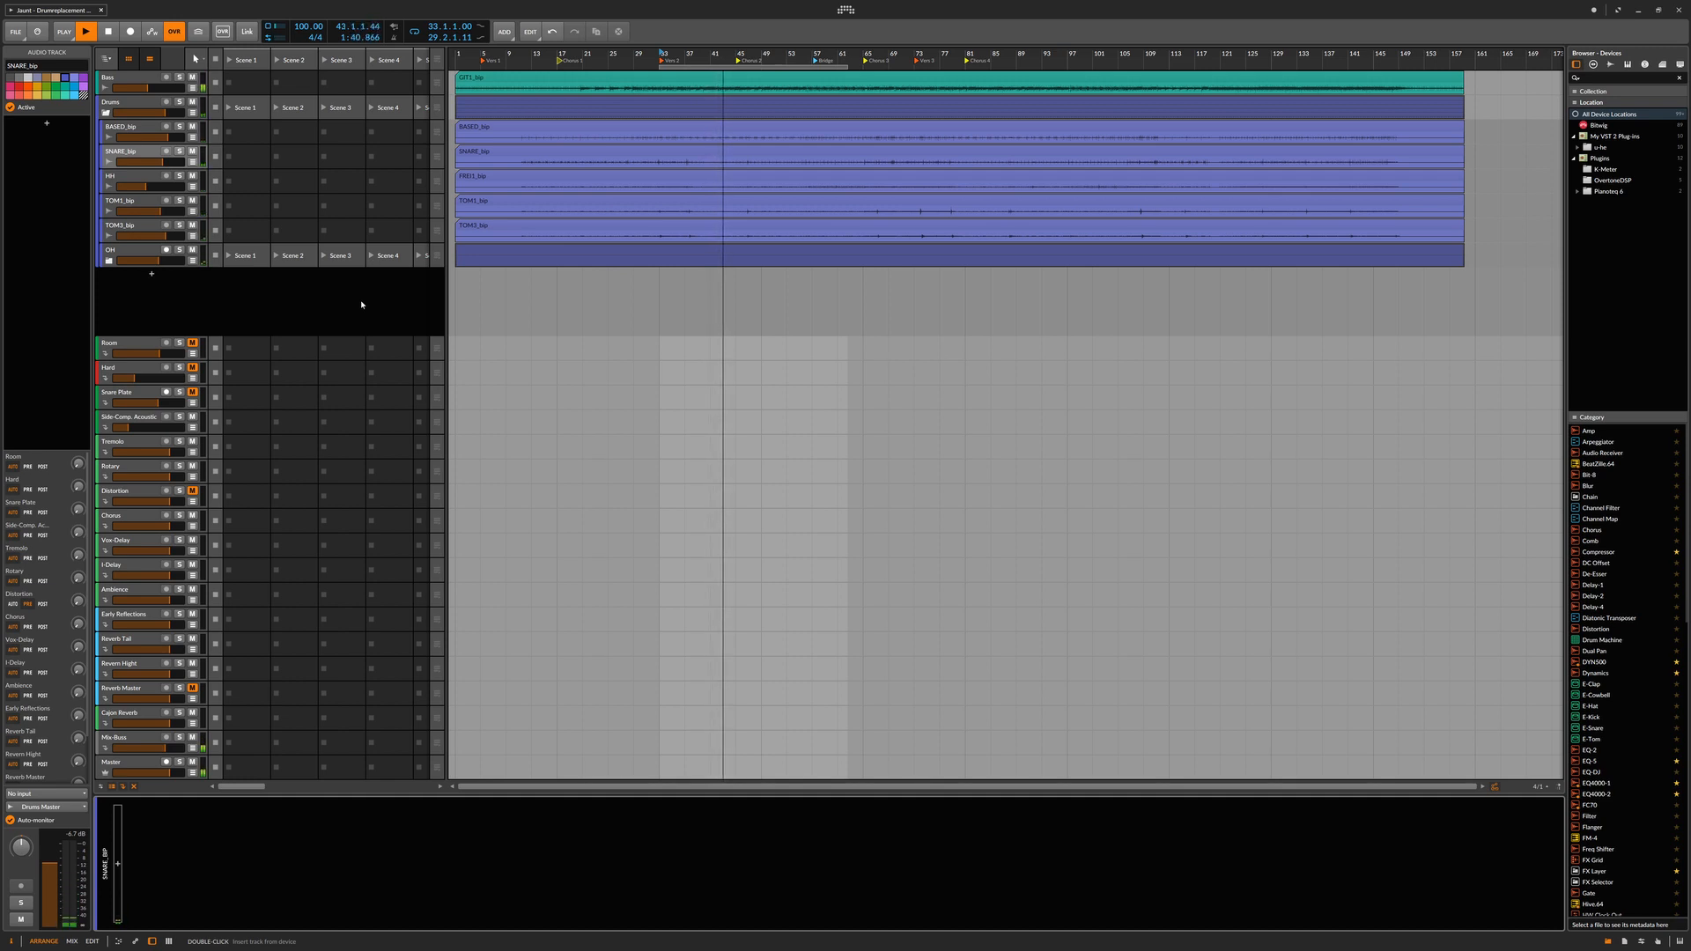
click(362, 302)
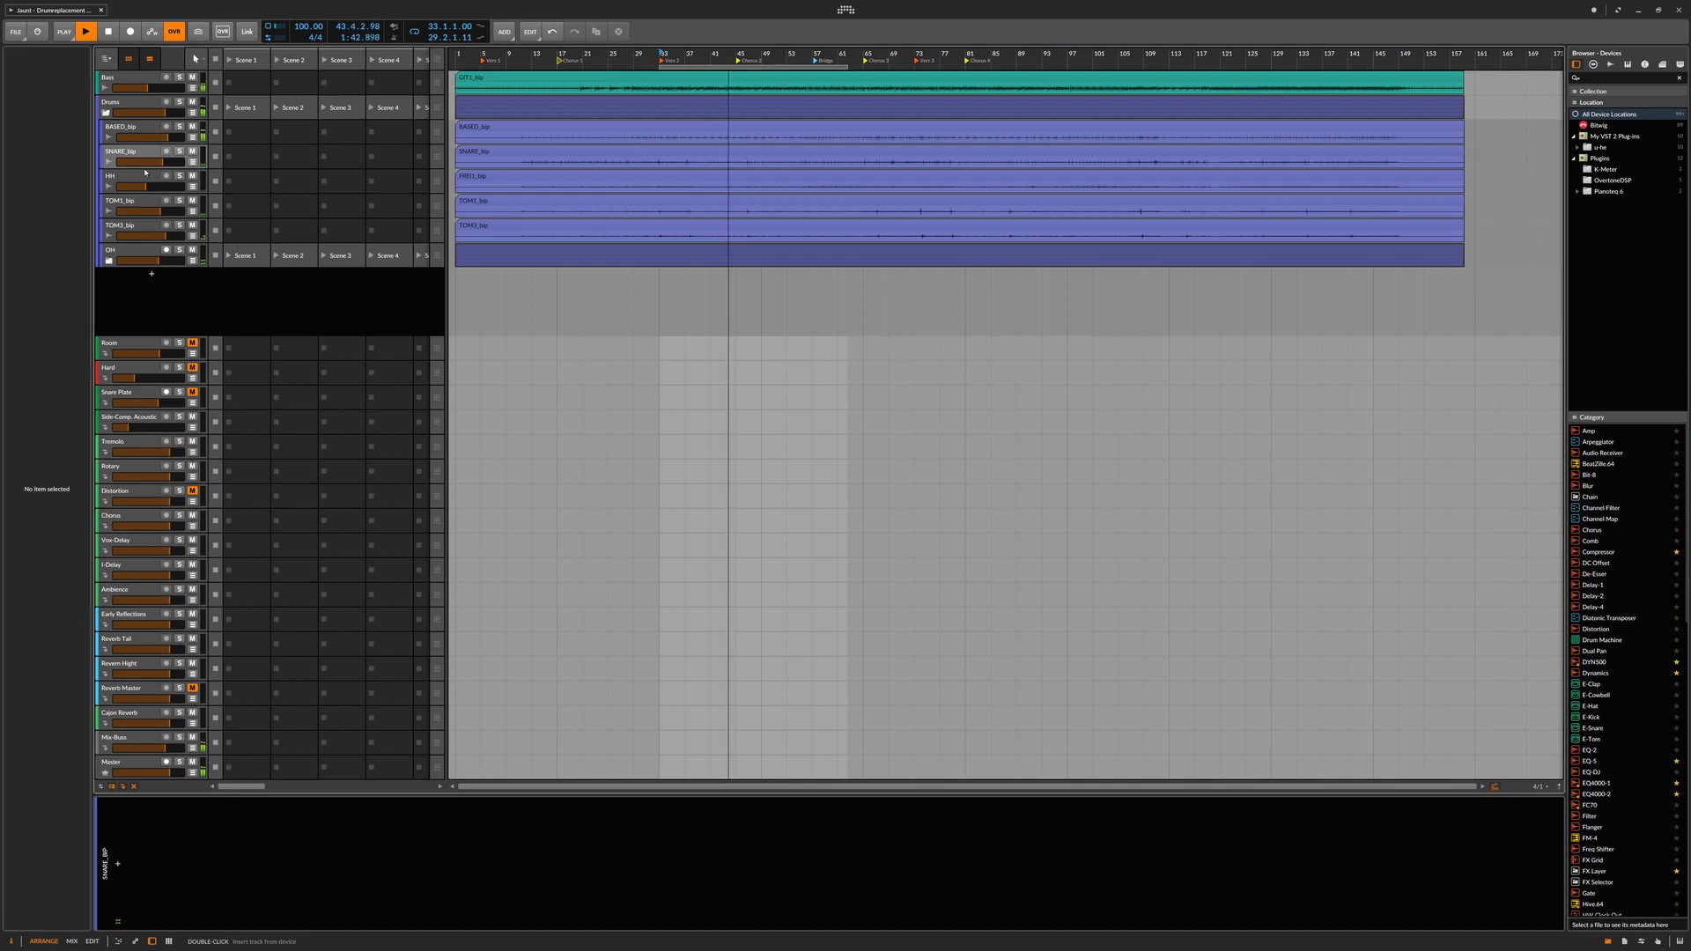
click(138, 128)
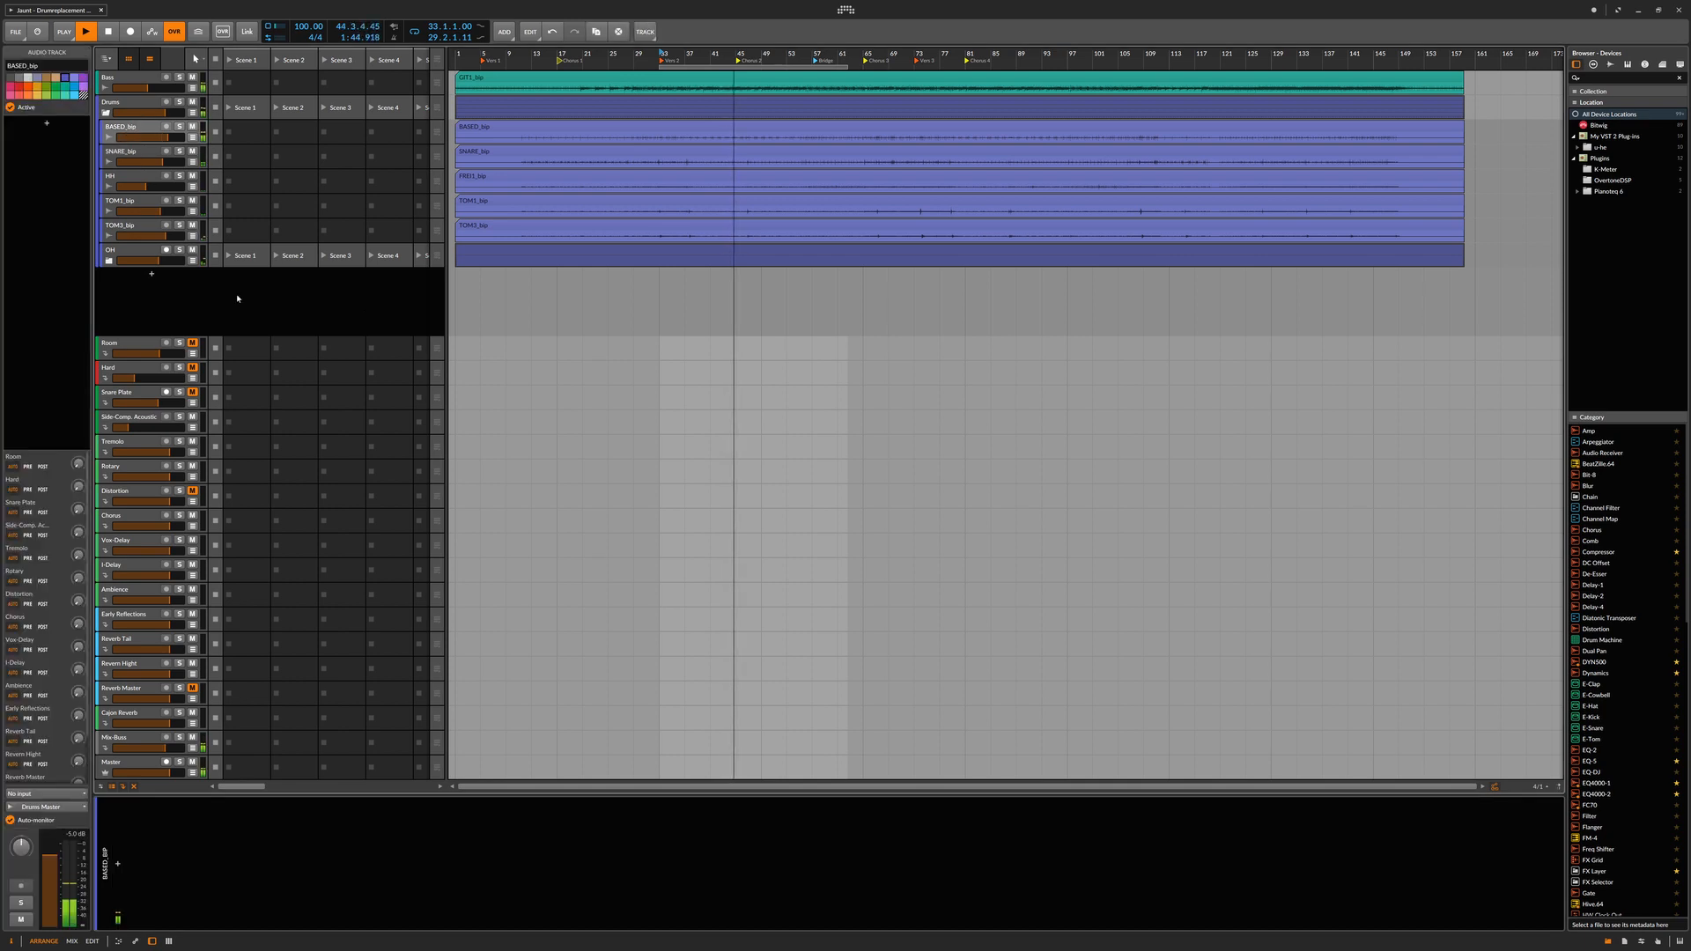
key(space)
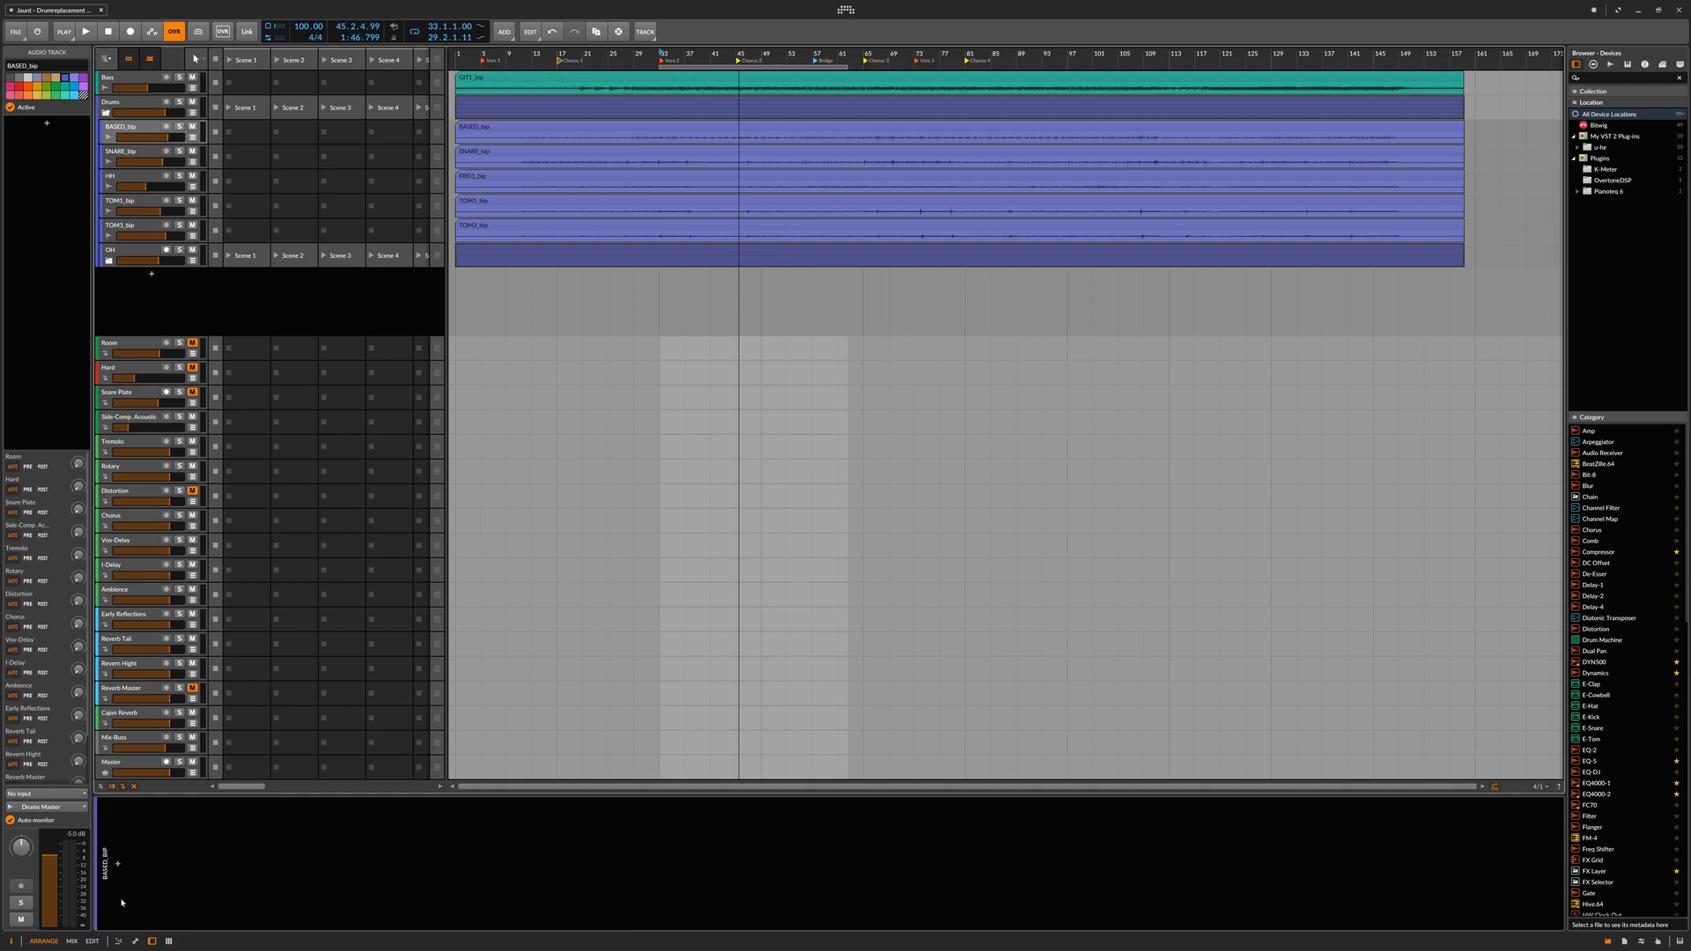
Insert the Gated Drums - Kick preset from the Live Drums collection on the BASED_bip track
click(113, 865)
click(117, 864)
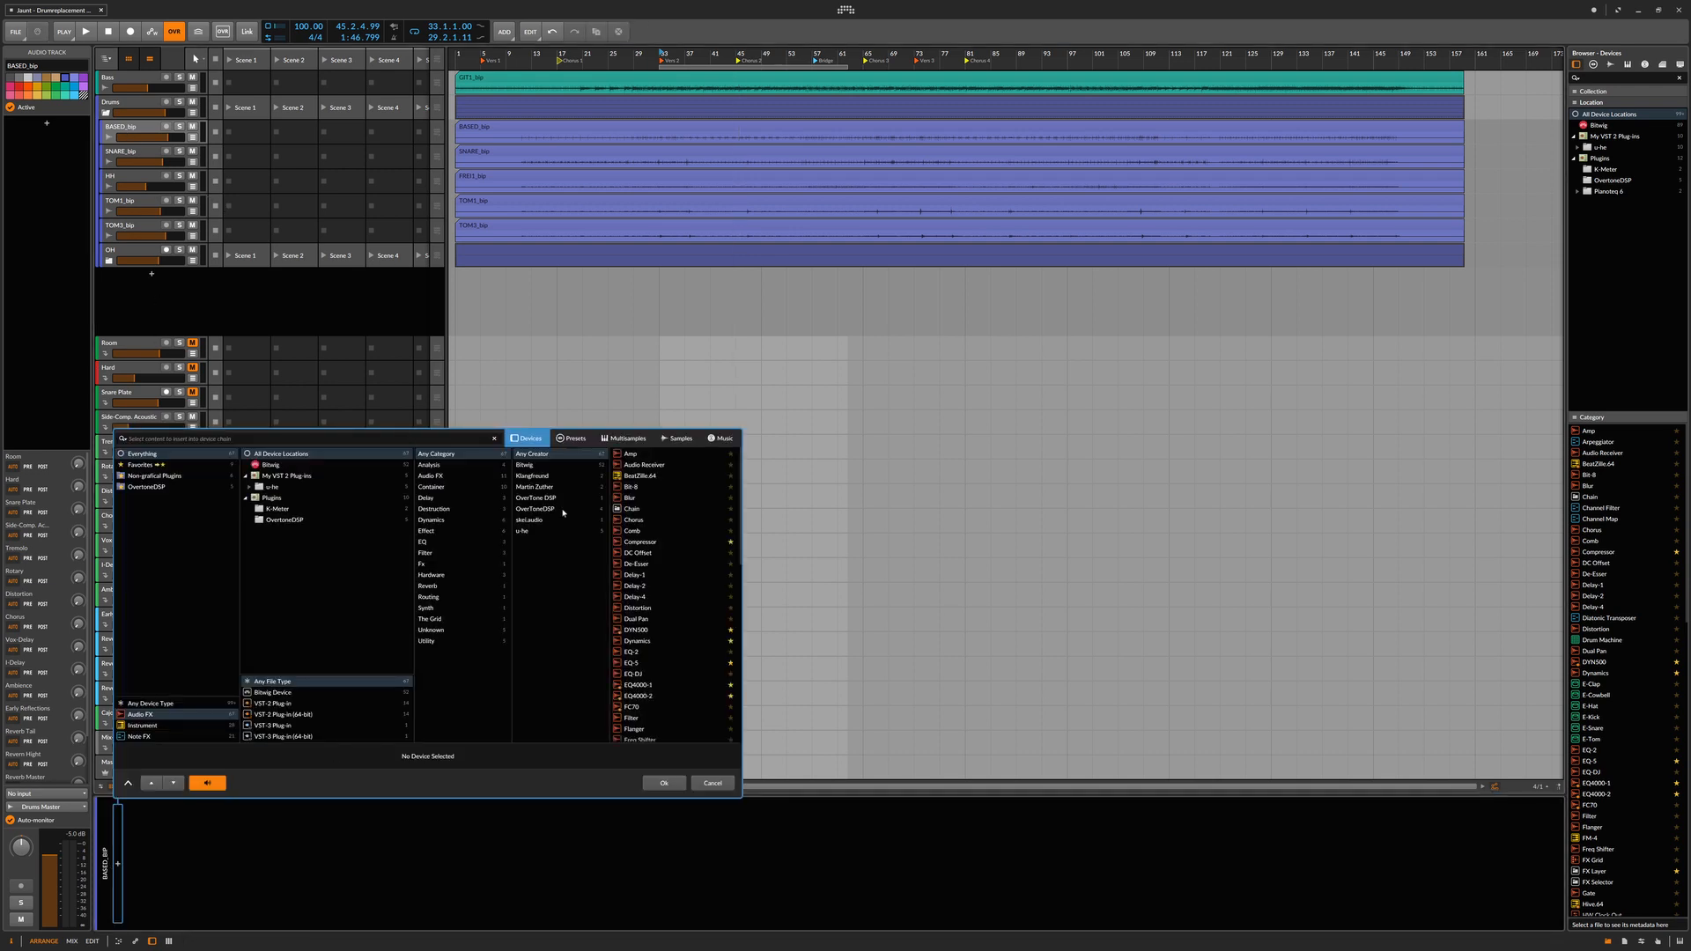
click(575, 439)
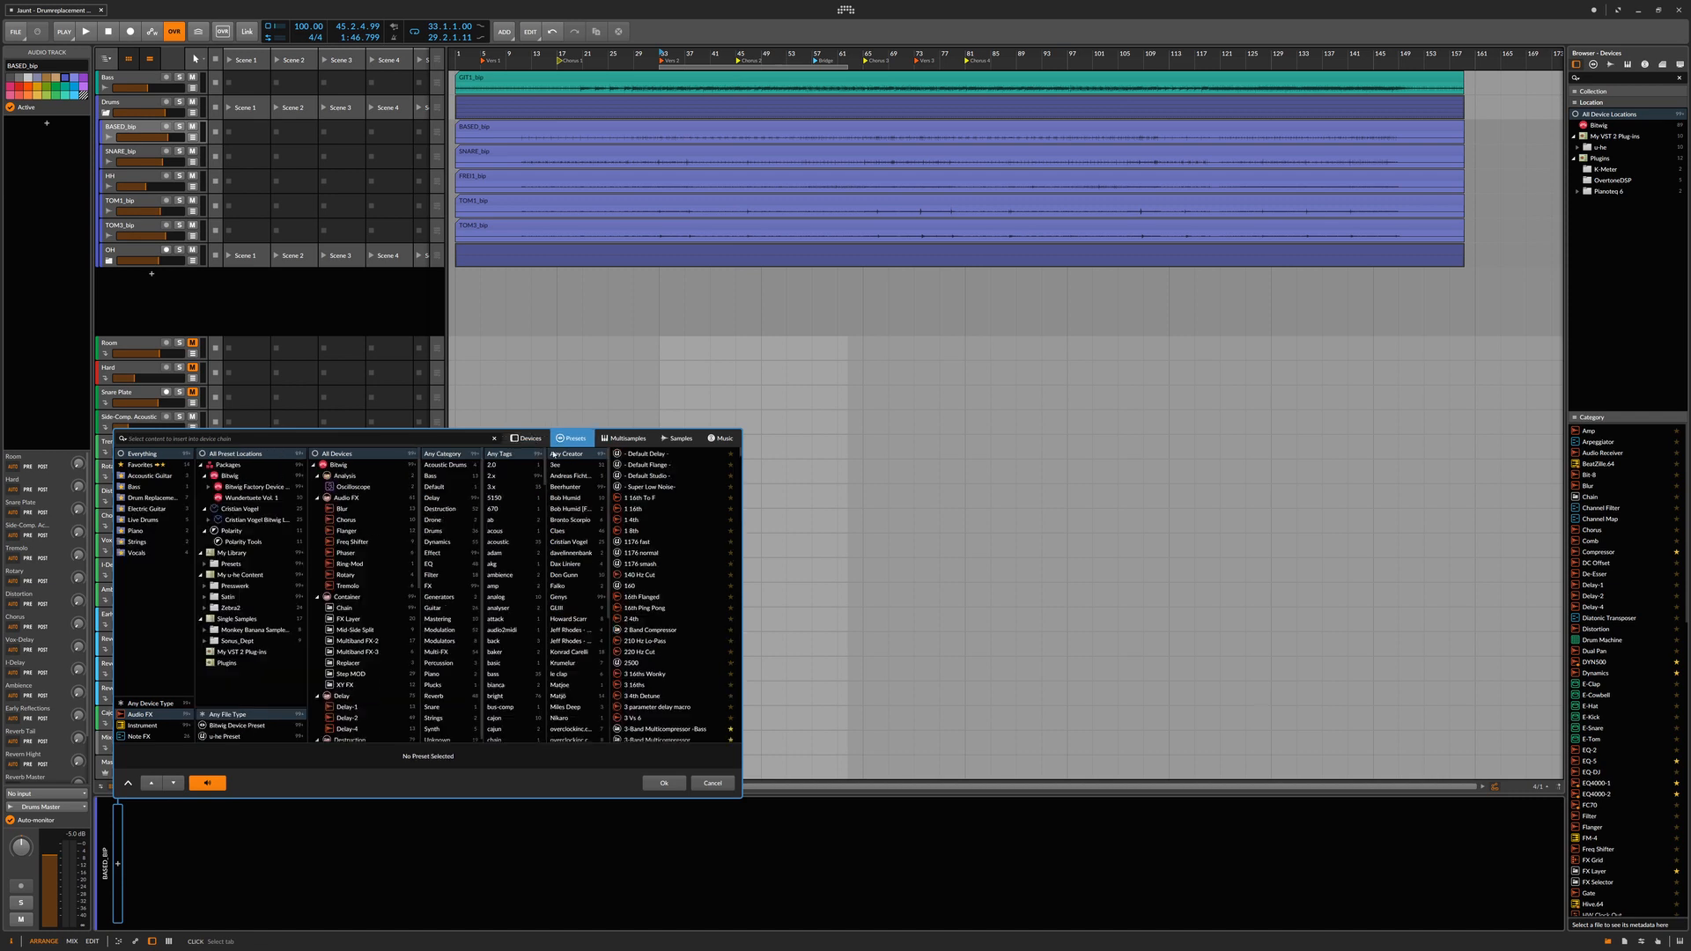
click(150, 521)
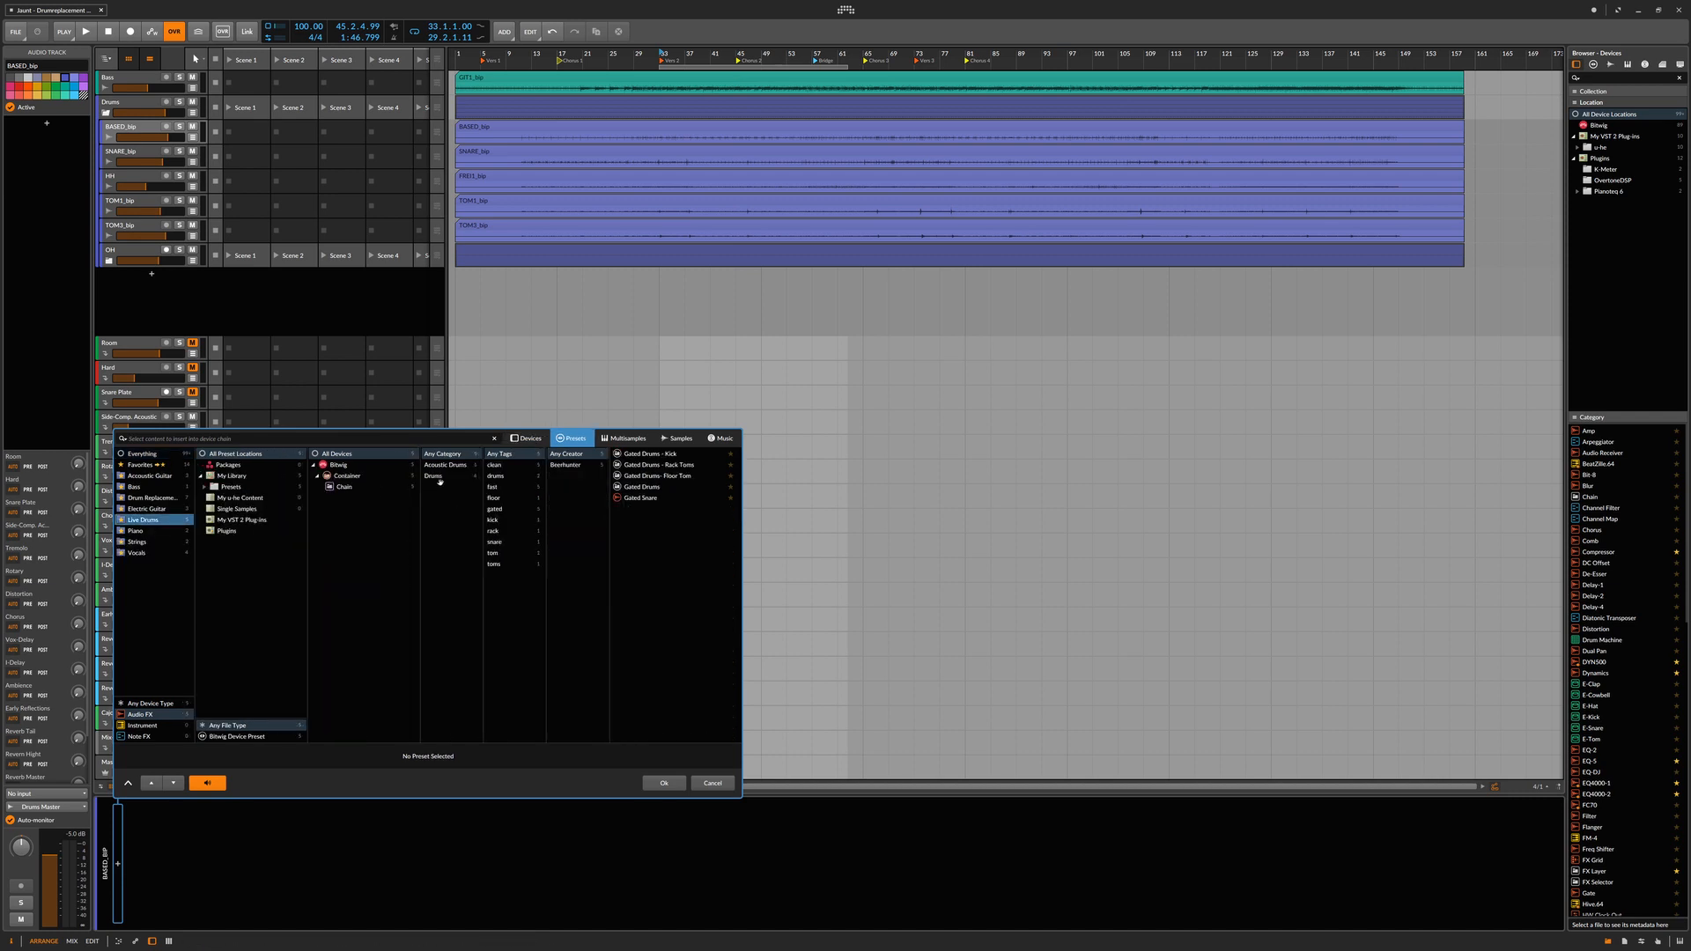
double_click(665, 455)
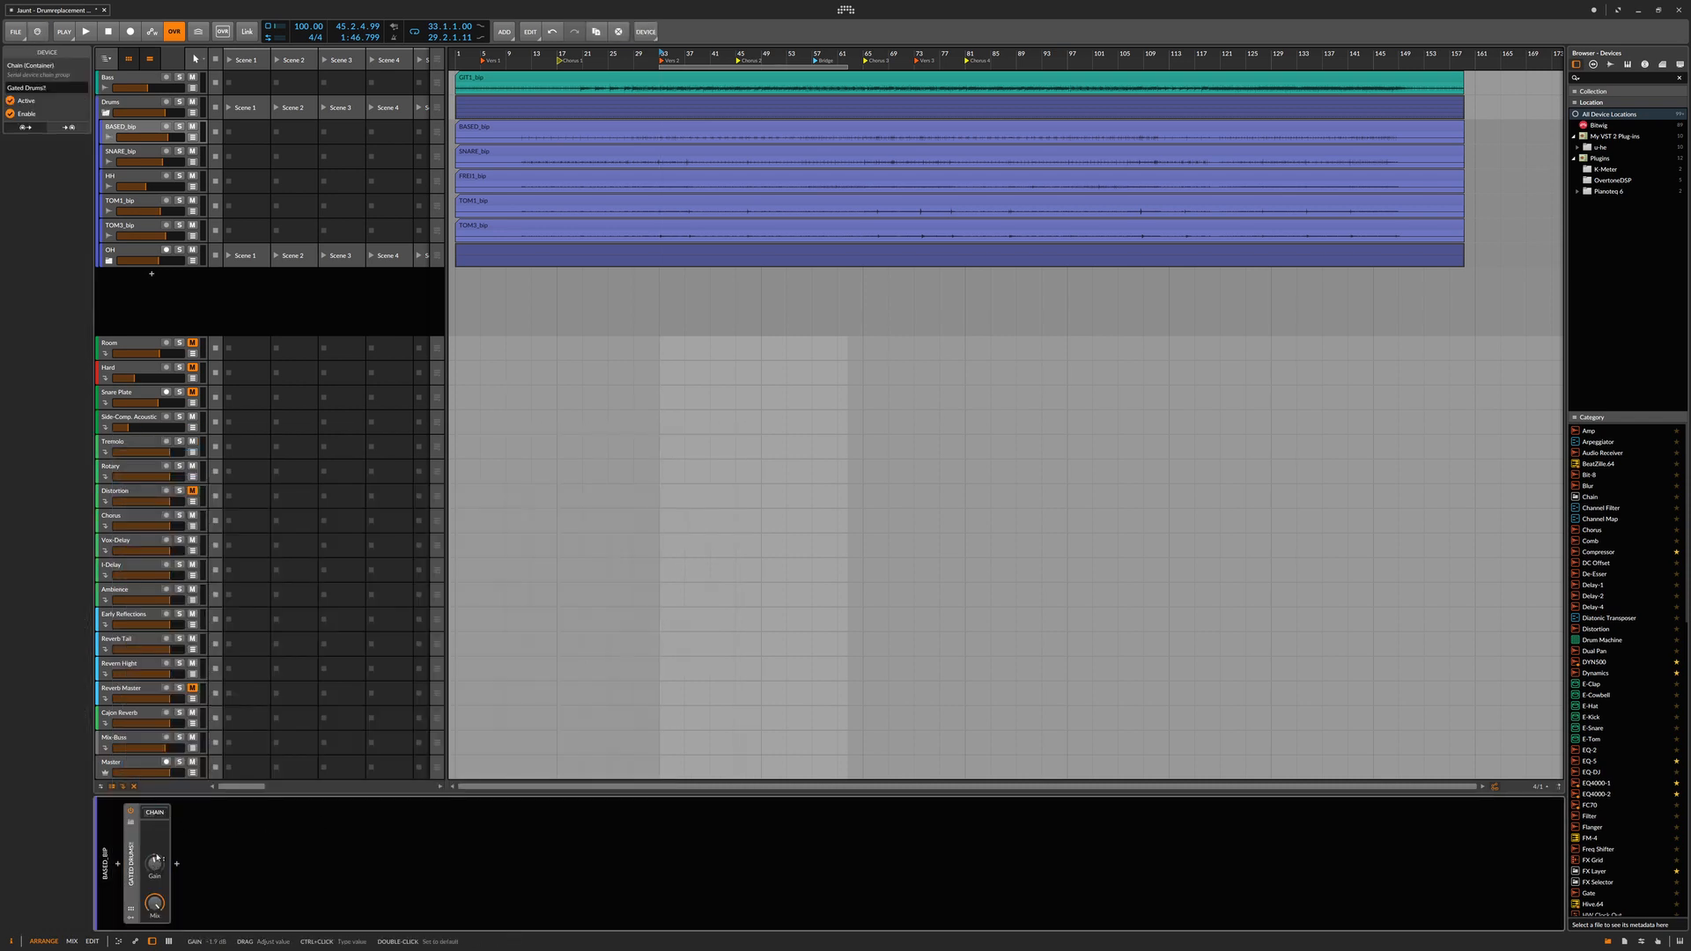
Bypass the EQ4000 Stereo inside the gated drums chain and place a duplicate of it after the chain
click(155, 813)
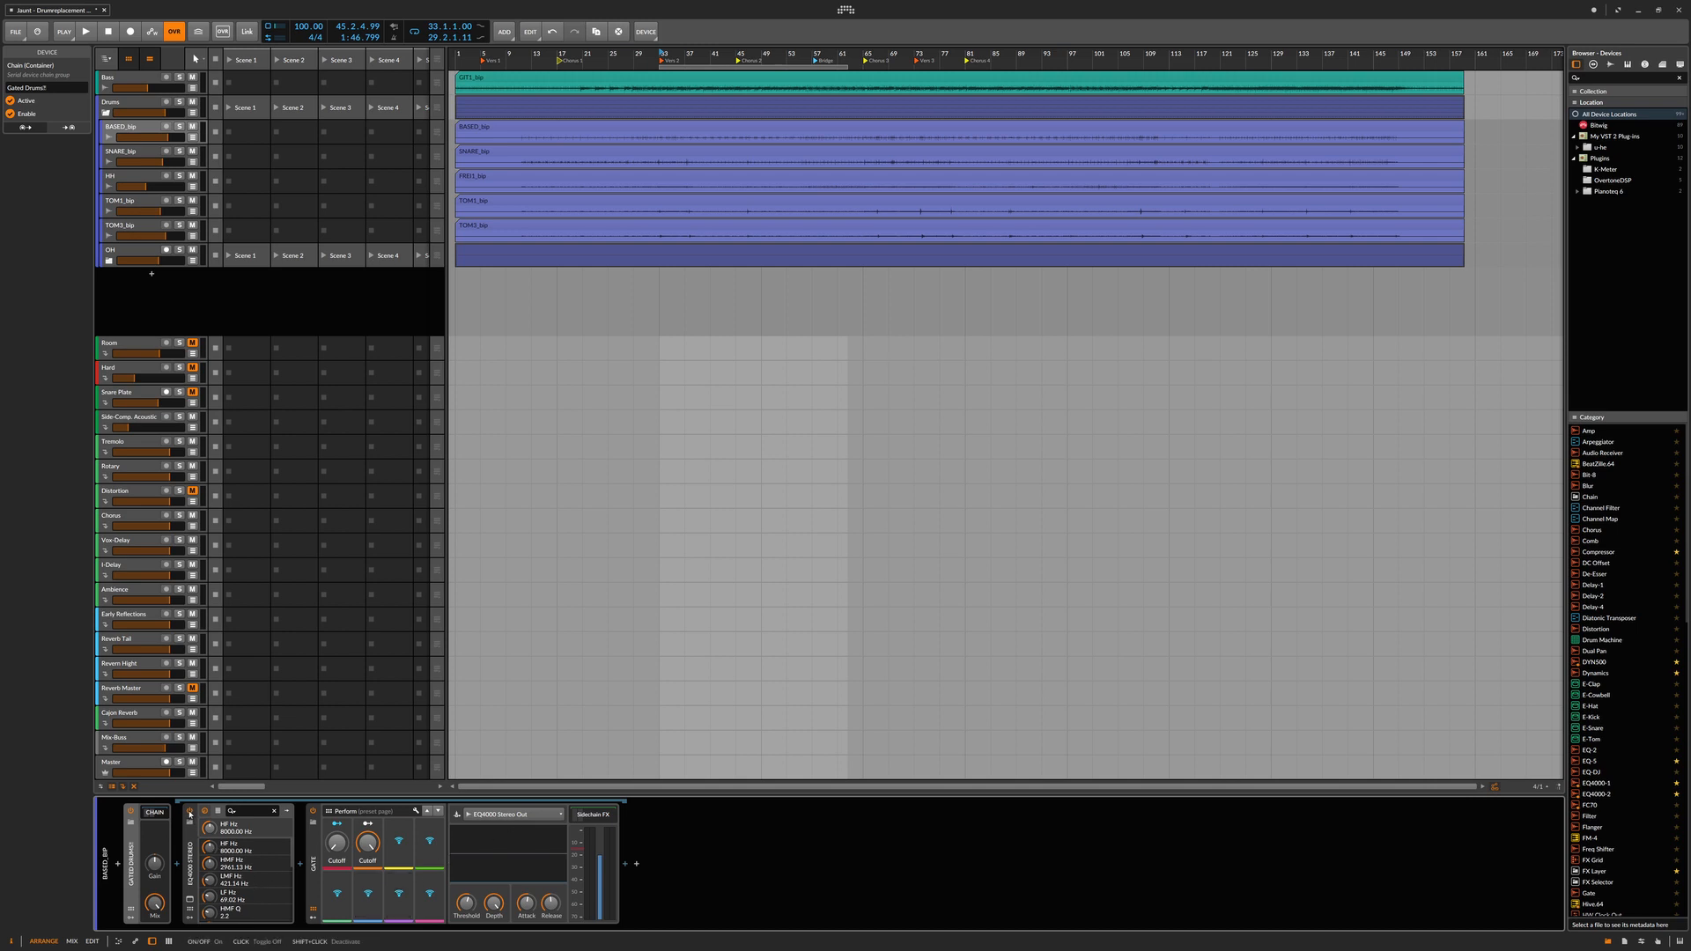
click(189, 814)
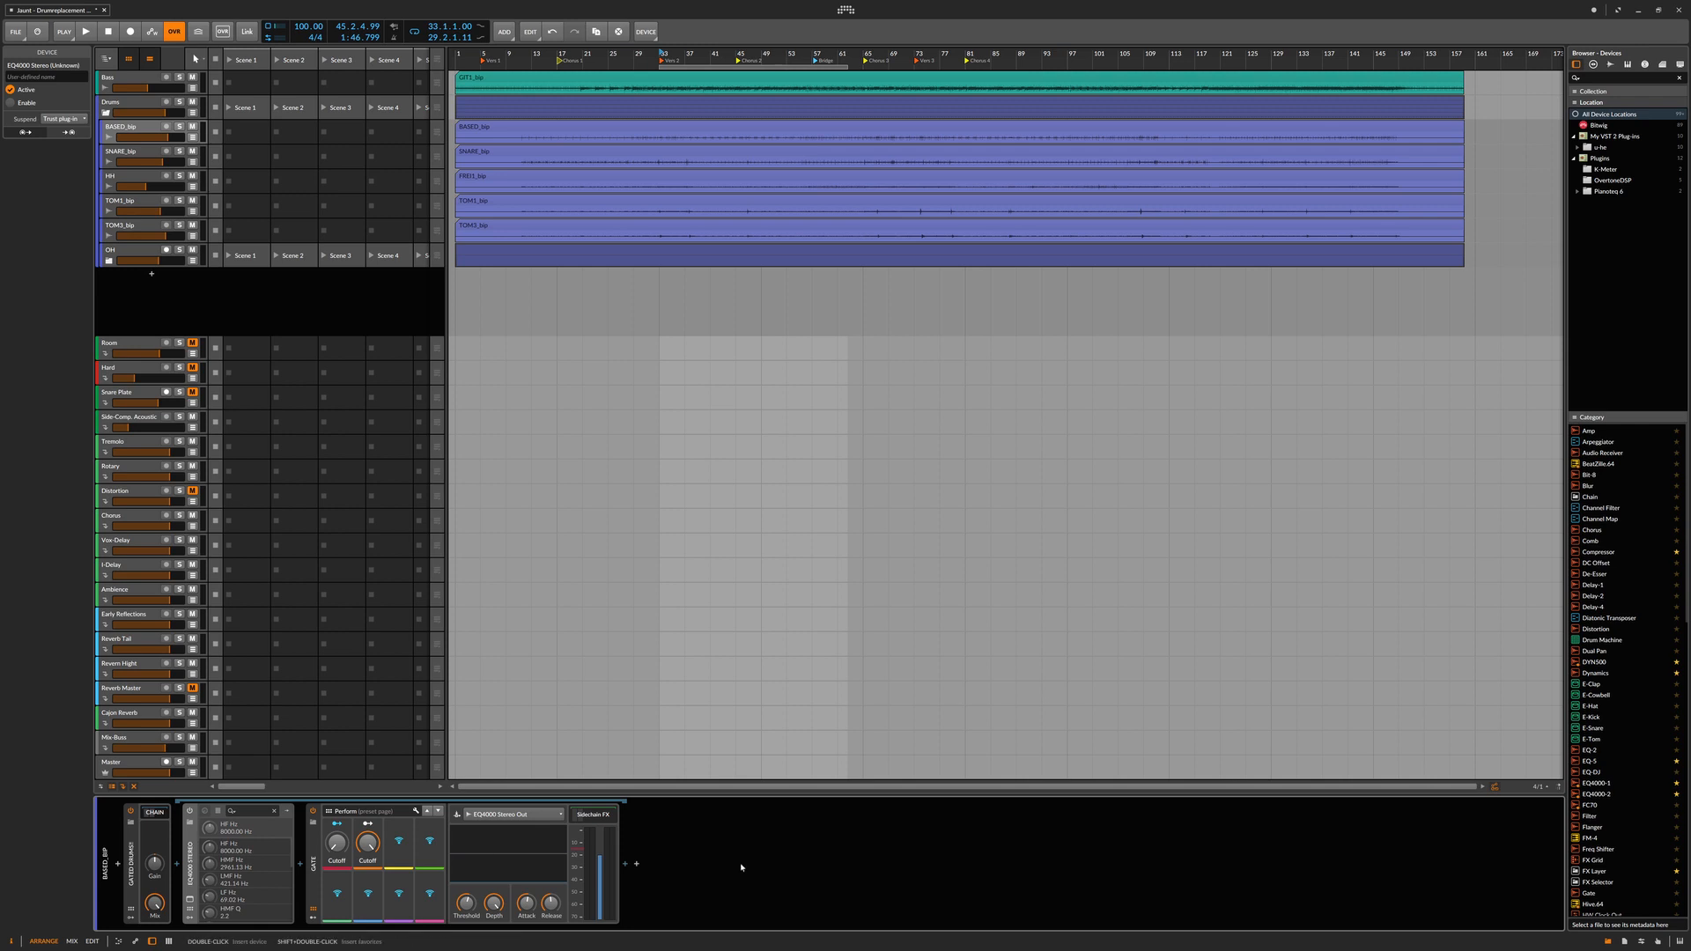
key(ctrl+d)
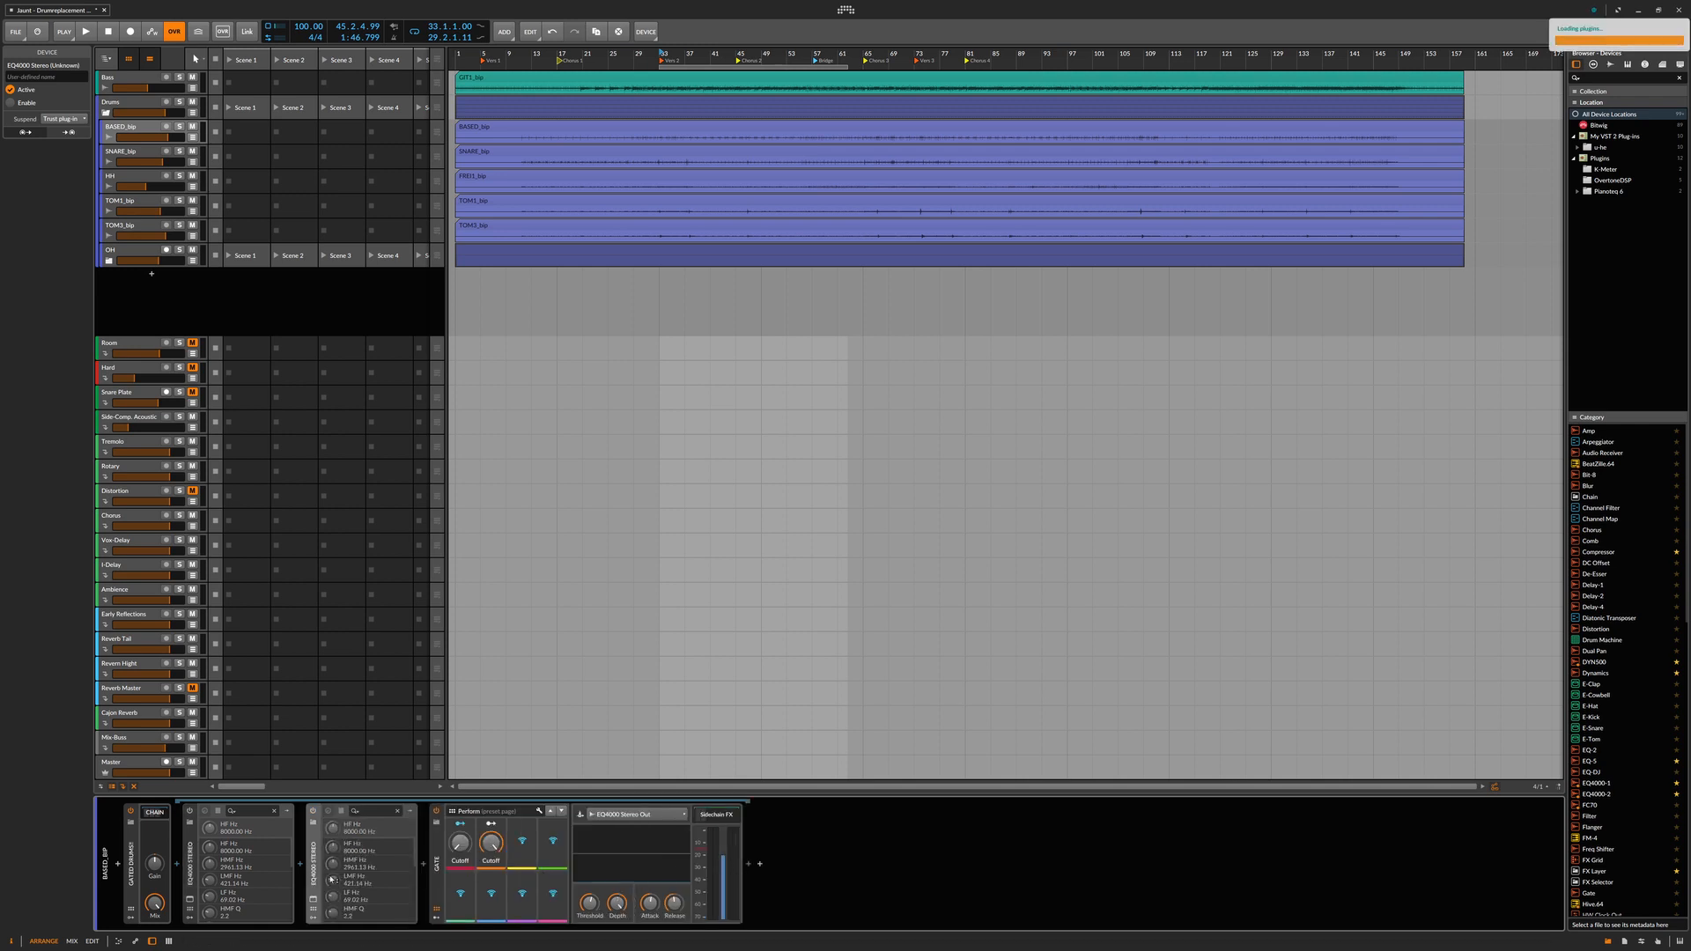
drag(313, 875, 775, 854)
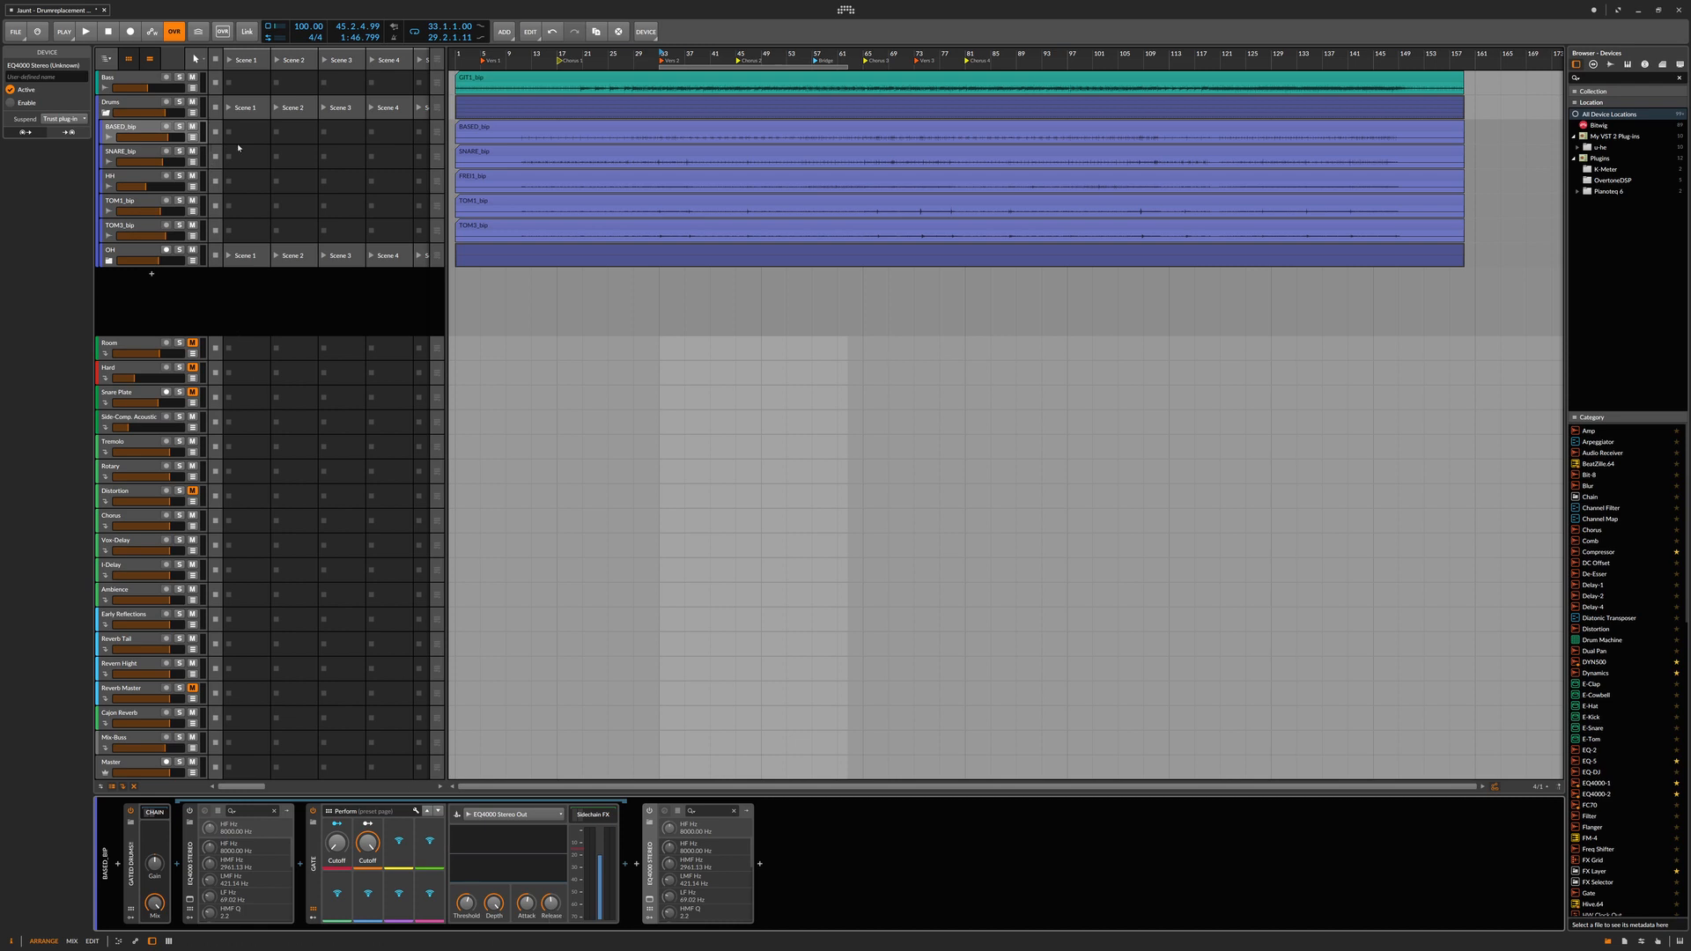
Solo the BASED_bip track and audition the EQ4000 Stereo before the gate against its copy after it, leaving the pre-gate EQ bypassed
click(178, 127)
click(189, 814)
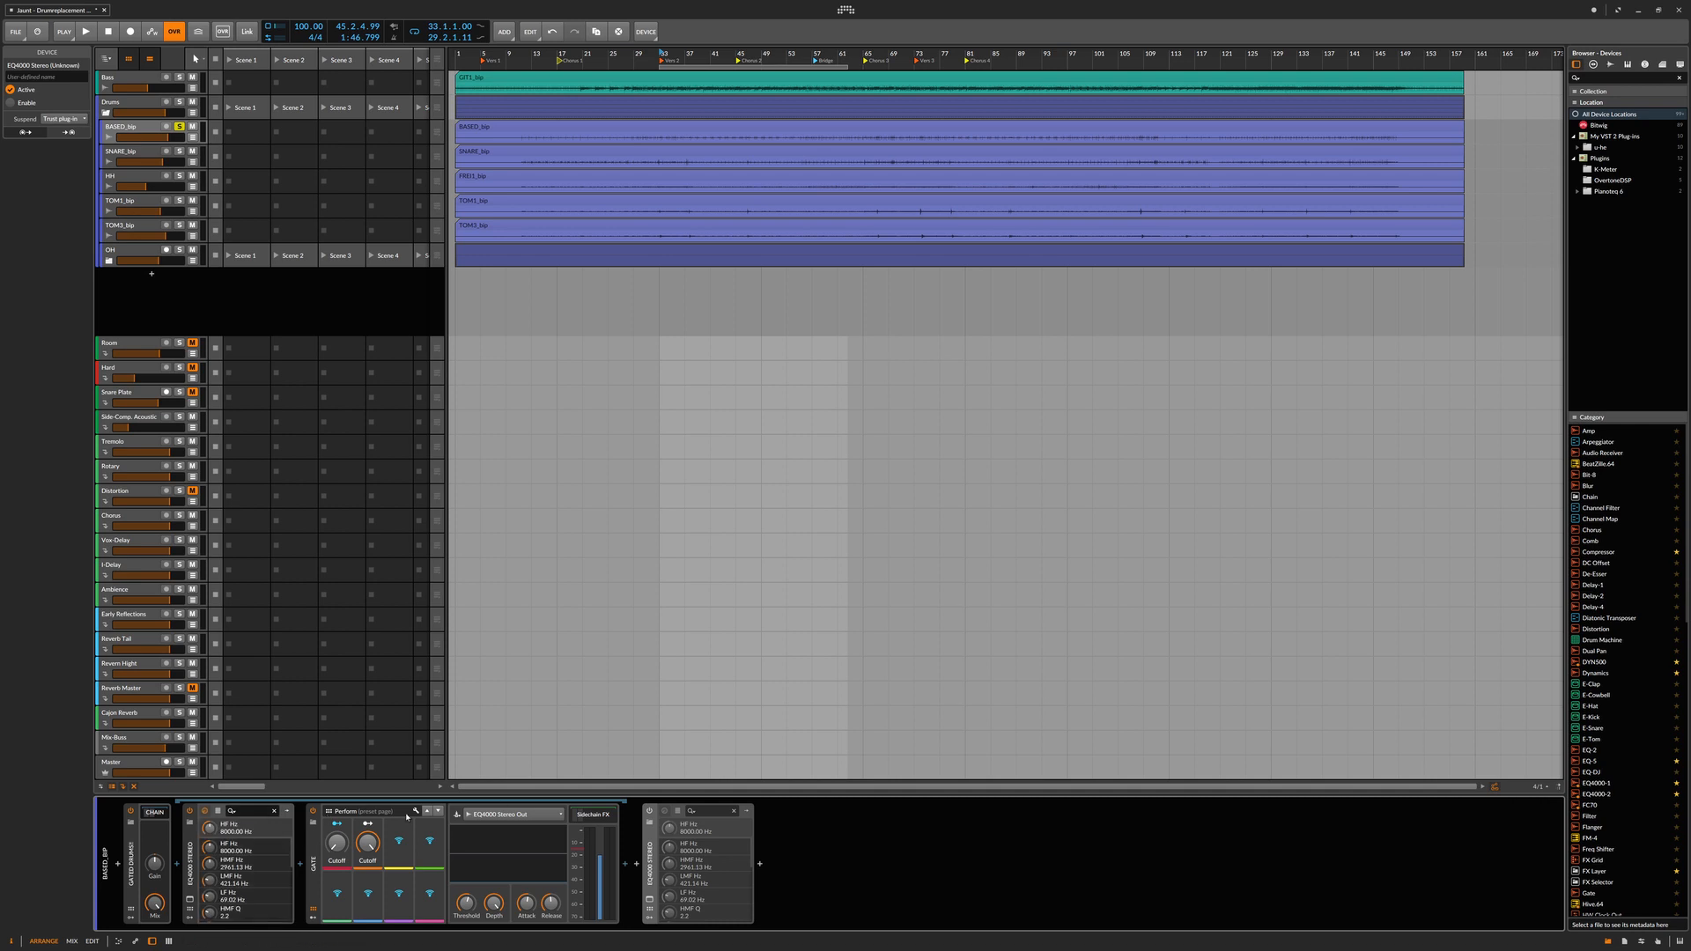
key(space)
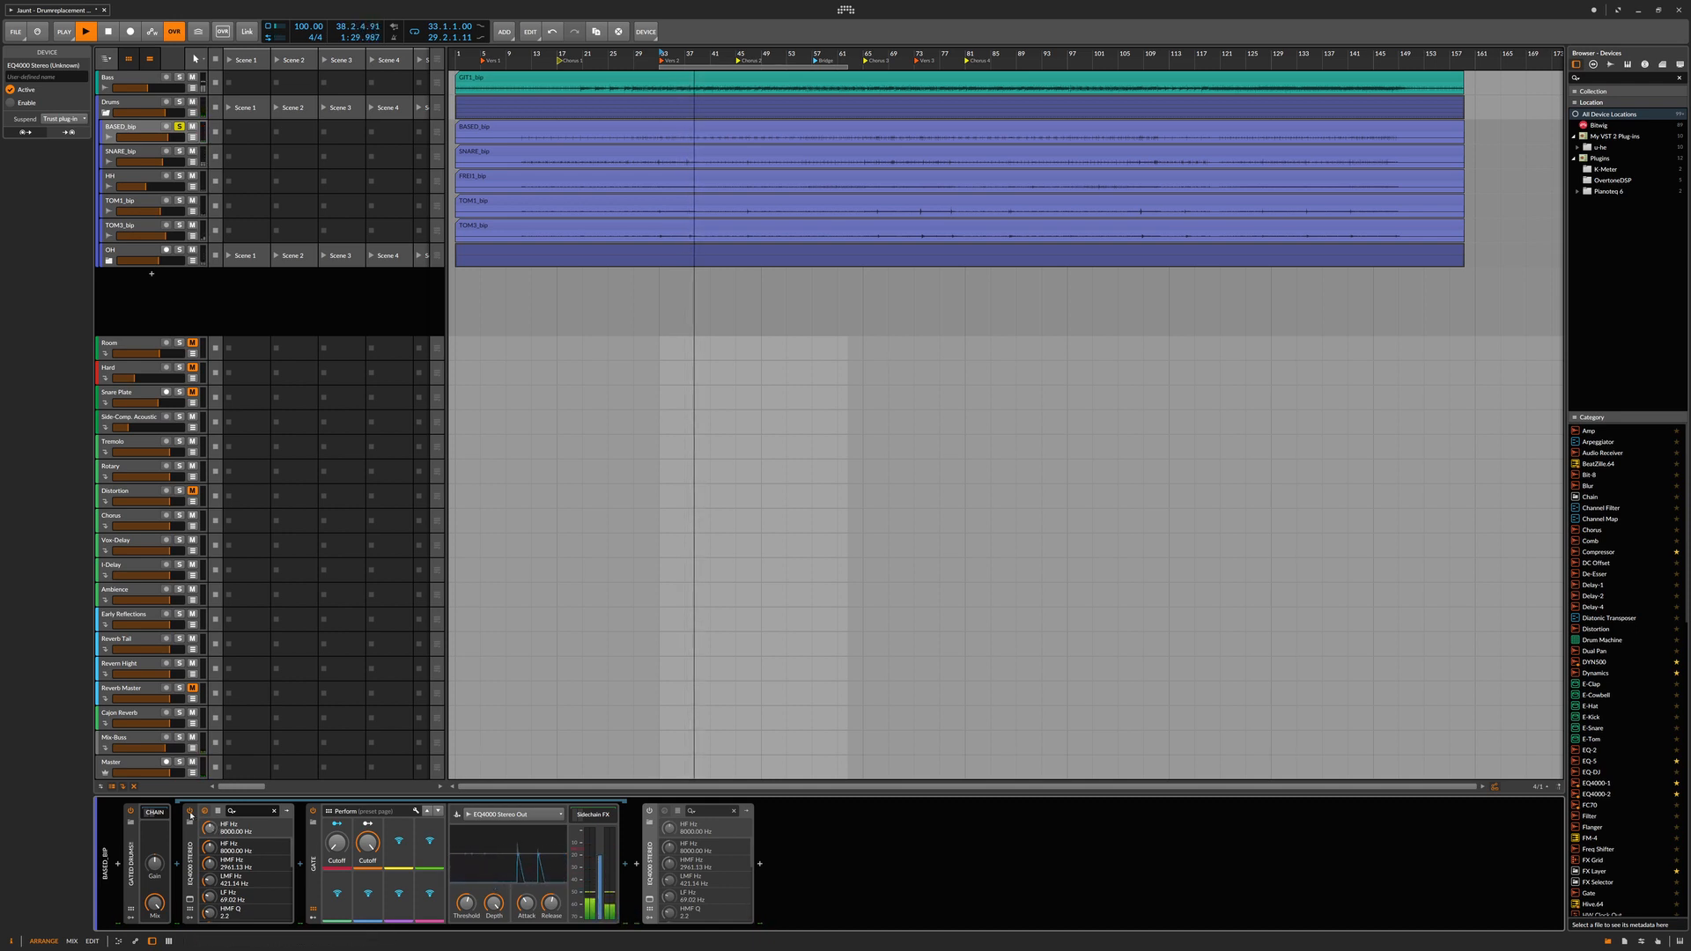
click(650, 811)
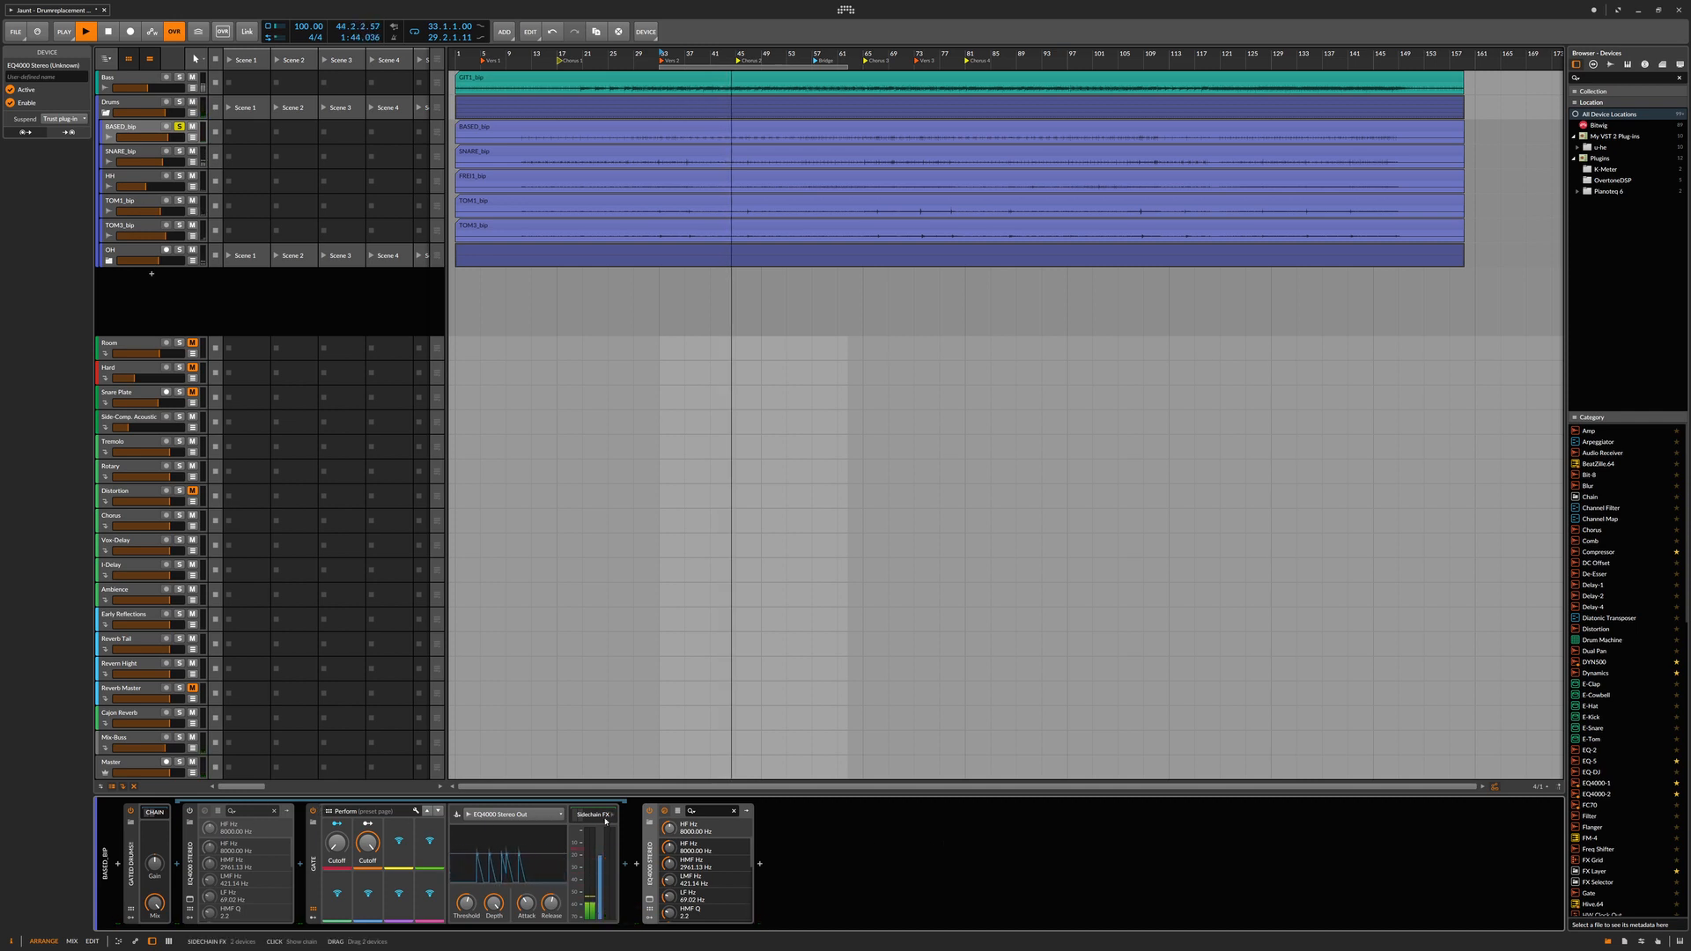
click(189, 812)
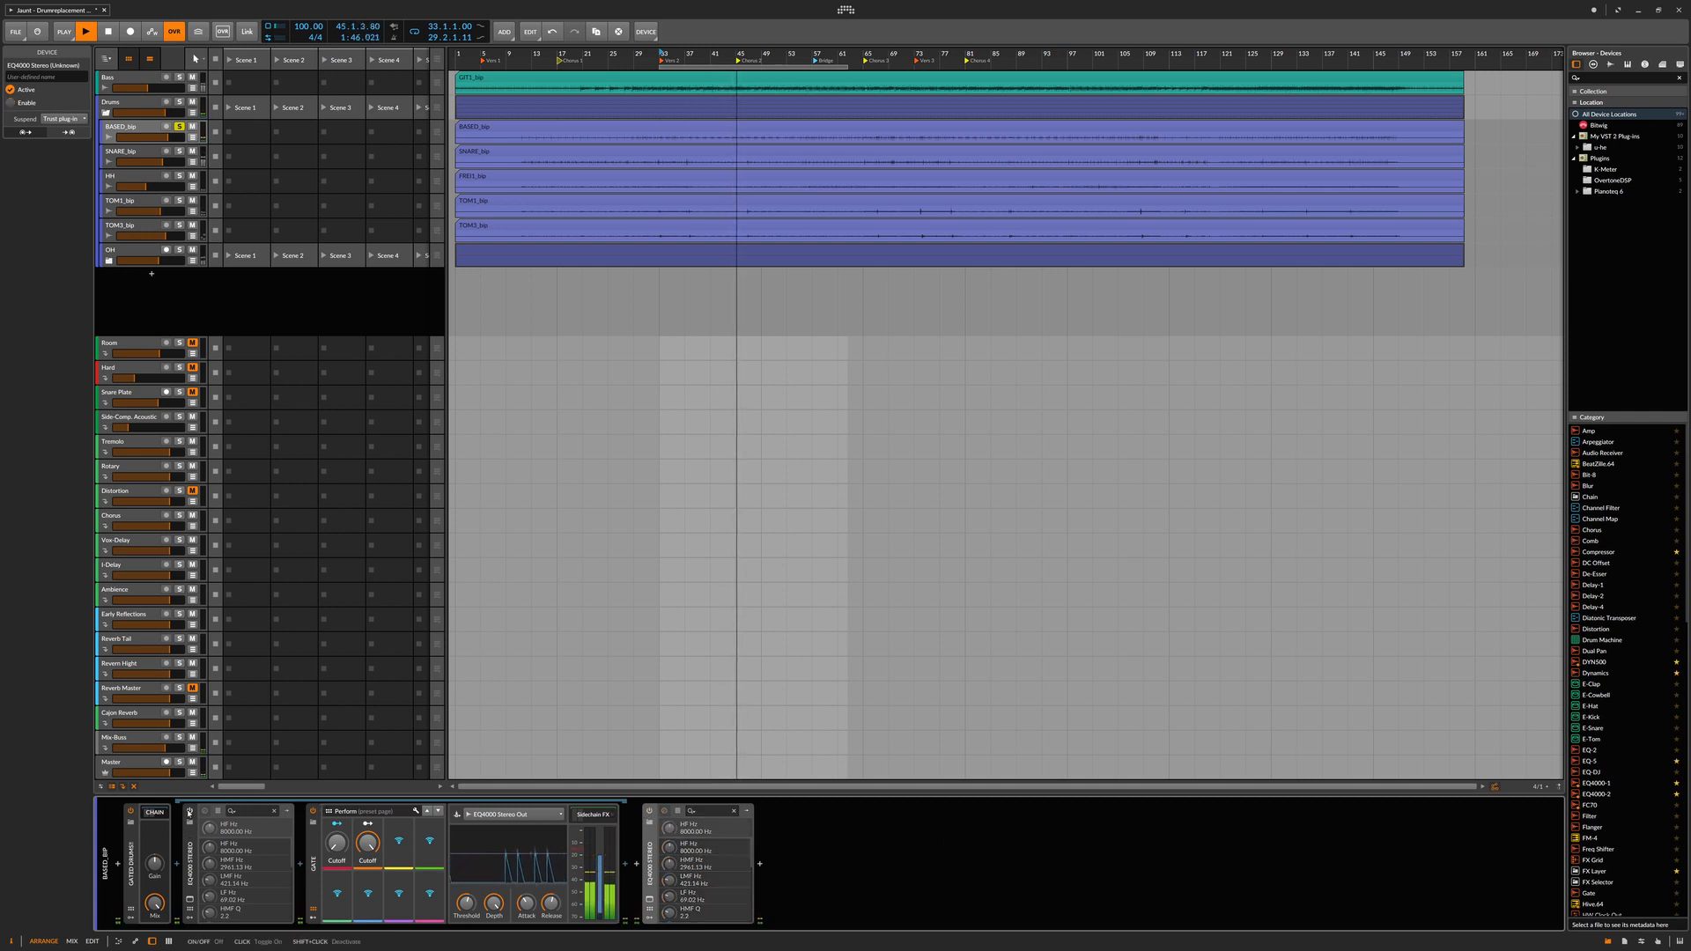
click(189, 812)
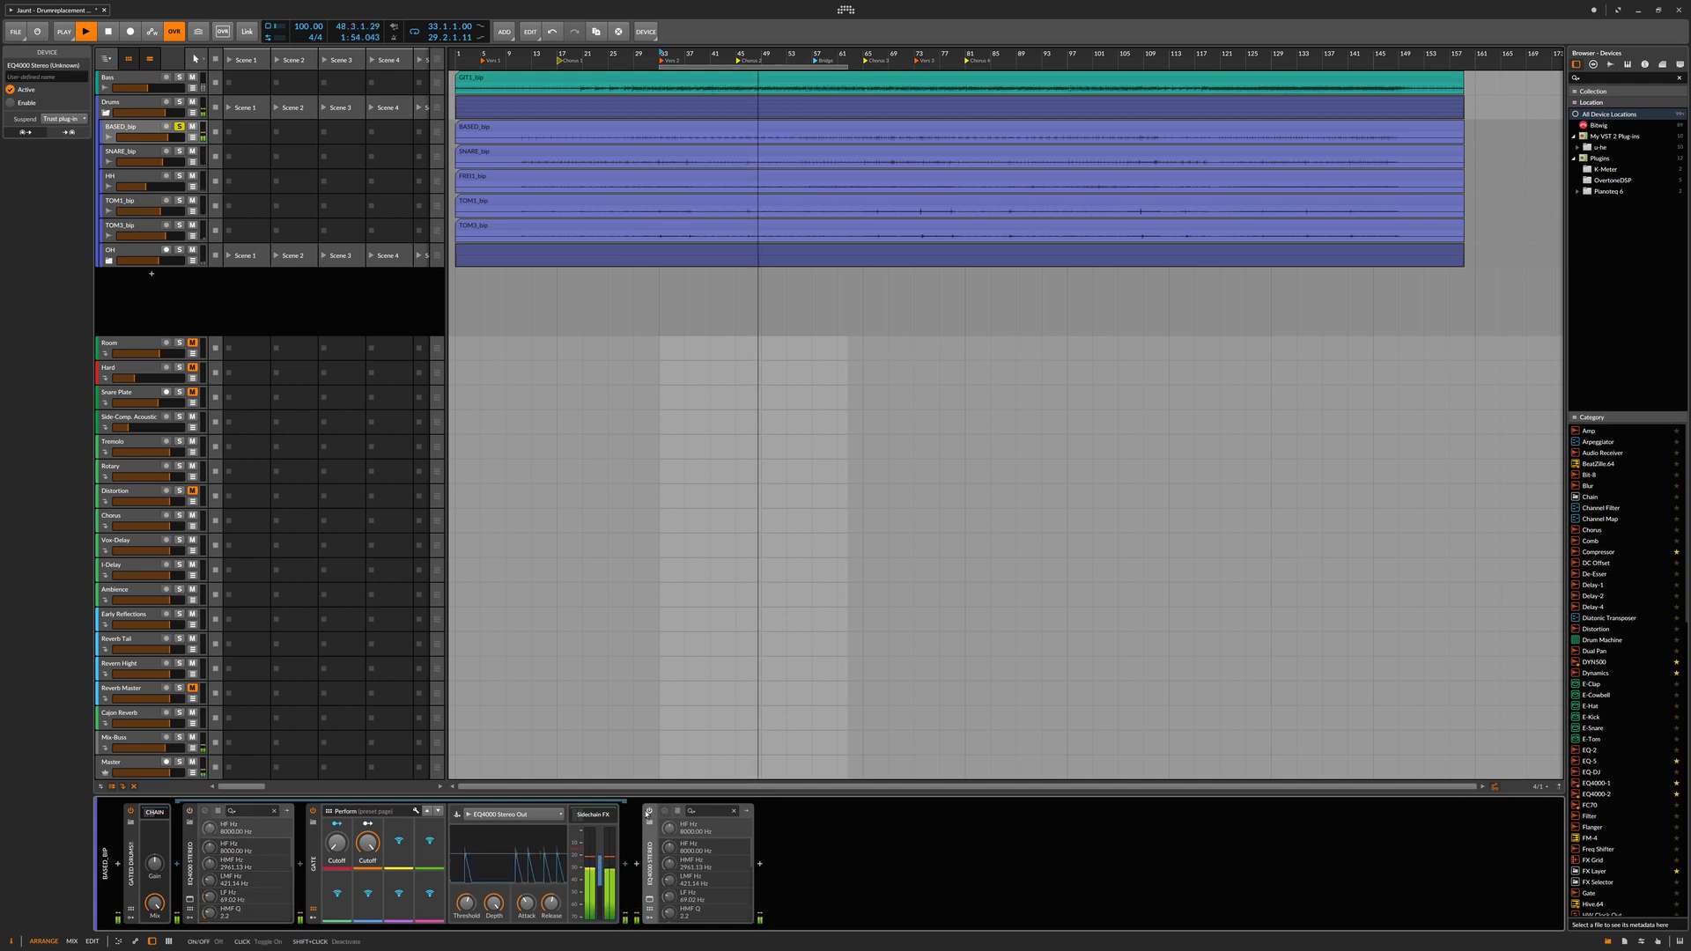
click(648, 814)
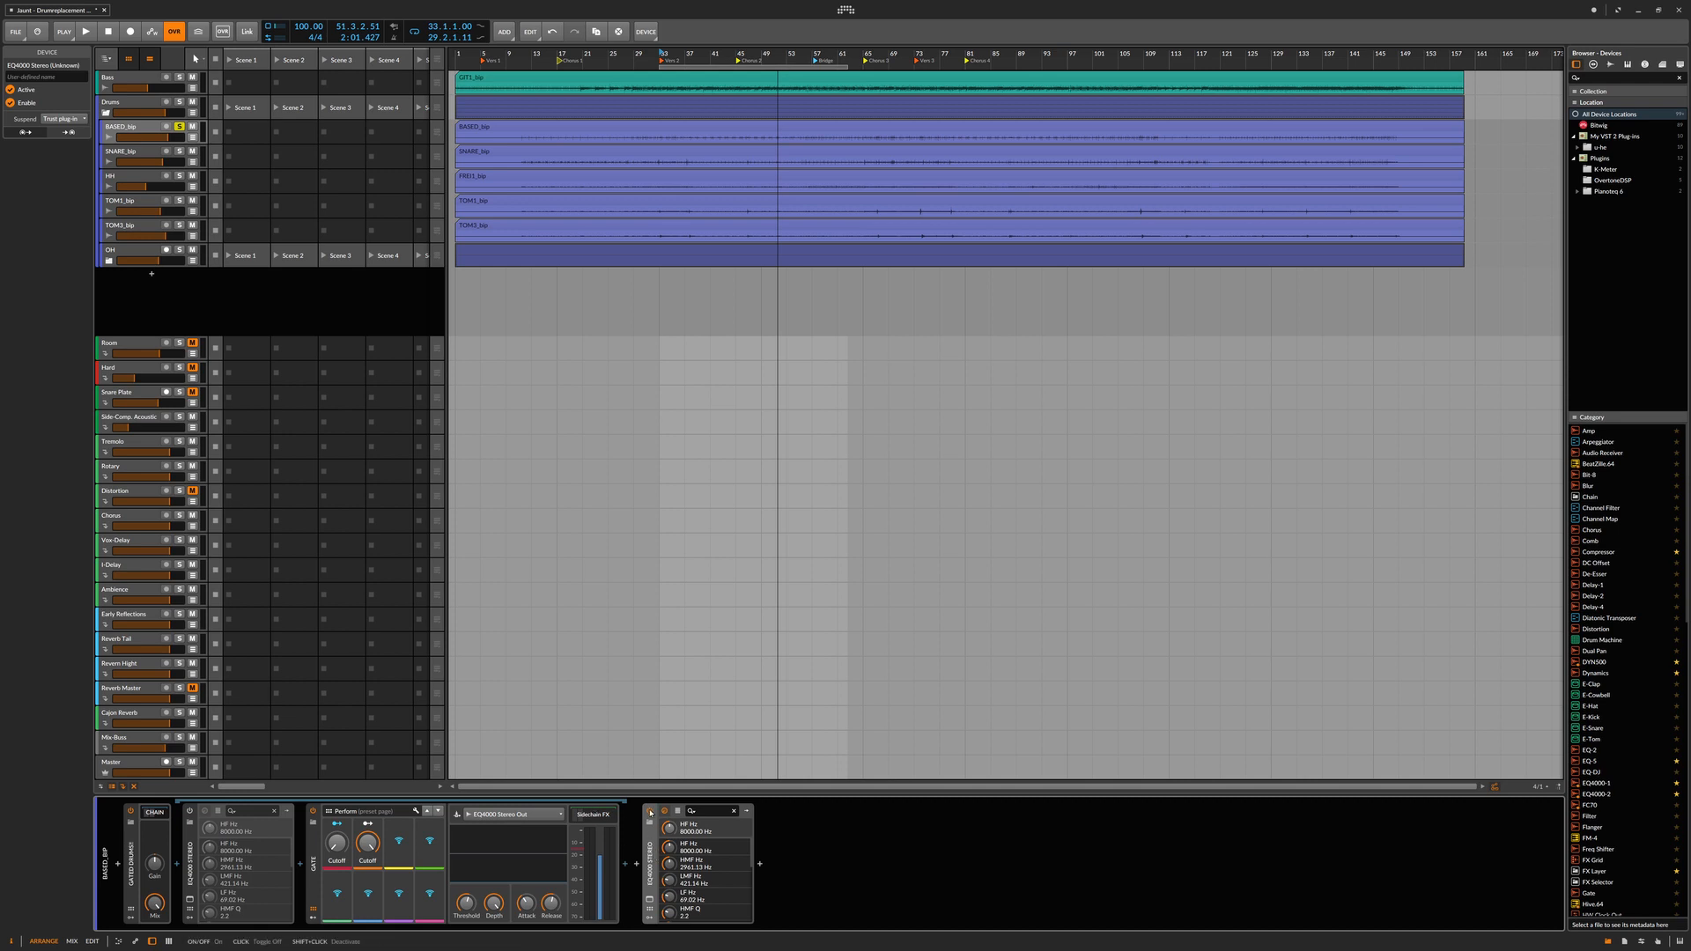
Bypass and delete the duplicate EQ4000 Stereo after the gated drums chain
click(650, 812)
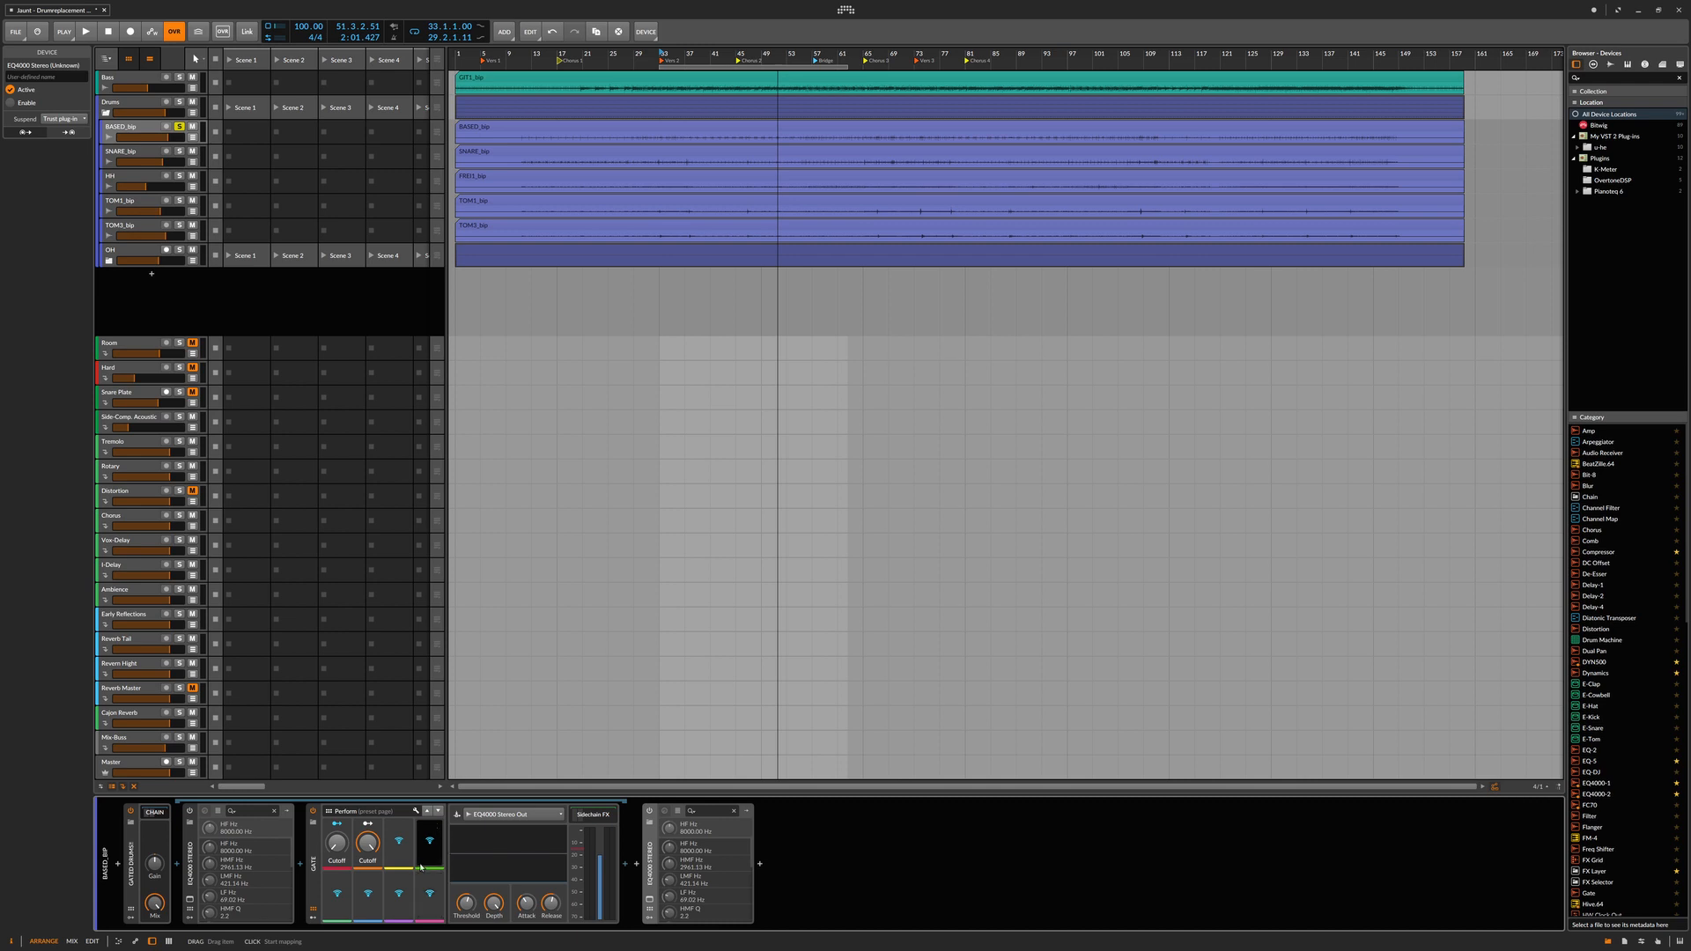
click(155, 813)
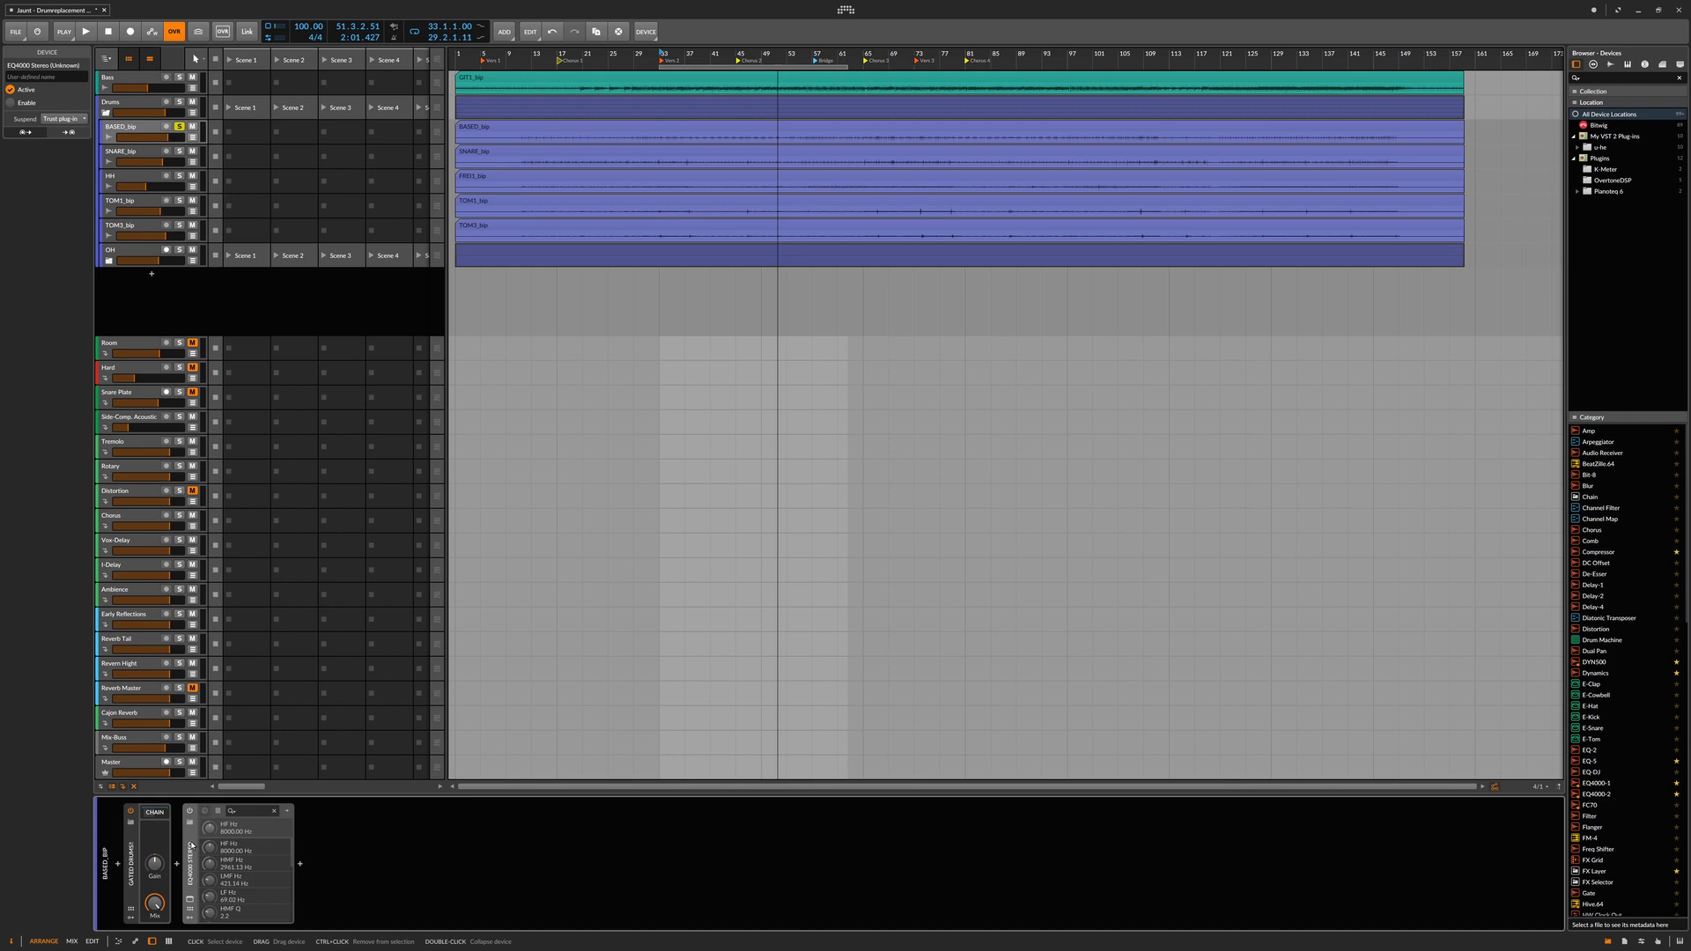
key(Delete)
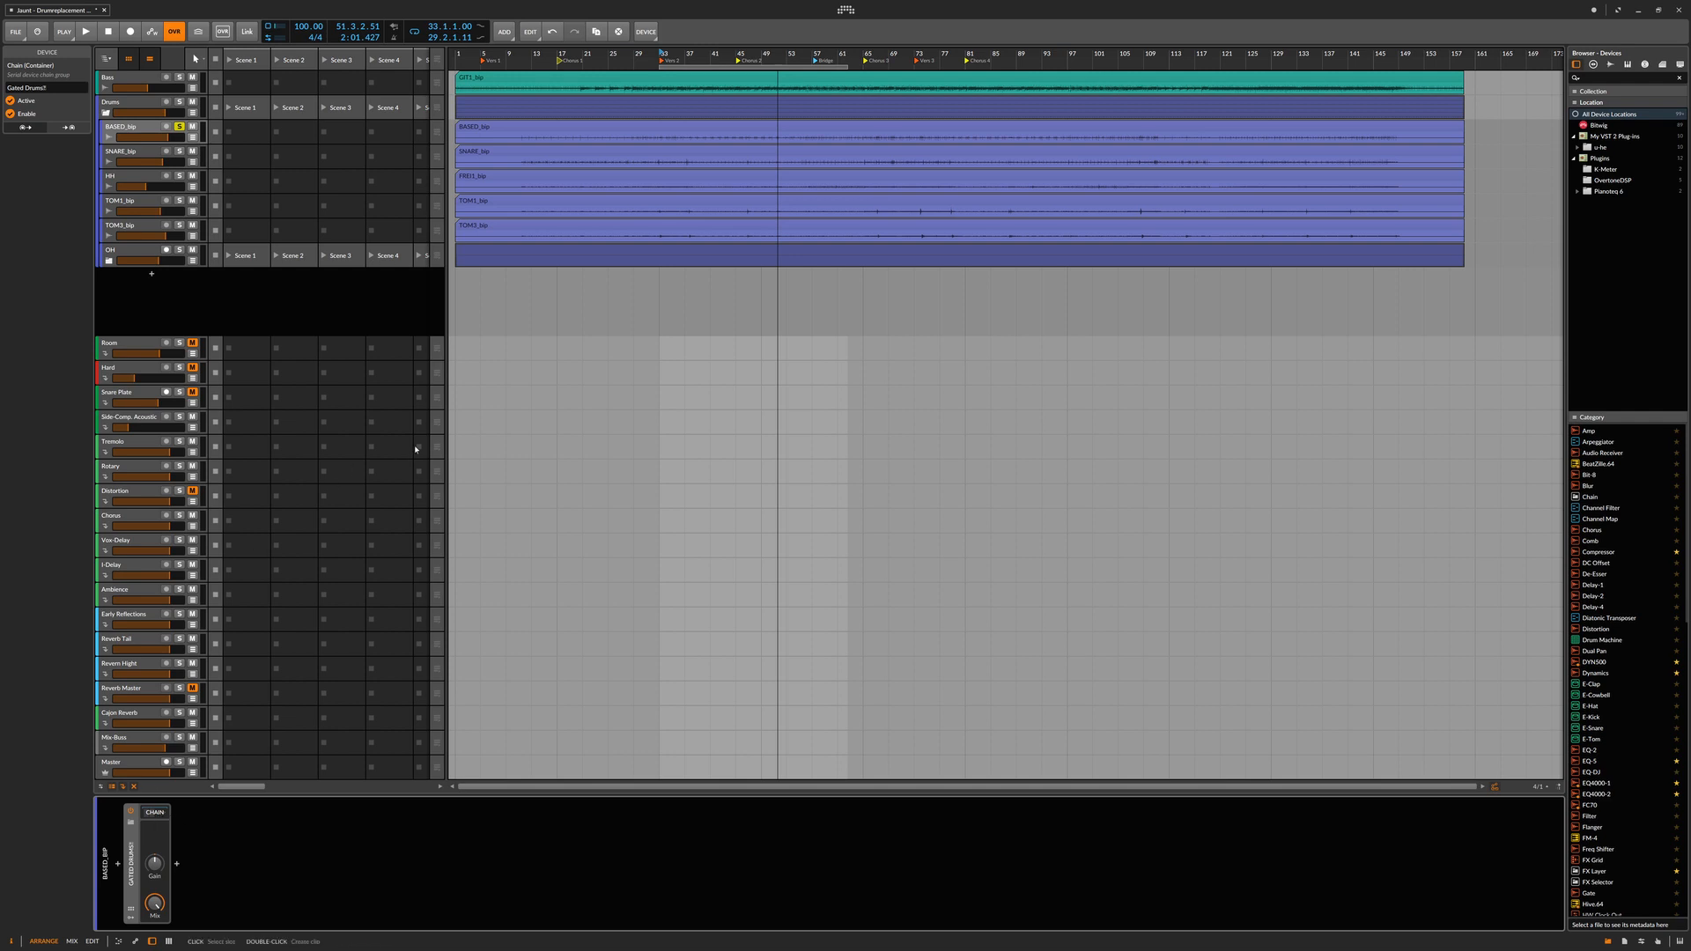
Audition the soloed kick with and without the Gated Drums chain, leaving the chain bypassed
click(154, 818)
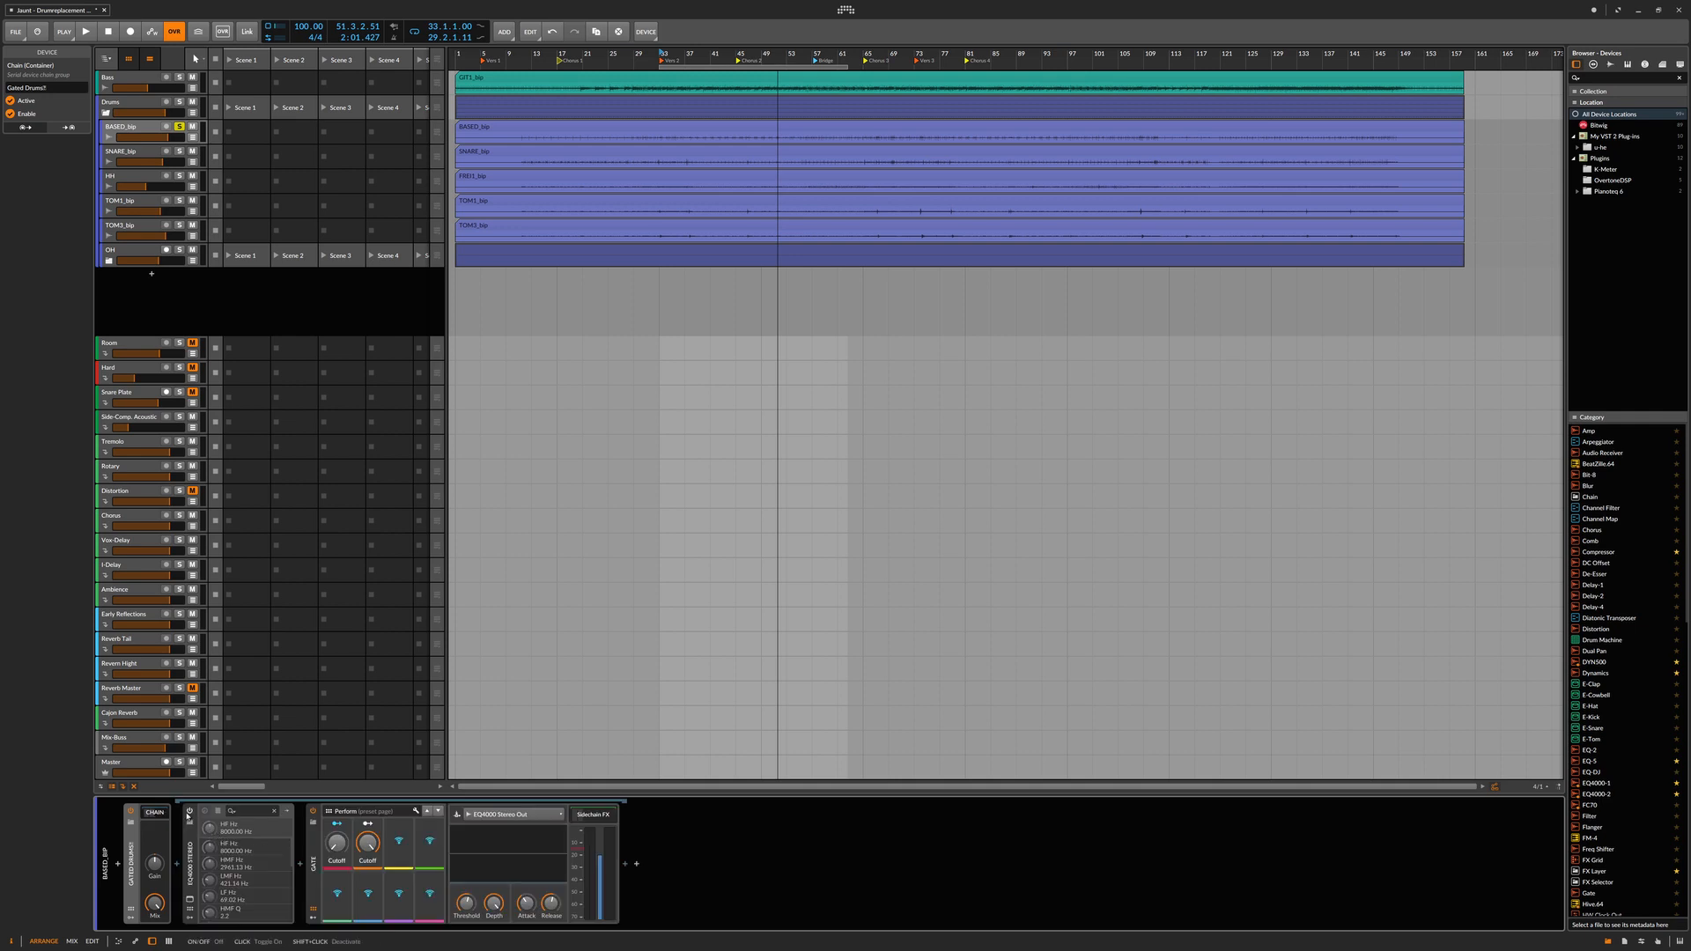
click(153, 814)
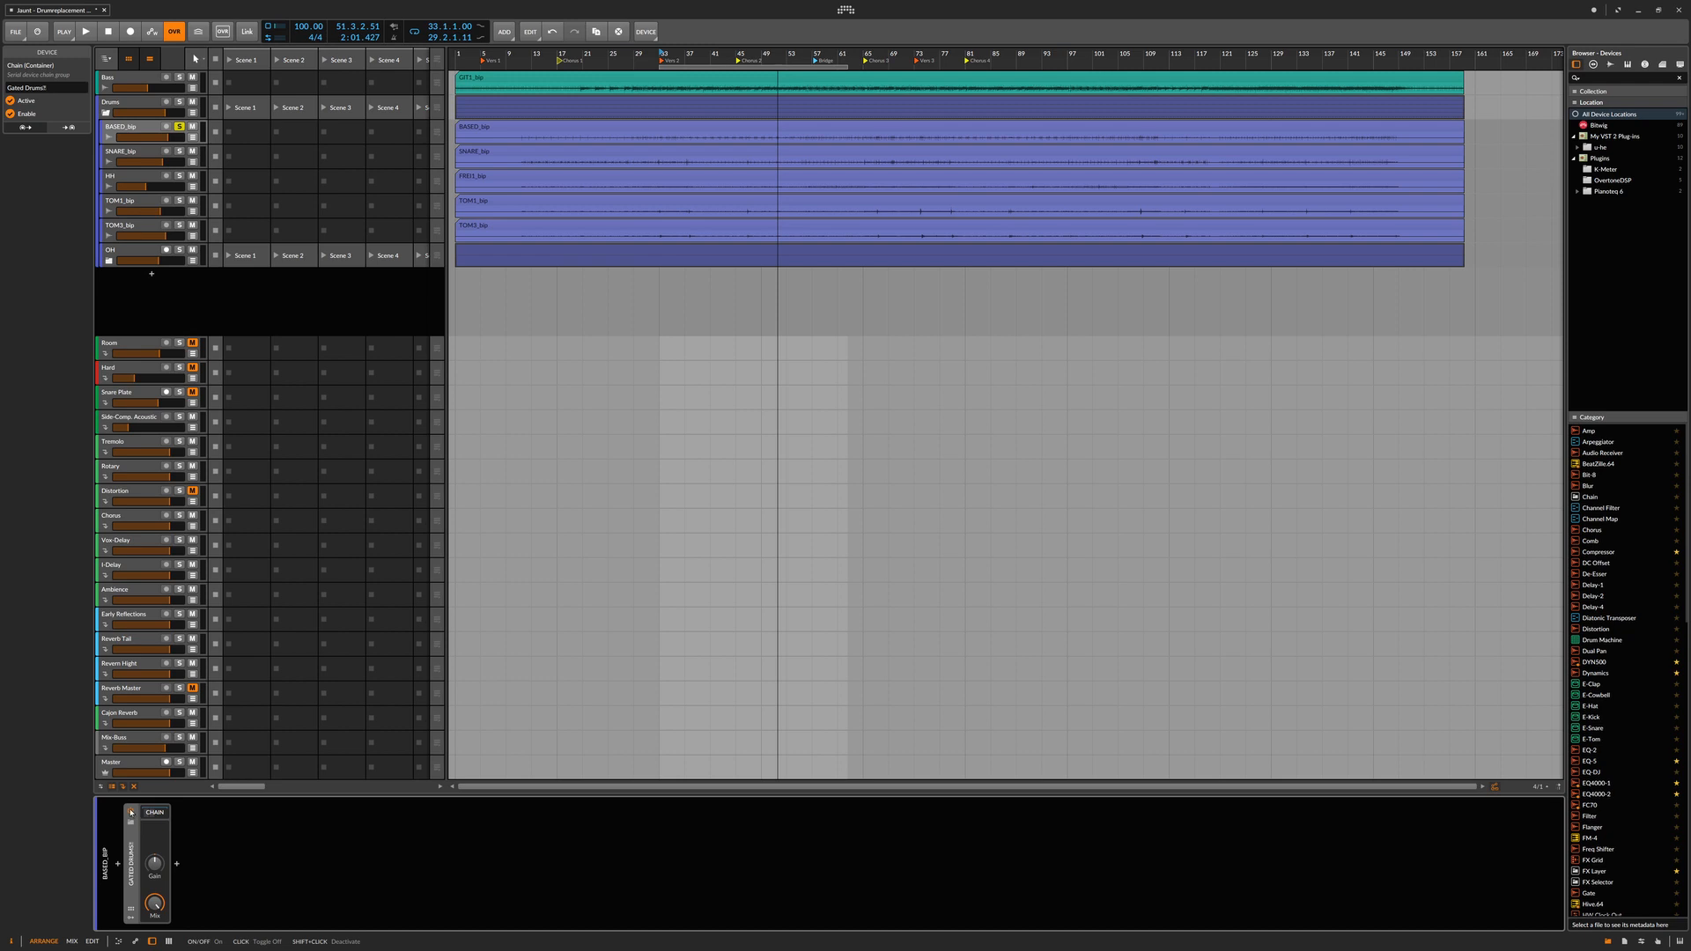
click(131, 812)
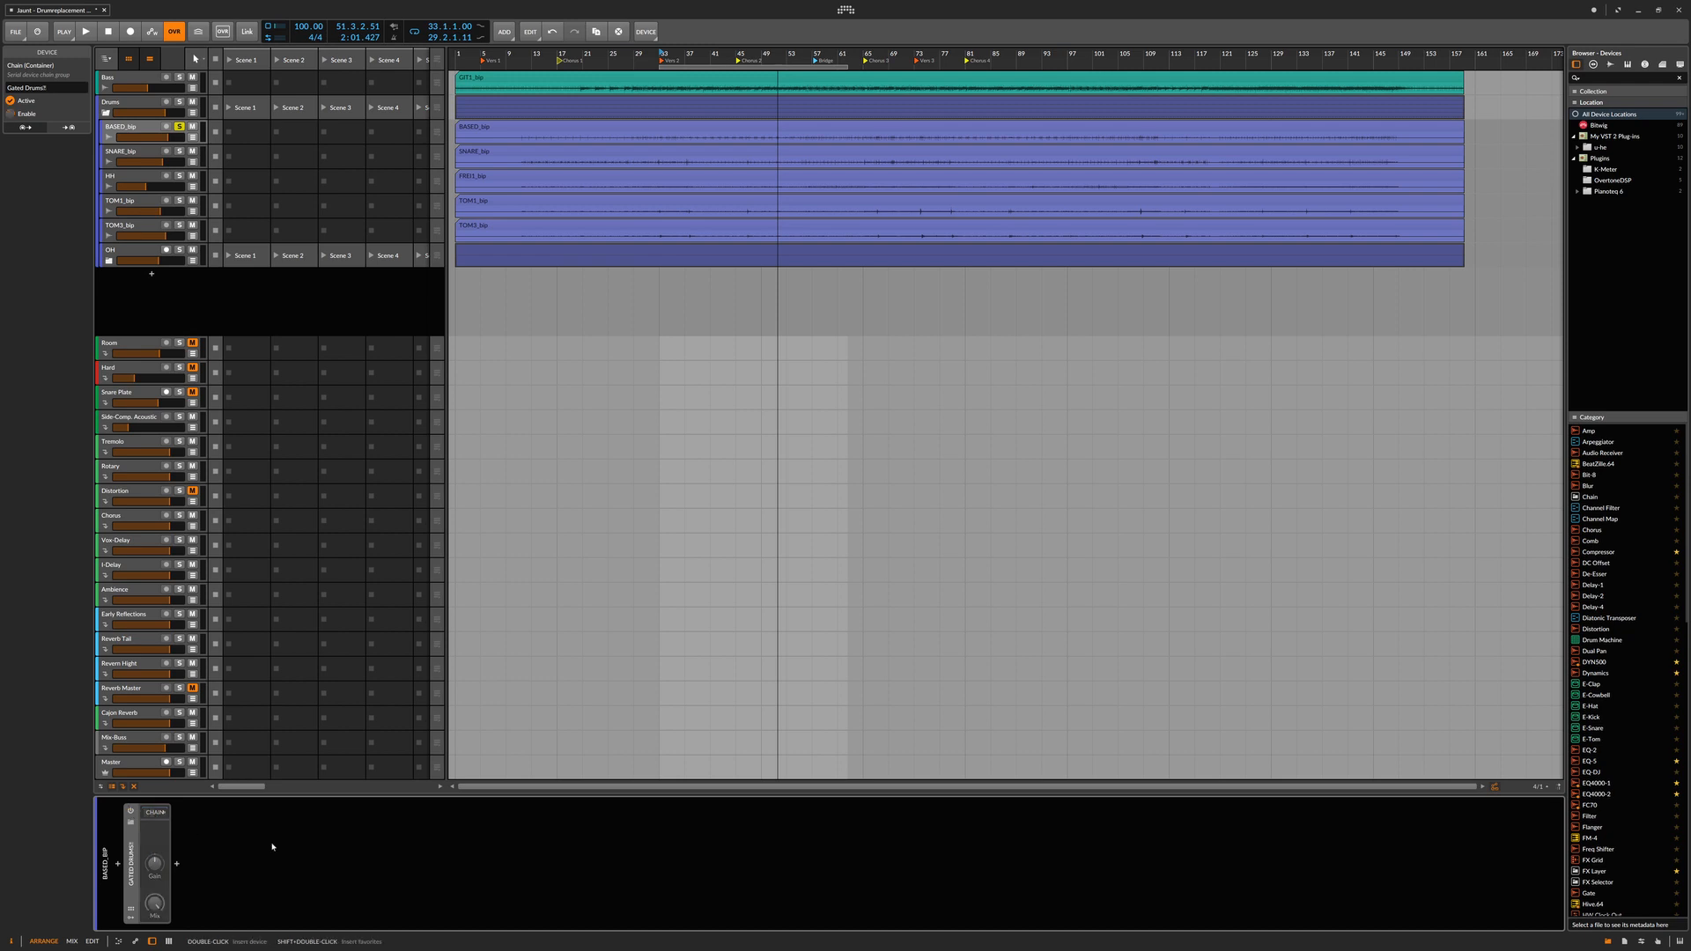
key(space)
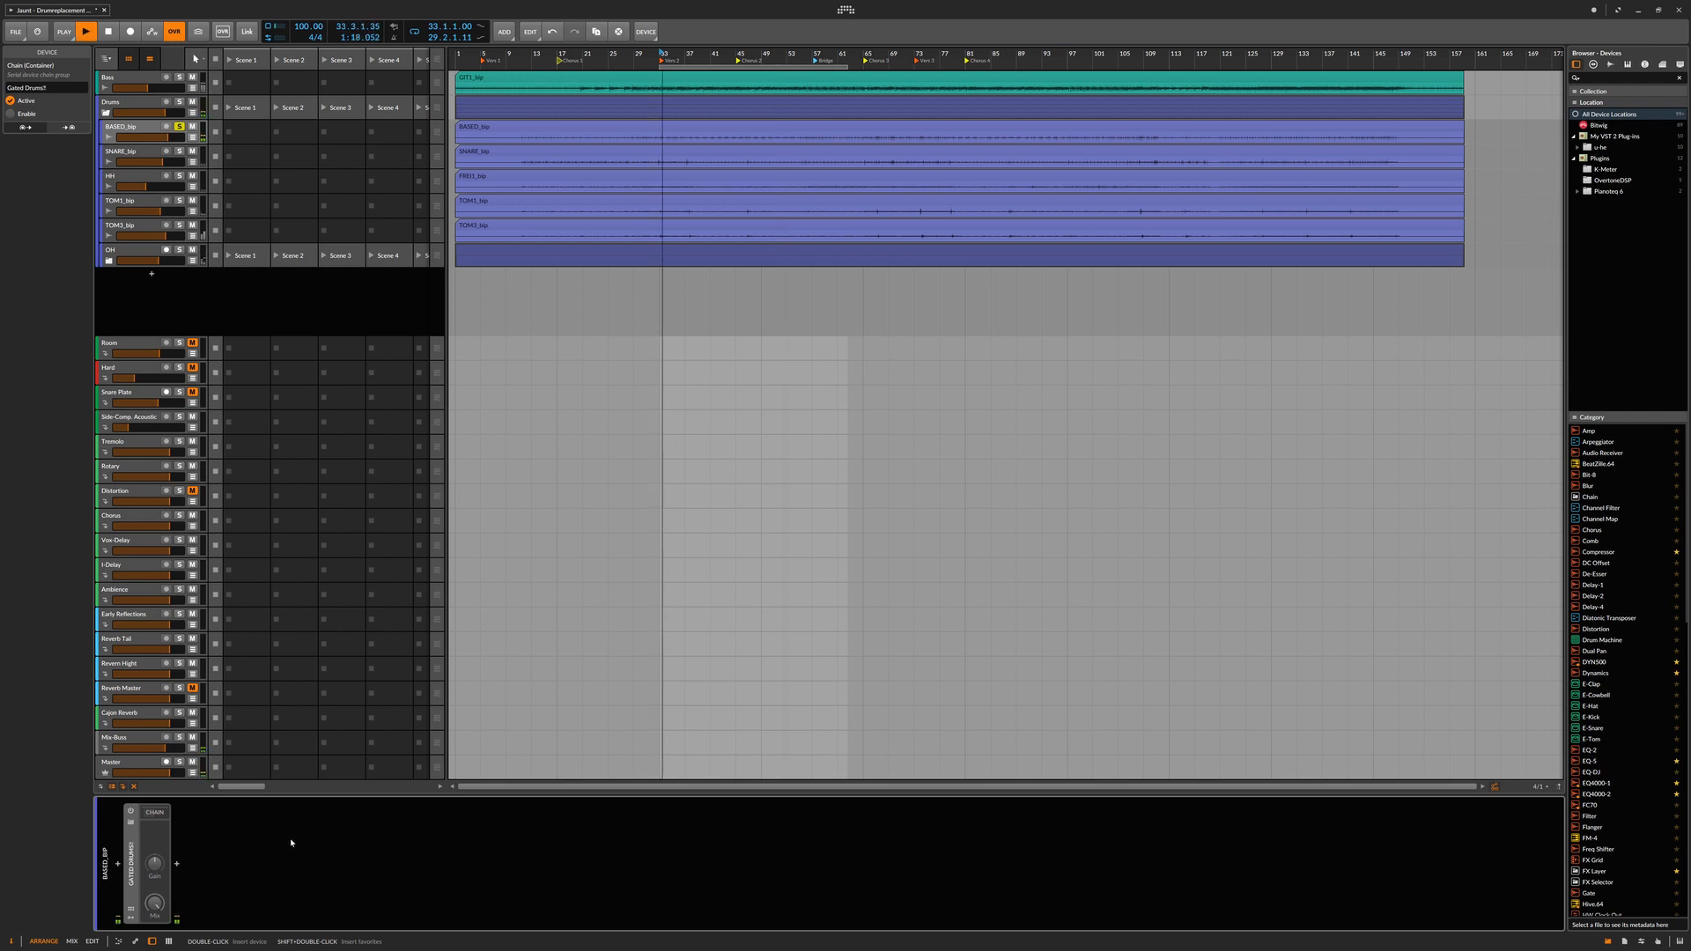
click(131, 812)
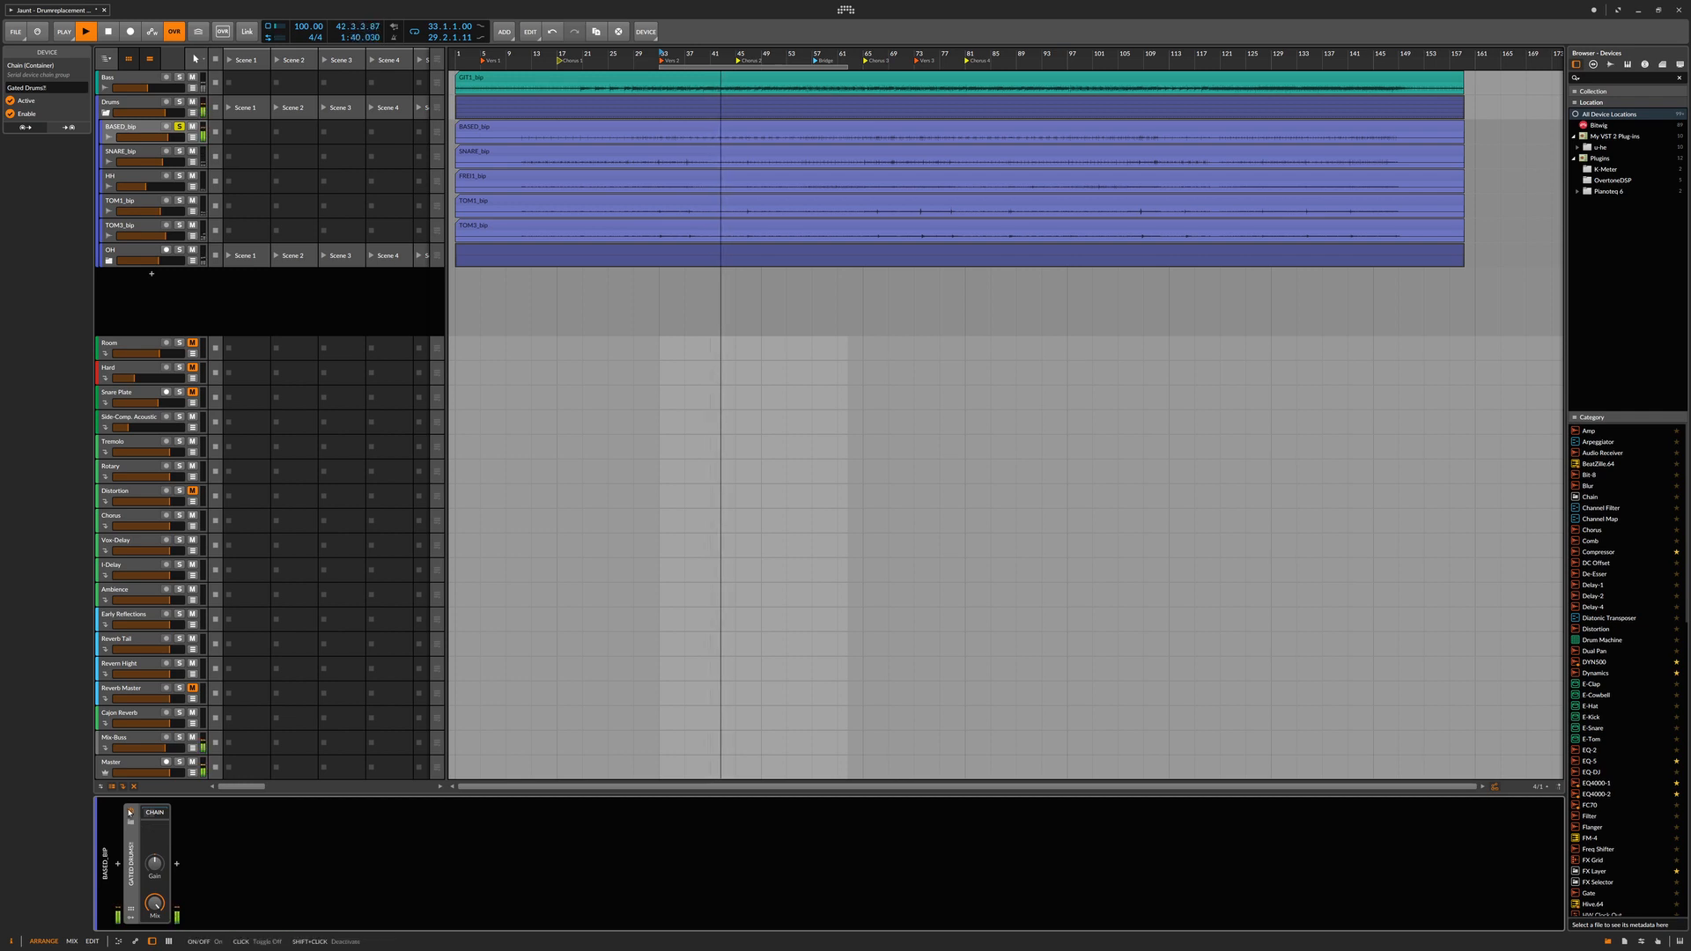
key(space)
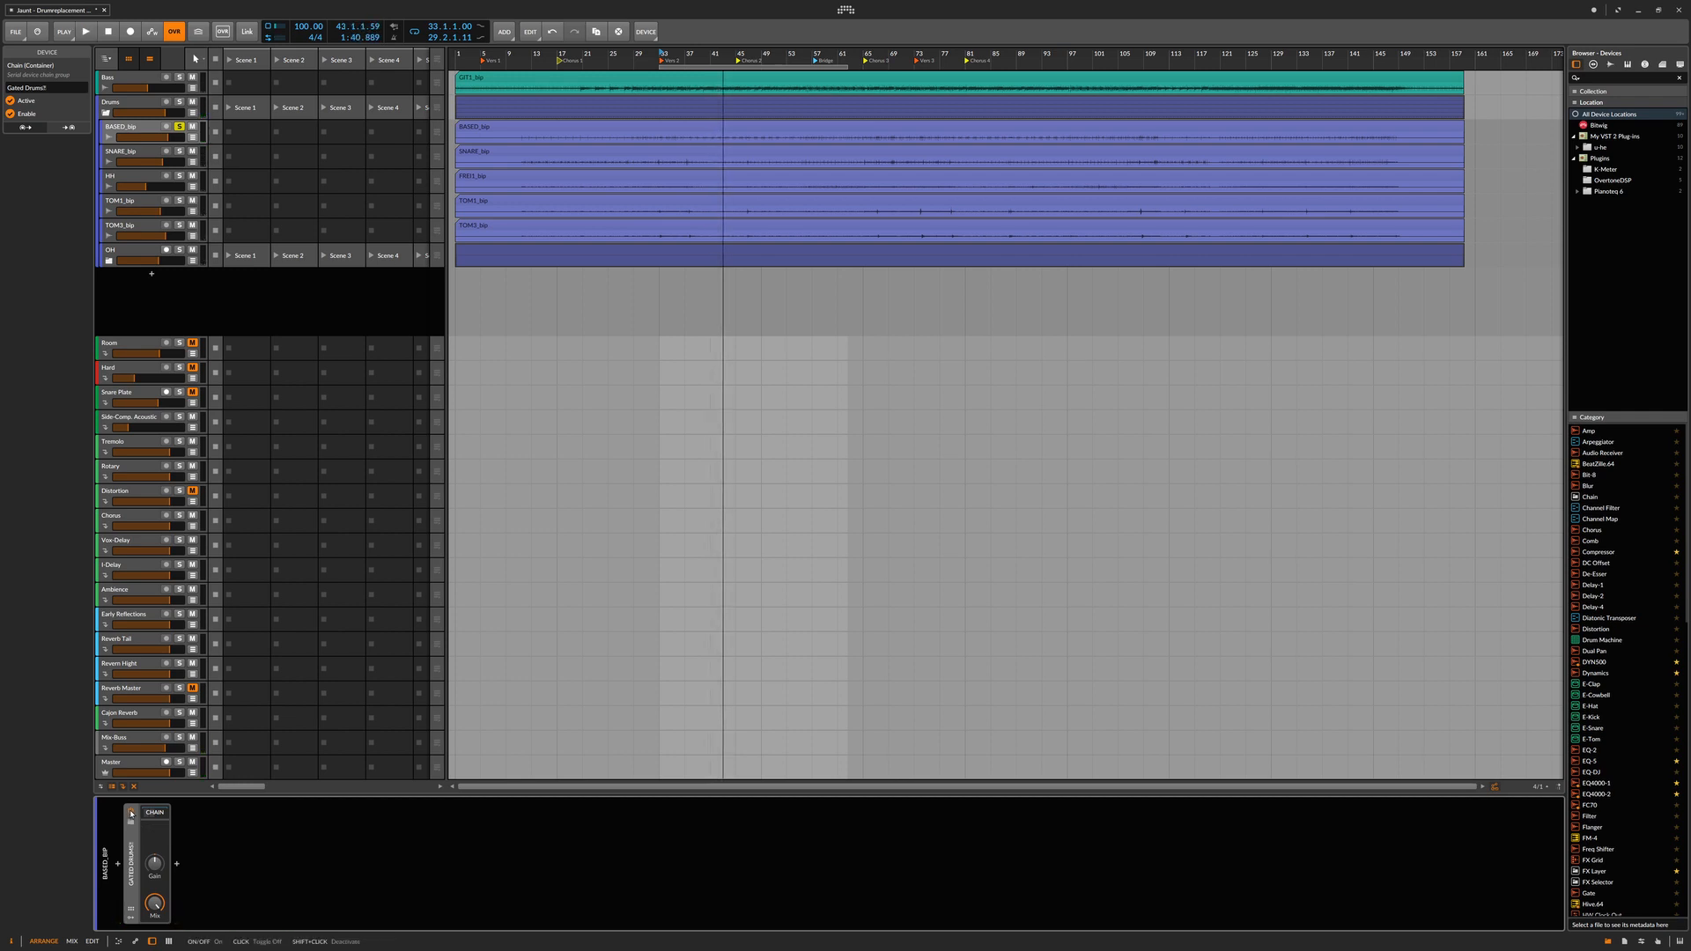
click(131, 814)
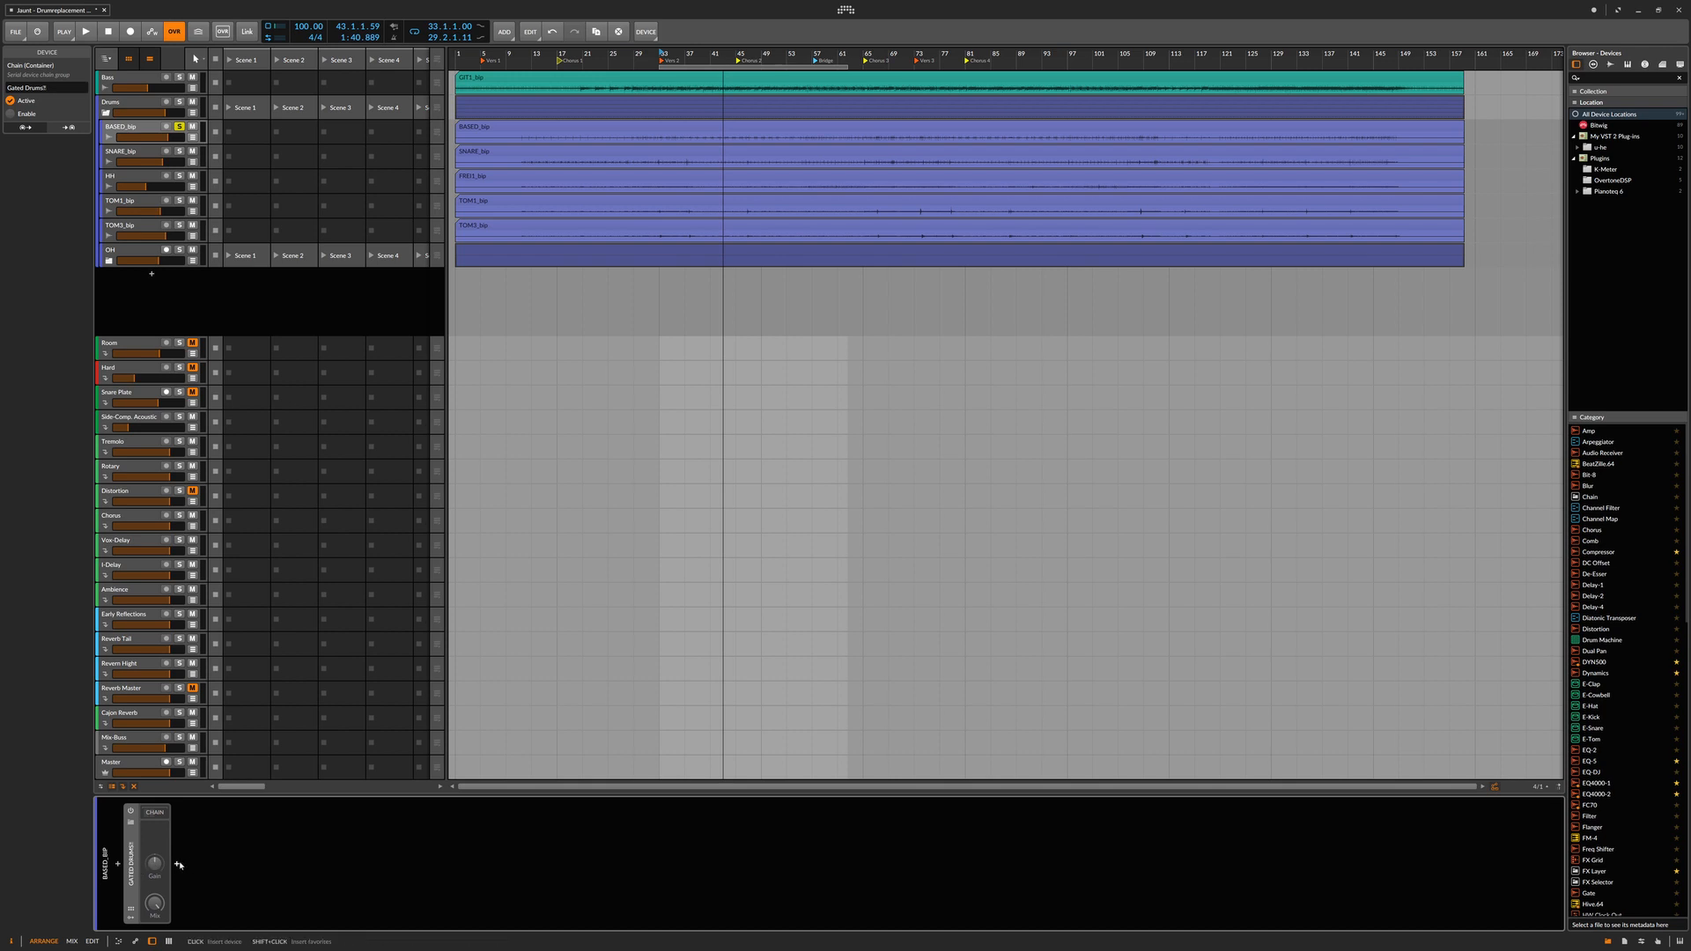
Insert the Trigger MS to live (Kick - close) preset from the Drum Replacement collection after the Gated Drums chain
click(178, 865)
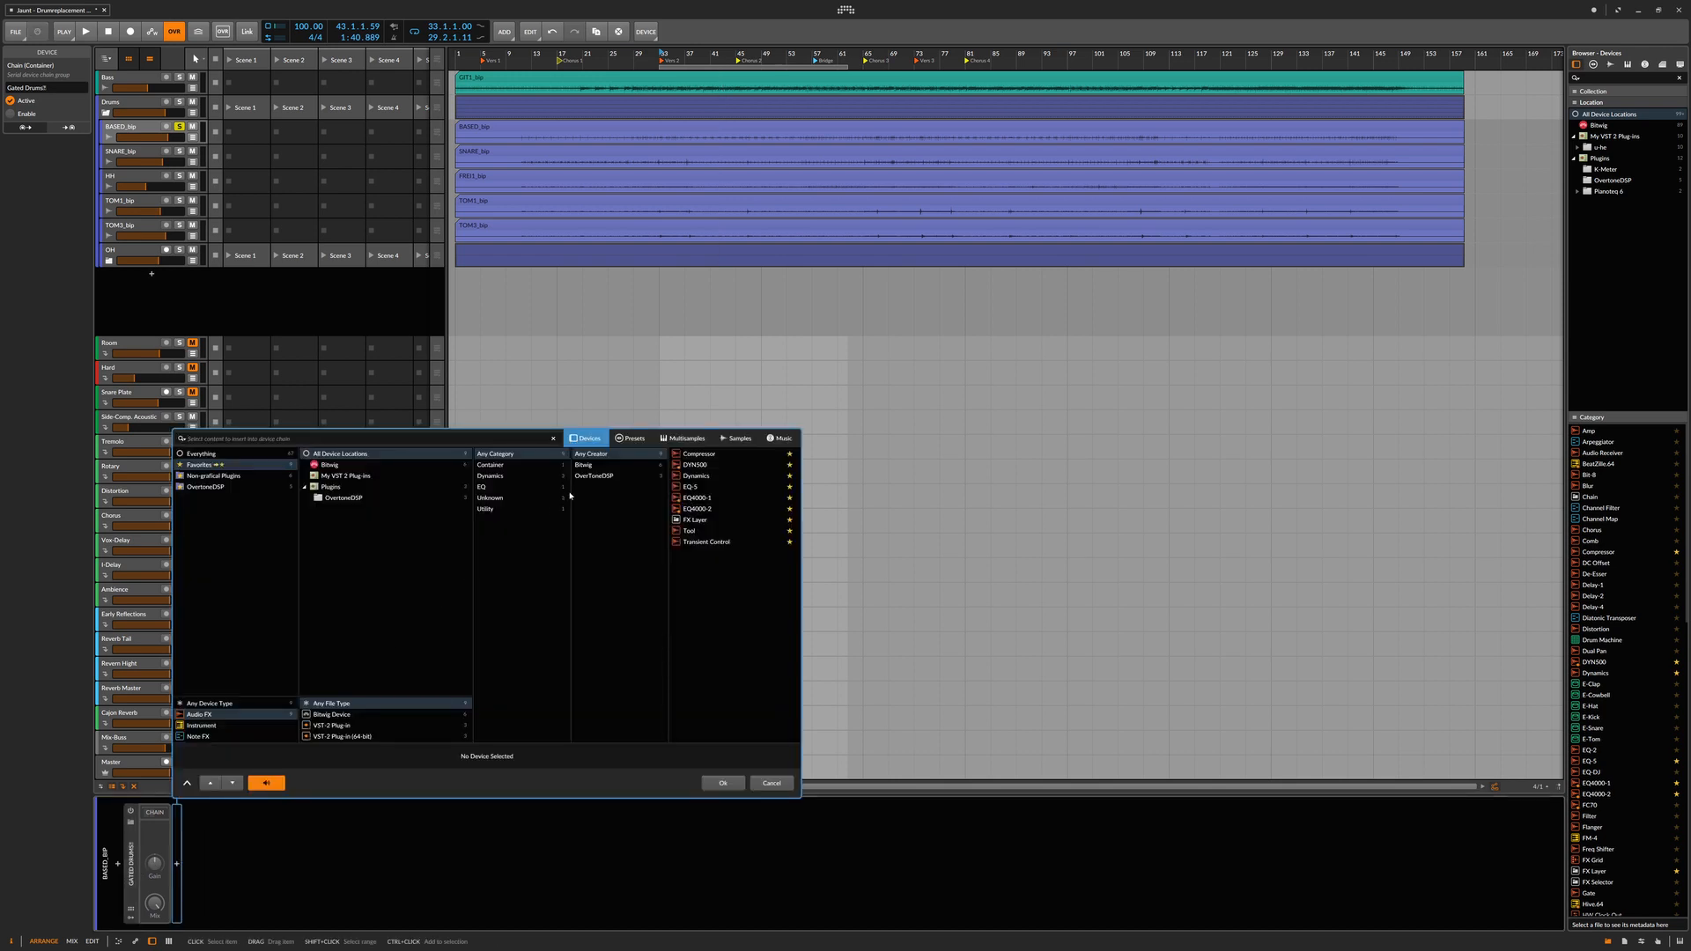
click(638, 439)
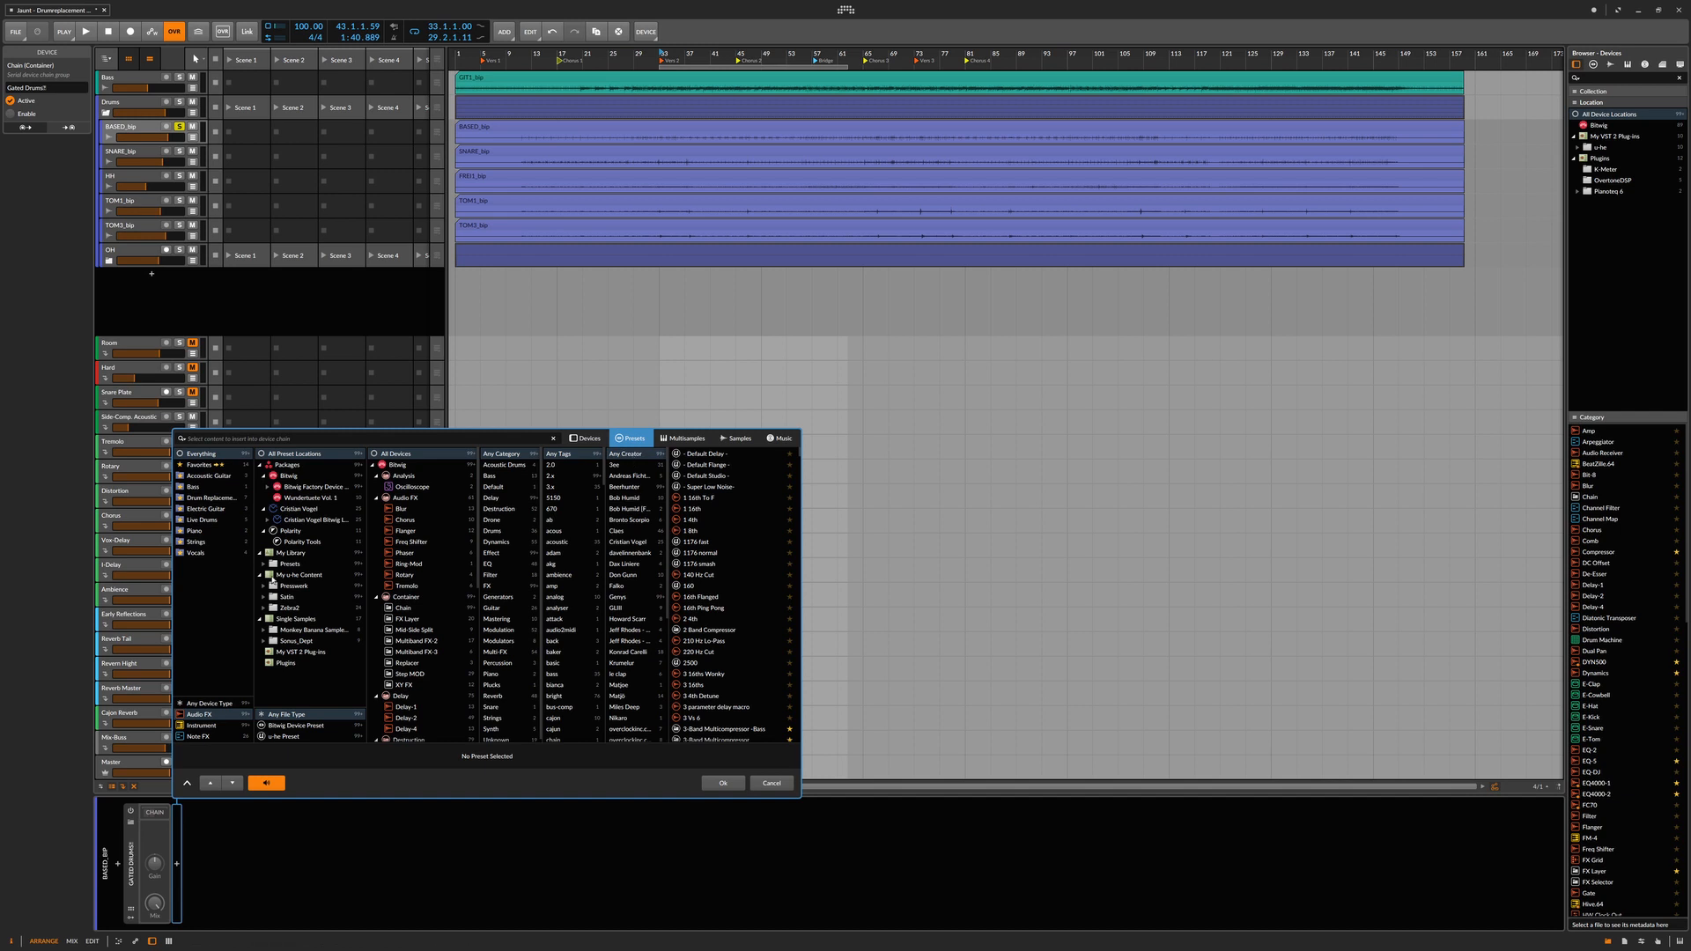
click(220, 498)
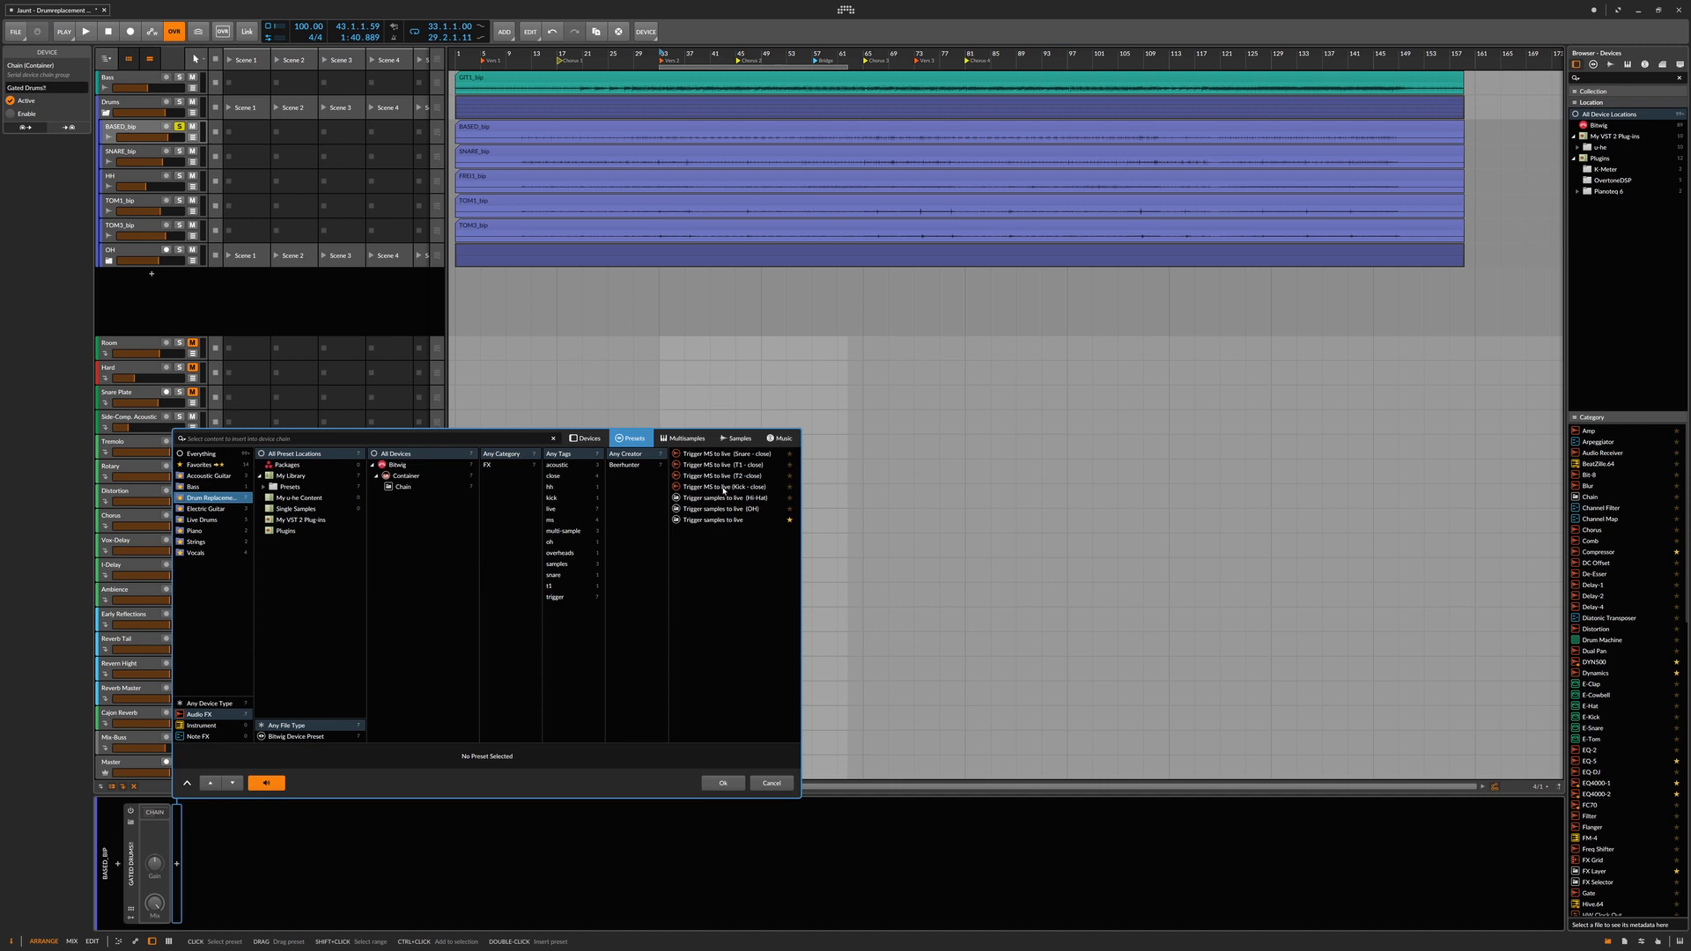
click(723, 487)
click(723, 783)
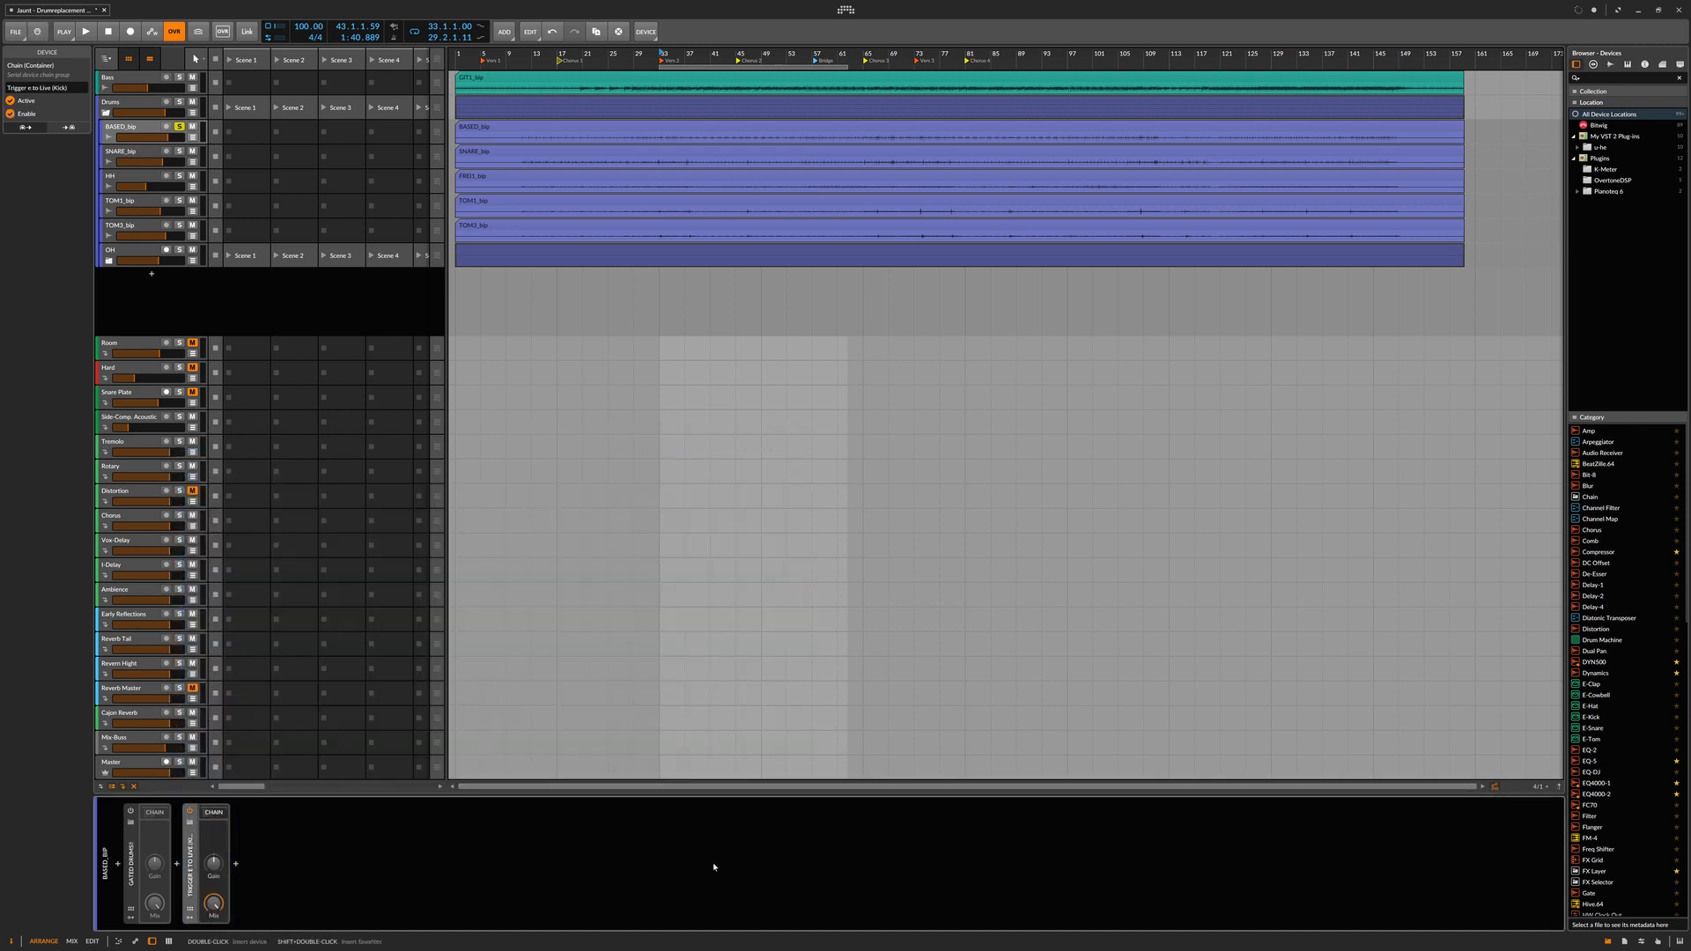
Expand the kick trigger chain to examine the Replacer, its generated Sampler and the Sampler's effects
click(216, 816)
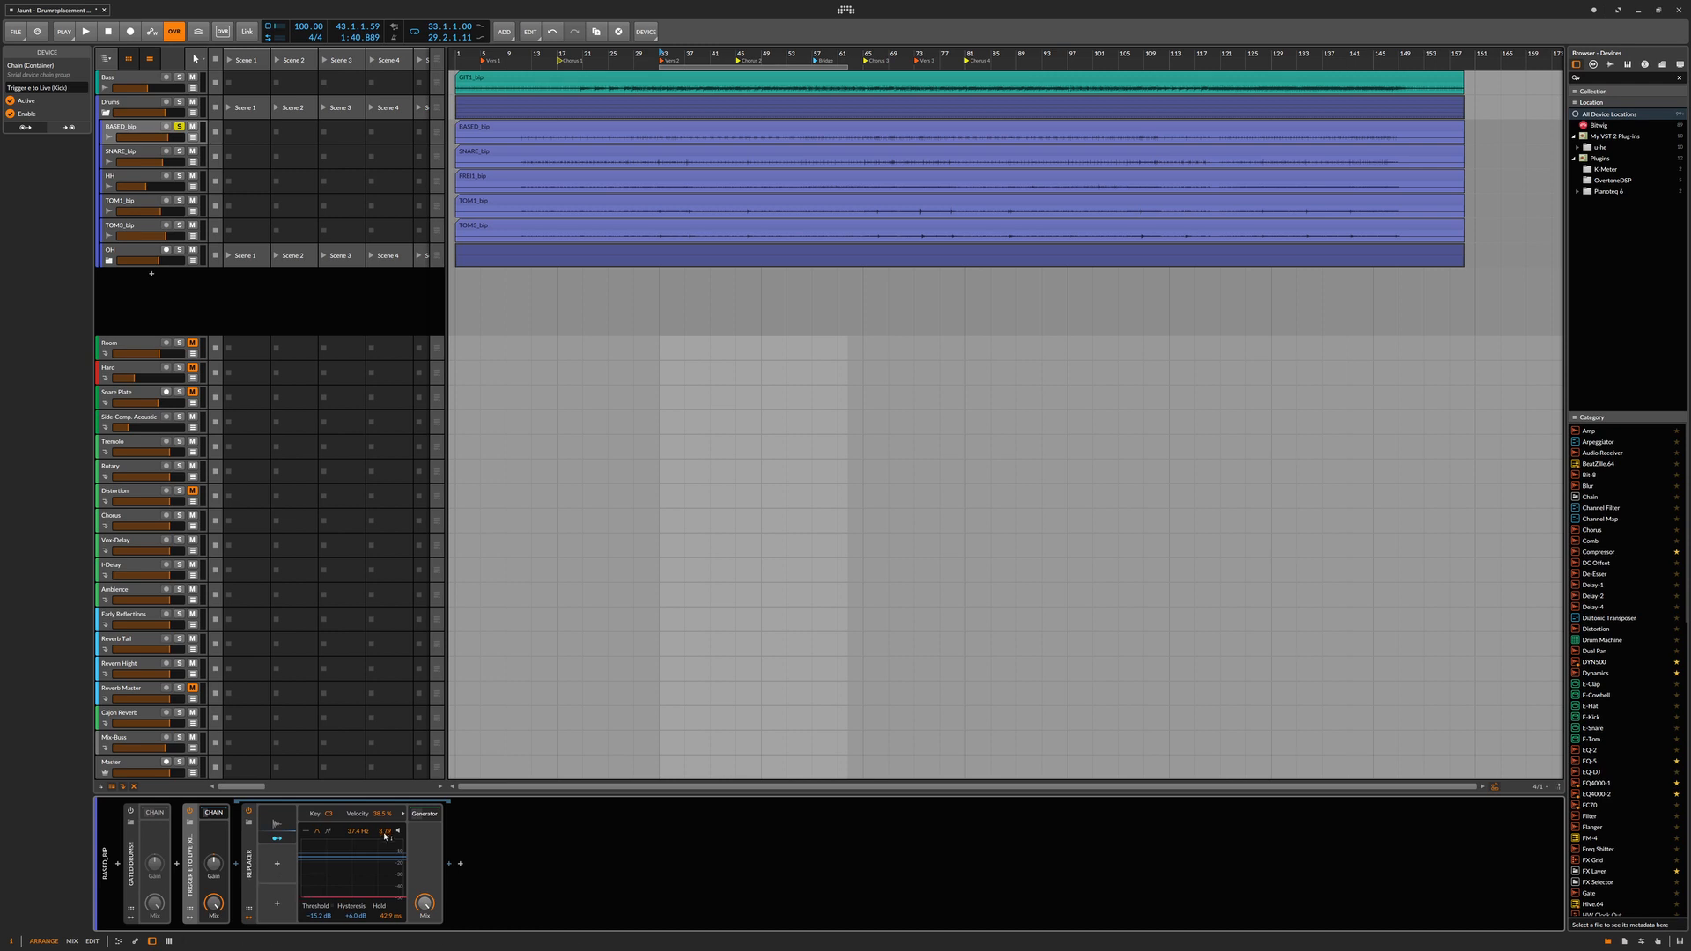
click(421, 814)
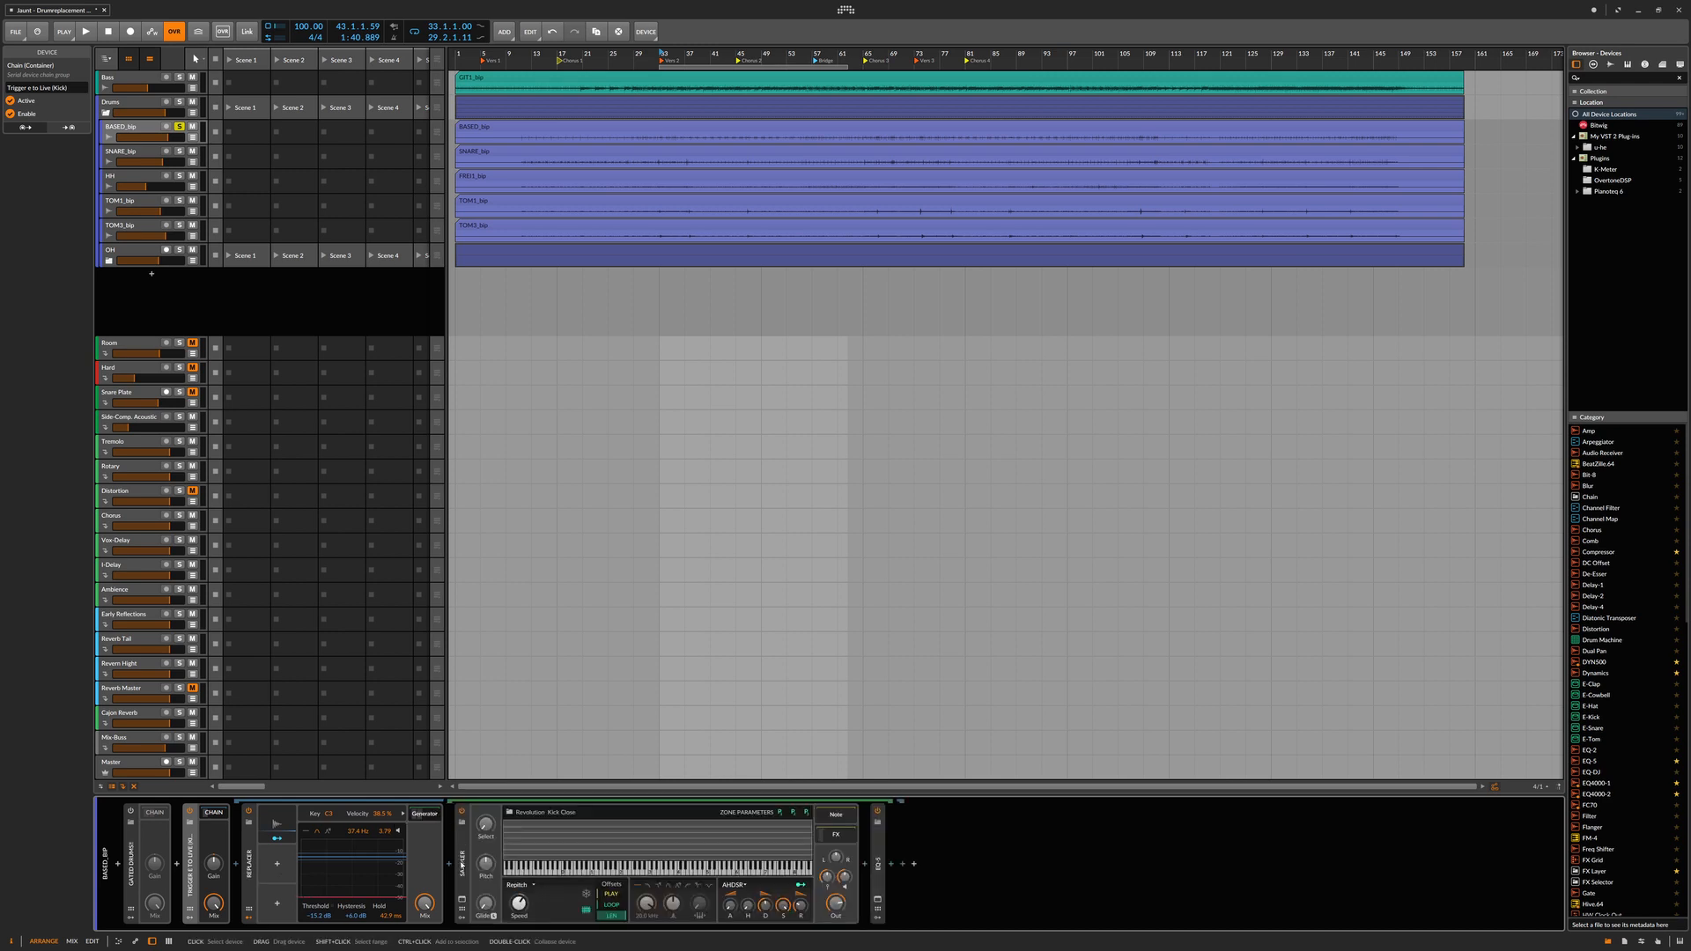
click(835, 834)
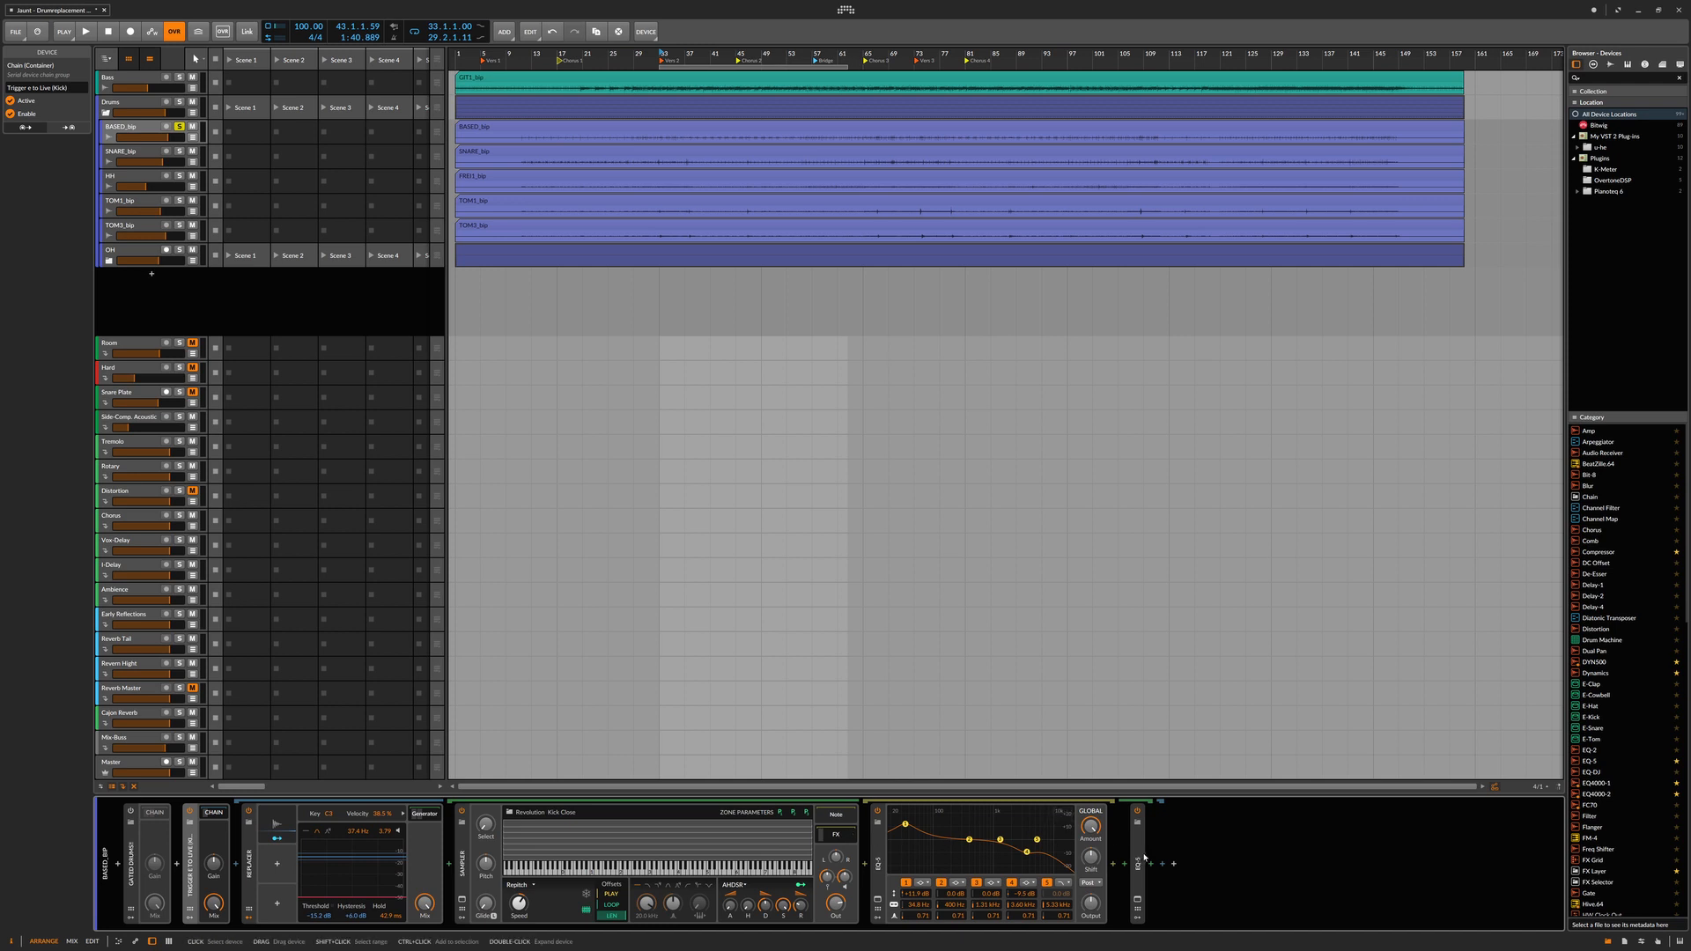
Examine the EQ-5 devices after the Sampler and fold the kick trigger chain's nested devices back together
click(1139, 859)
double_click(1139, 859)
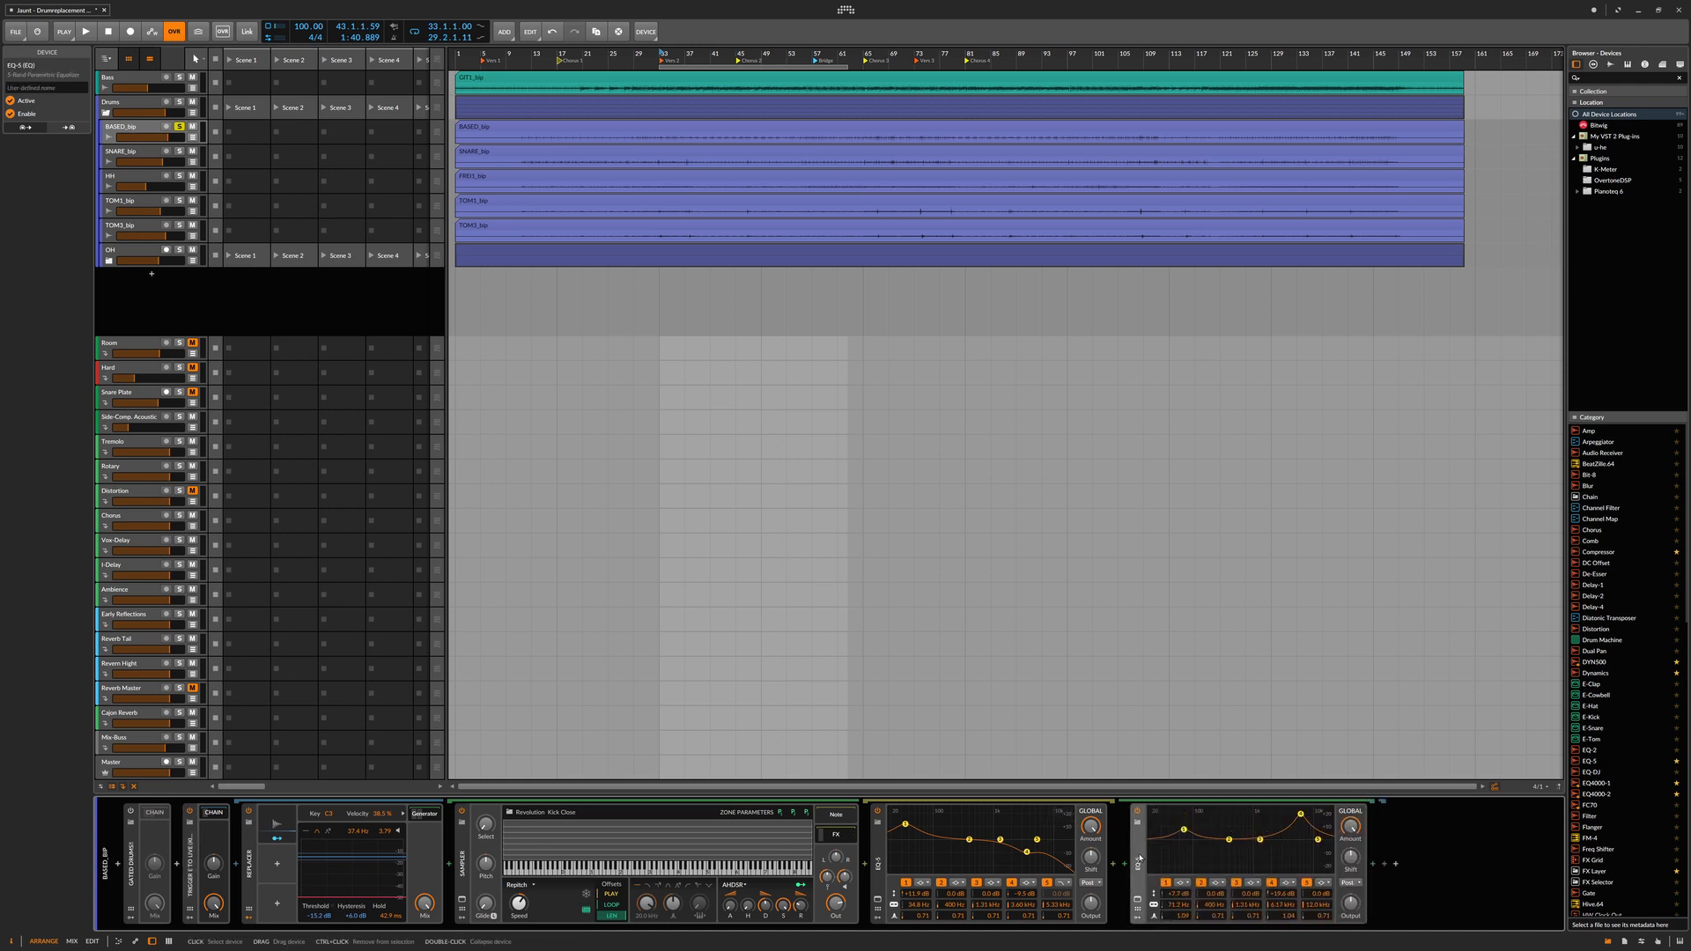
double_click(1139, 859)
double_click(876, 859)
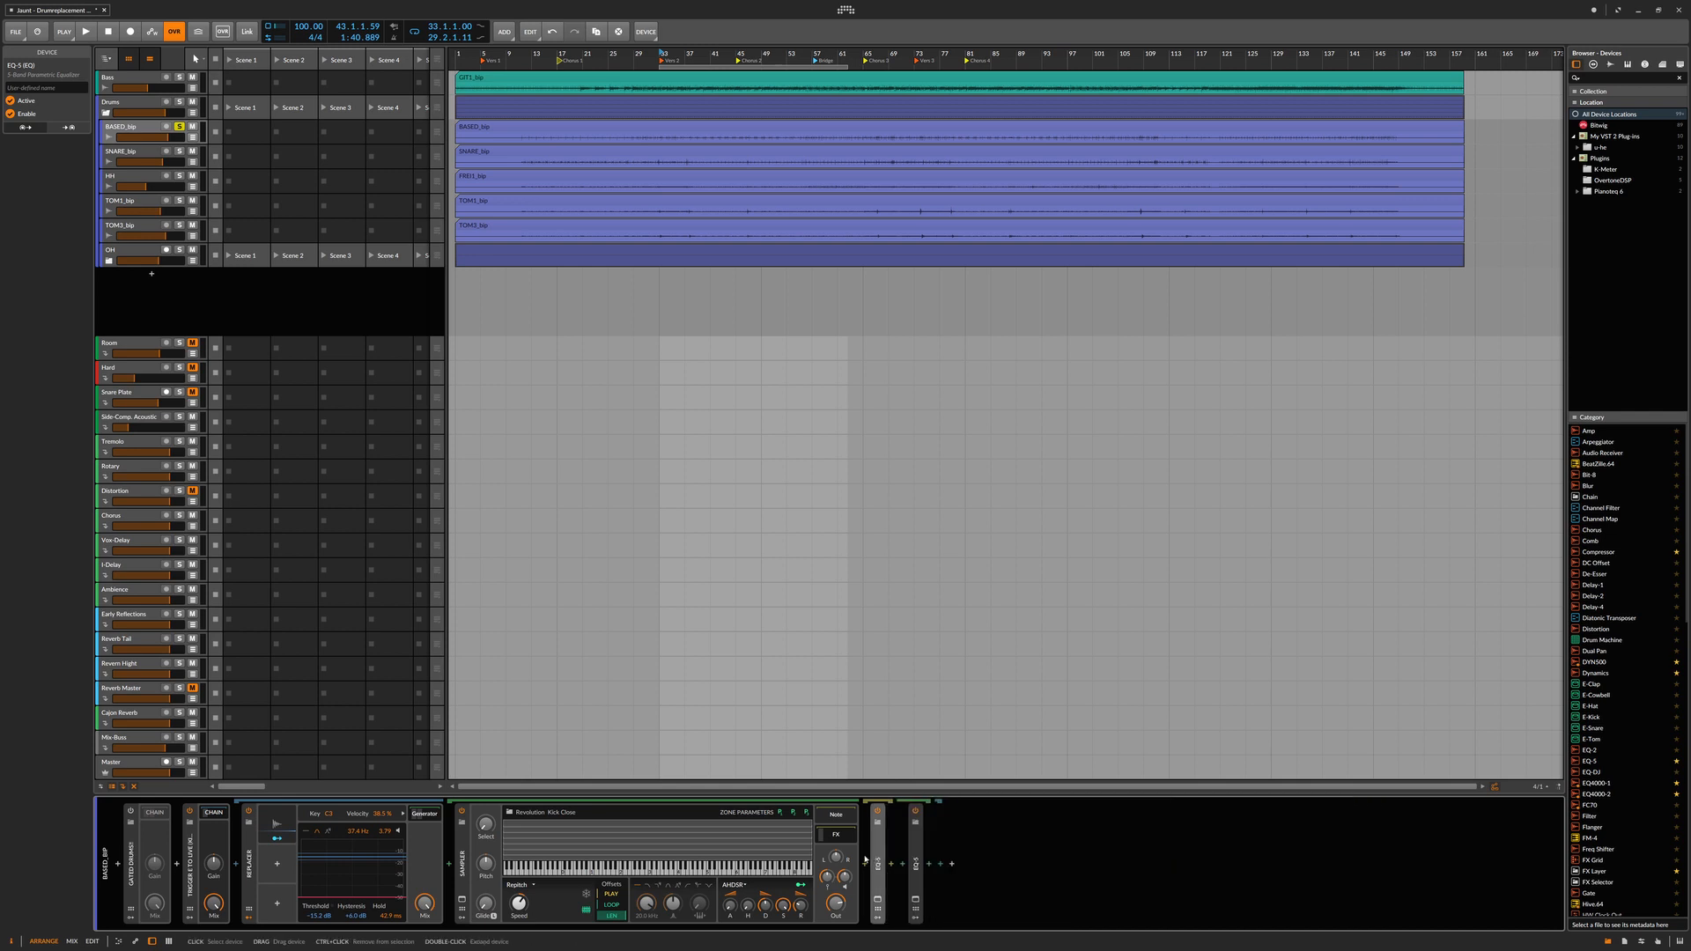
key(Delete)
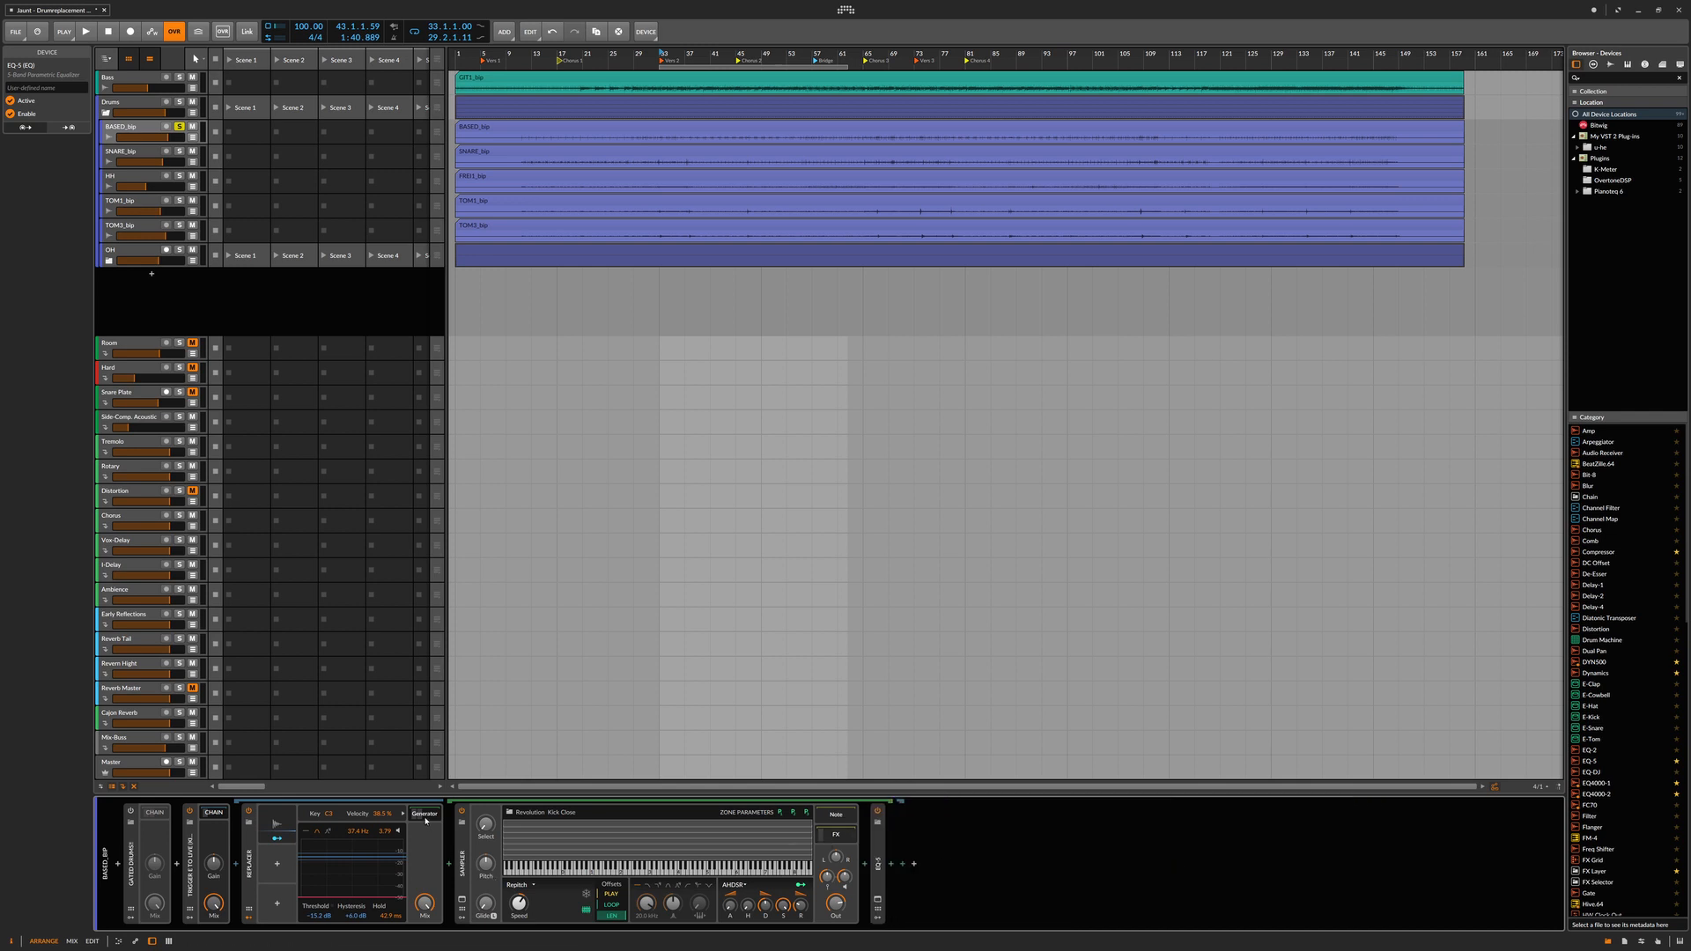
click(426, 815)
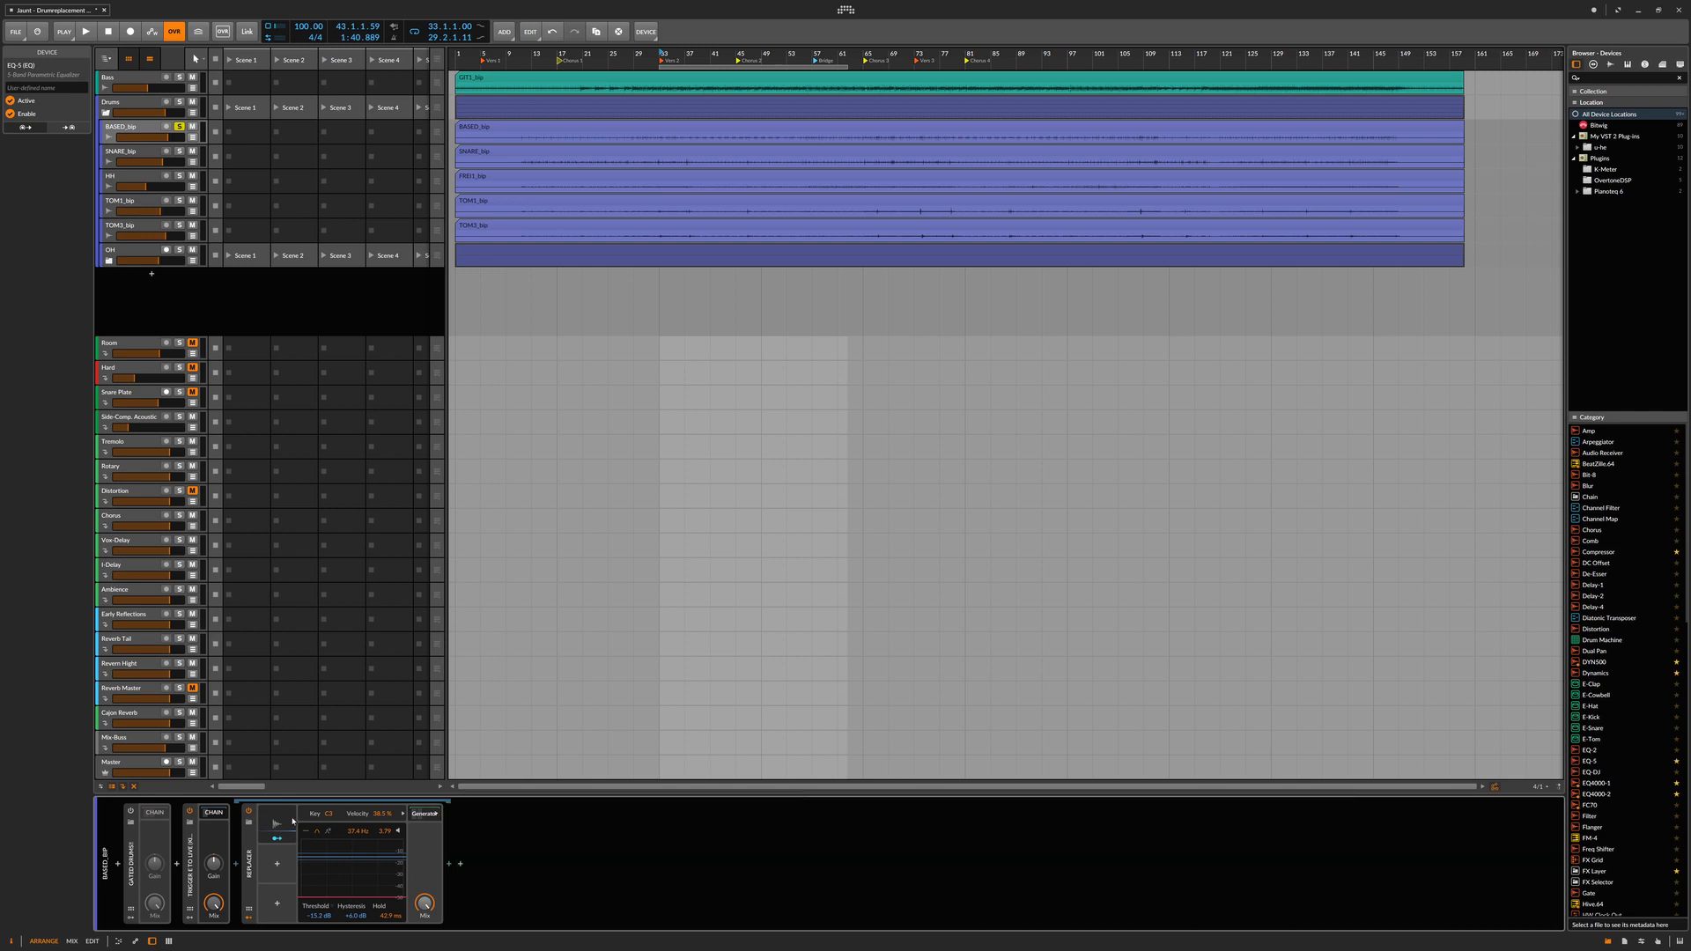
click(212, 818)
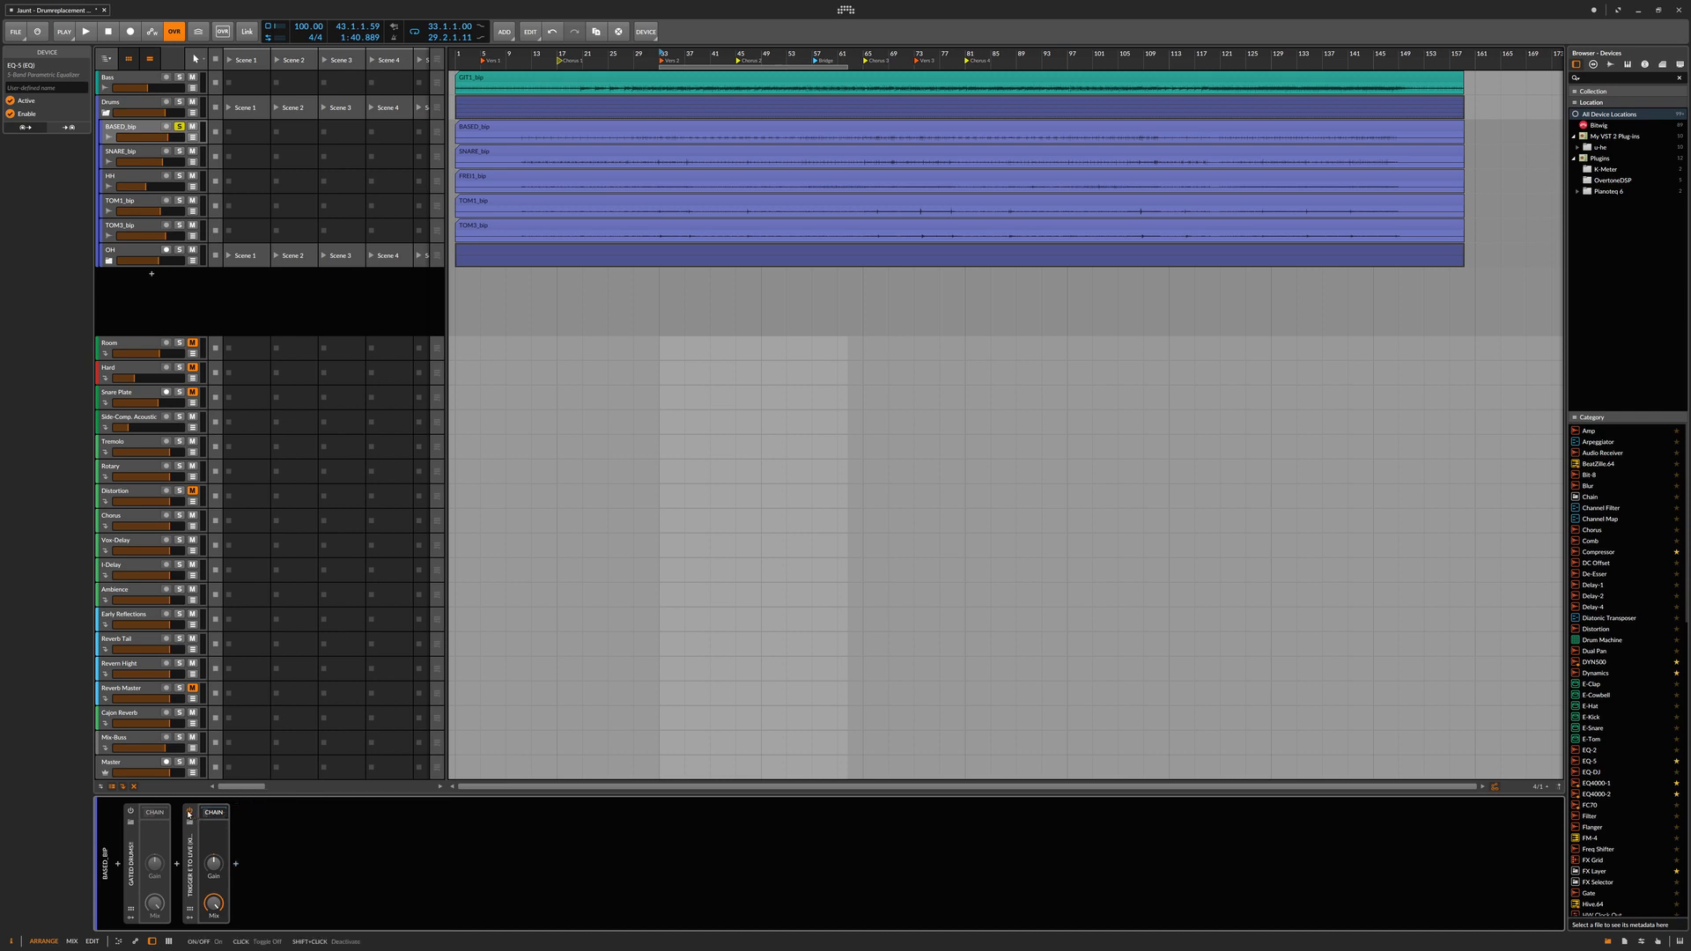
Insert a new Replacer on the kick track and place the kick trigger chain after it, disabled
click(234, 864)
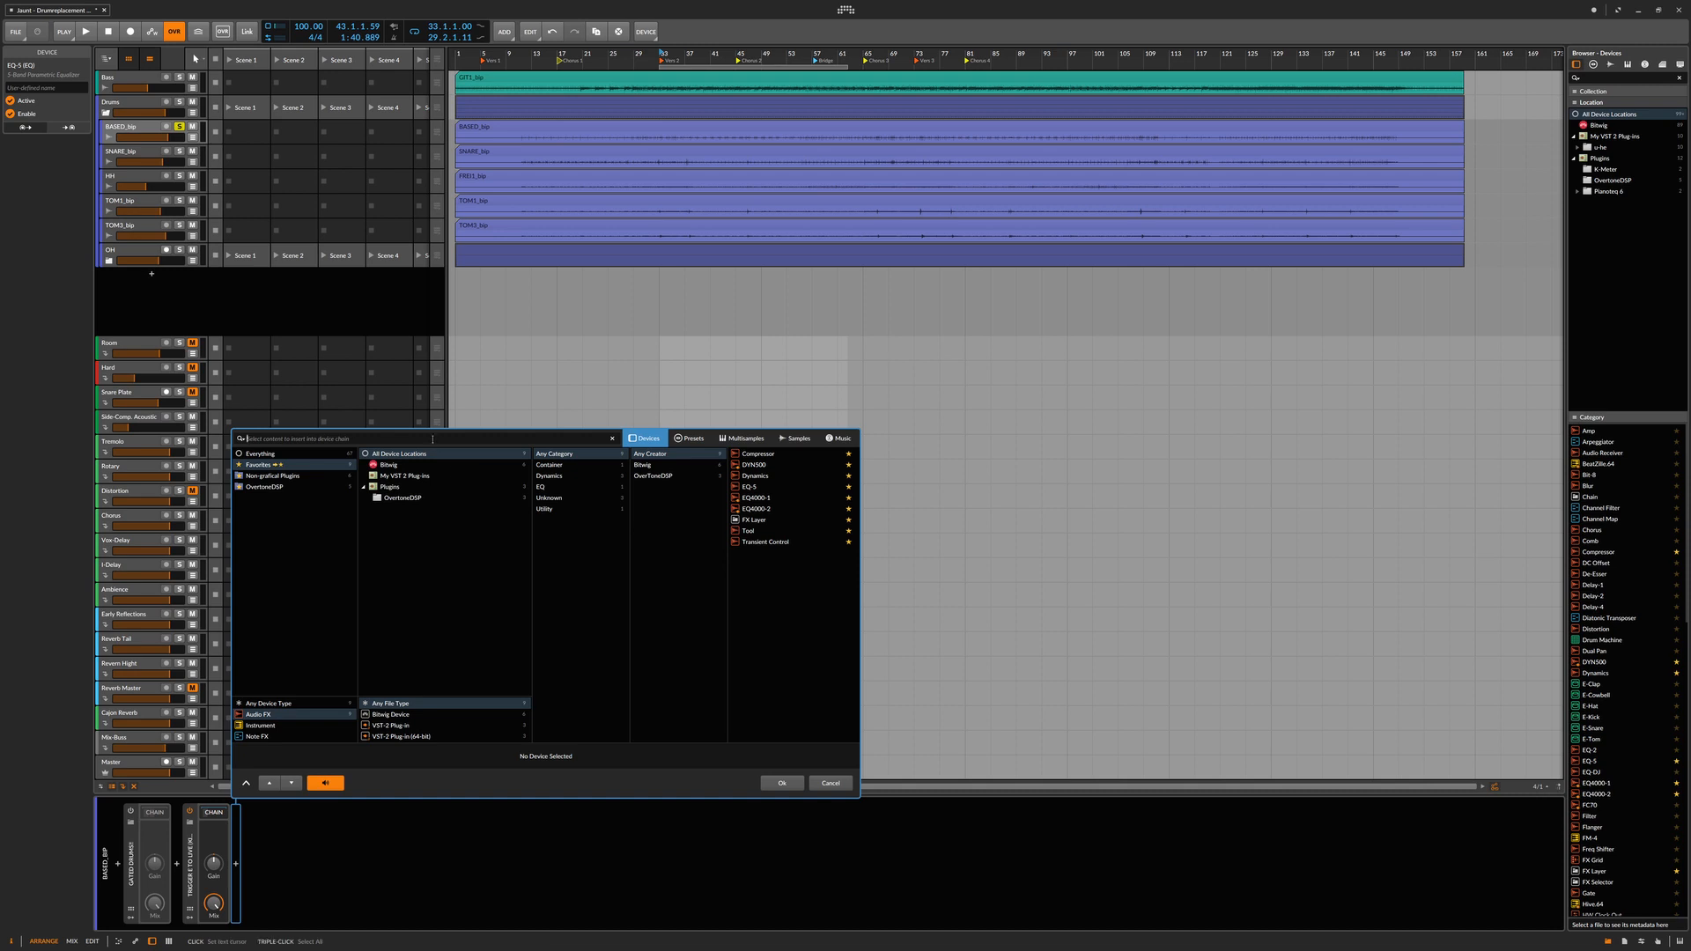
click(260, 453)
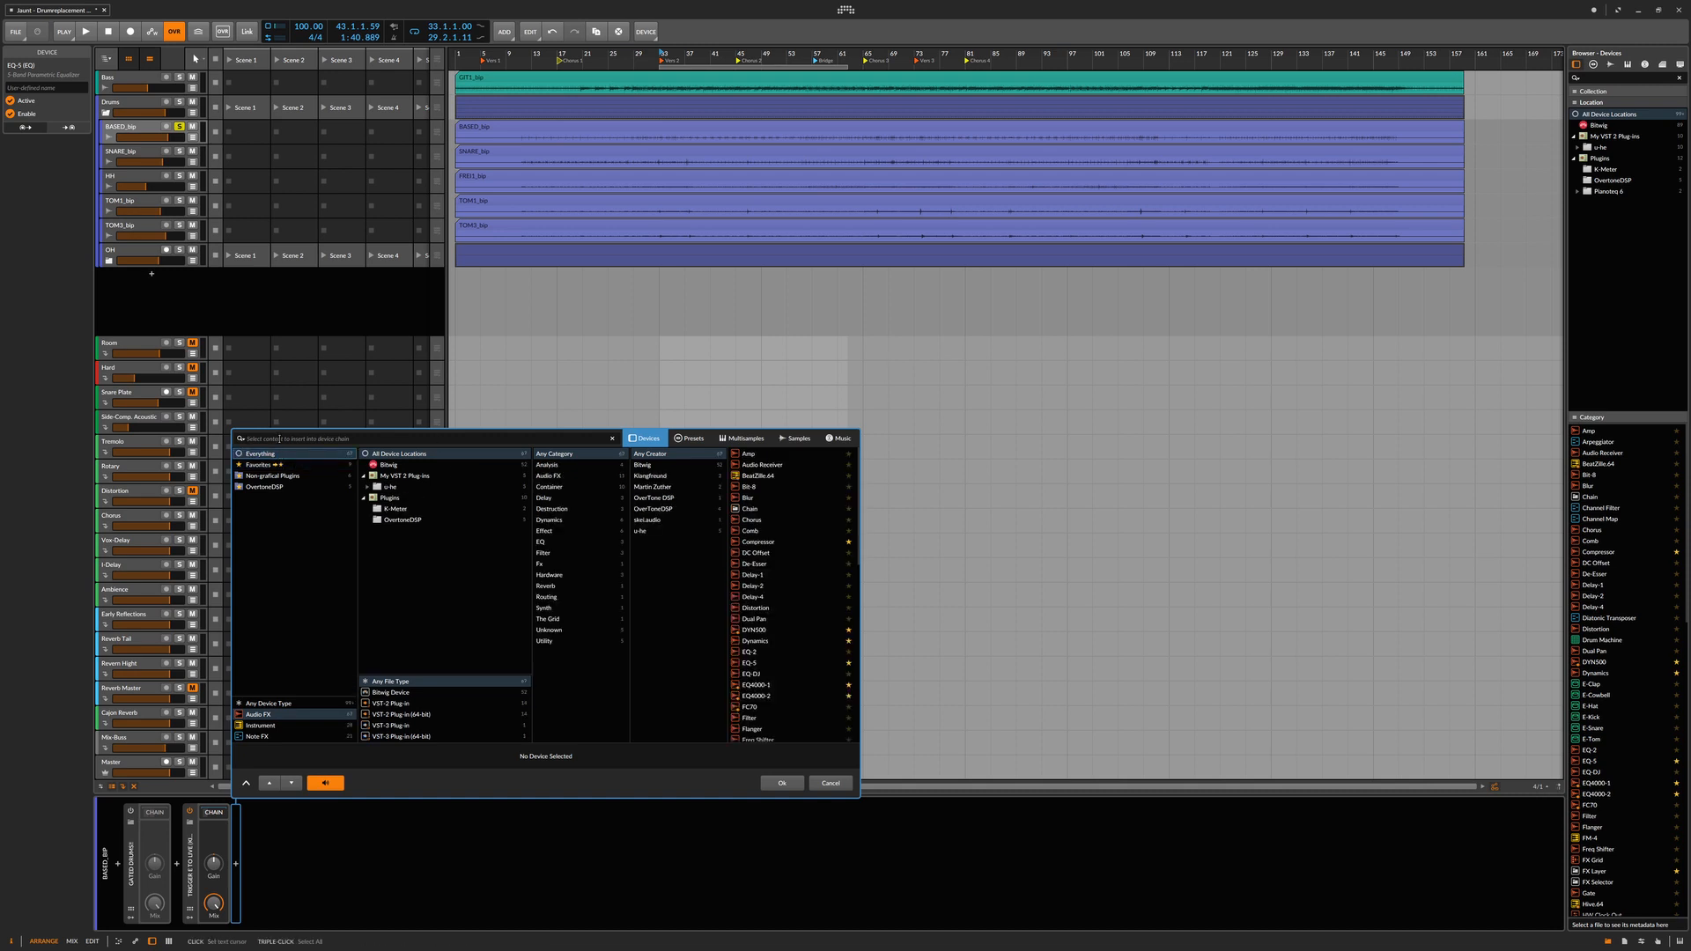
text(replacer)
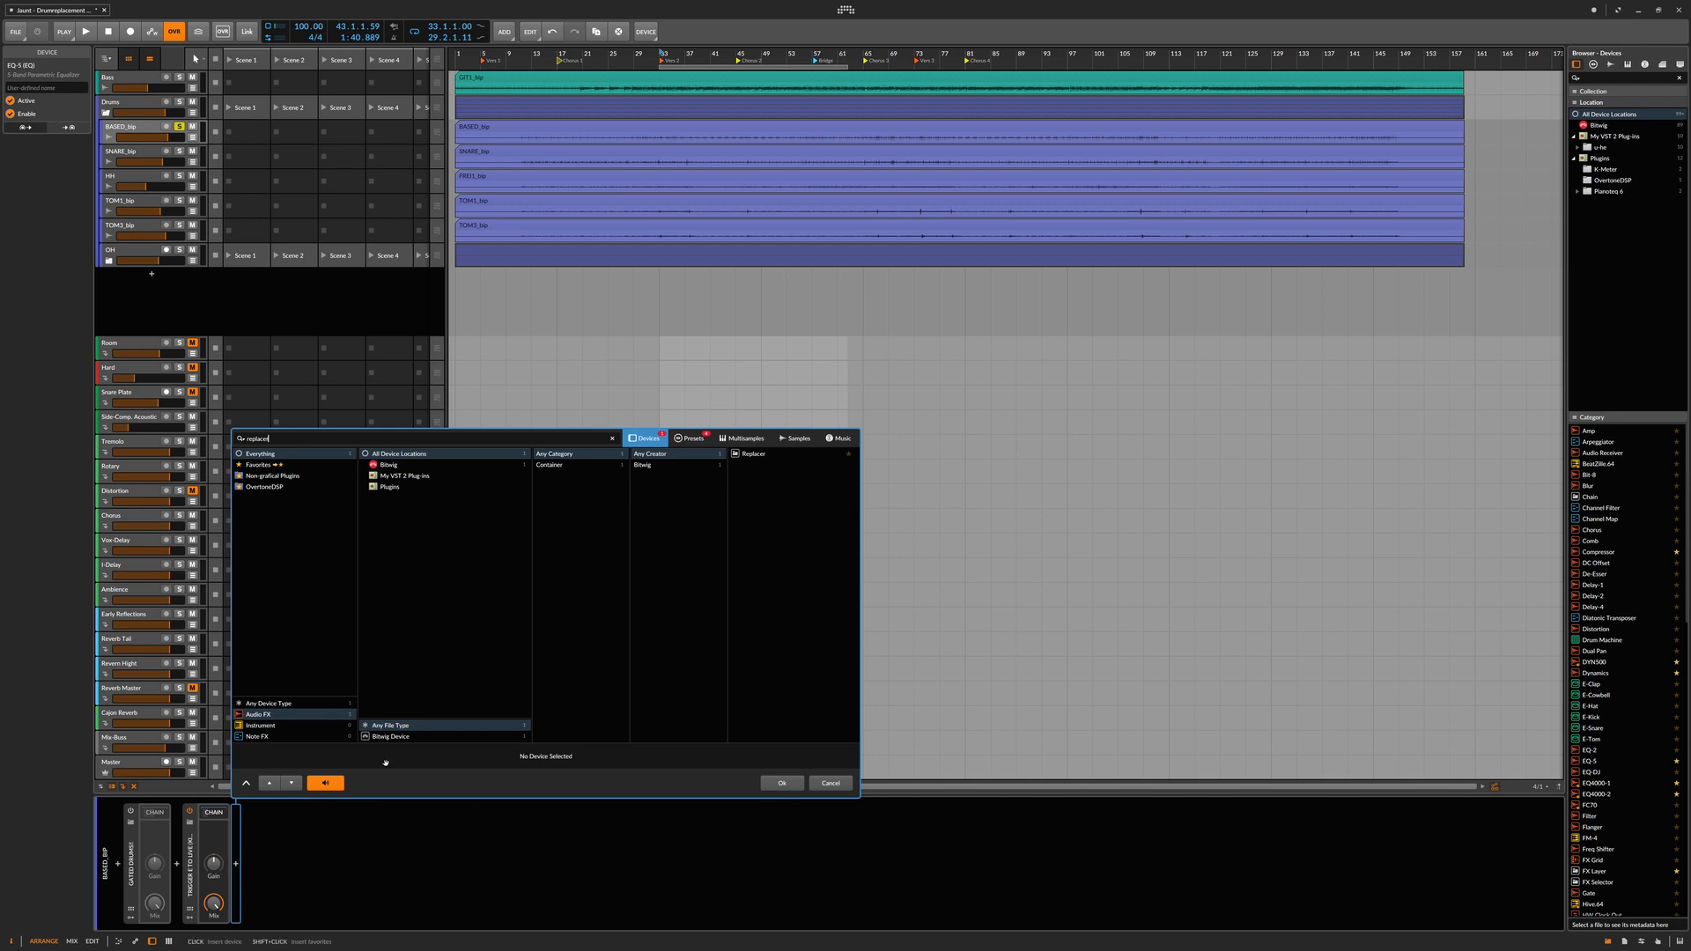
double_click(750, 454)
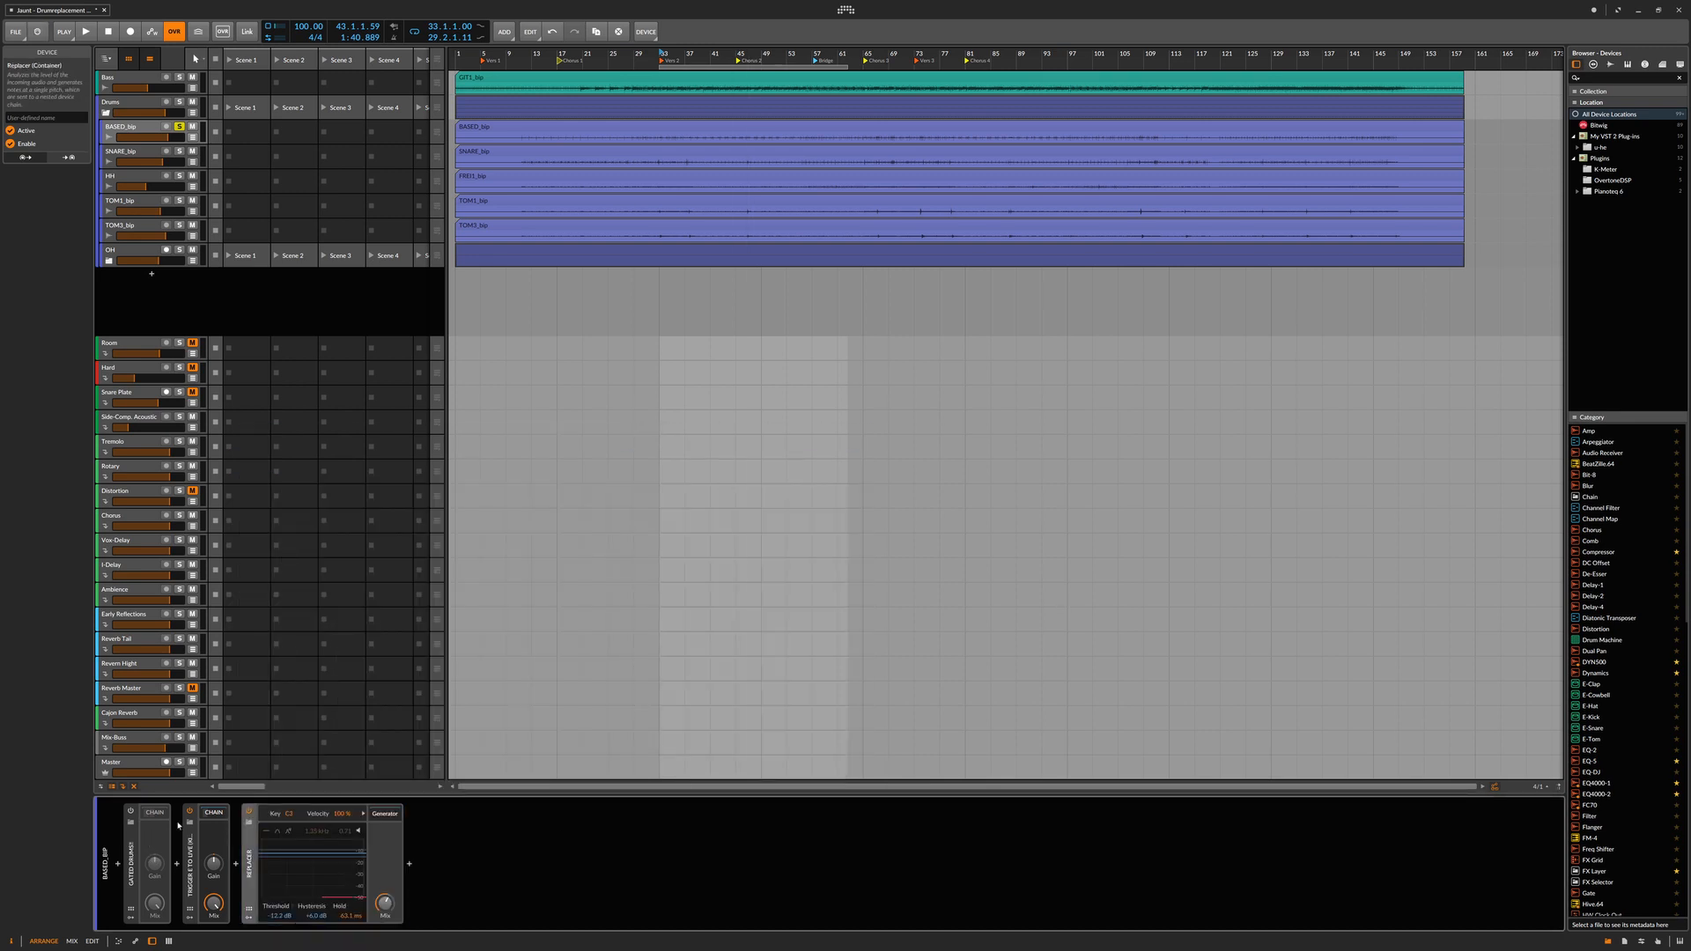
drag(191, 818, 404, 875)
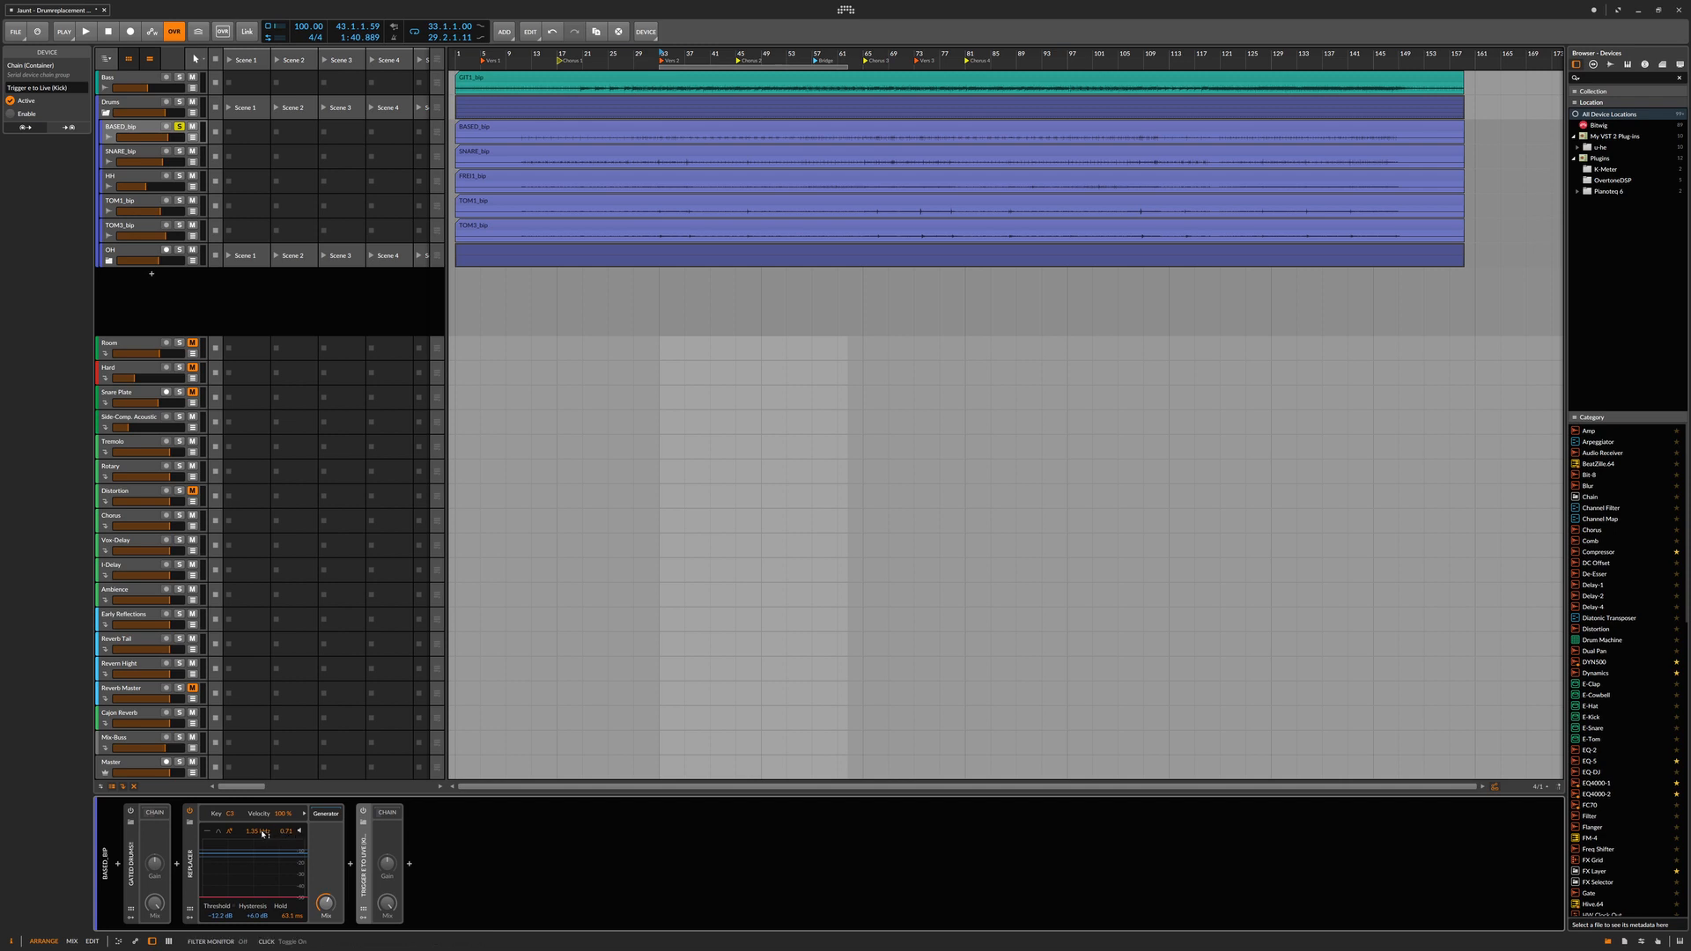
Set the new Replacer's filter frequency to 36.3 Hz and insert a Sampler into its generator chain
mouse_move(261, 831)
mouse_down()
mouse_move(261, 875)
mouse_move(261, 829)
mouse_up()
click(324, 818)
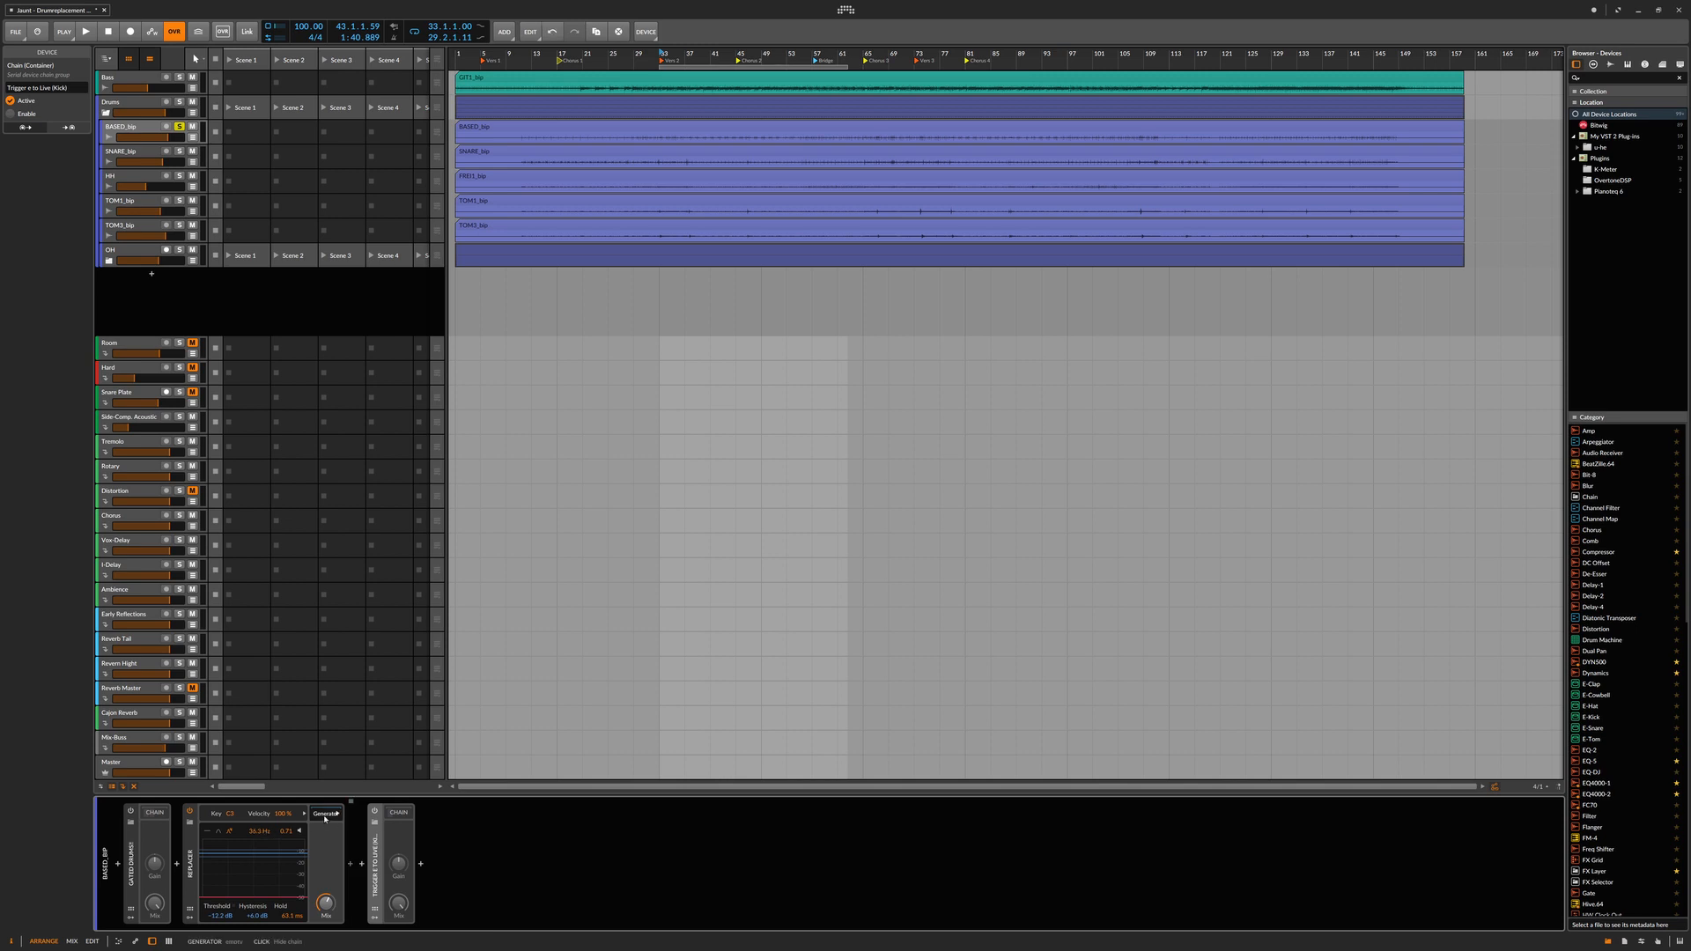
click(350, 864)
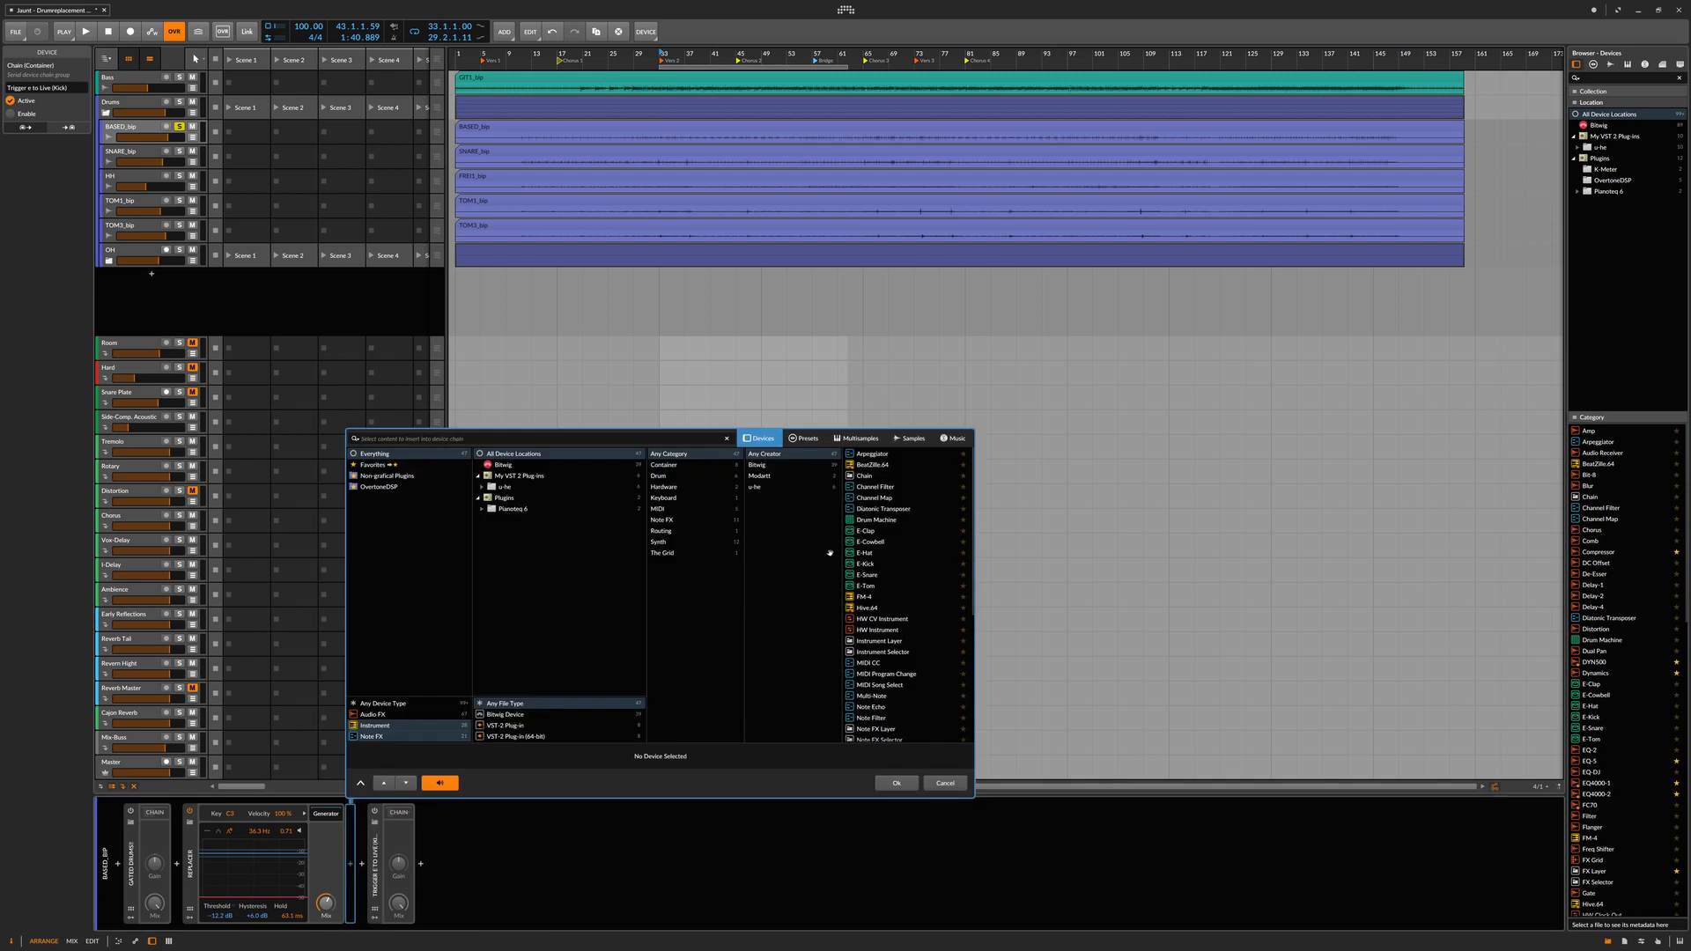
scroll(900, 592, down, 5)
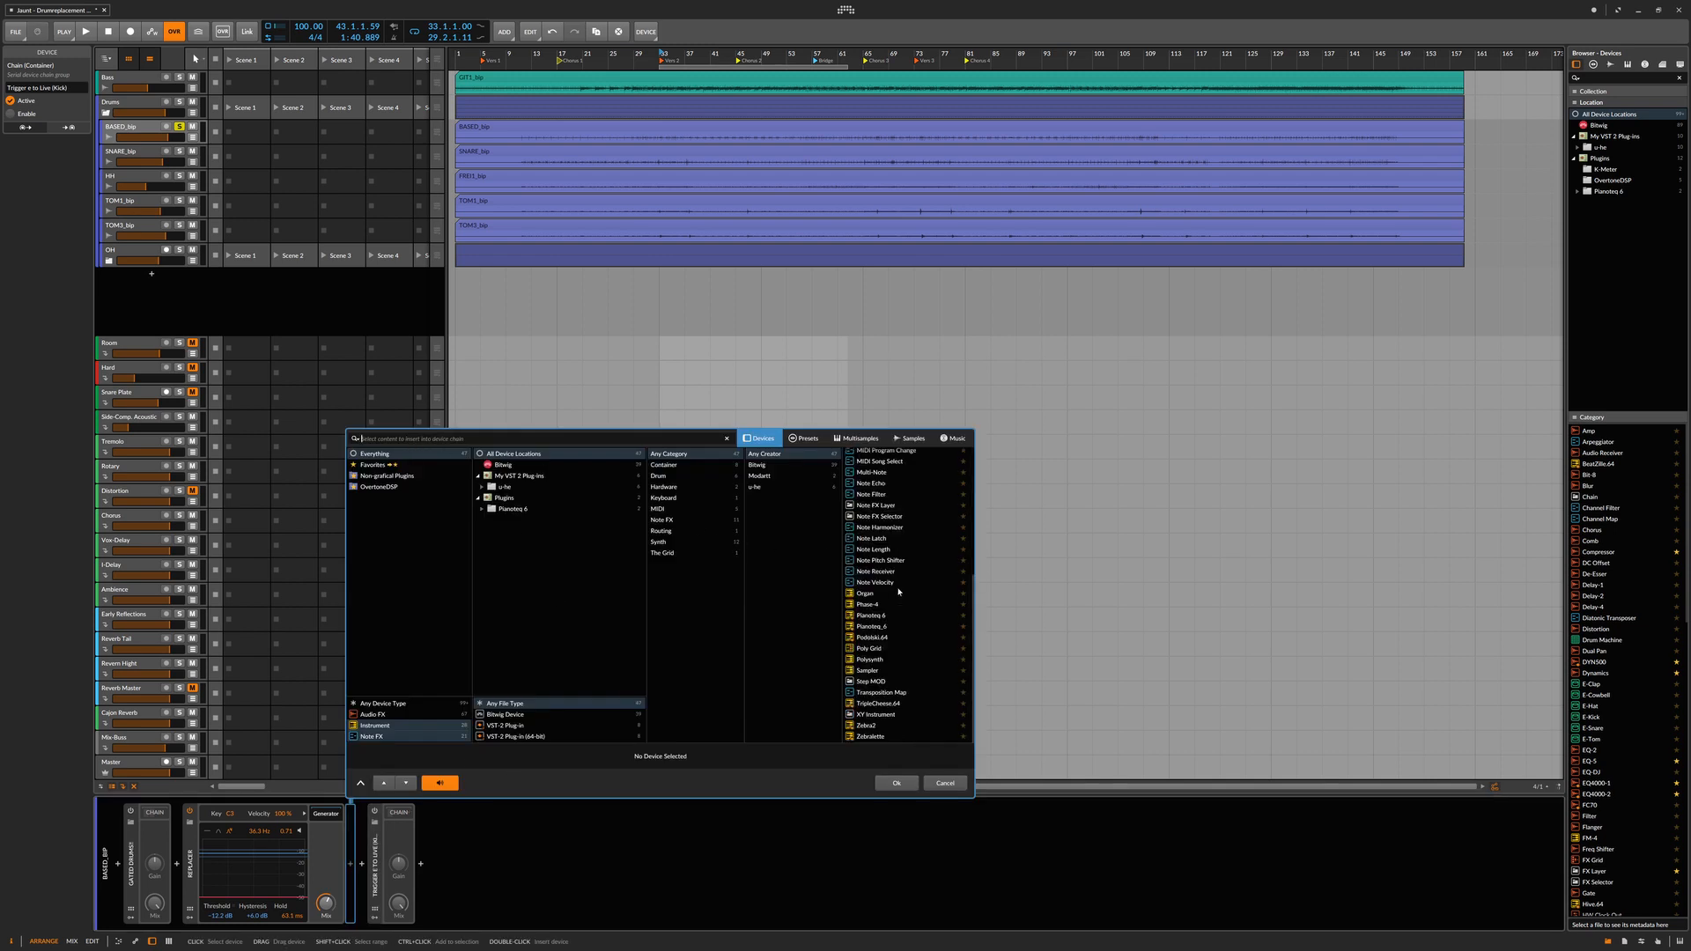
double_click(868, 672)
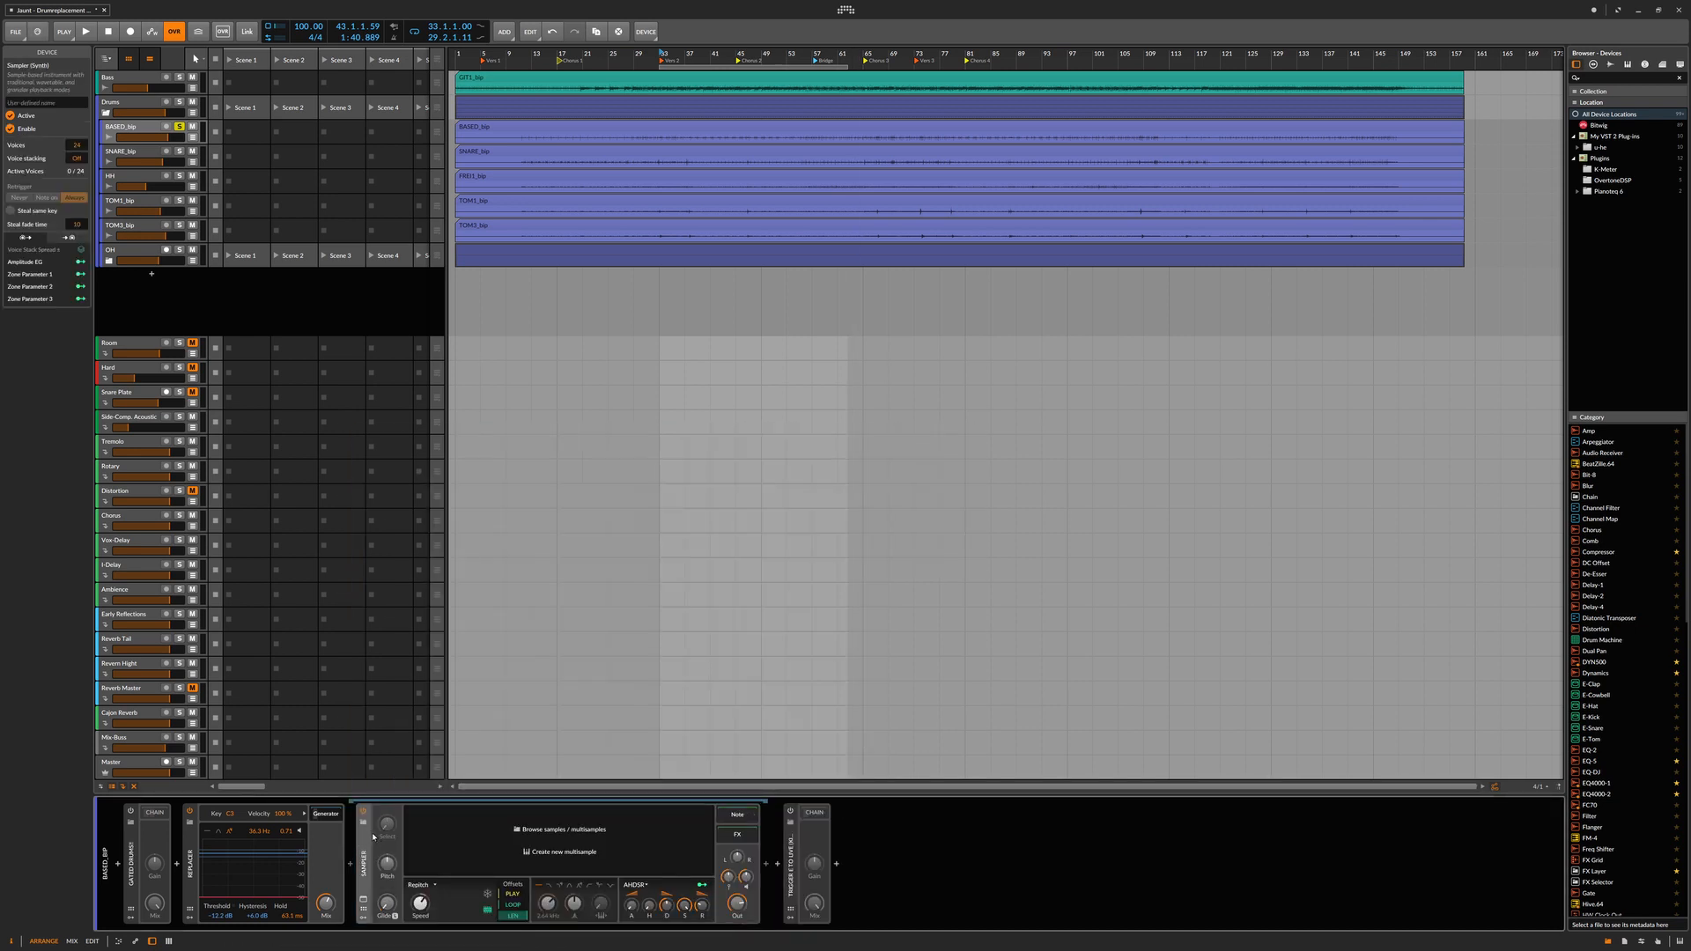
Load the Revolution: Kick Close multisample into the new Sampler
click(385, 816)
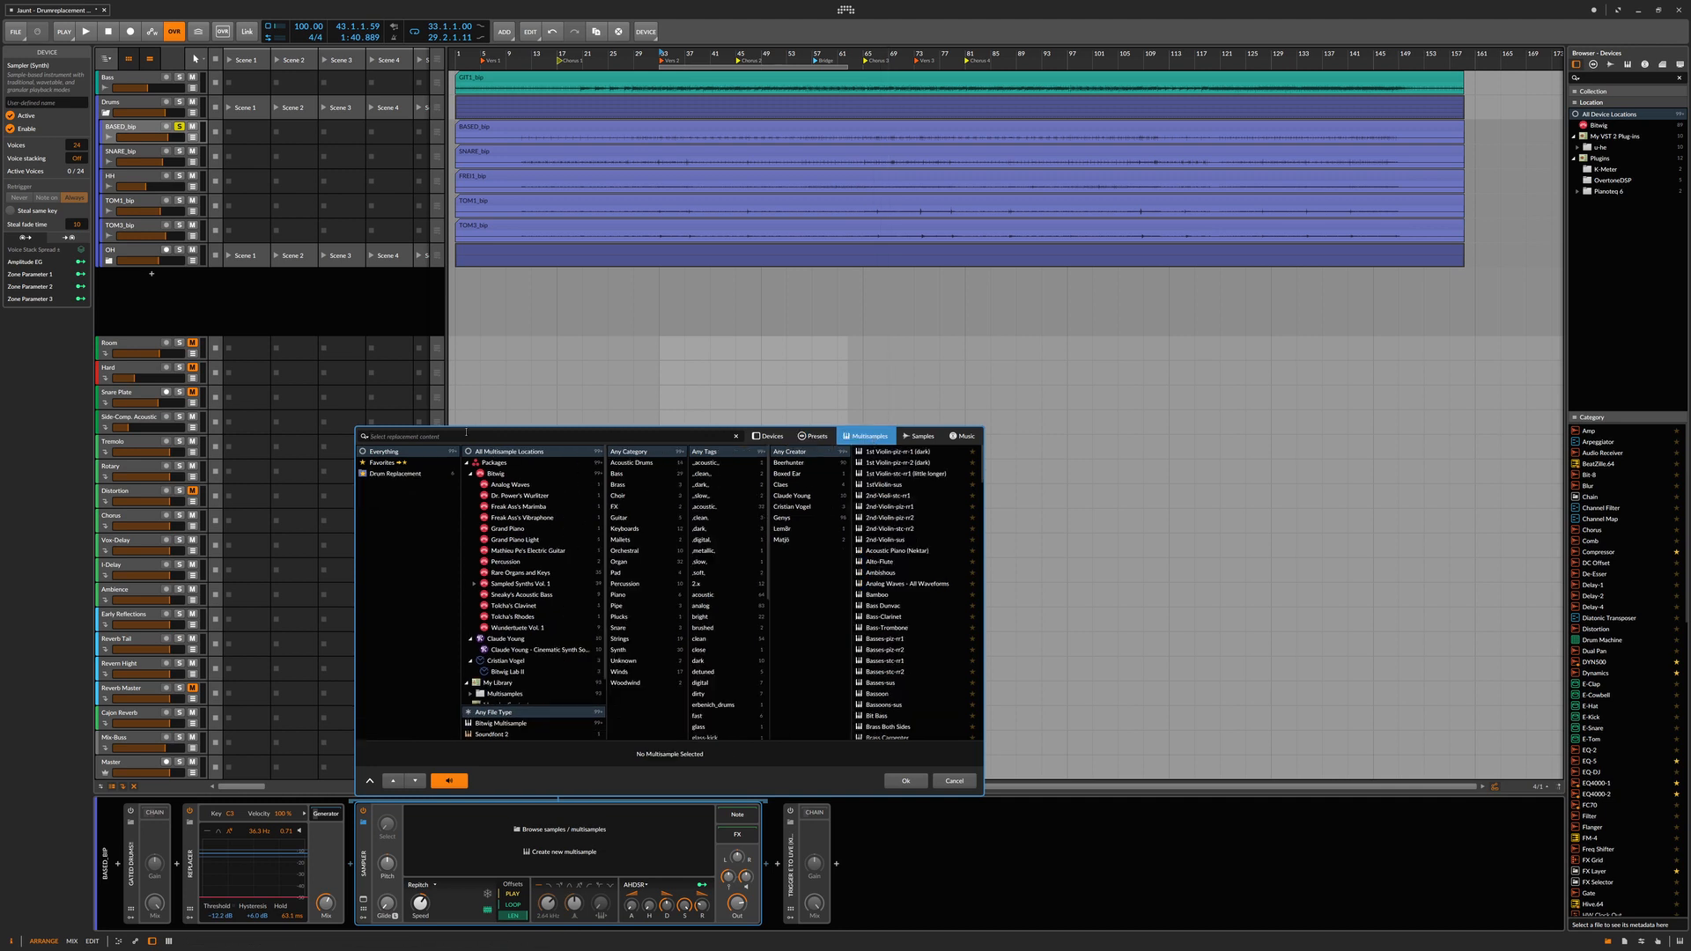
scroll(913, 572, down, 10)
scroll(912, 572, down, 12)
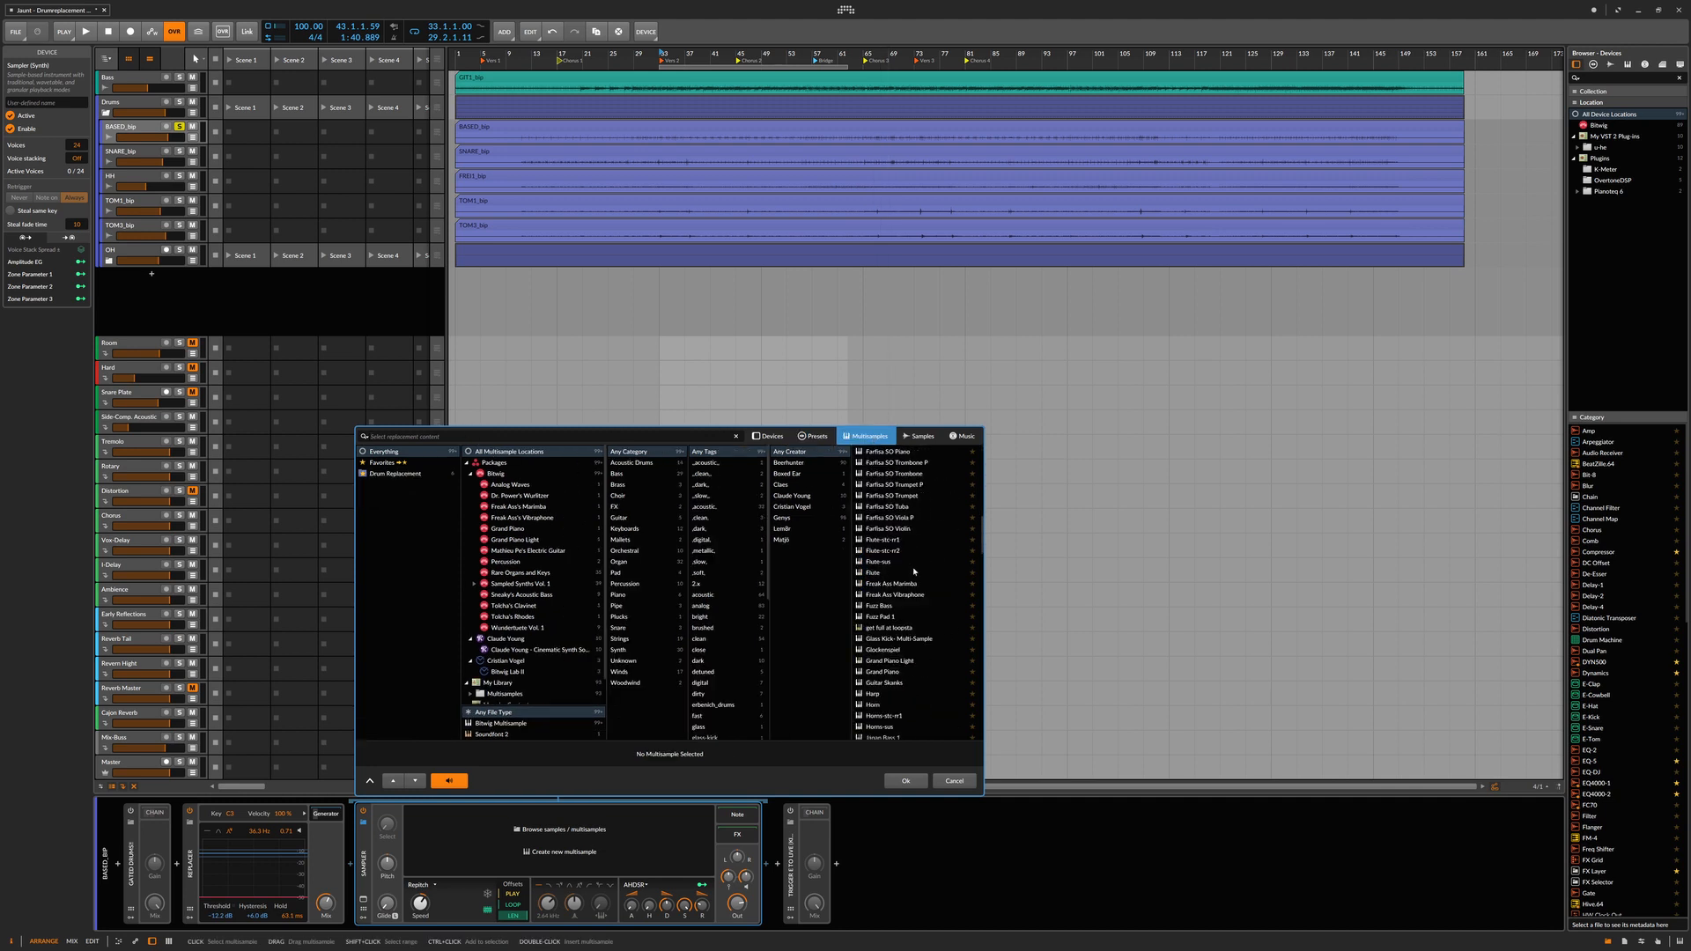
scroll(914, 572, down, 3)
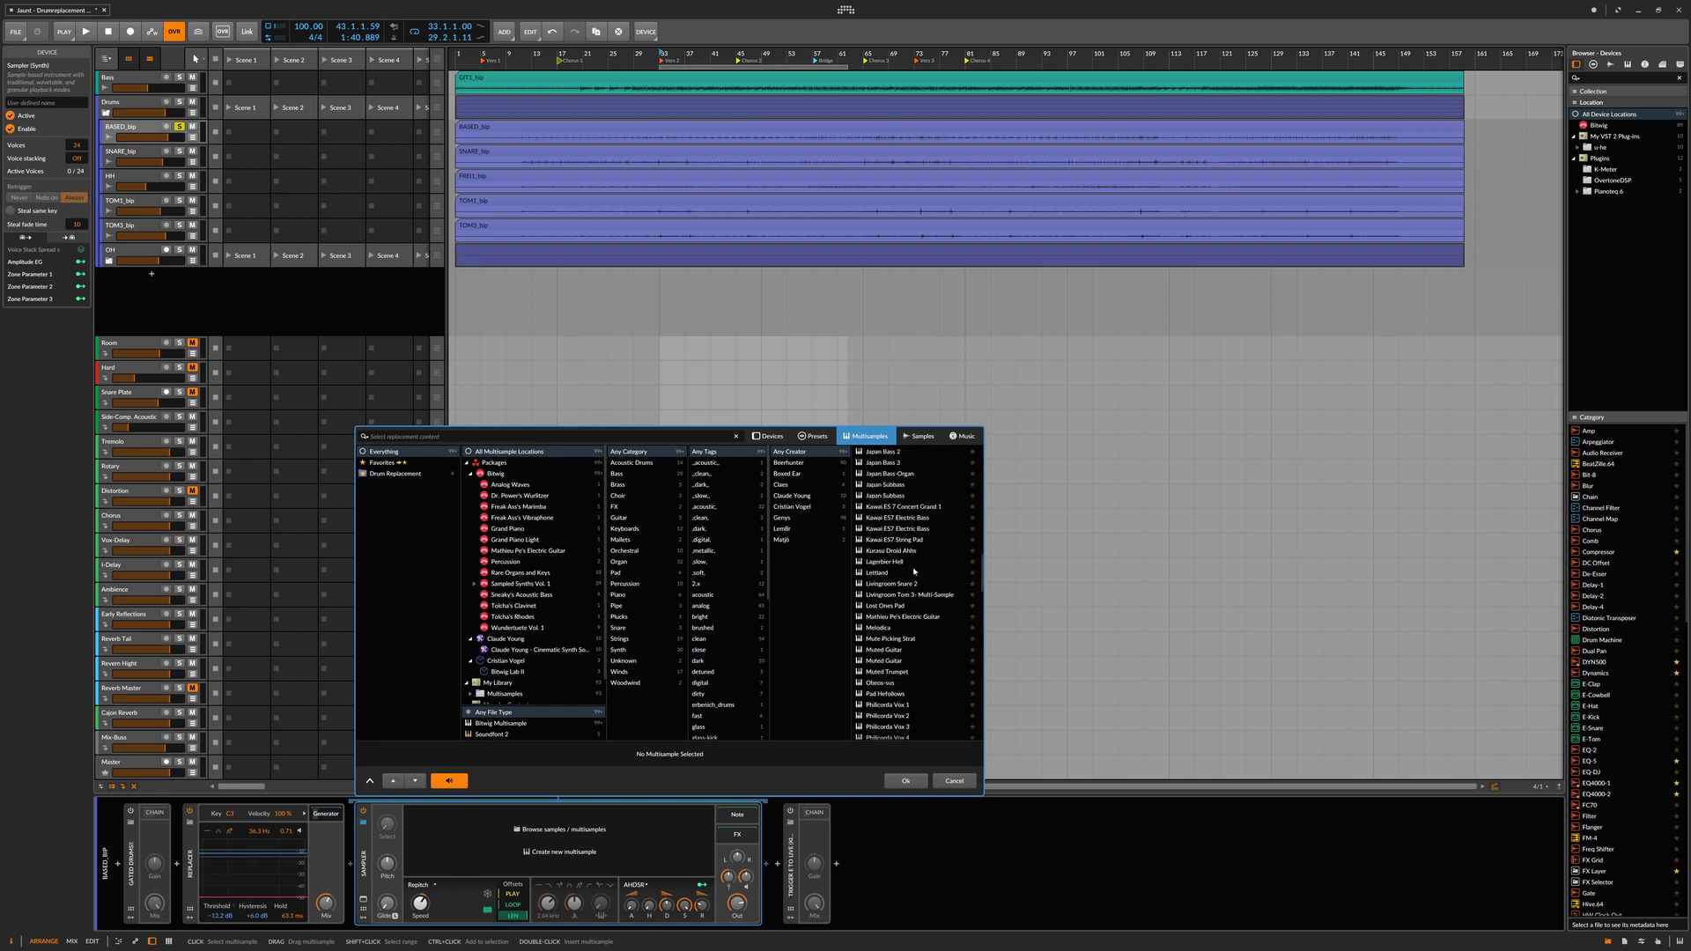
scroll(914, 571, down, 4)
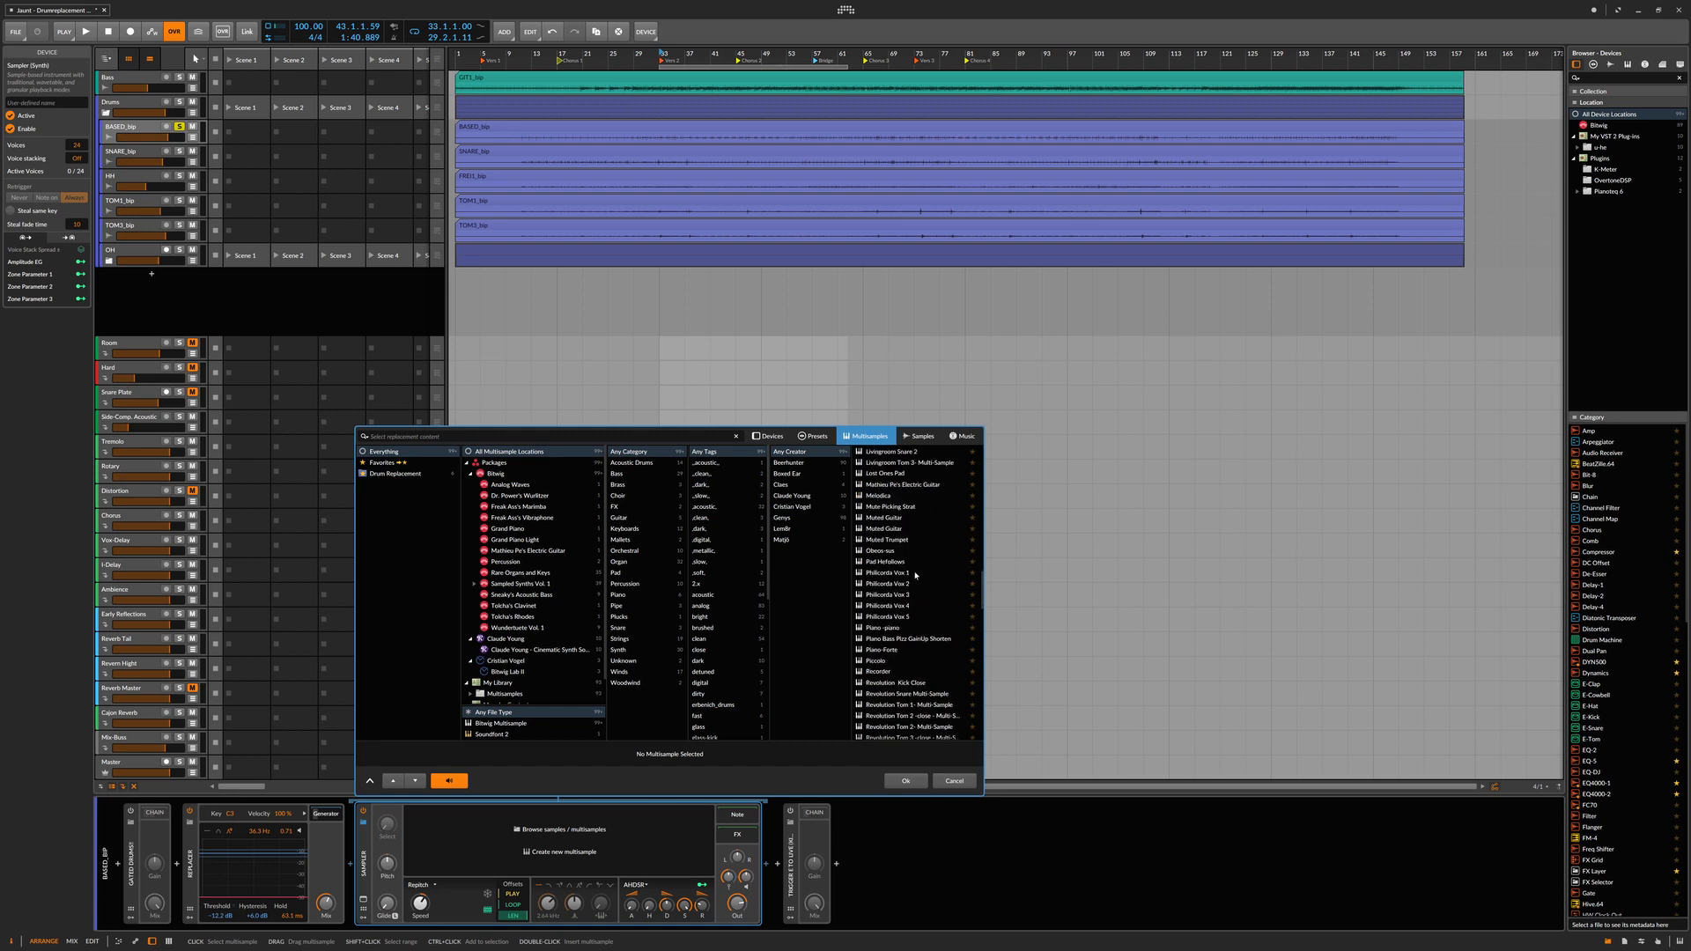
double_click(914, 687)
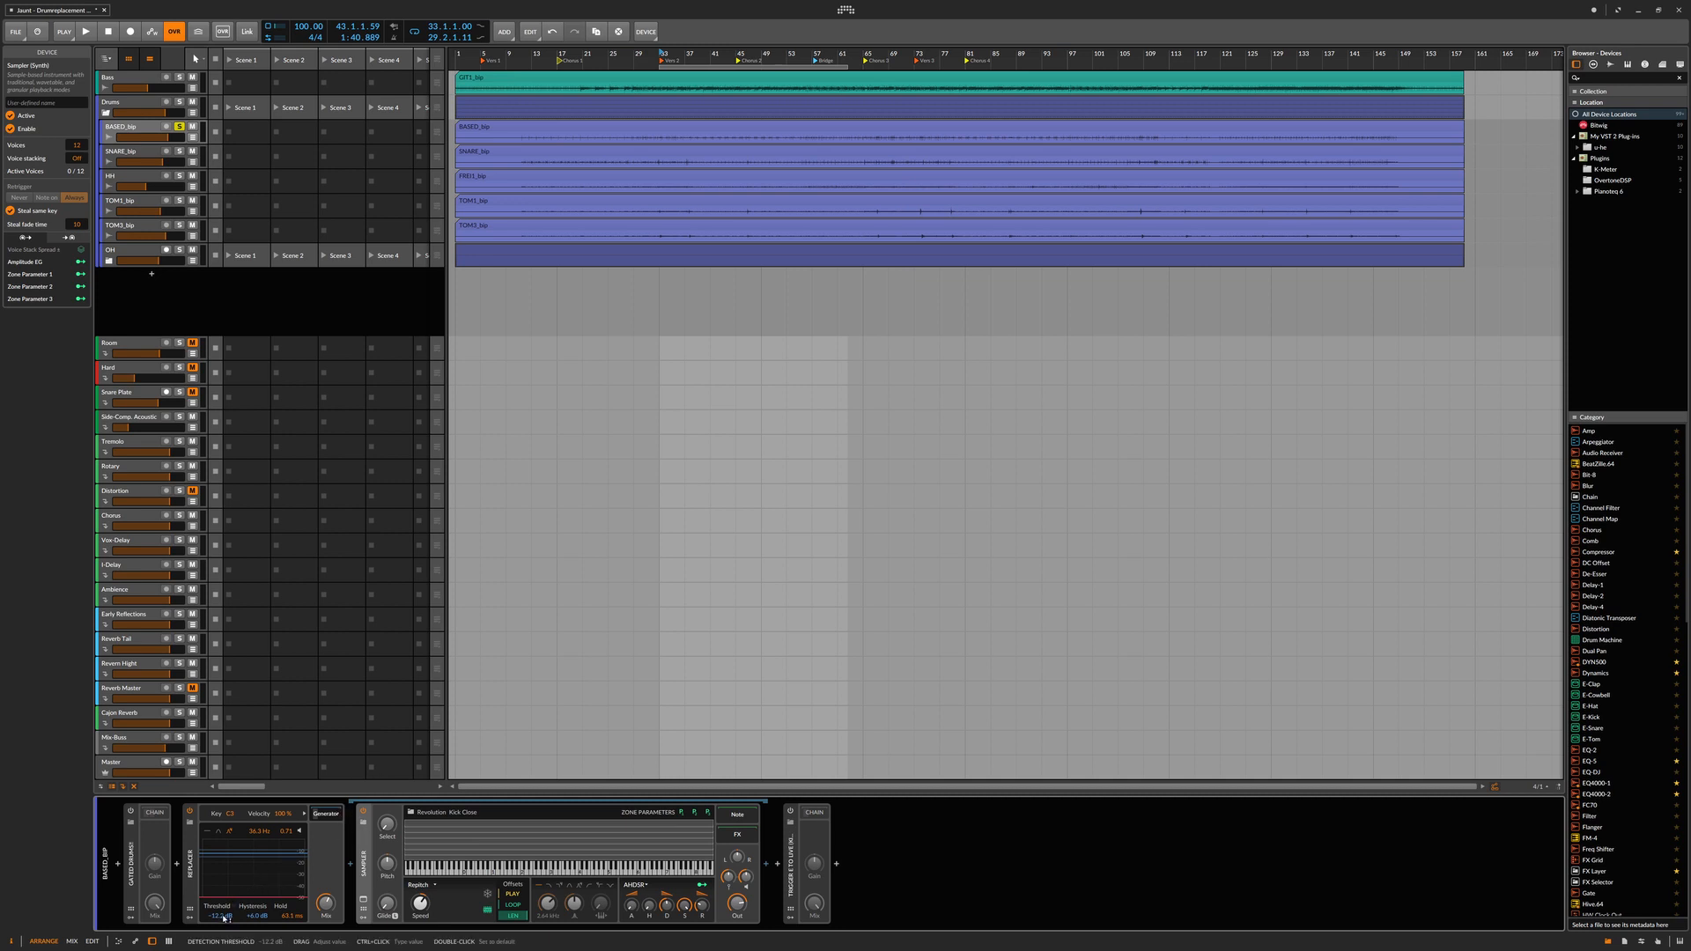
Lower the Replacer's detection threshold to -37.2 dB and its hold time to 20.1 ms while playing the kick
drag(225, 914, 226, 935)
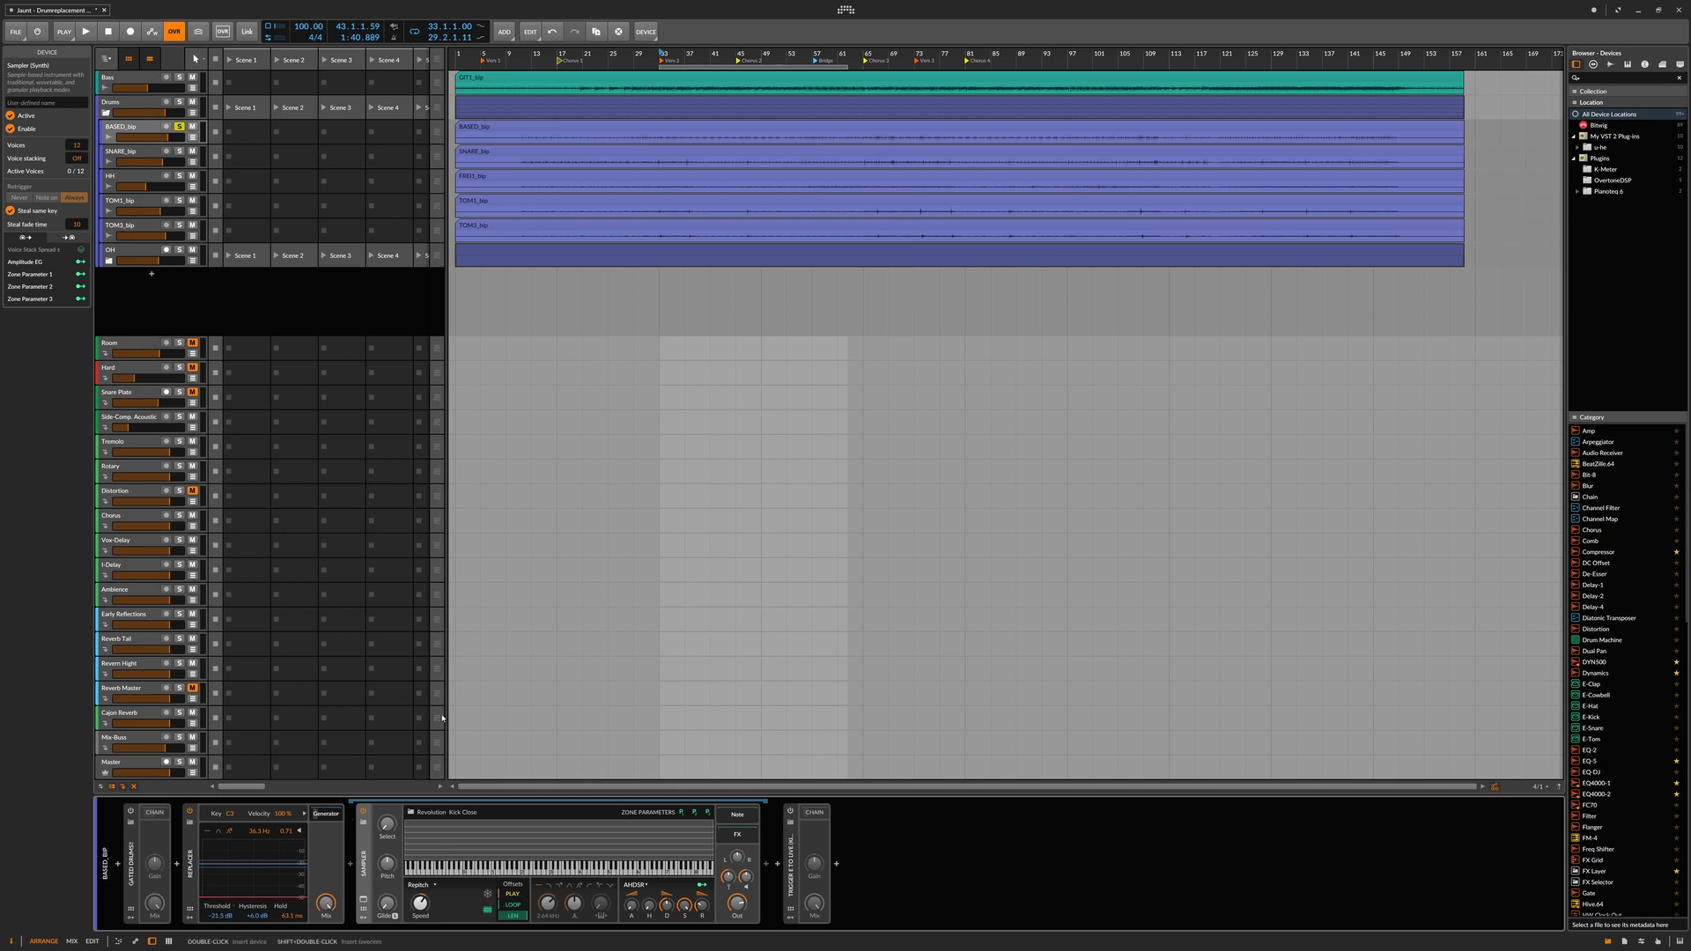
key(space)
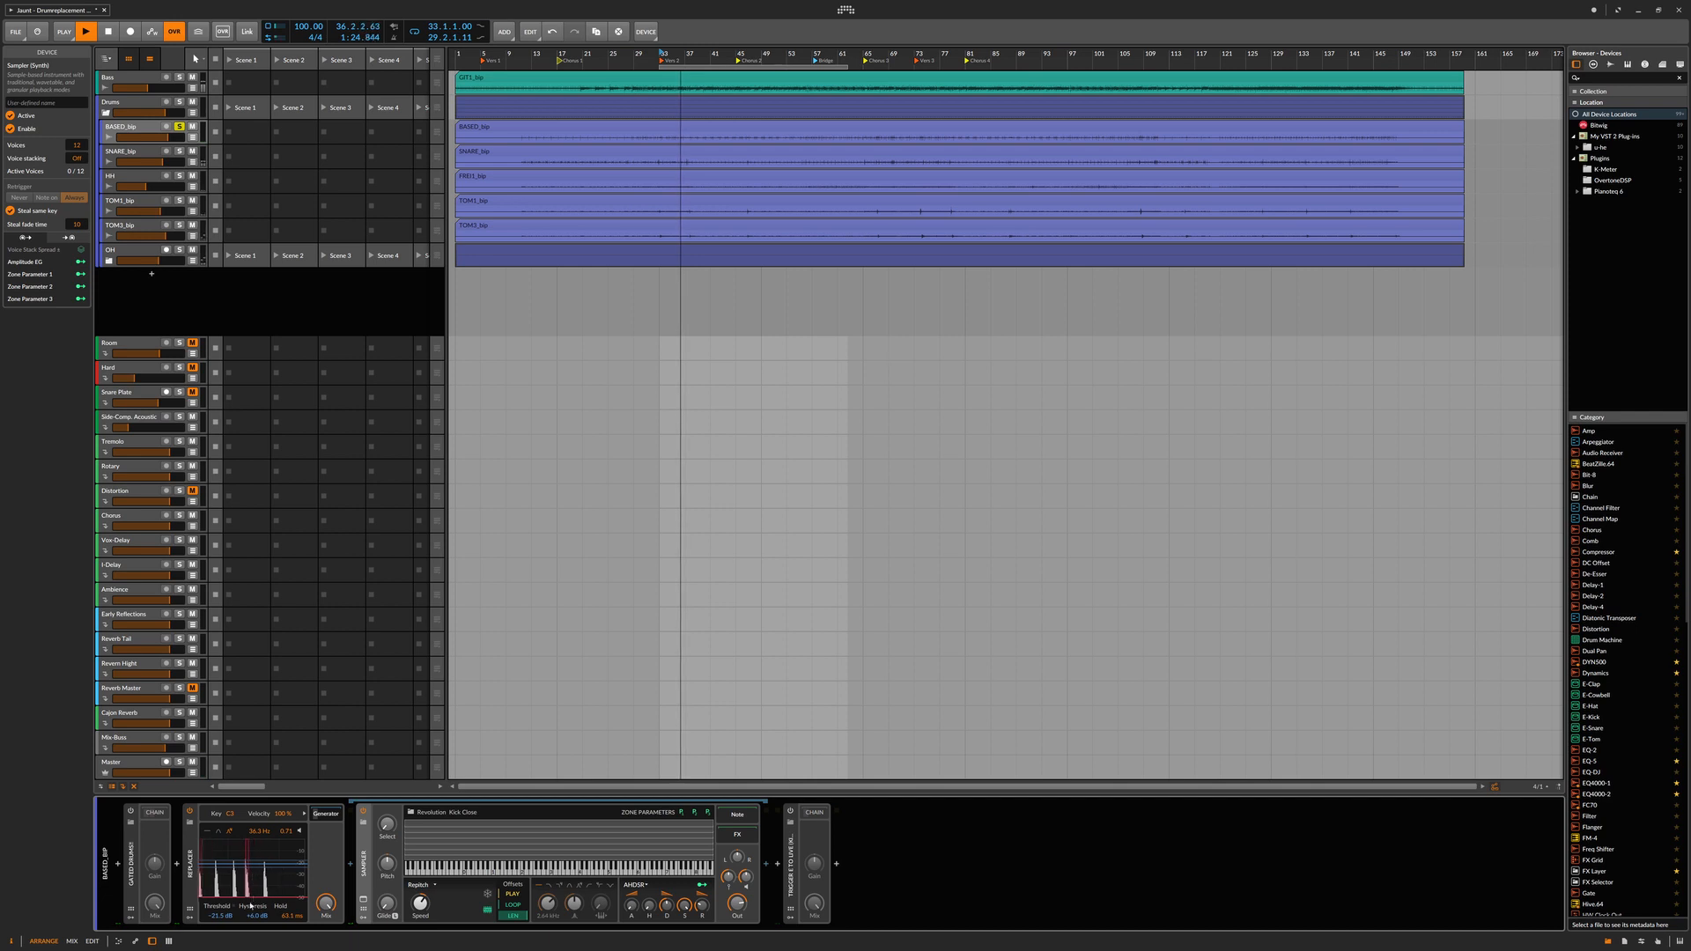
drag(221, 916, 220, 950)
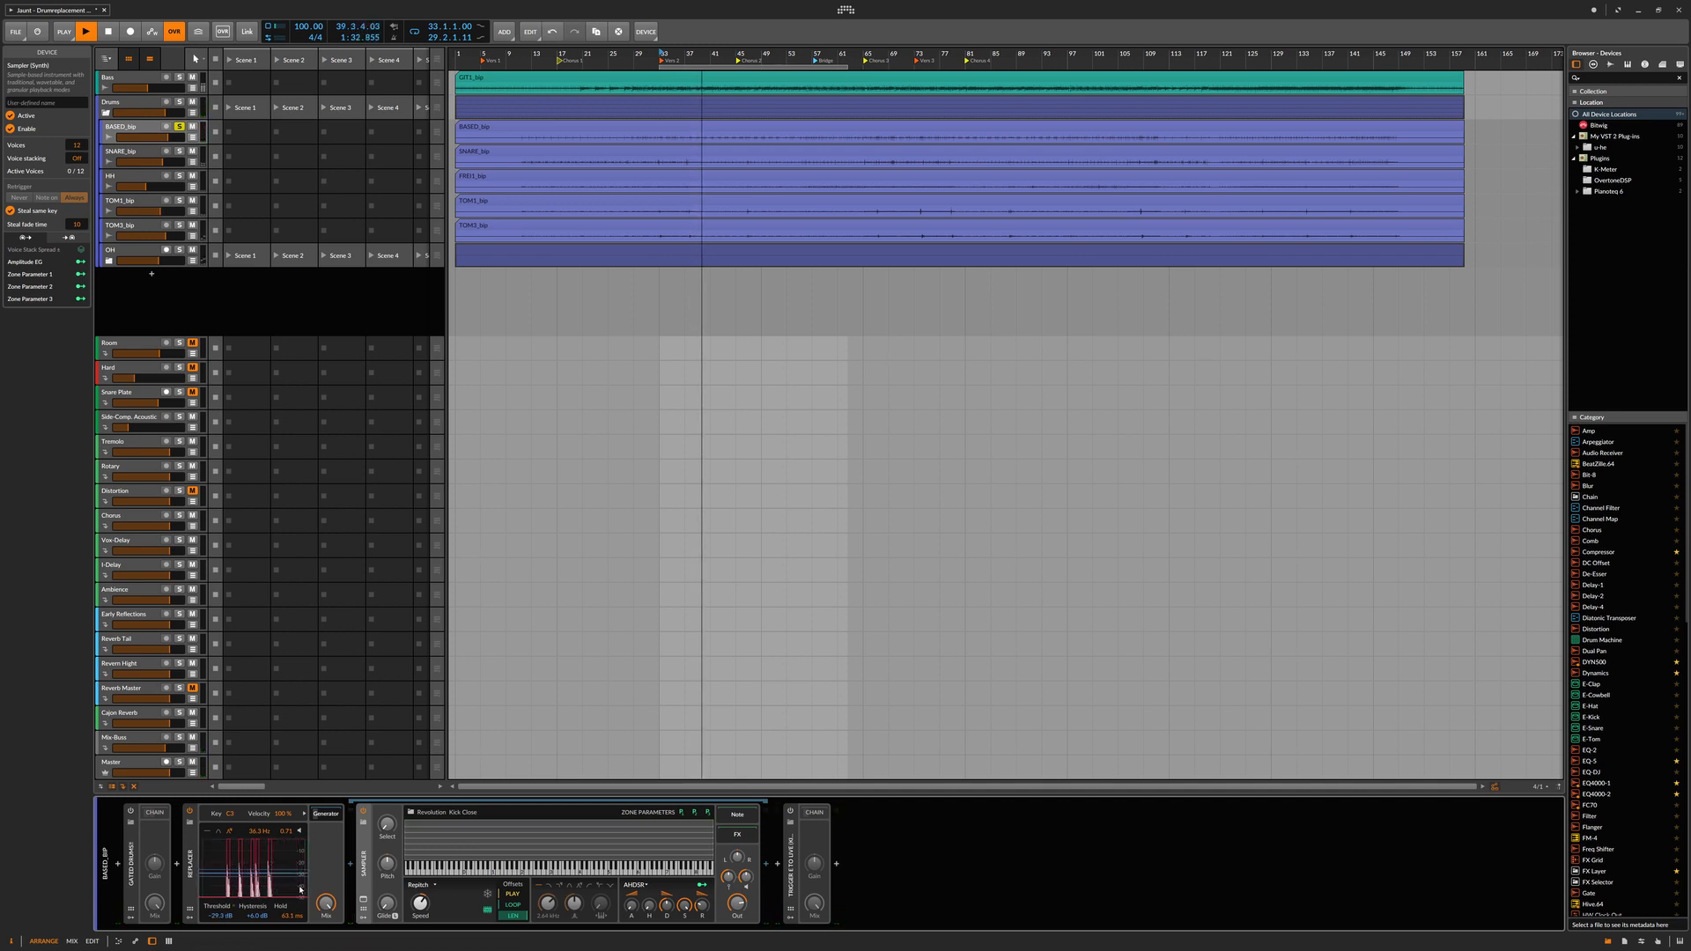
drag(221, 917, 222, 916)
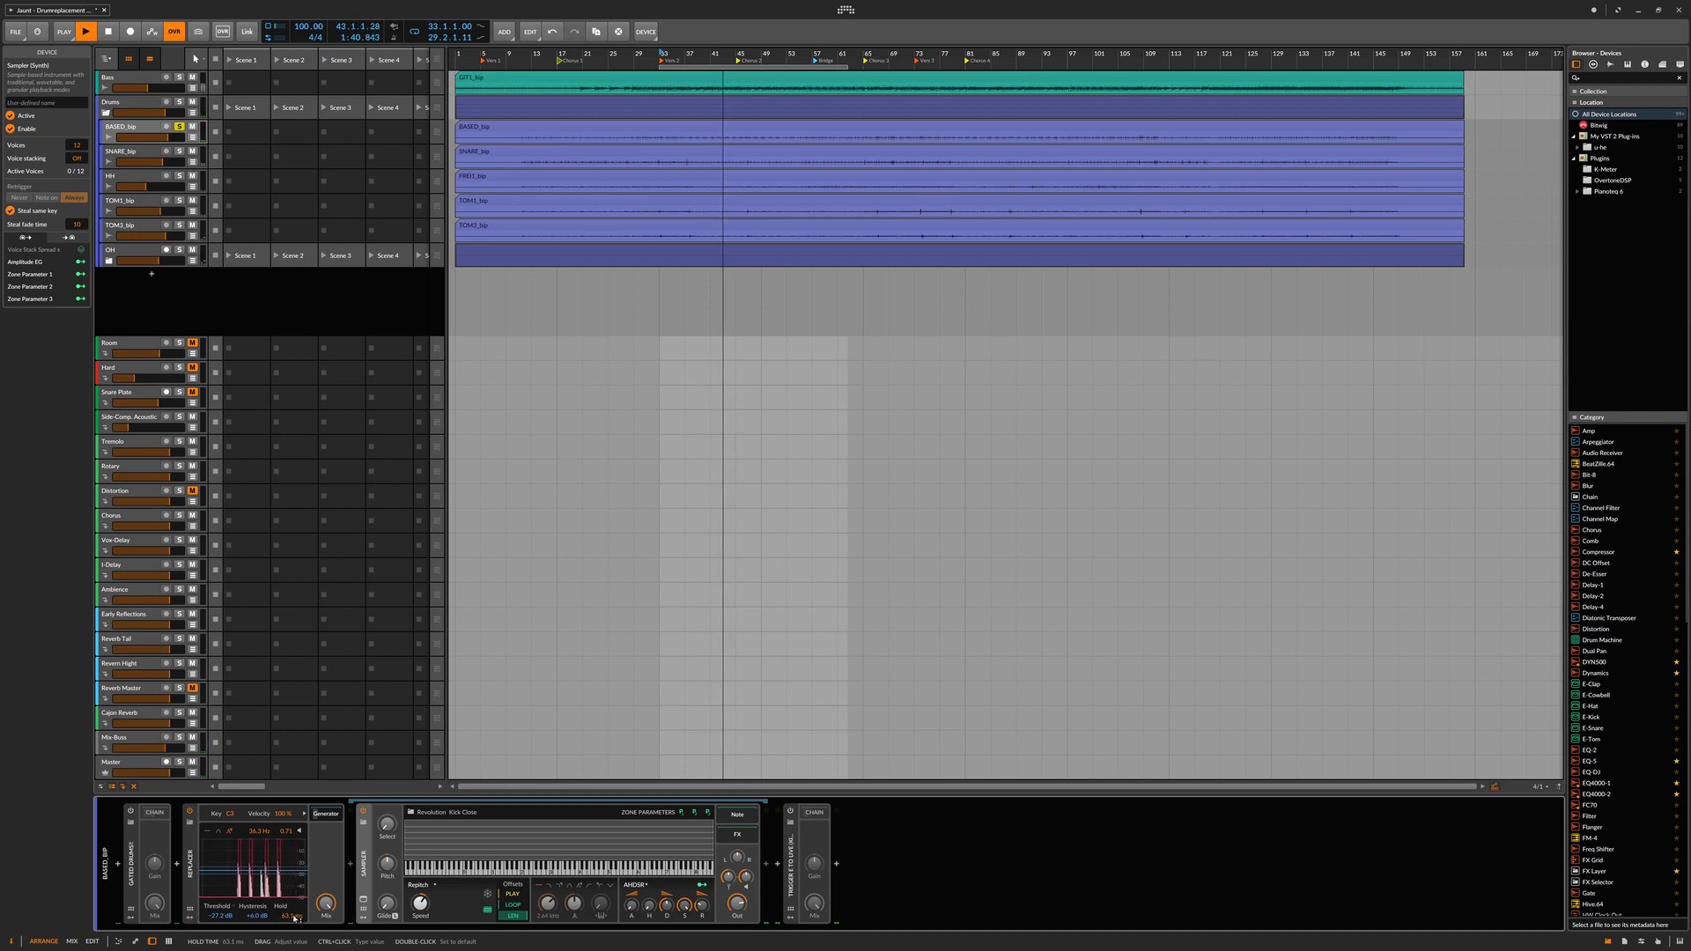
drag(295, 918, 294, 941)
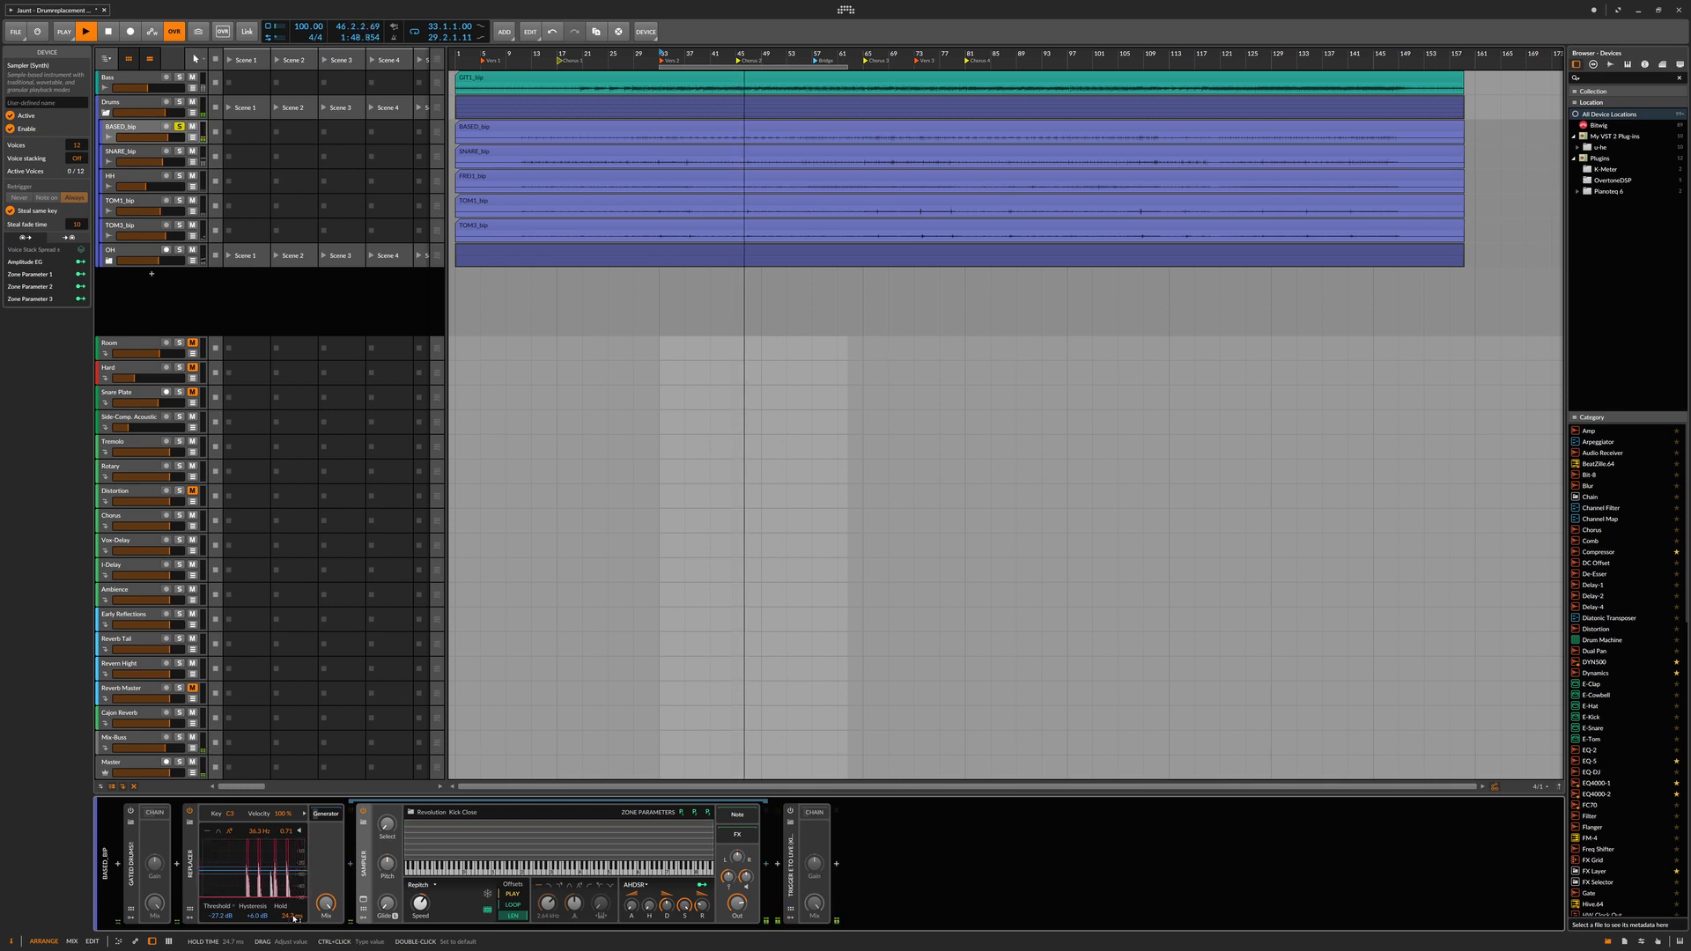
drag(294, 918, 293, 927)
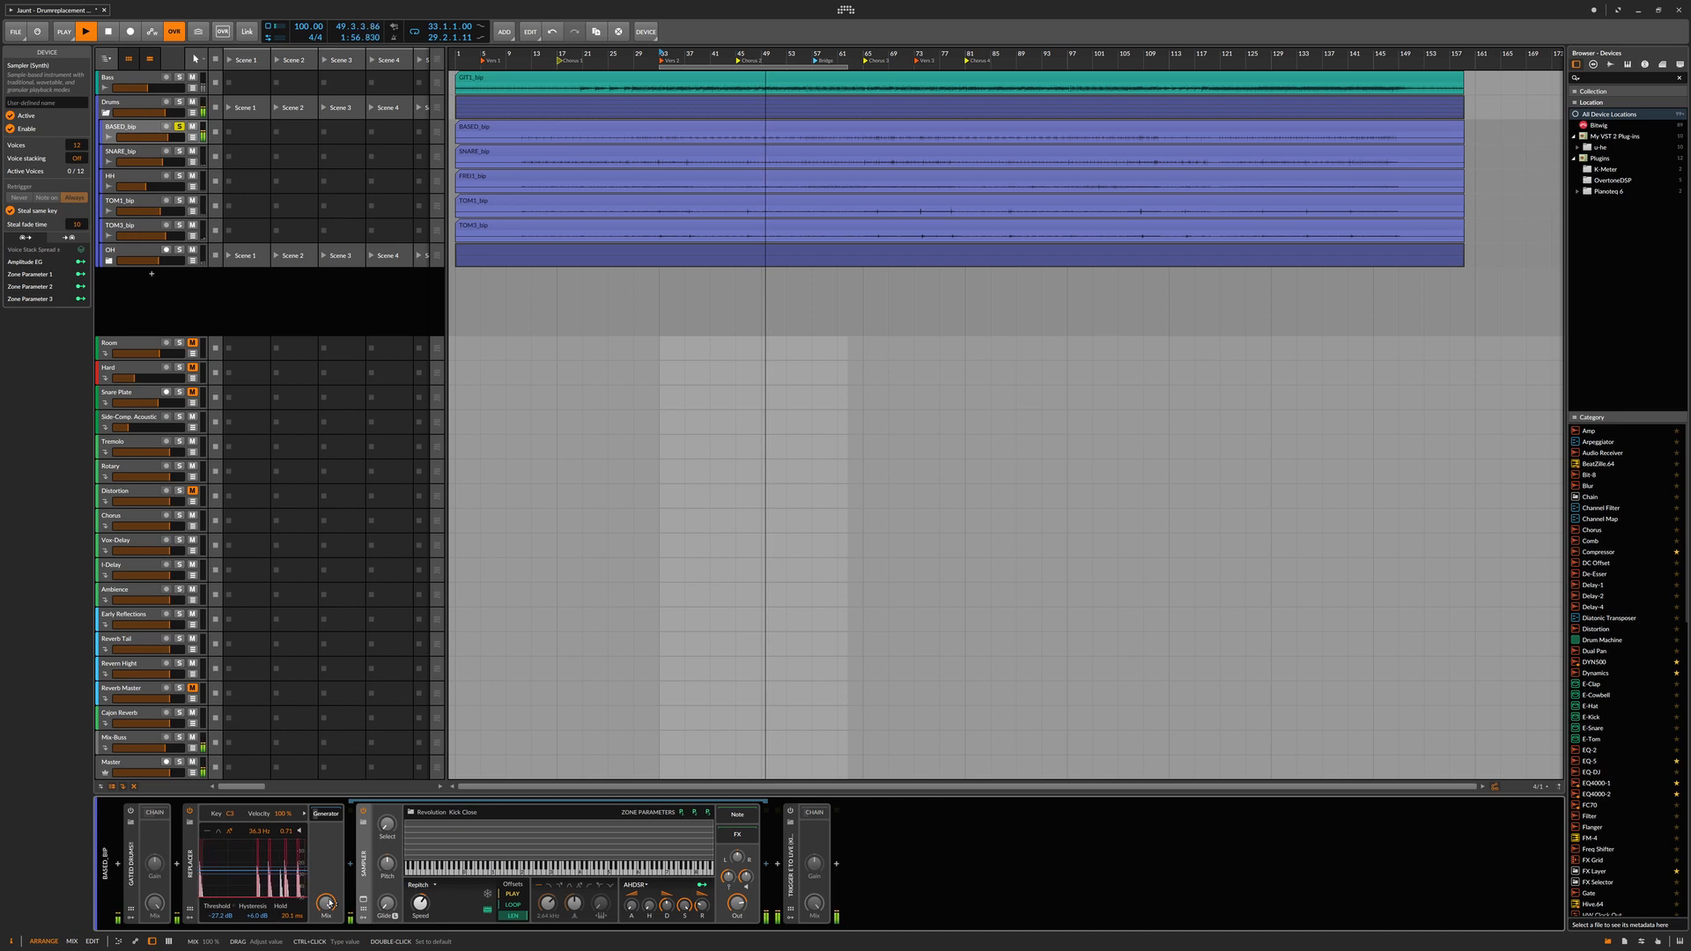
Compare the live and replaced kick by lowering the Replacer's Mix to 0 % and resetting it to 100 %, ending playback
drag(329, 903, 329, 950)
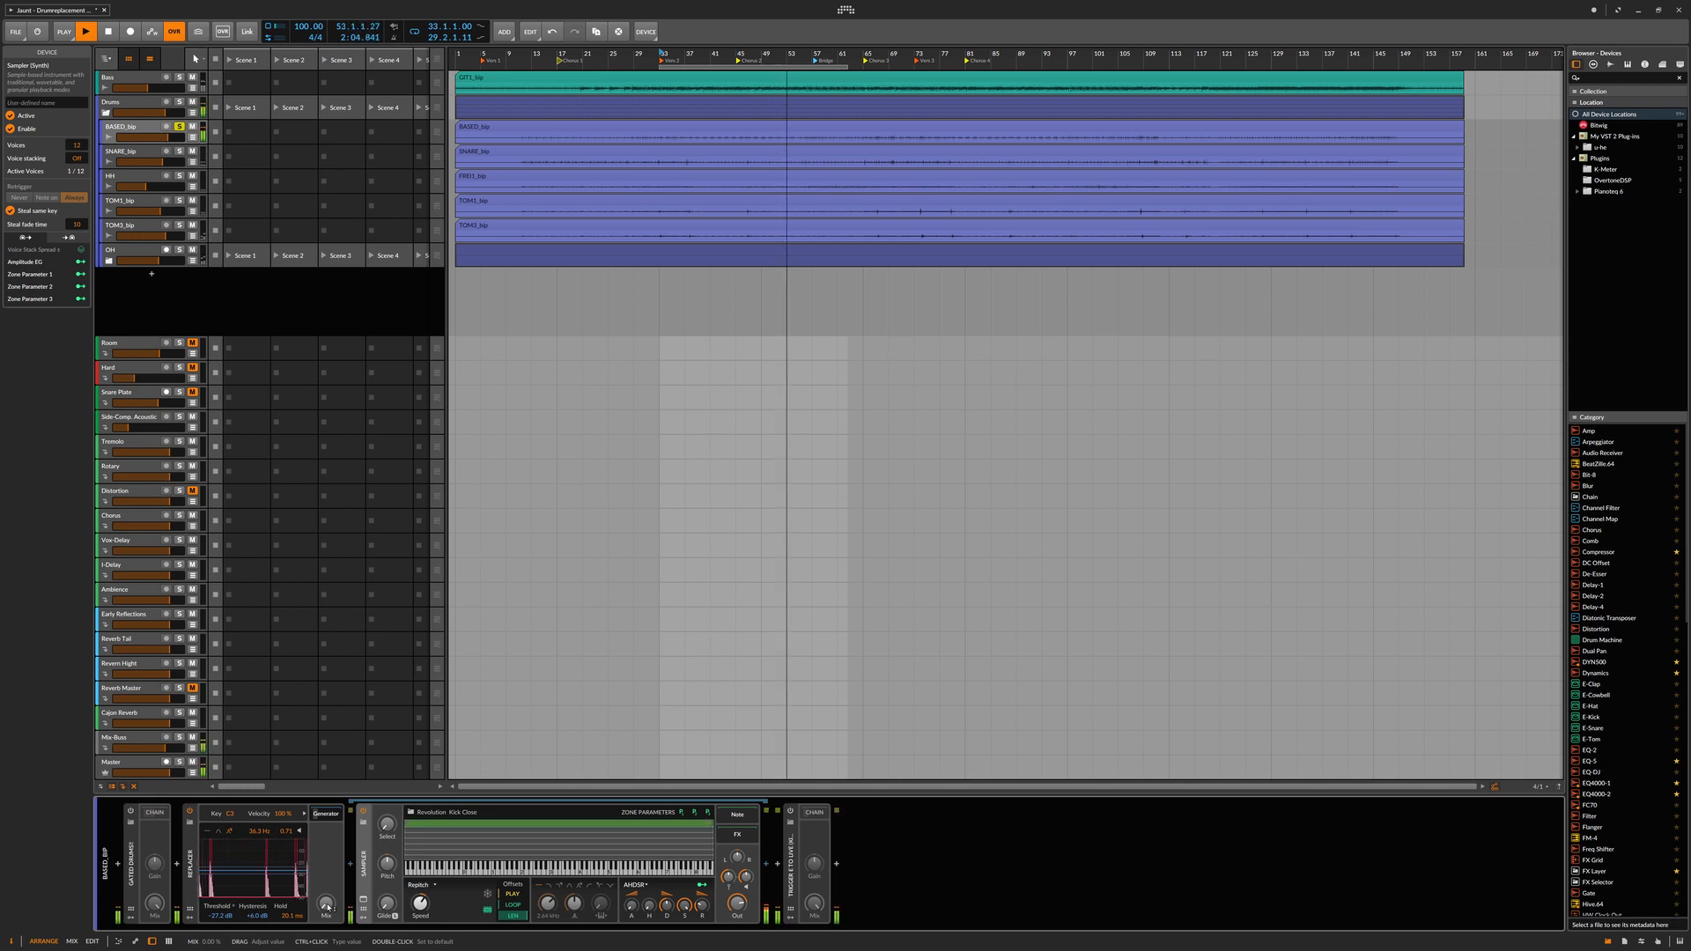
double_click(327, 906)
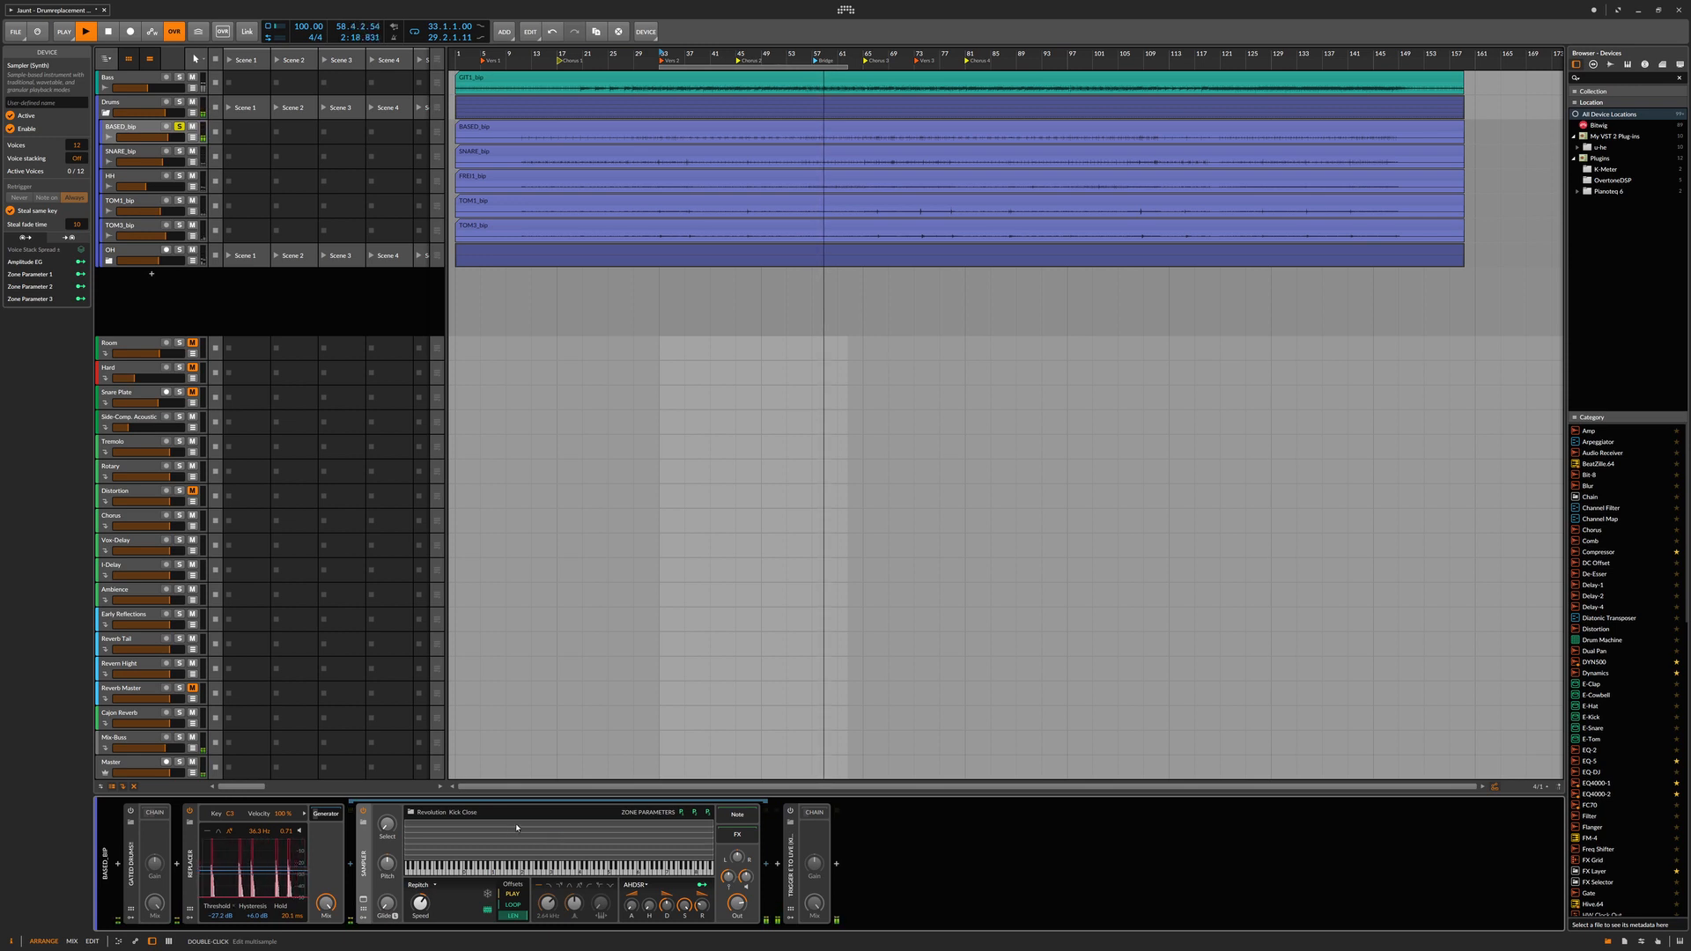
key(space)
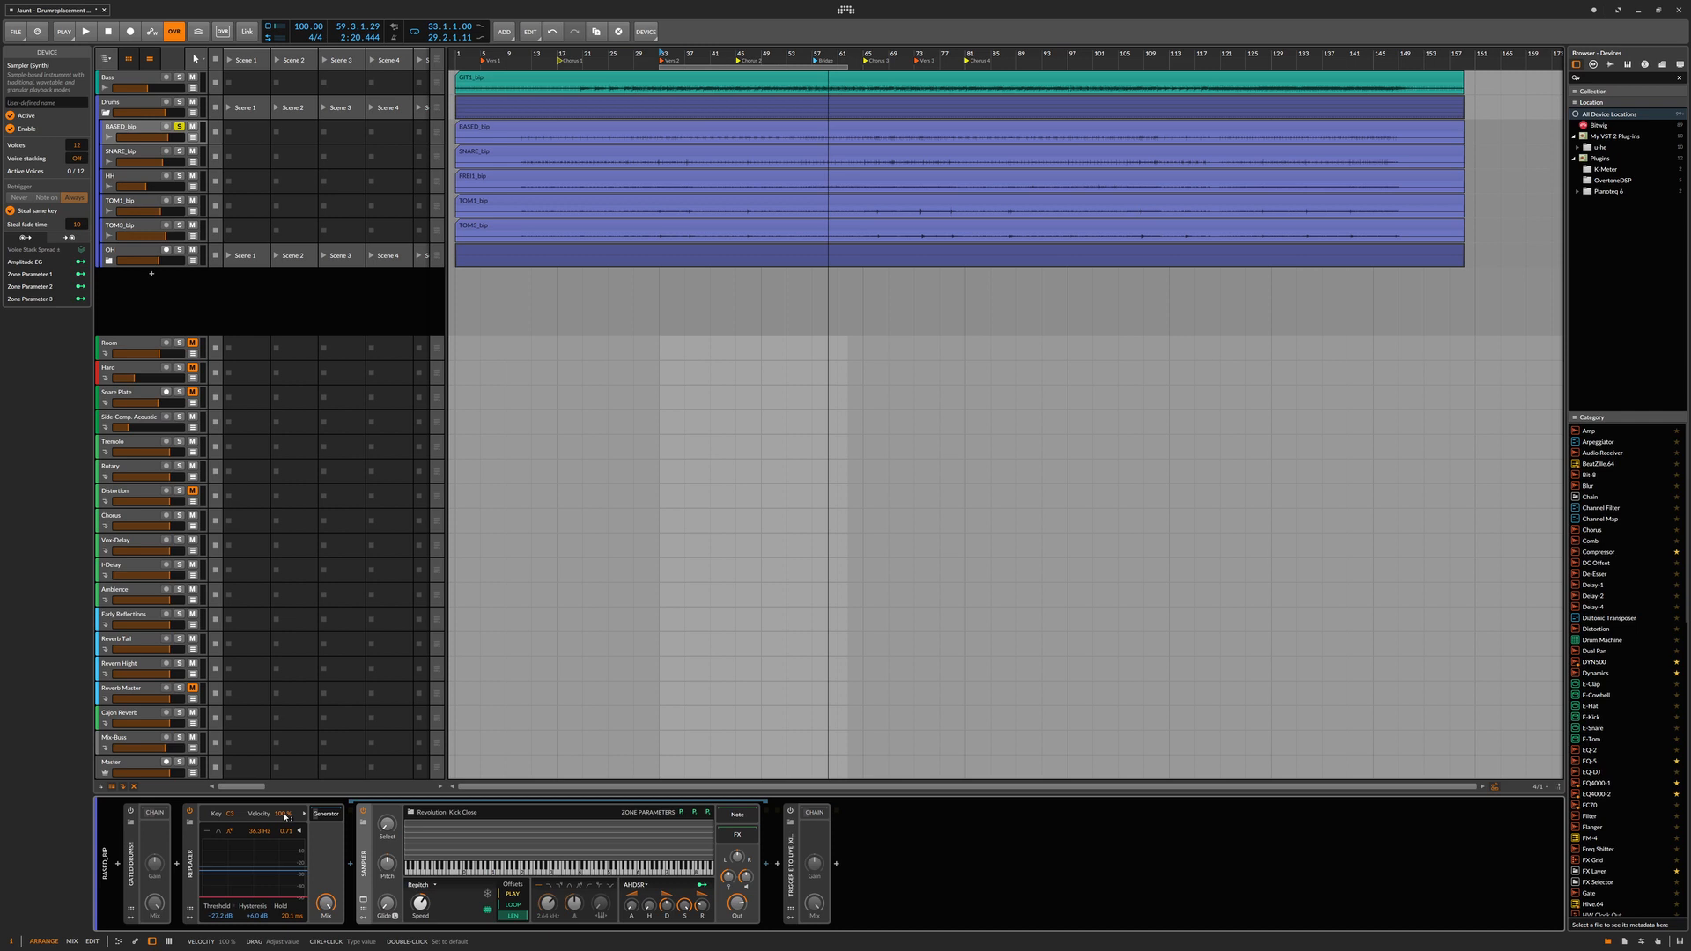
Lower the Replacer's velocity to 57.2 % while auditioning the triggered kick, ending playback
key(space)
drag(285, 817, 285, 891)
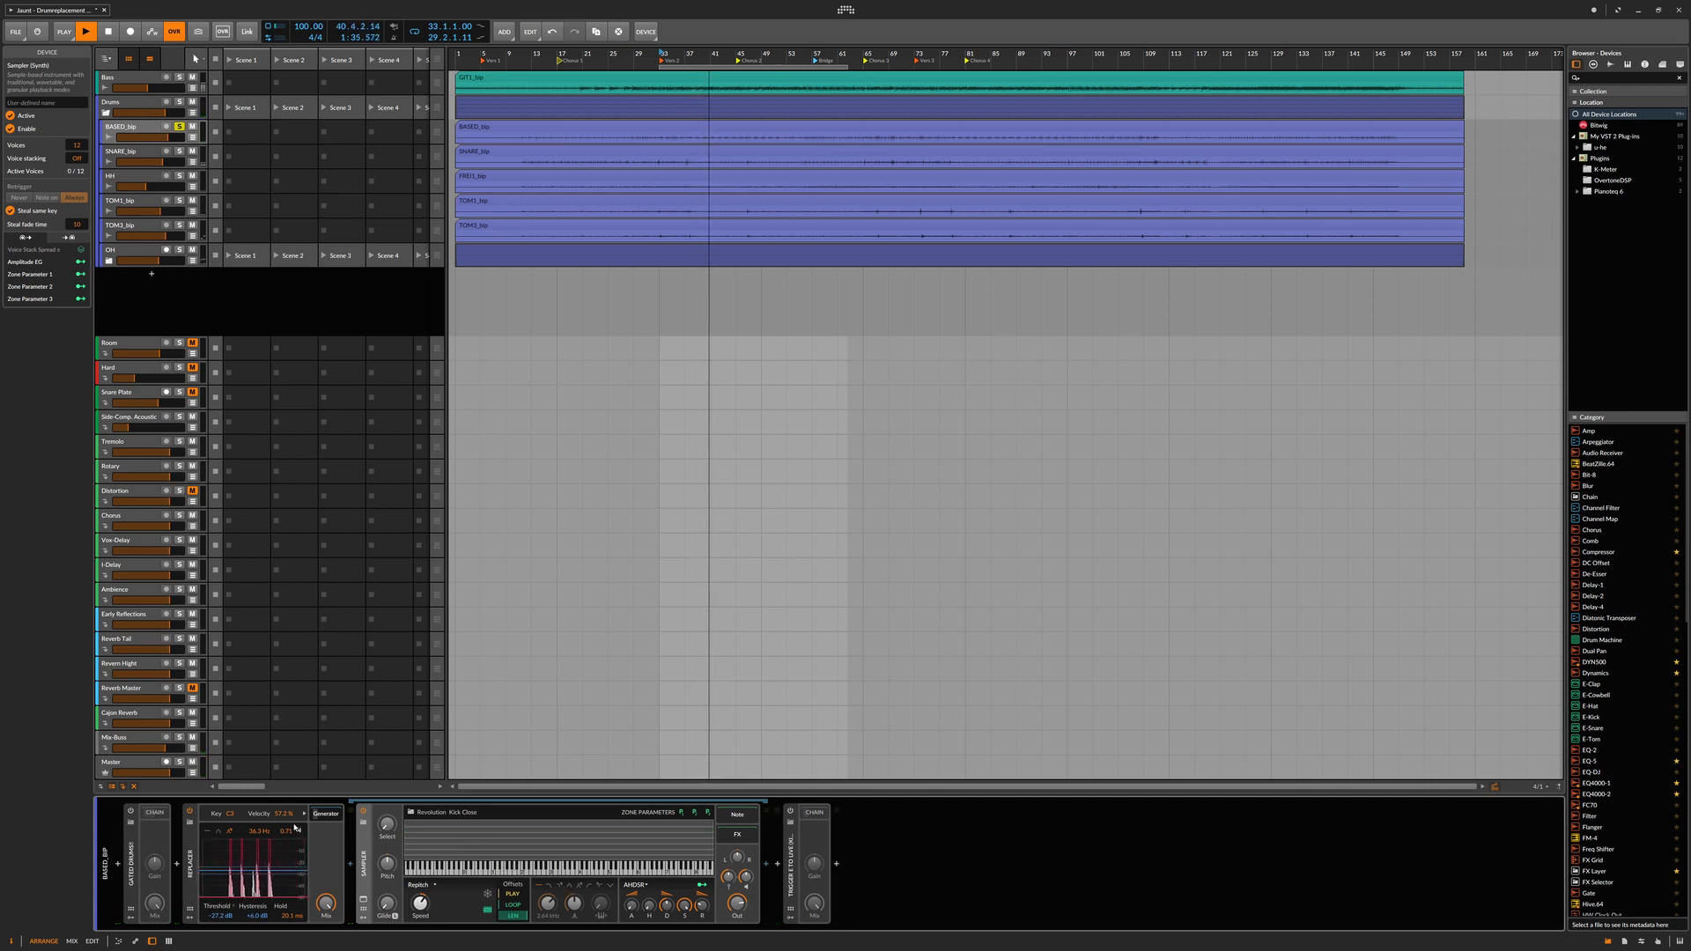
key(space)
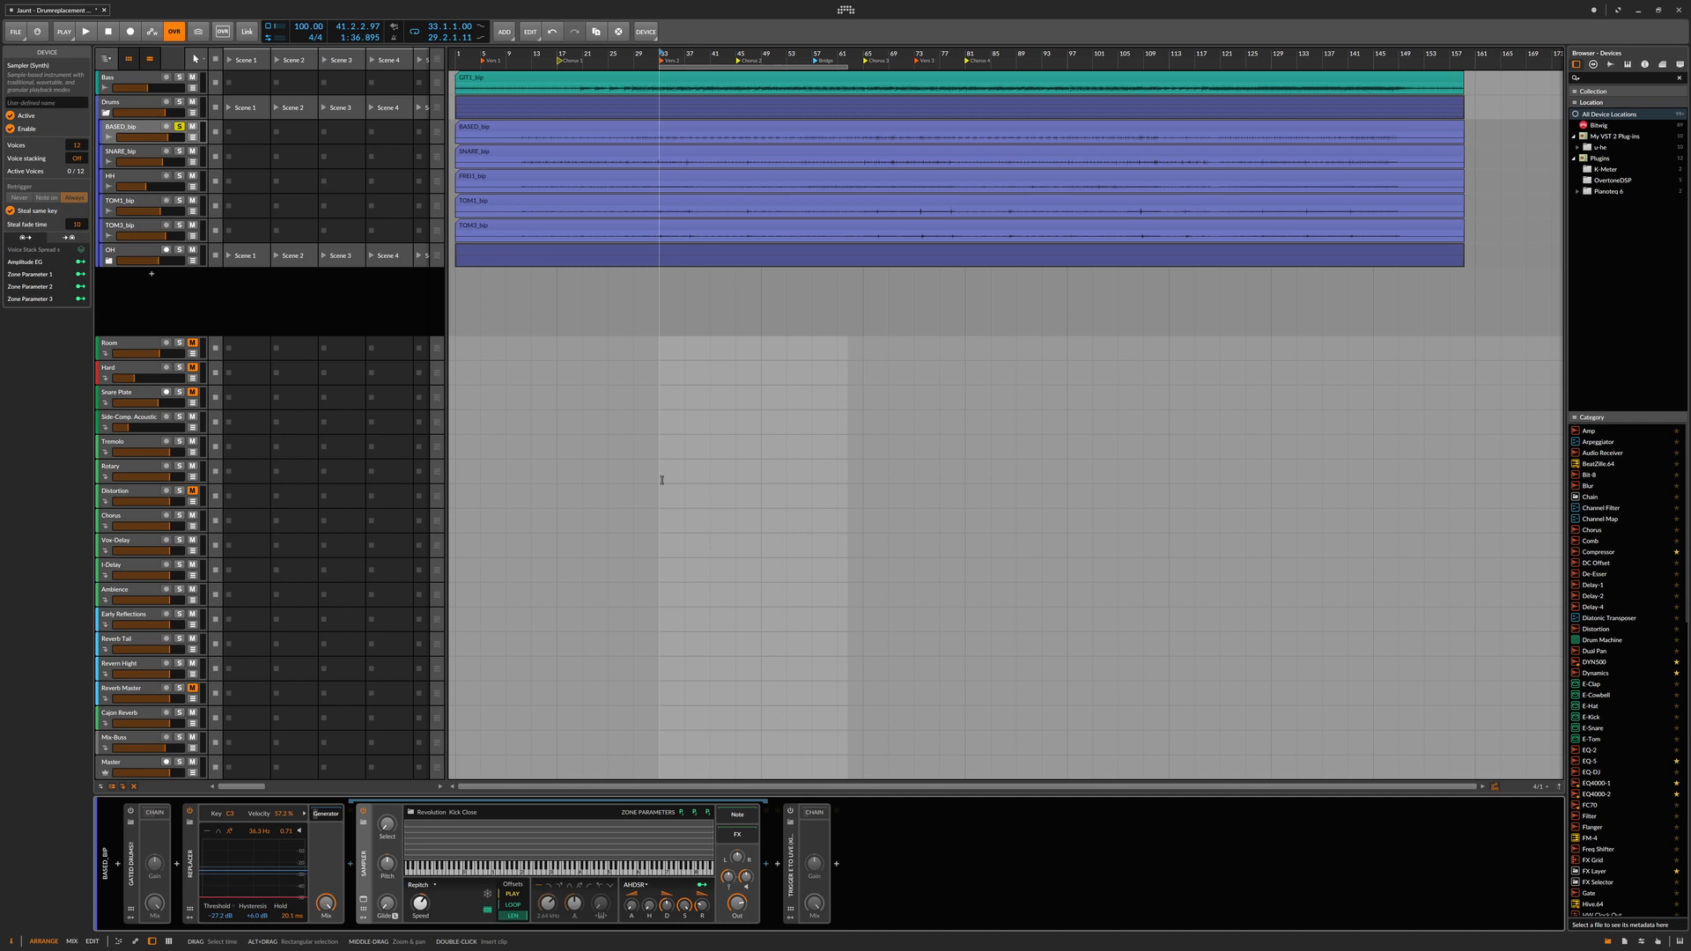
Fold and bypass the new Replacer, and enable and expand the kick trigger chain, hiding its Replacer's modulators
click(326, 816)
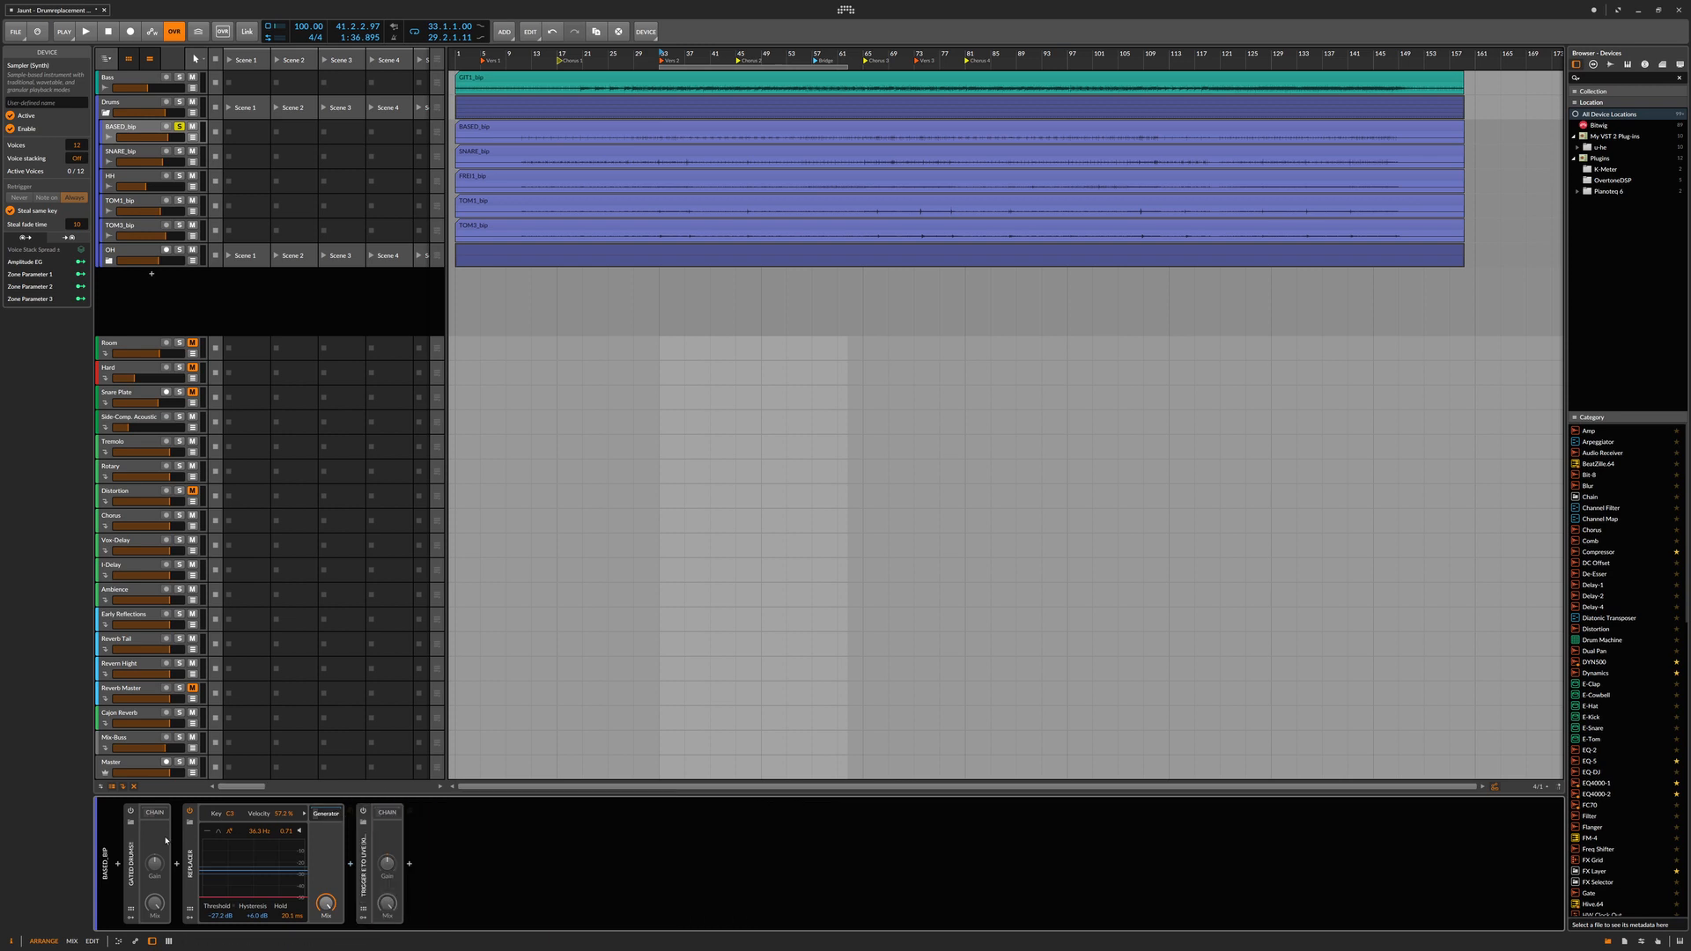
click(188, 816)
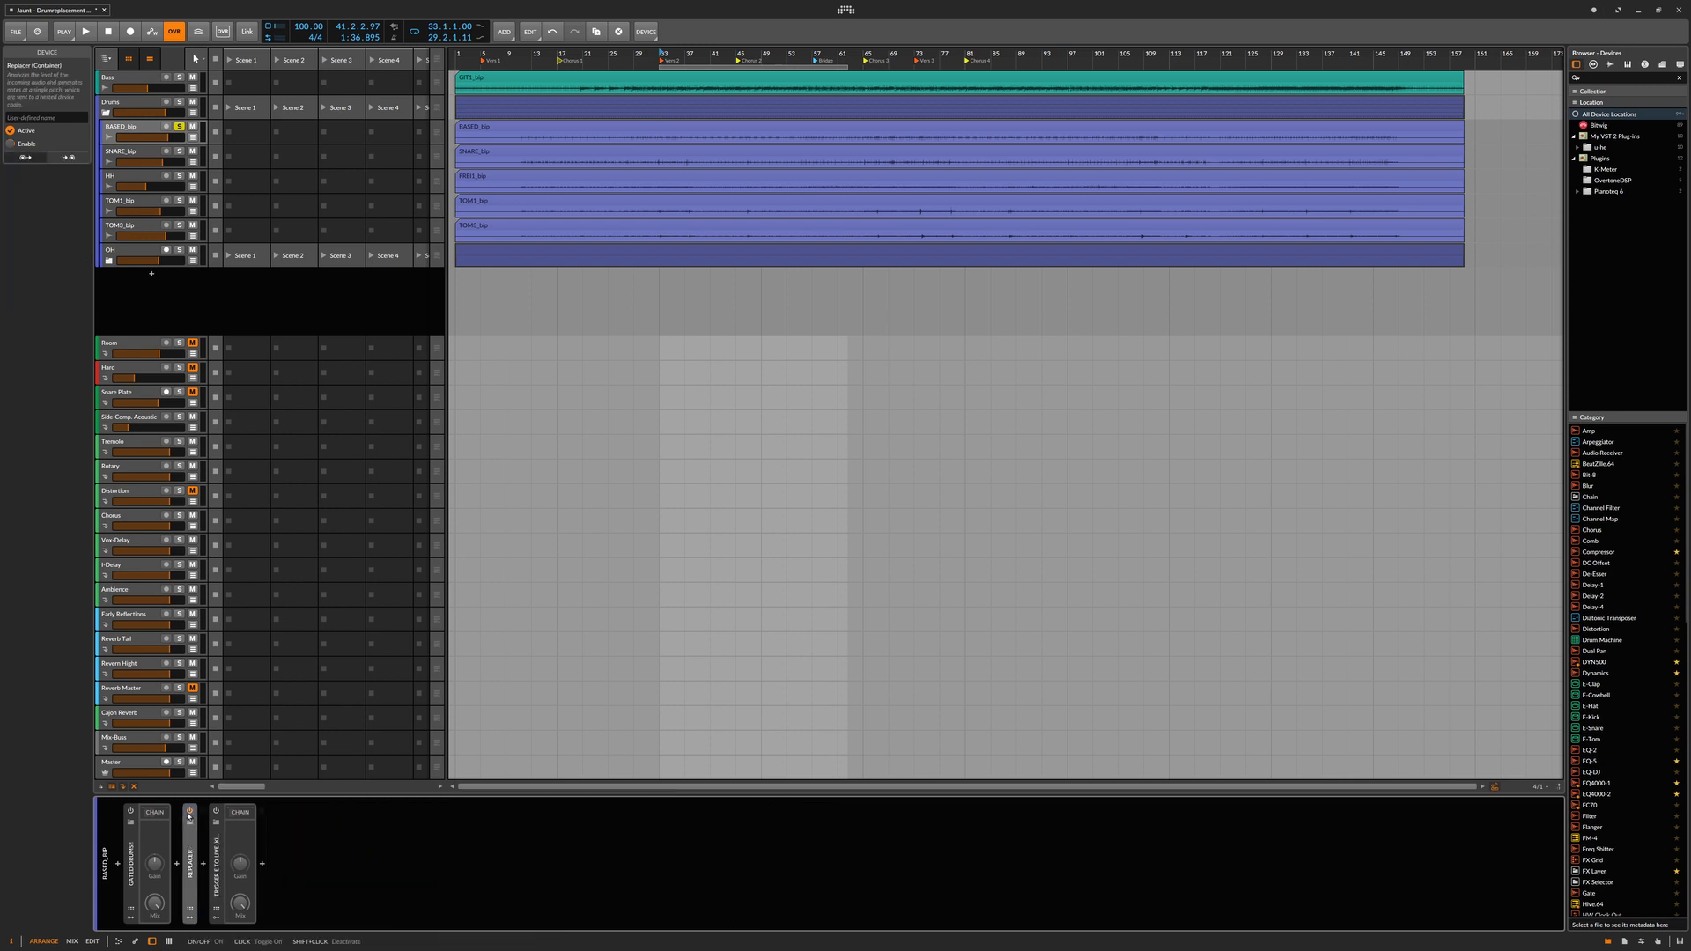
click(216, 813)
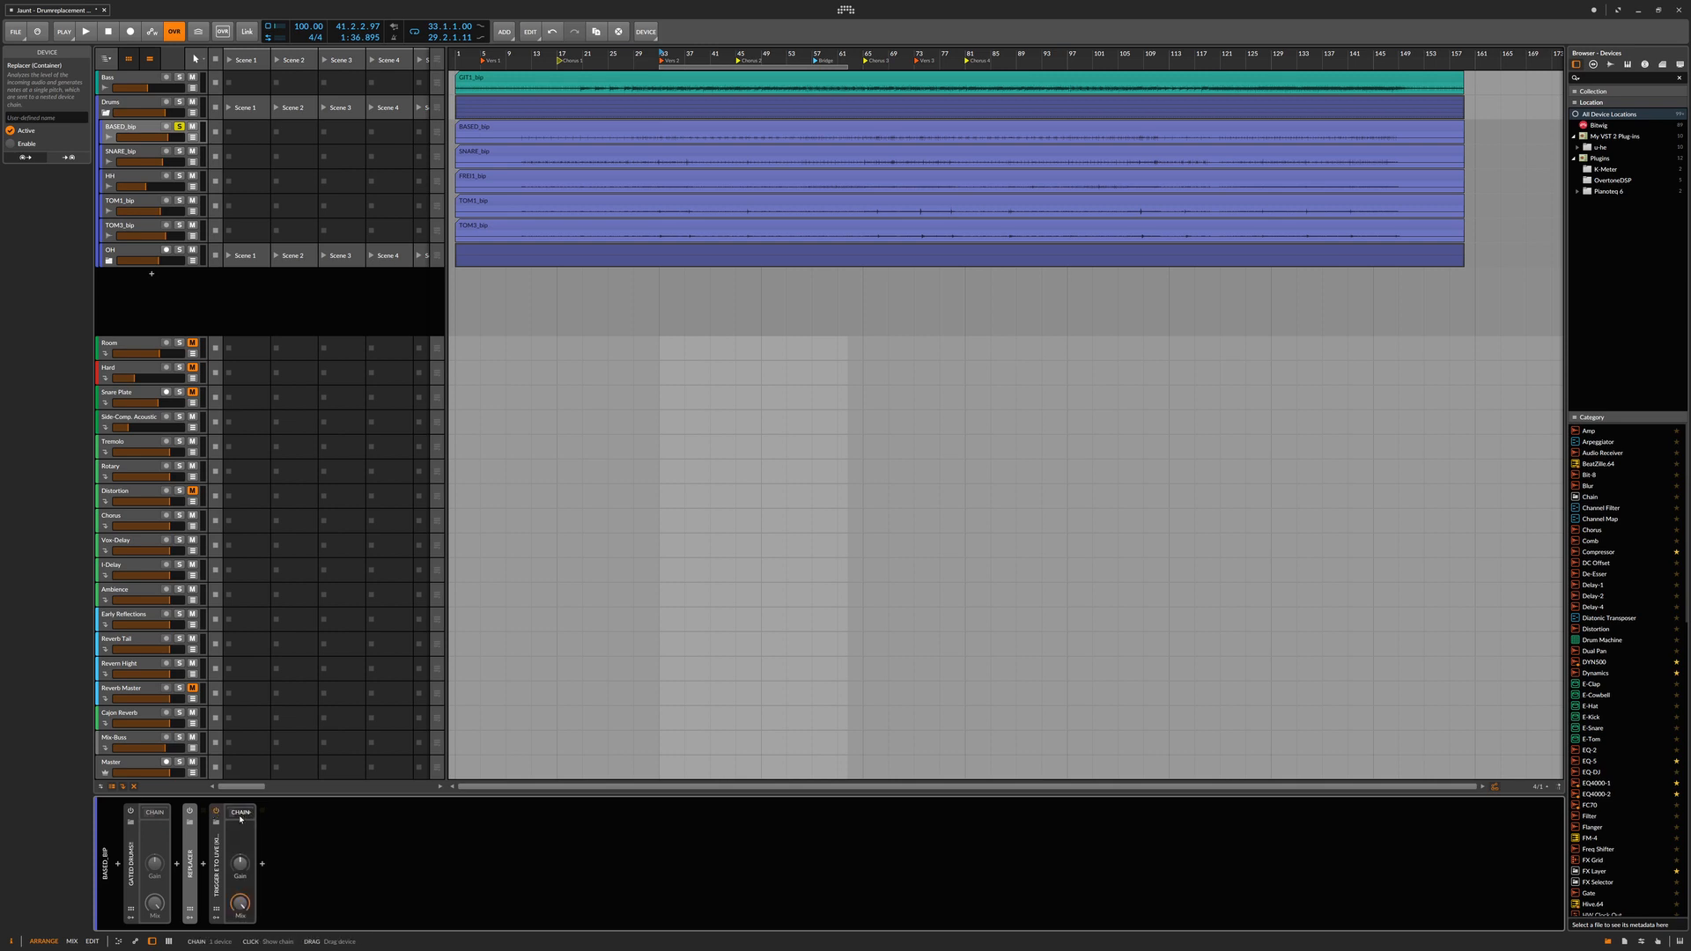
click(240, 813)
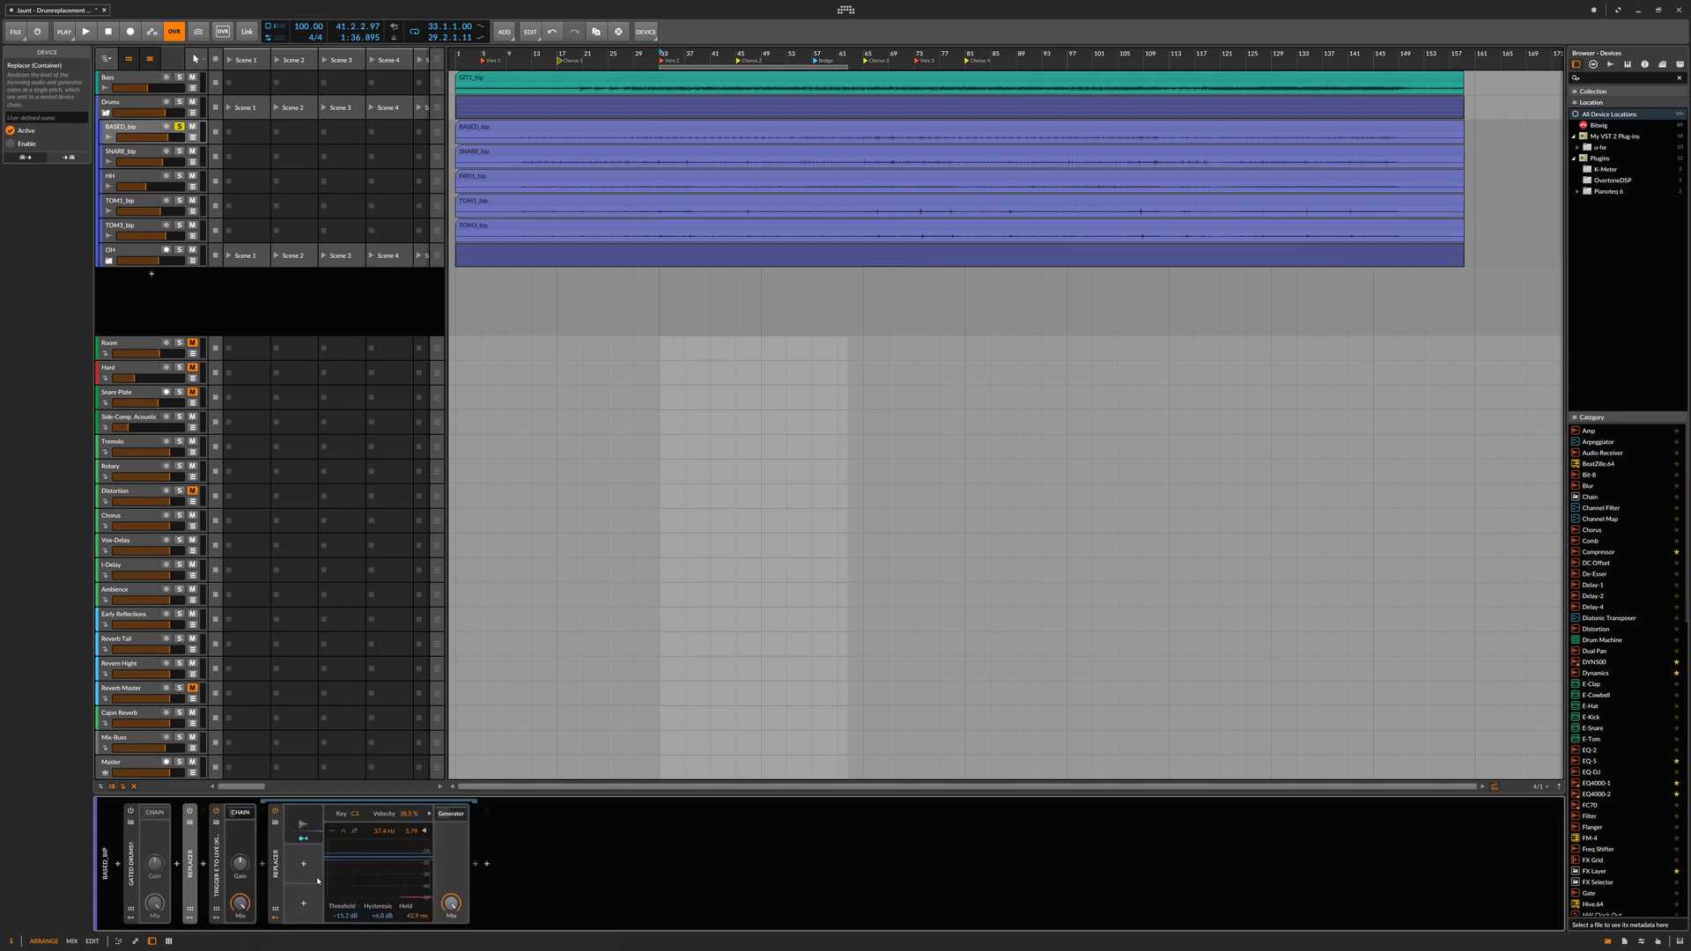
click(276, 916)
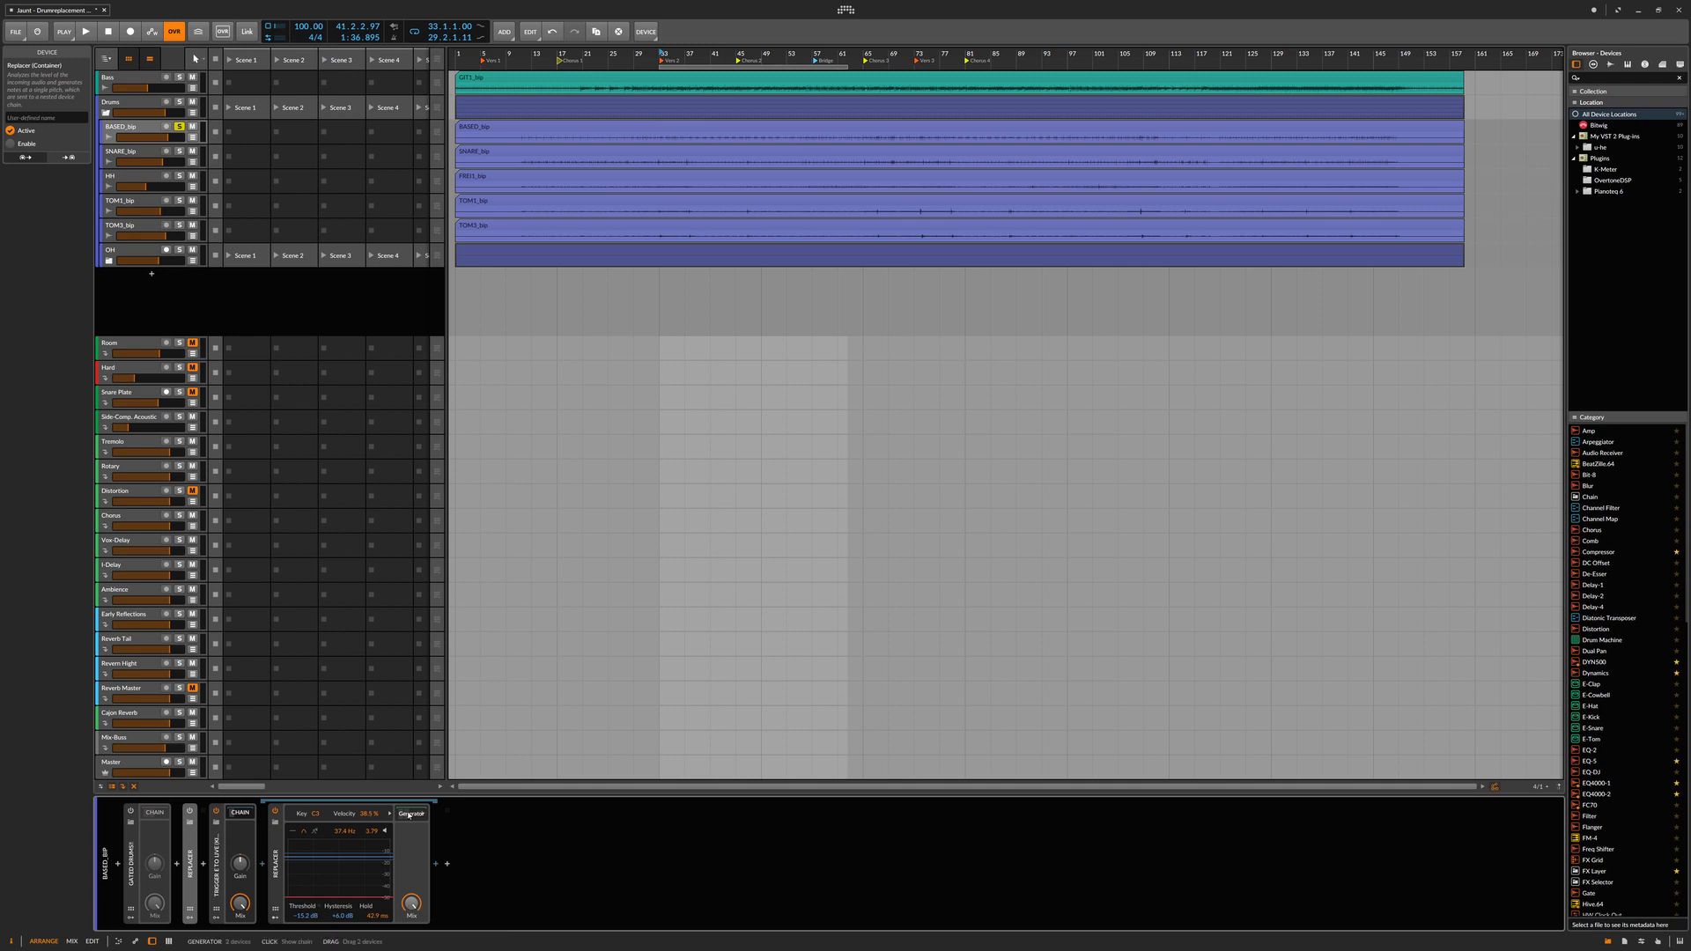
Inspect the kick trigger chain's Sampler, its FX chain and the EQ behind it, folding that EQ again
click(410, 814)
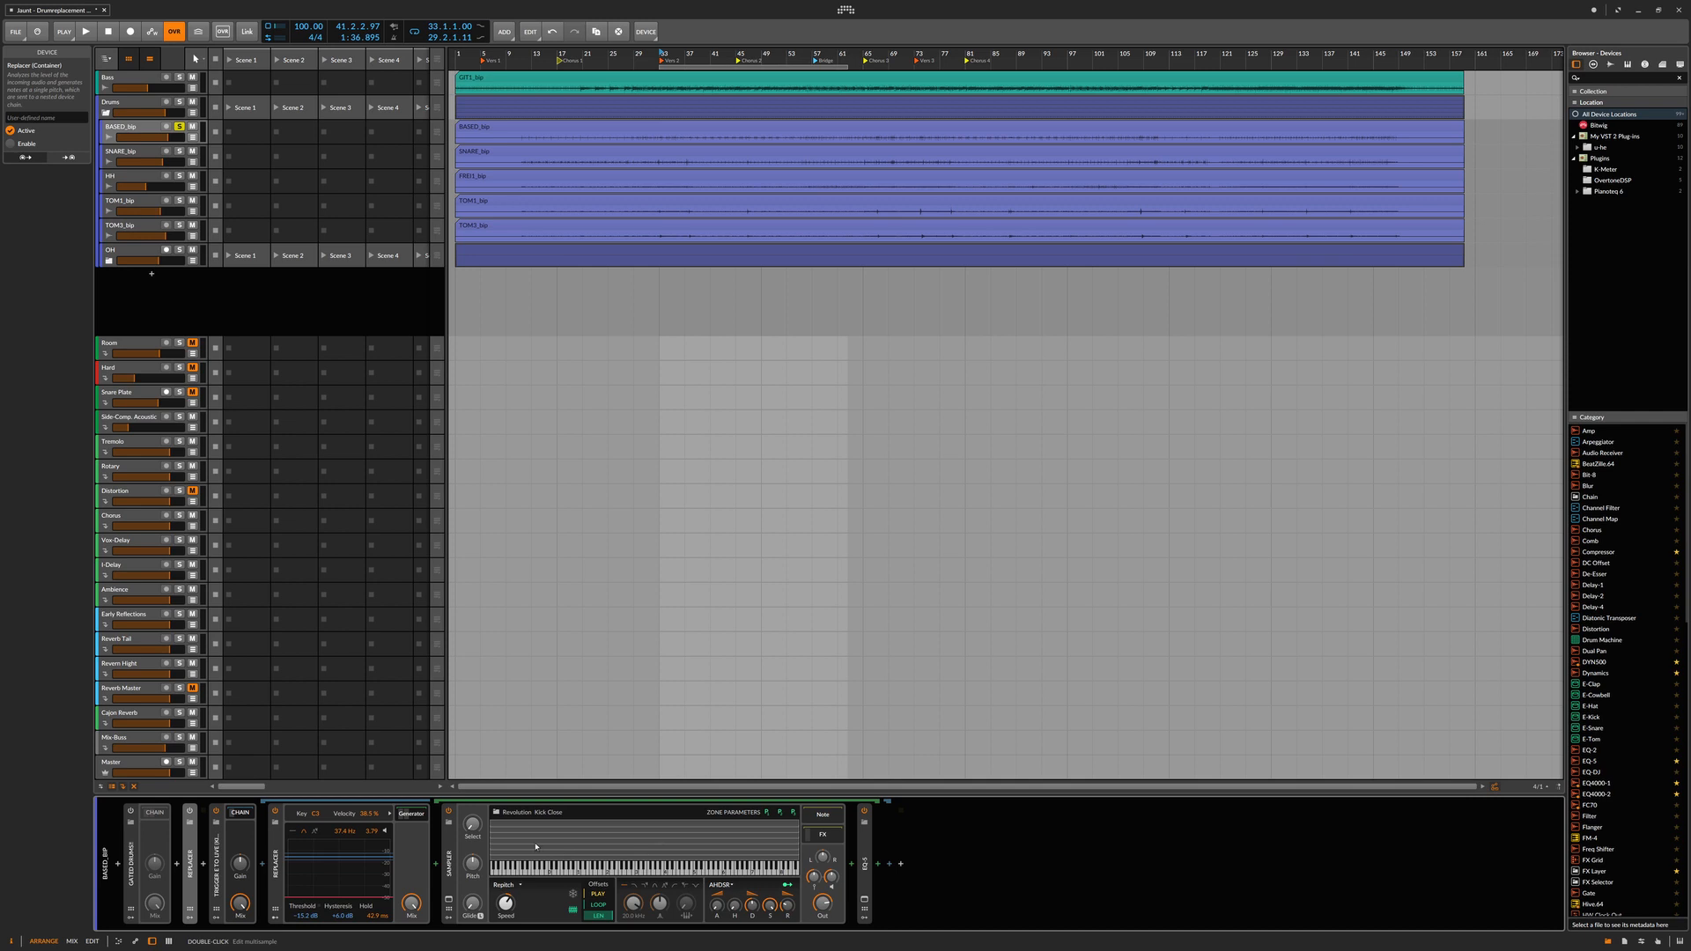
click(823, 837)
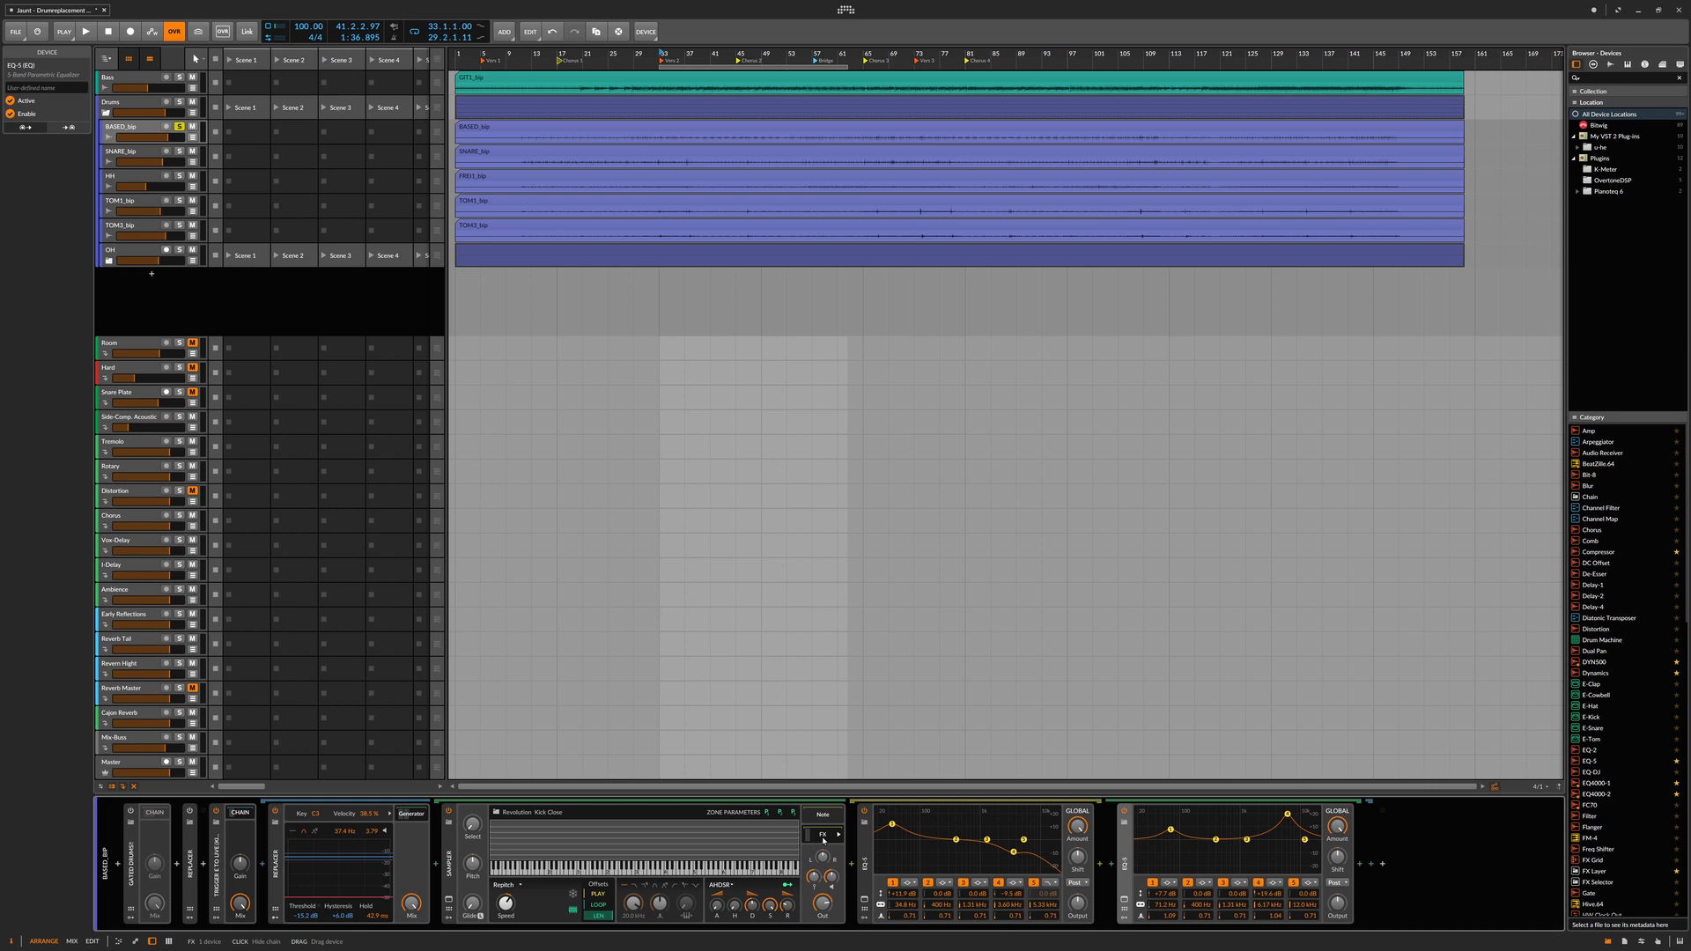
click(824, 839)
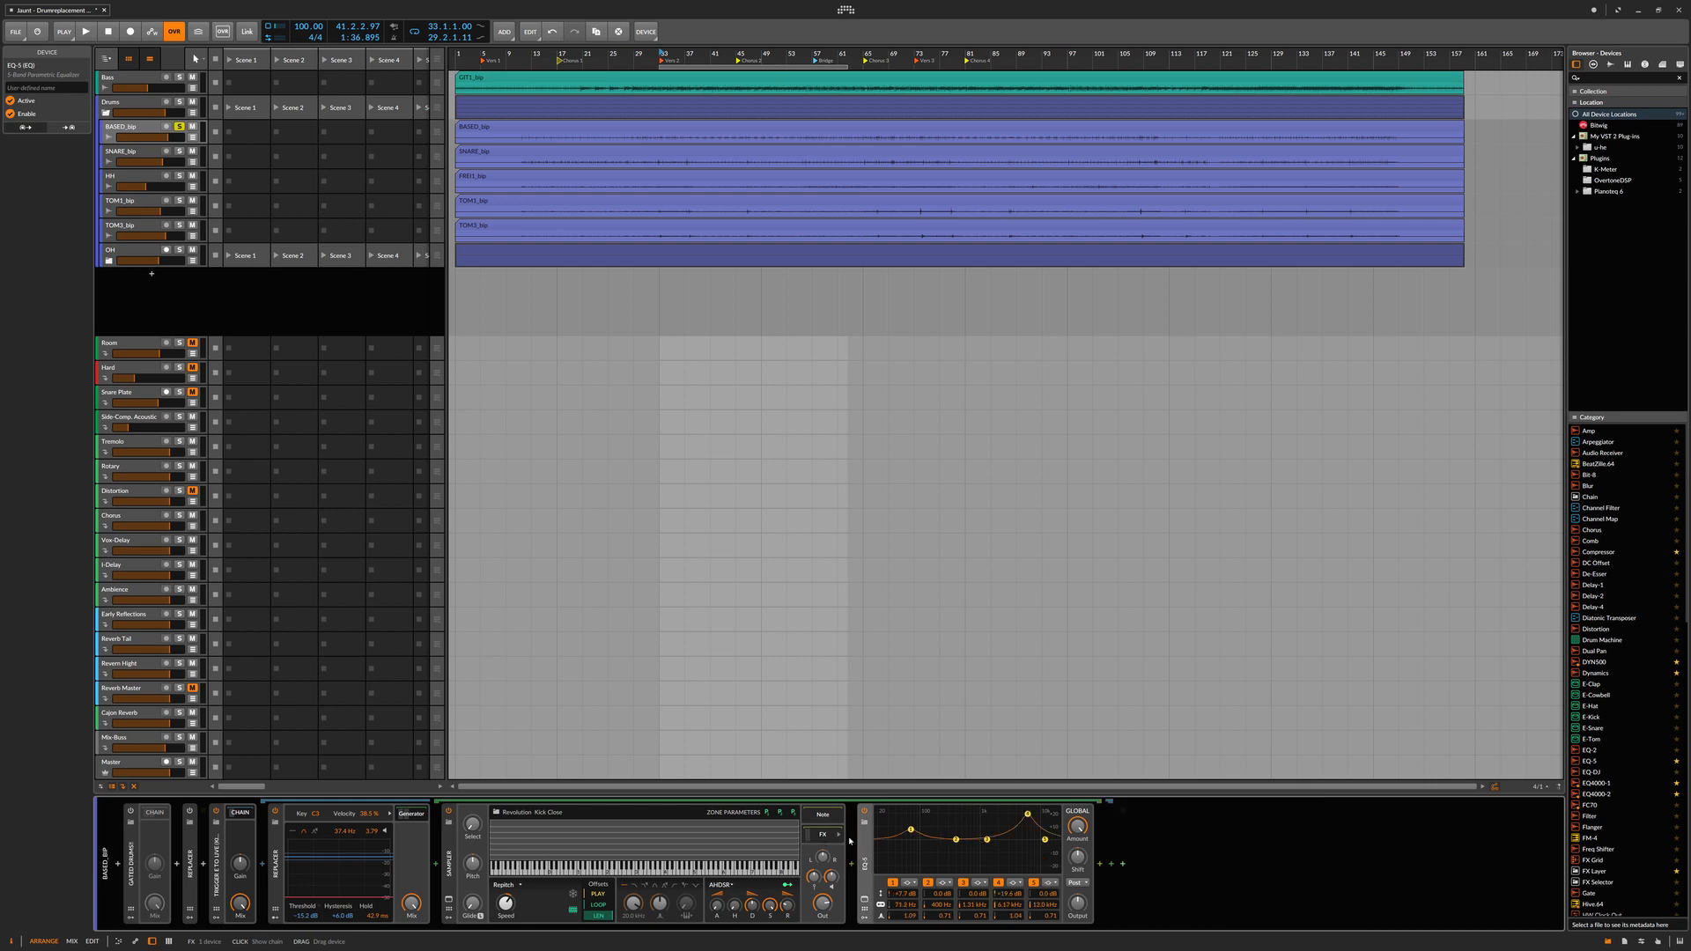
double_click(864, 862)
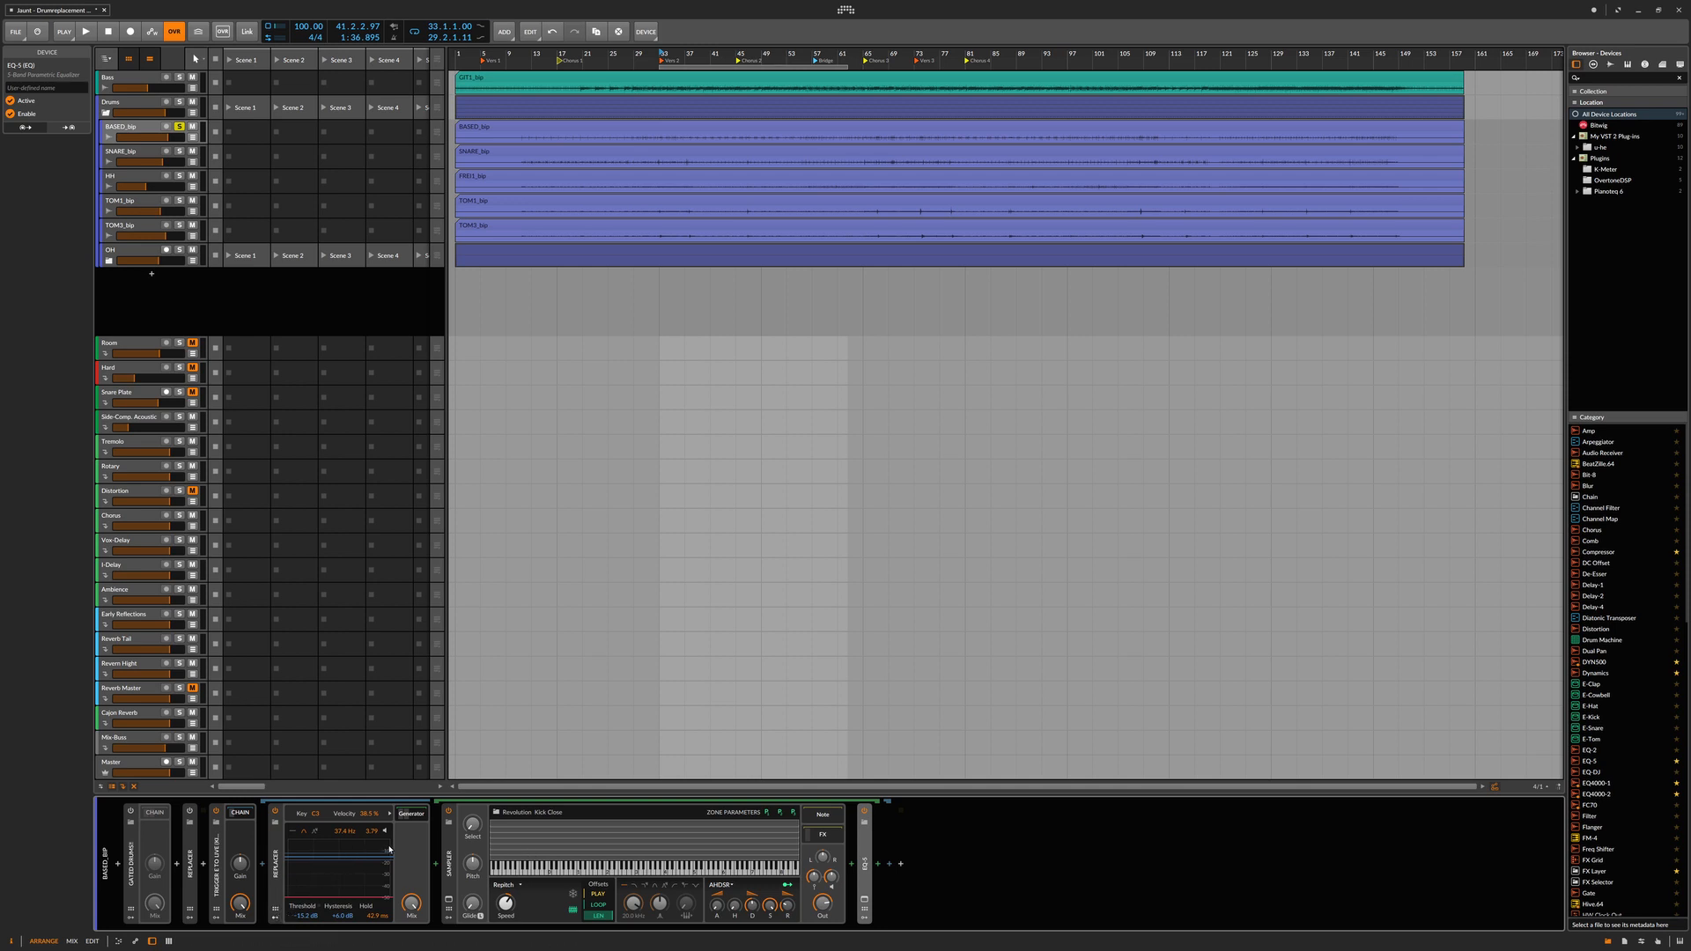
Show the modulators of the trigger chain's Replacer and open its Envelope Follower to examine the settings
click(274, 918)
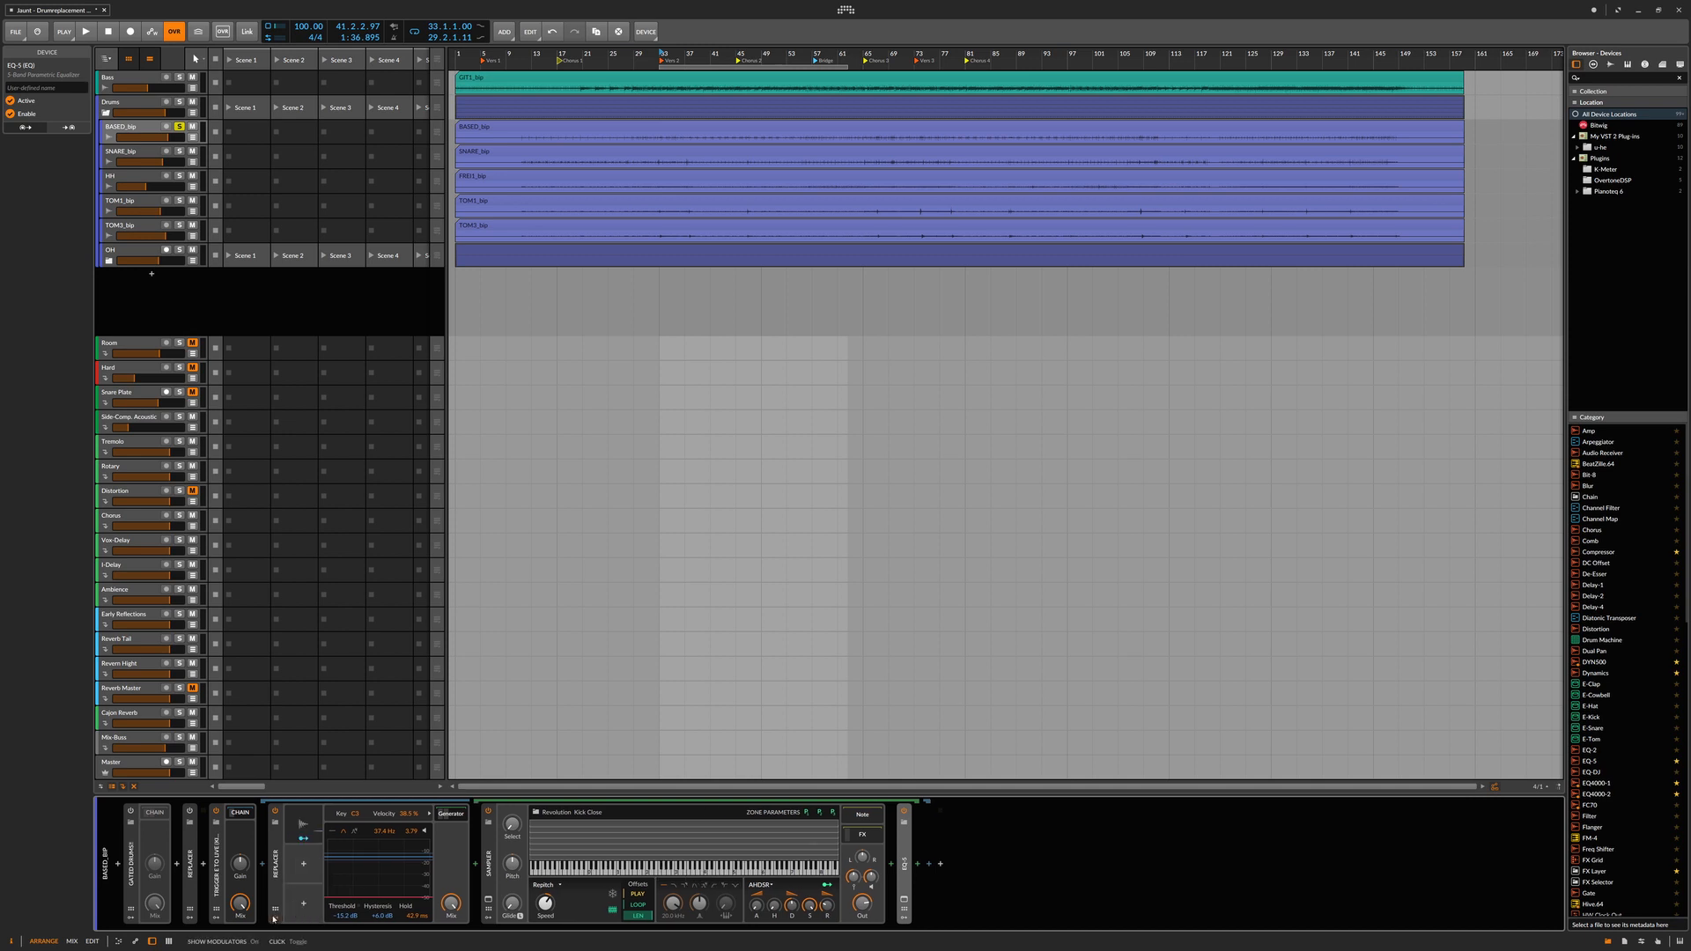
click(303, 833)
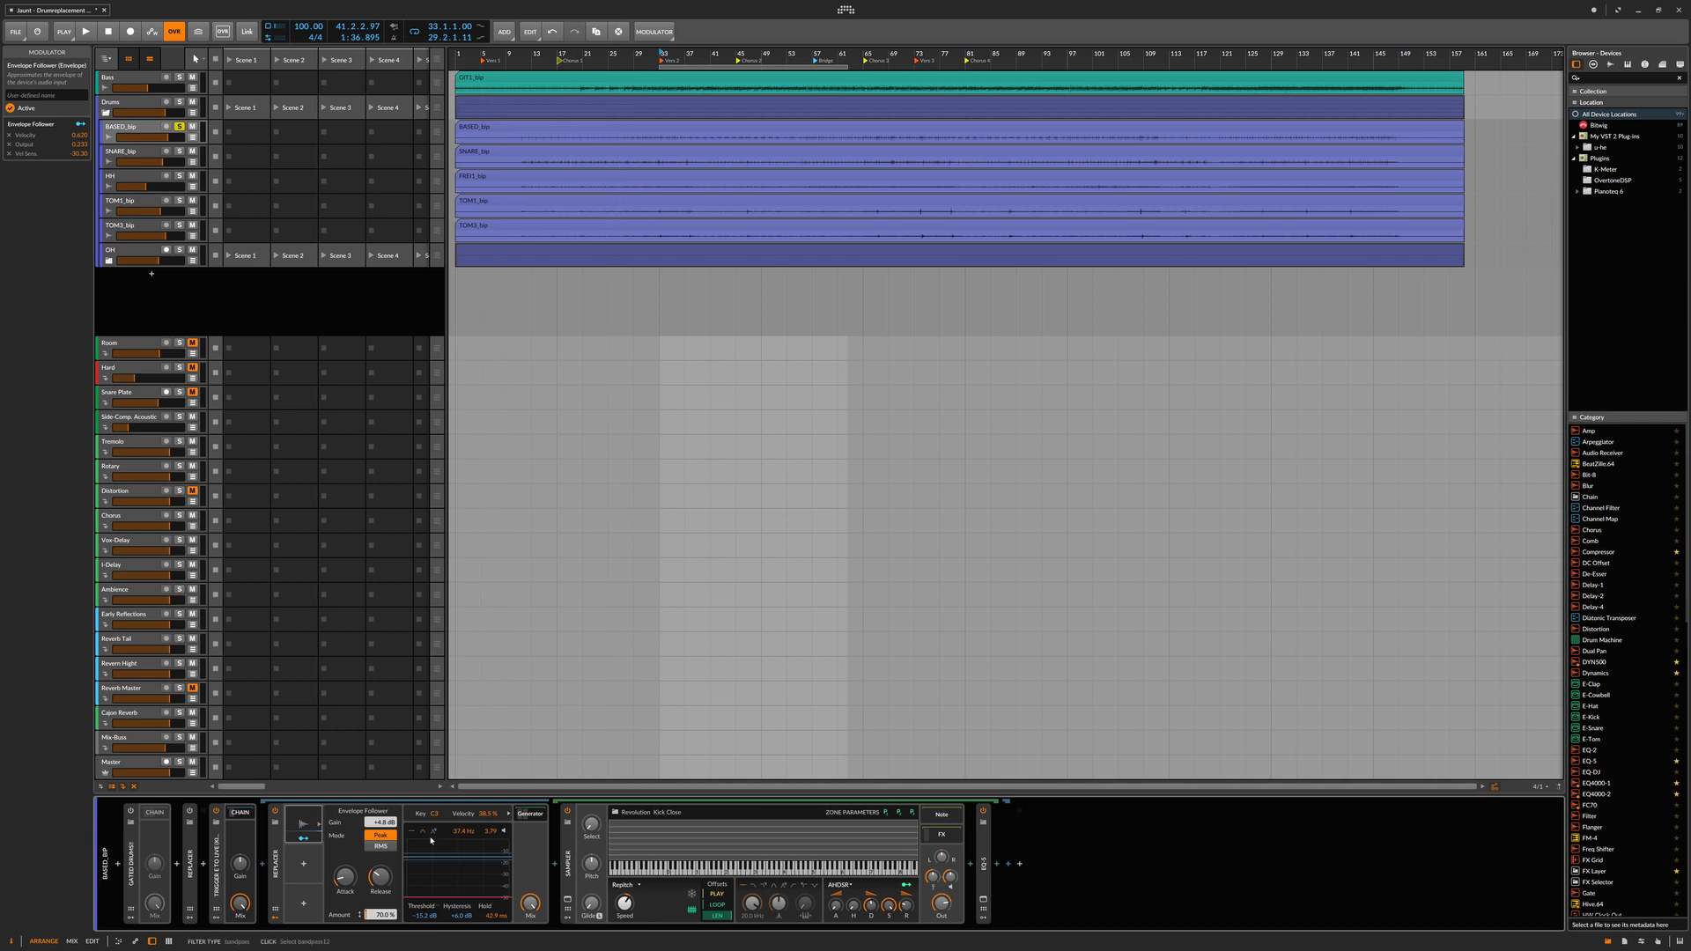
click(302, 840)
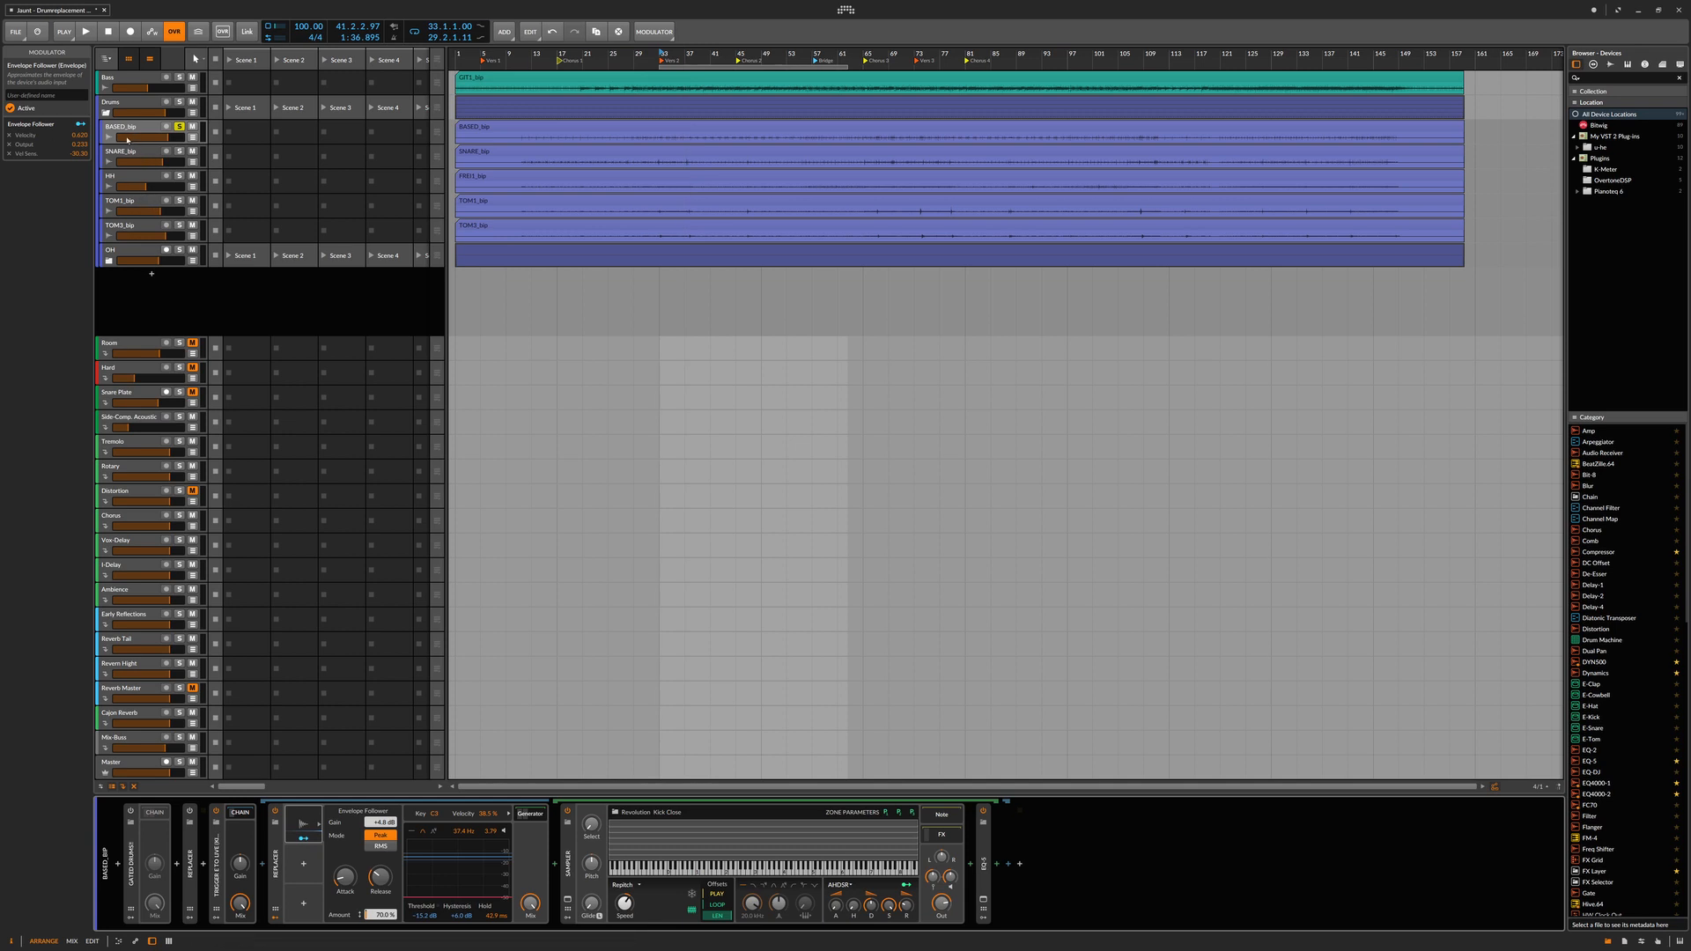
Enlarge the BASED_bip track's height and adjust the detection threshold of the trigger chain's Replacer
drag(146, 142, 151, 260)
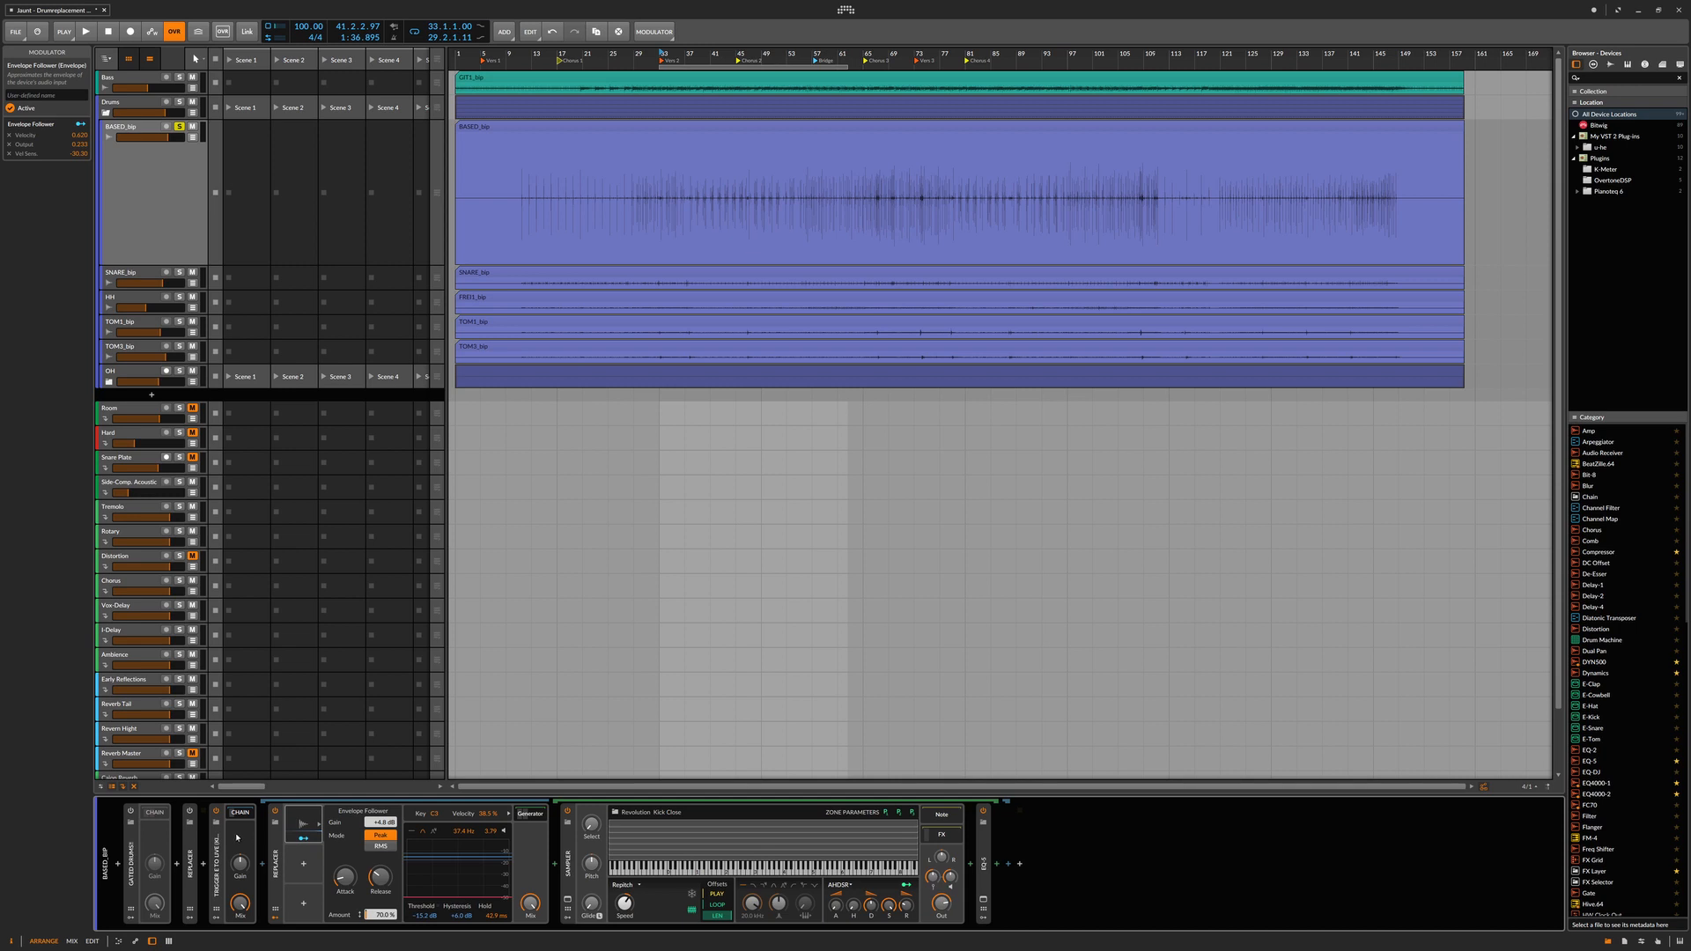
mouse_move(424, 916)
mouse_down()
mouse_move(424, 939)
mouse_move(422, 919)
mouse_up()
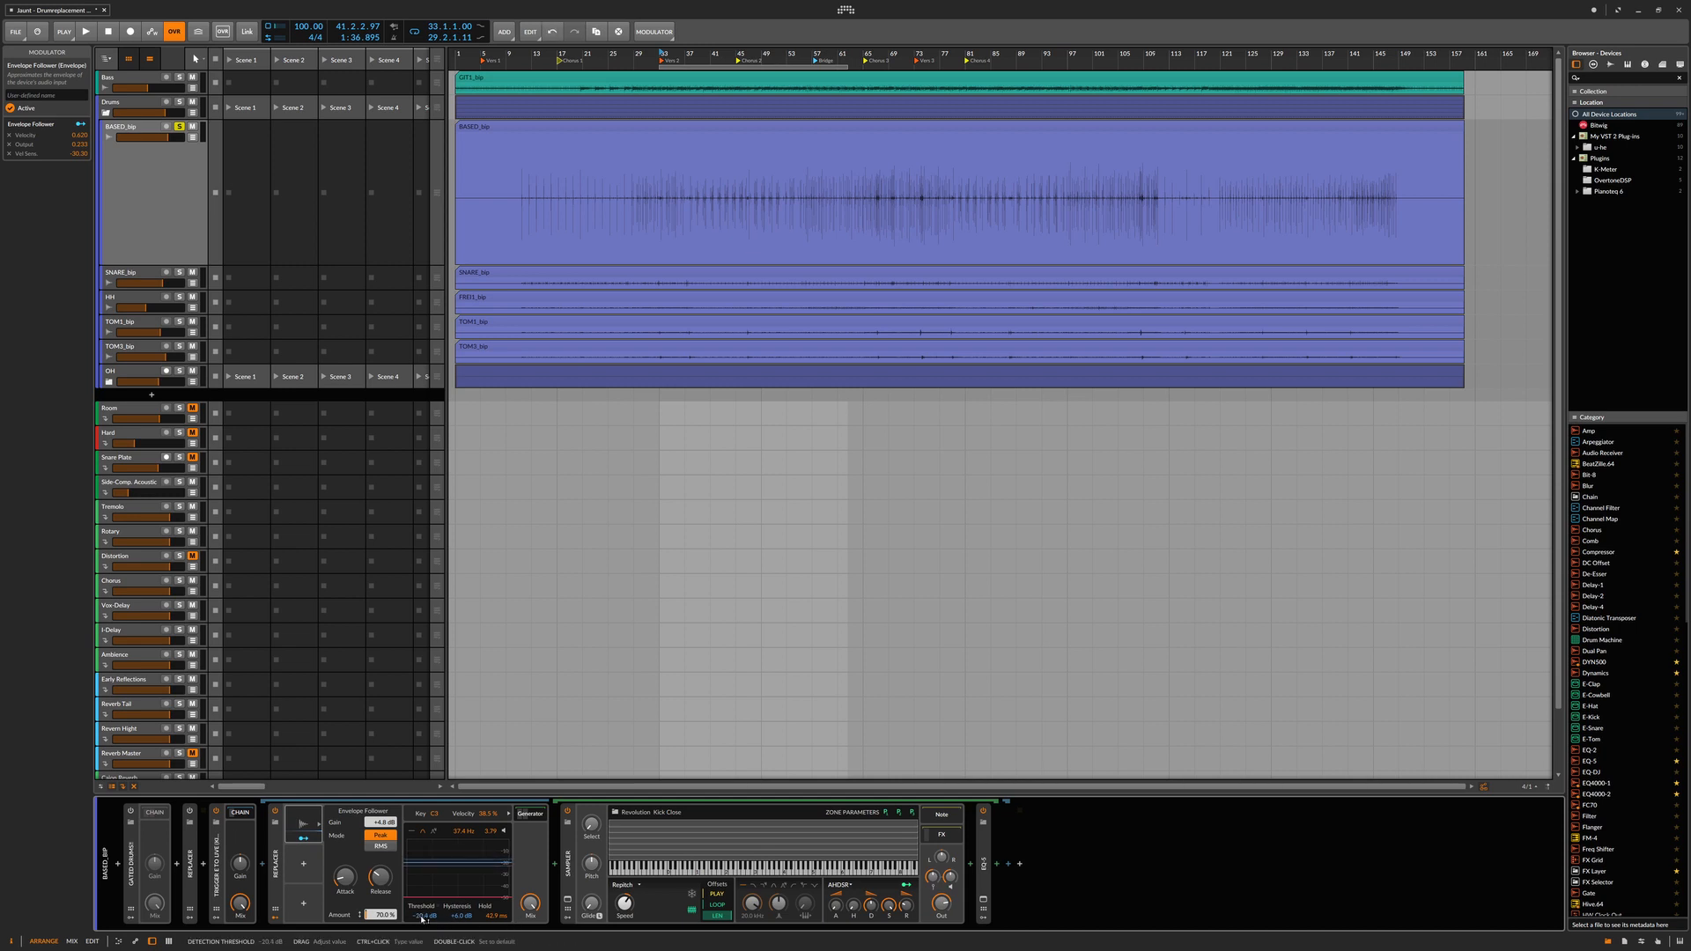
Collapse and bypass the kick trigger chain, then enable the standalone Replacer and inspect its Sampler generator, folding the Replacer again
click(232, 813)
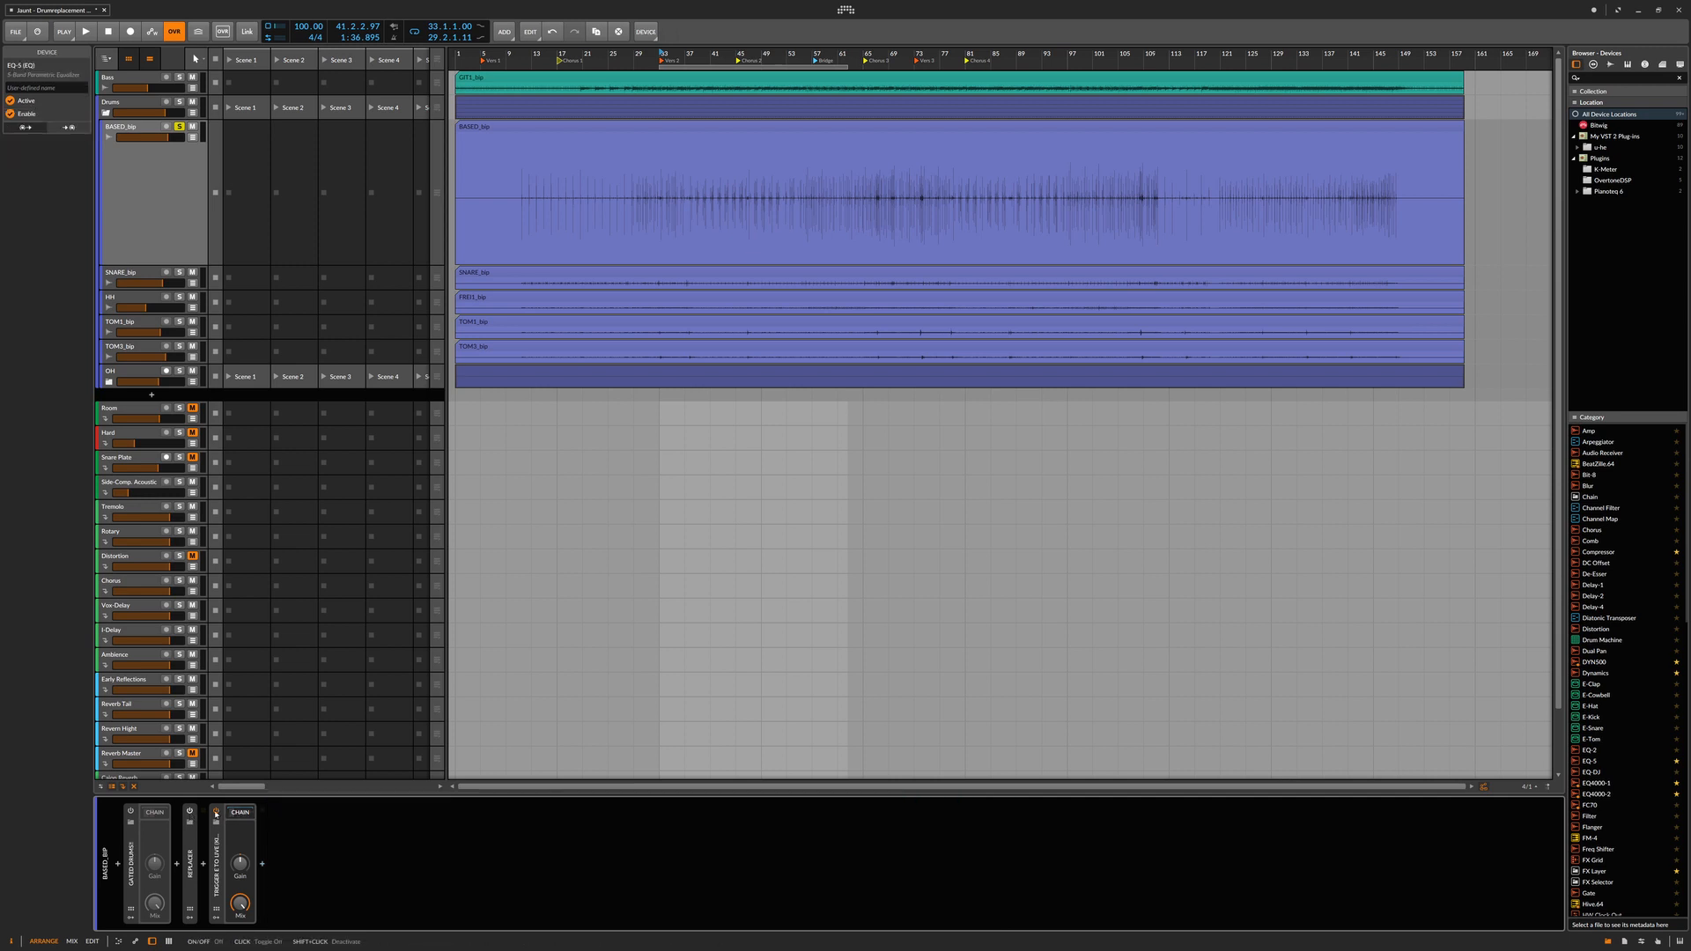
click(216, 813)
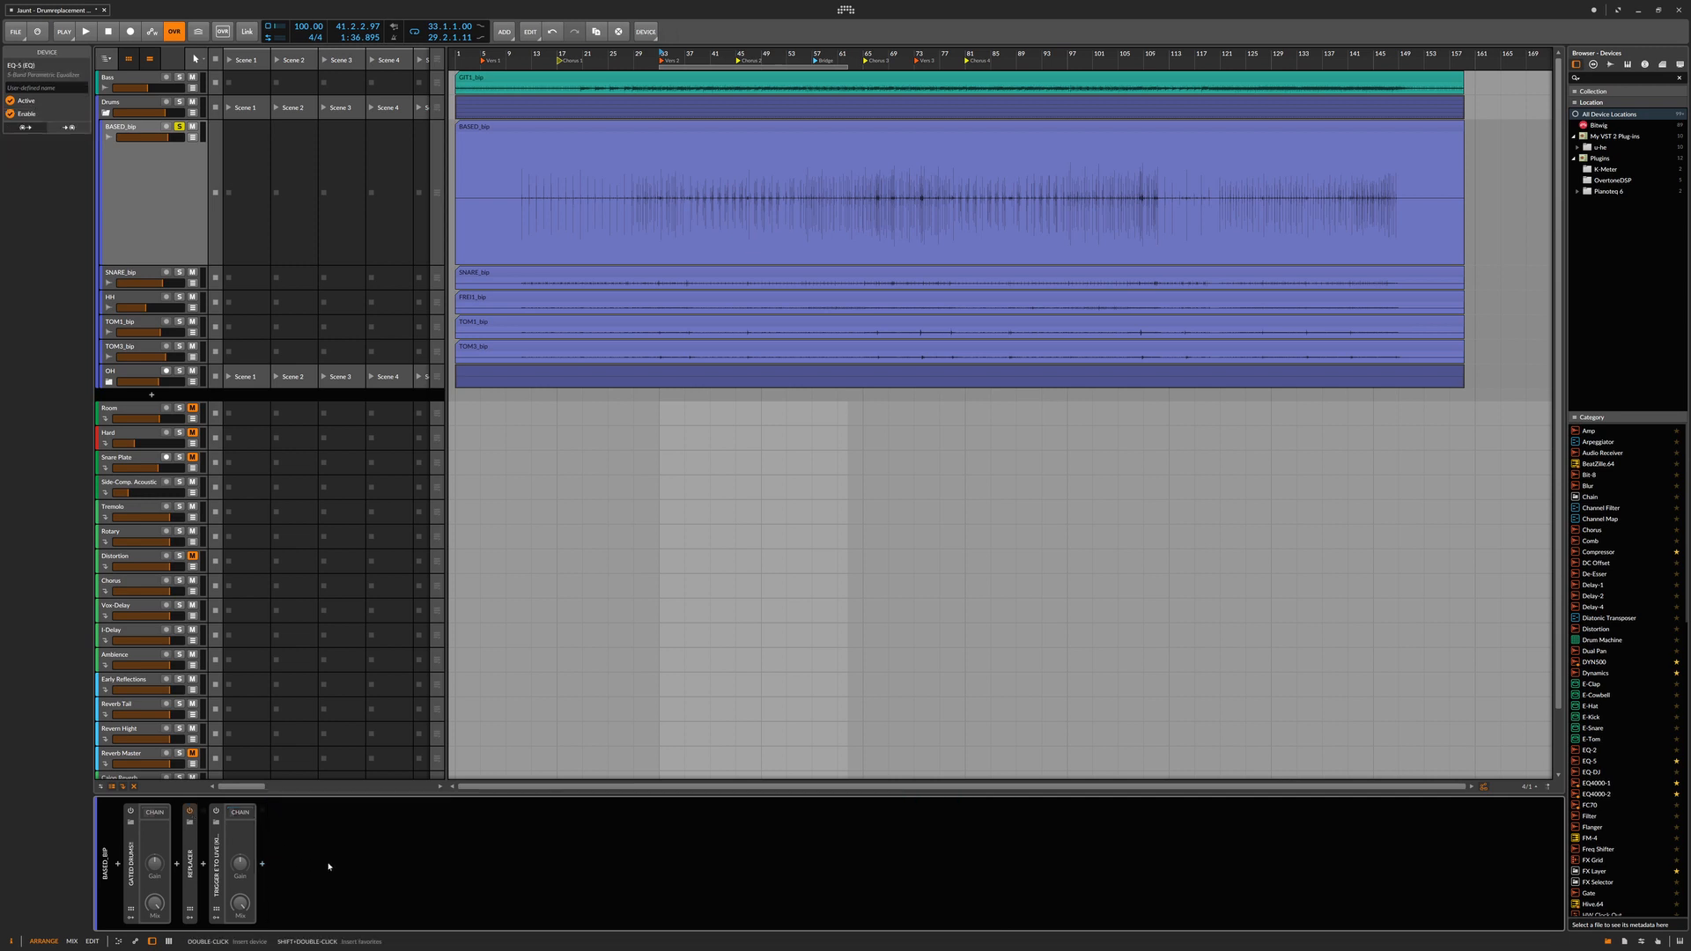
double_click(190, 856)
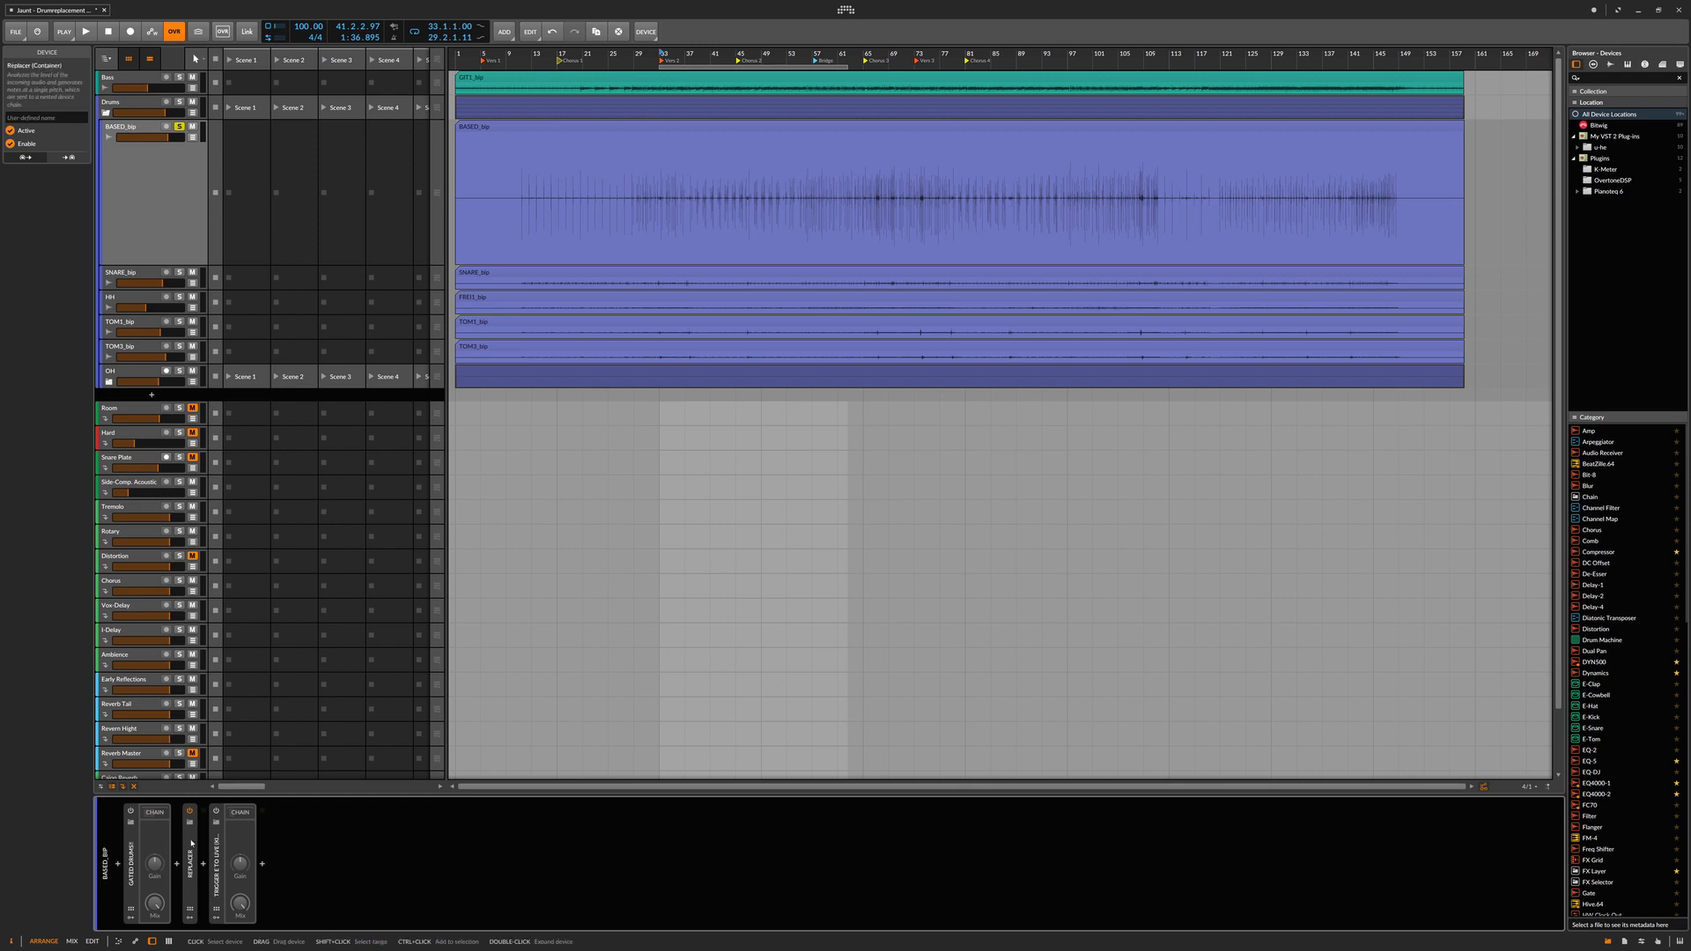
click(333, 820)
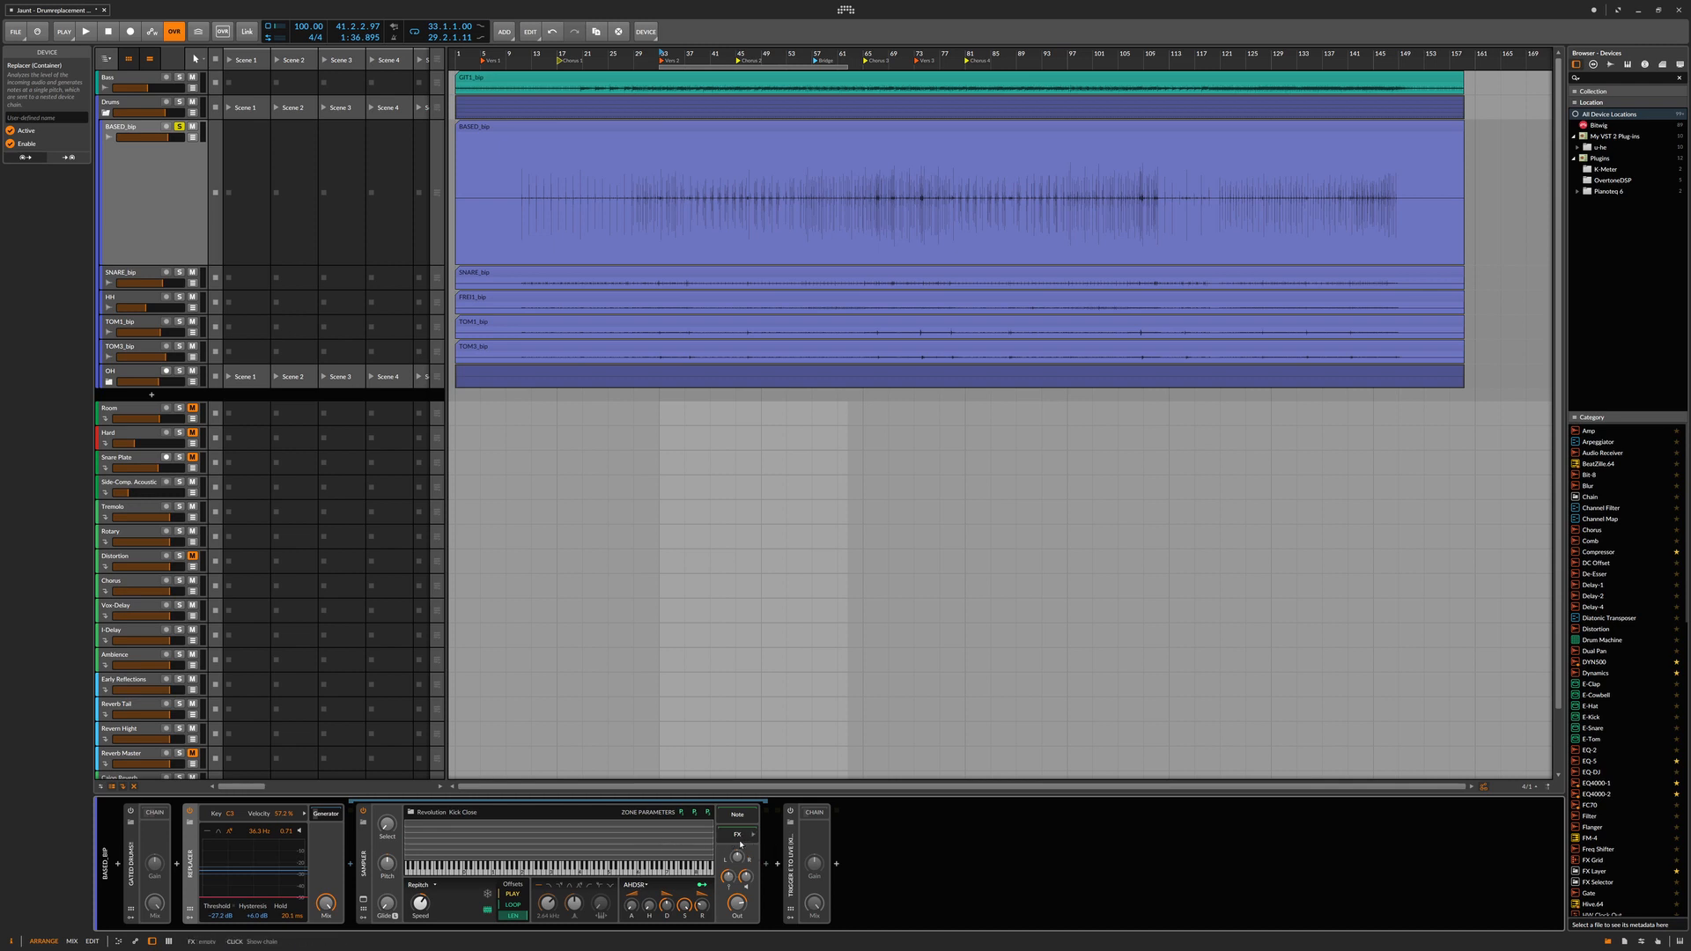
click(326, 815)
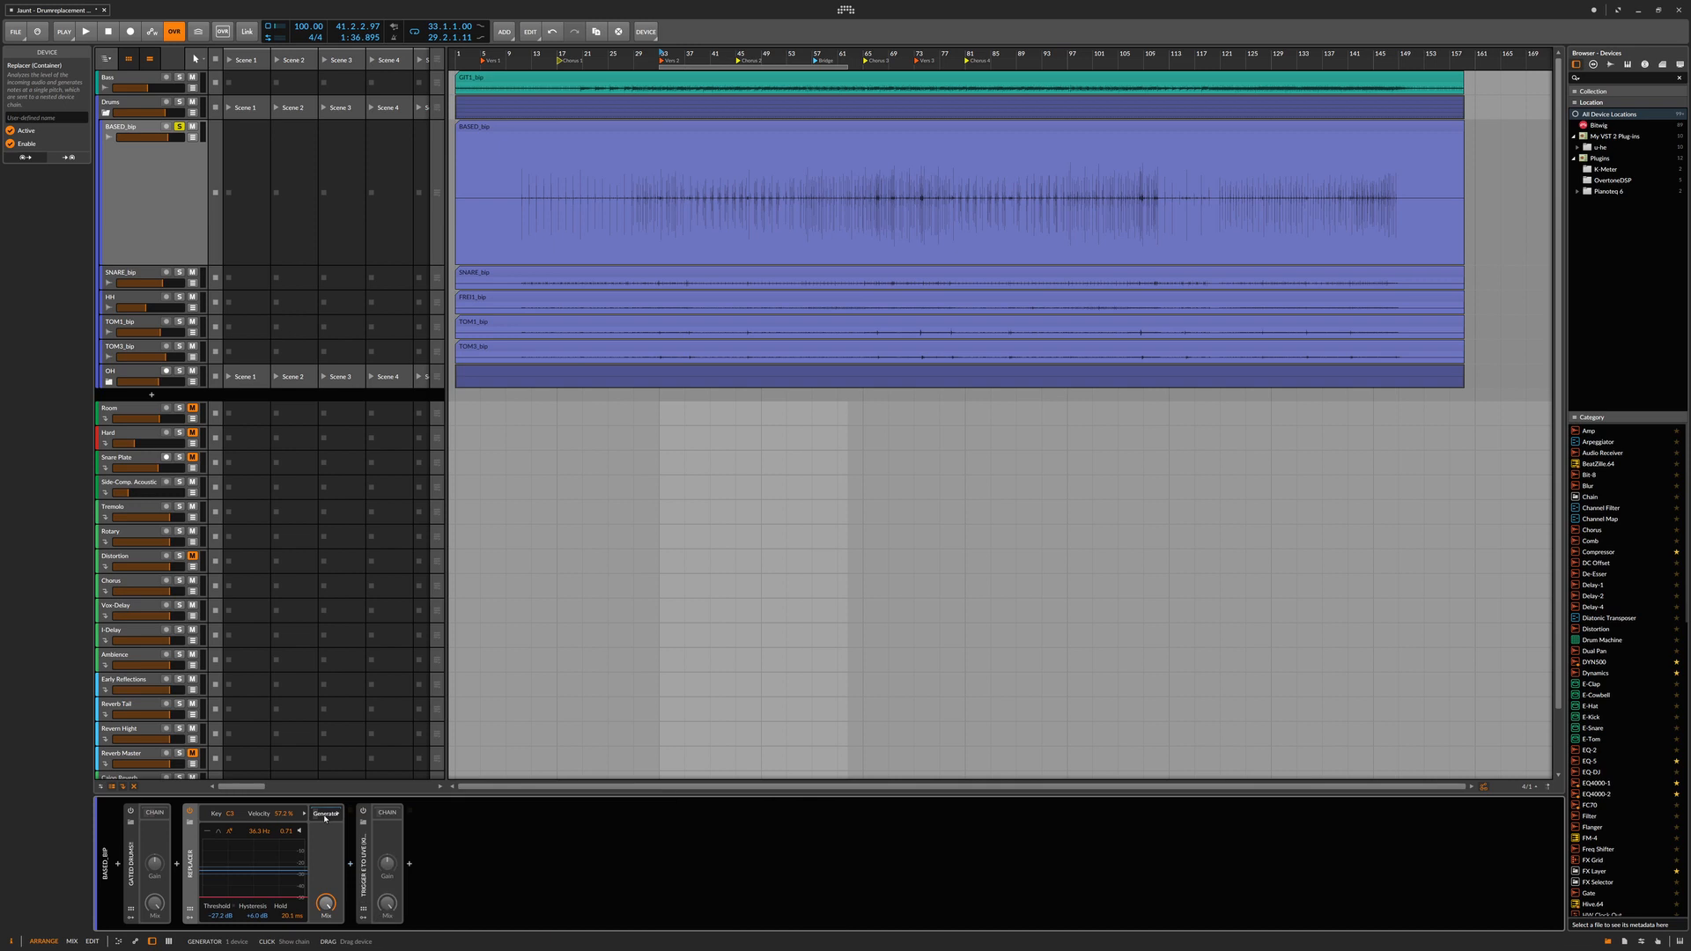
double_click(193, 828)
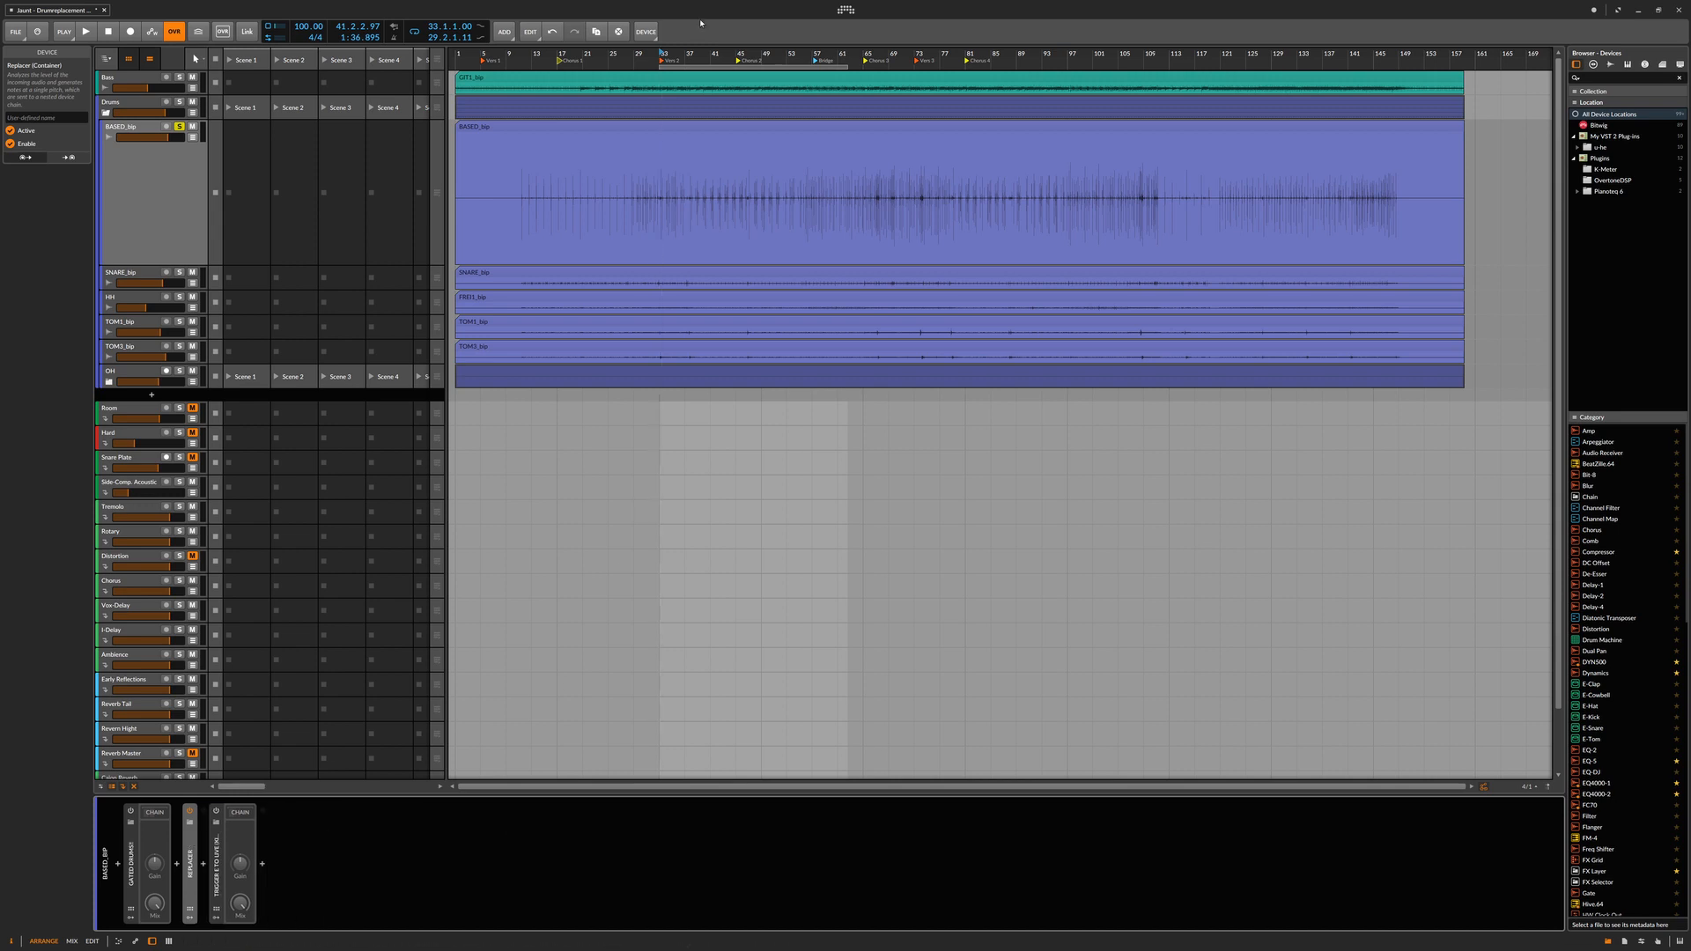
Play the kick track and raise the output of the Sampler inside the standalone Replacer
key(space)
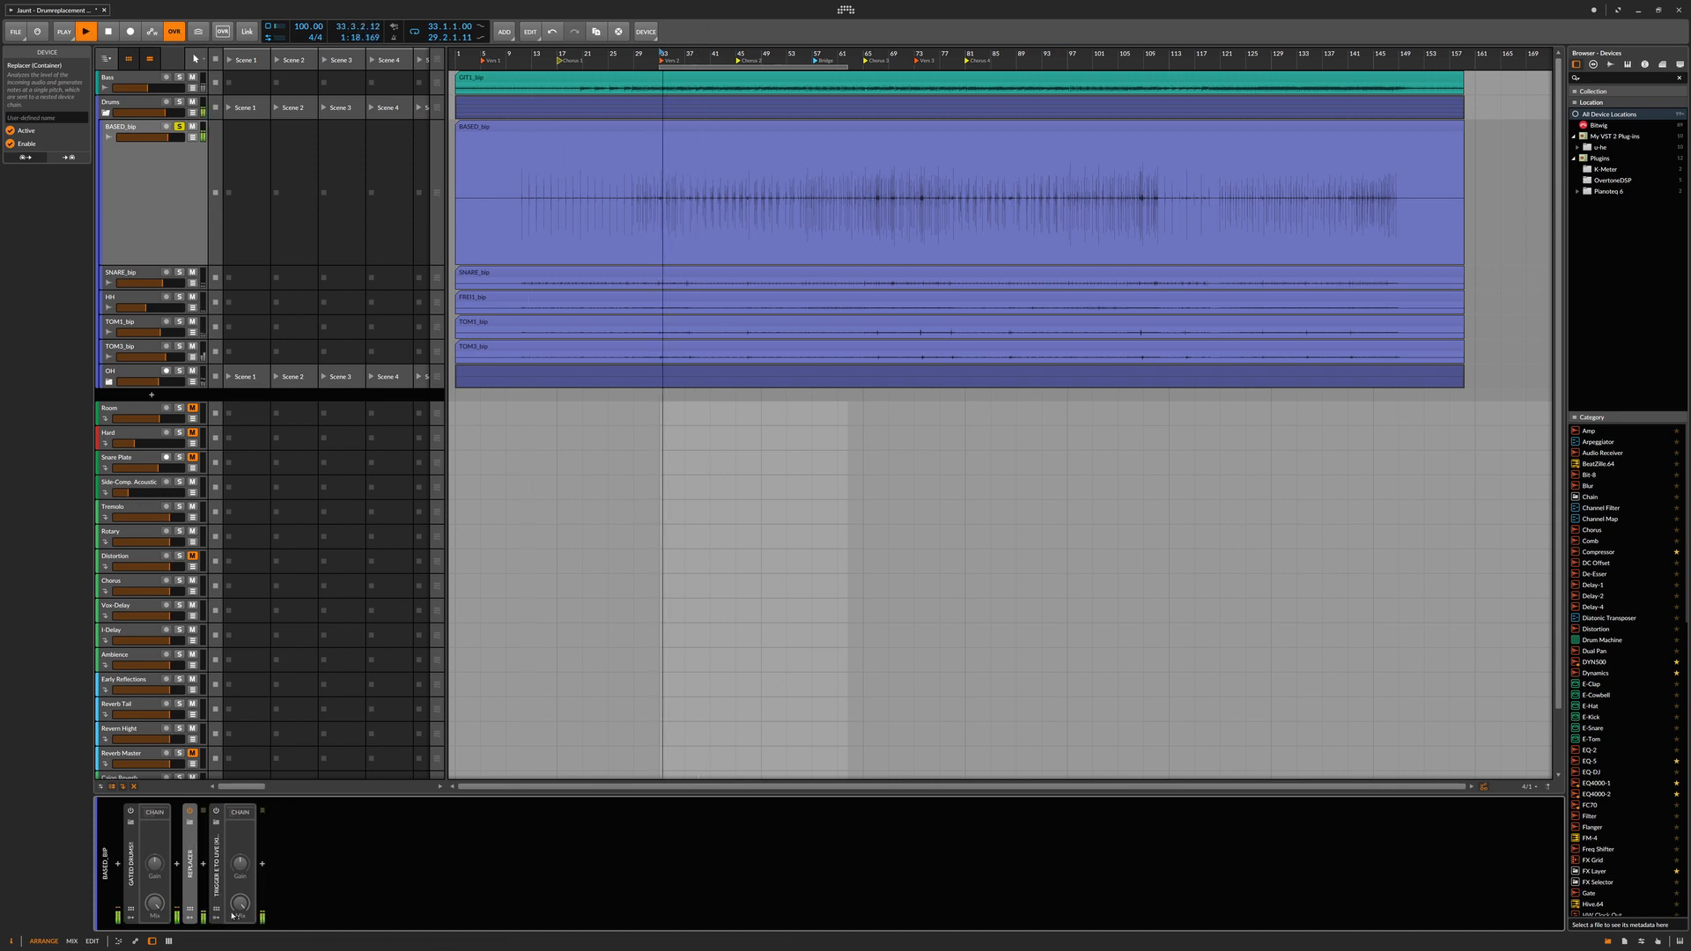
double_click(191, 872)
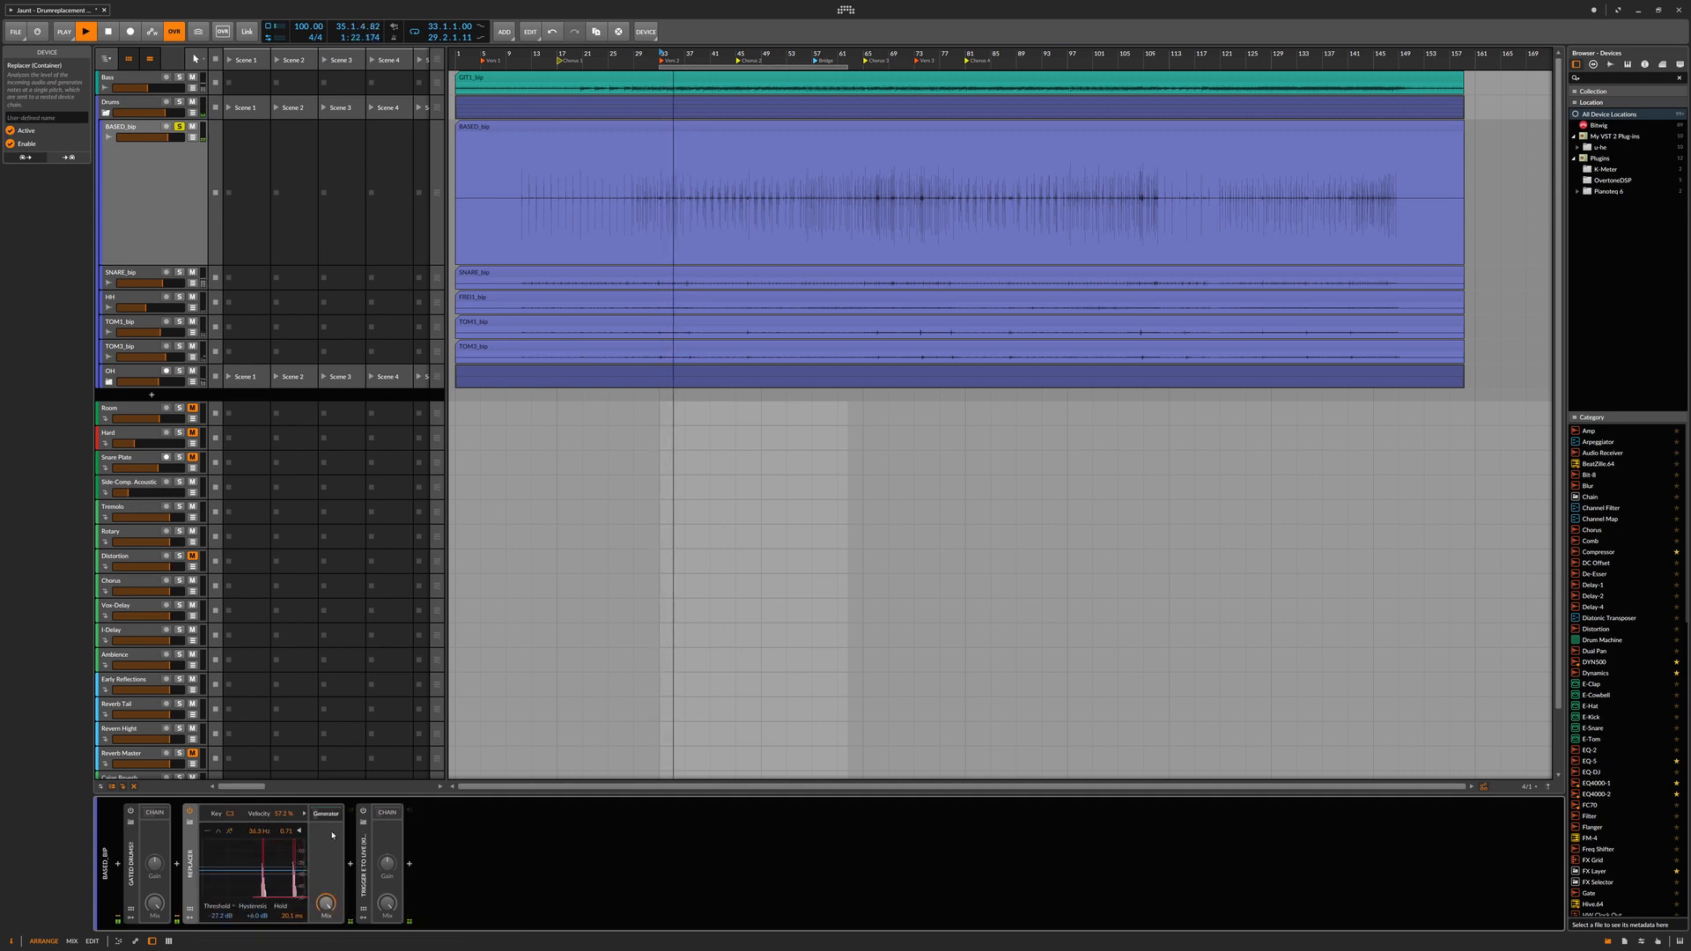
click(387, 812)
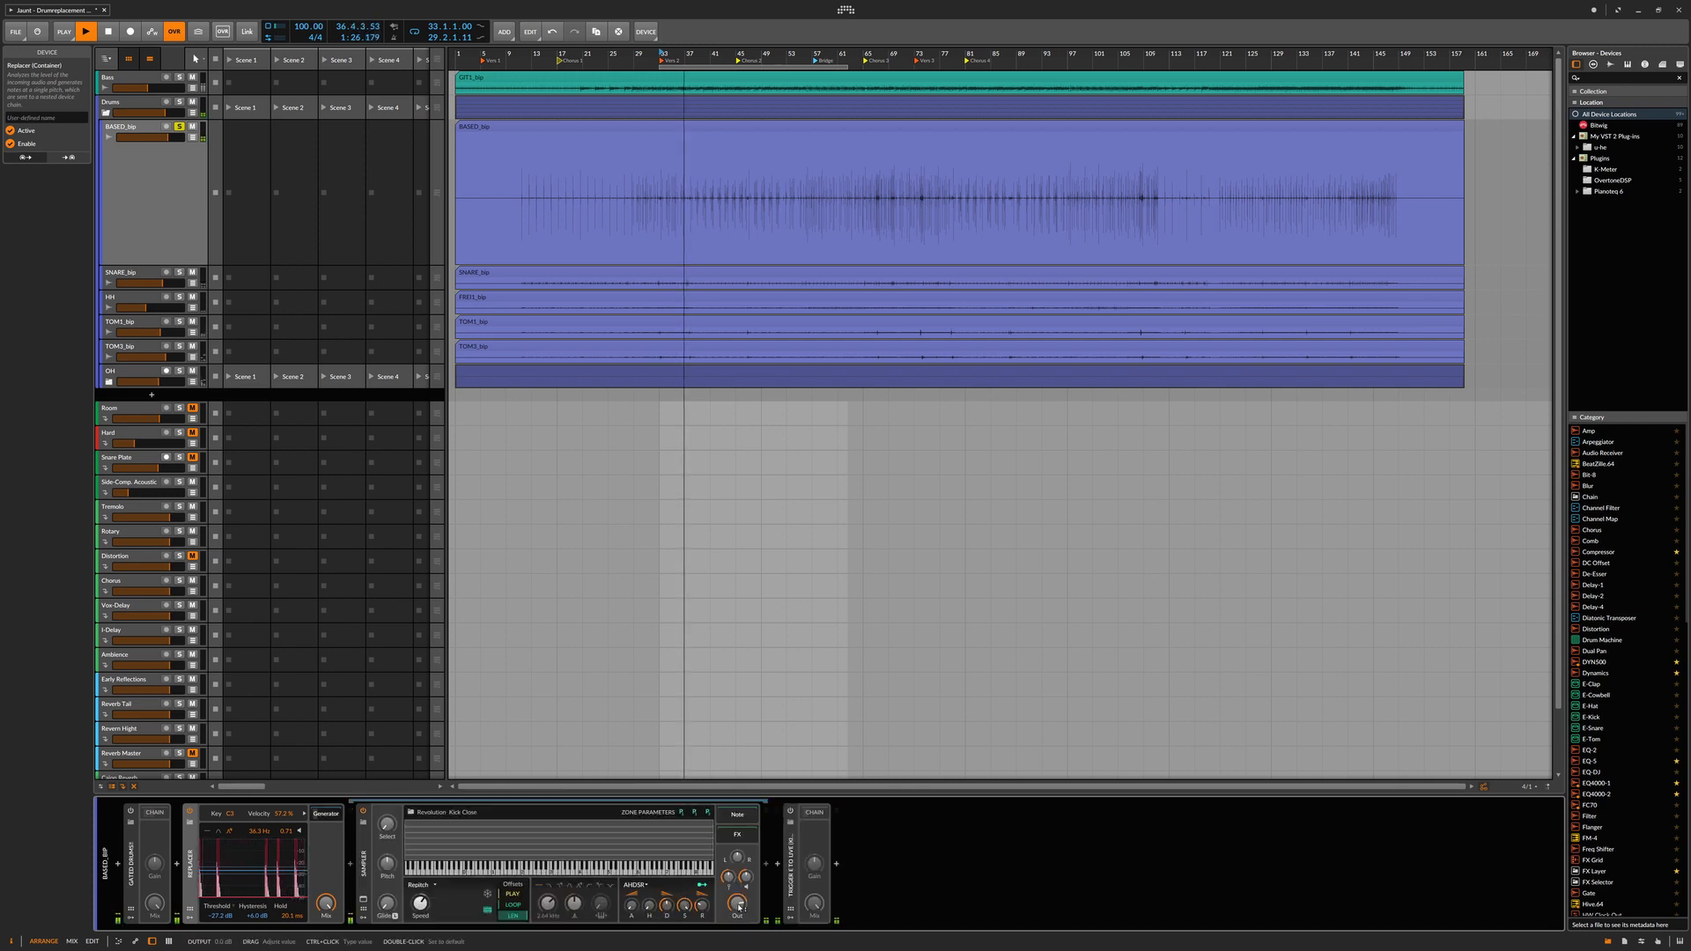
drag(738, 902, 738, 880)
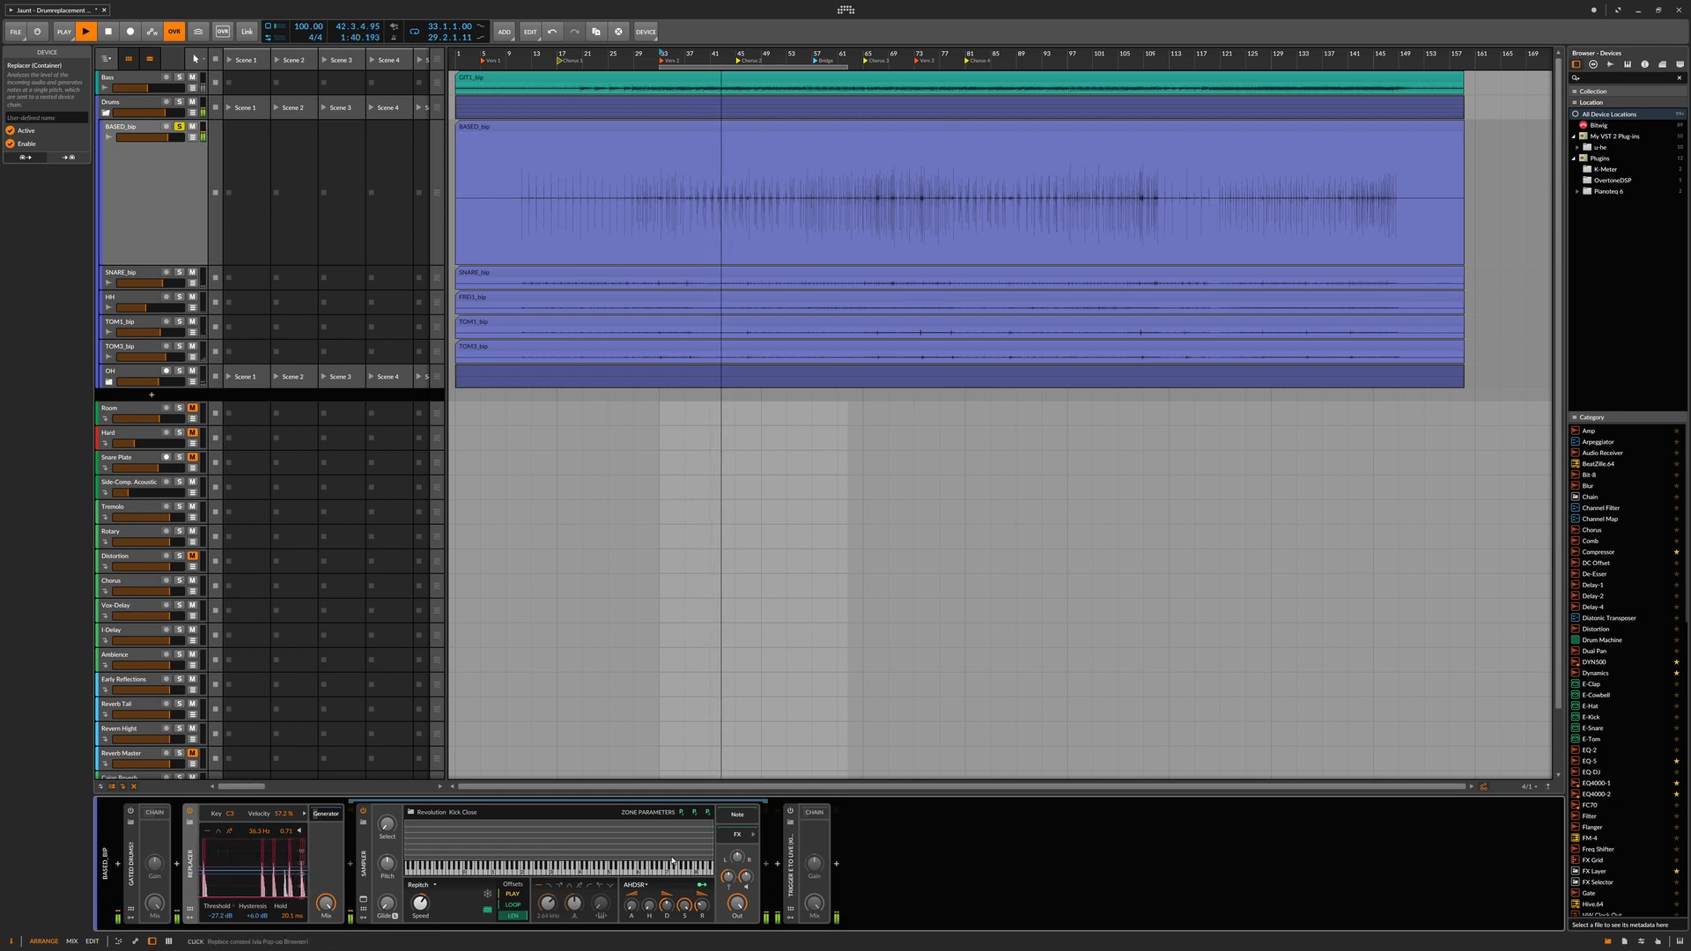
Fold and bypass the standalone Replacer and enable the kick trigger chain to compare them, ending playback
click(326, 814)
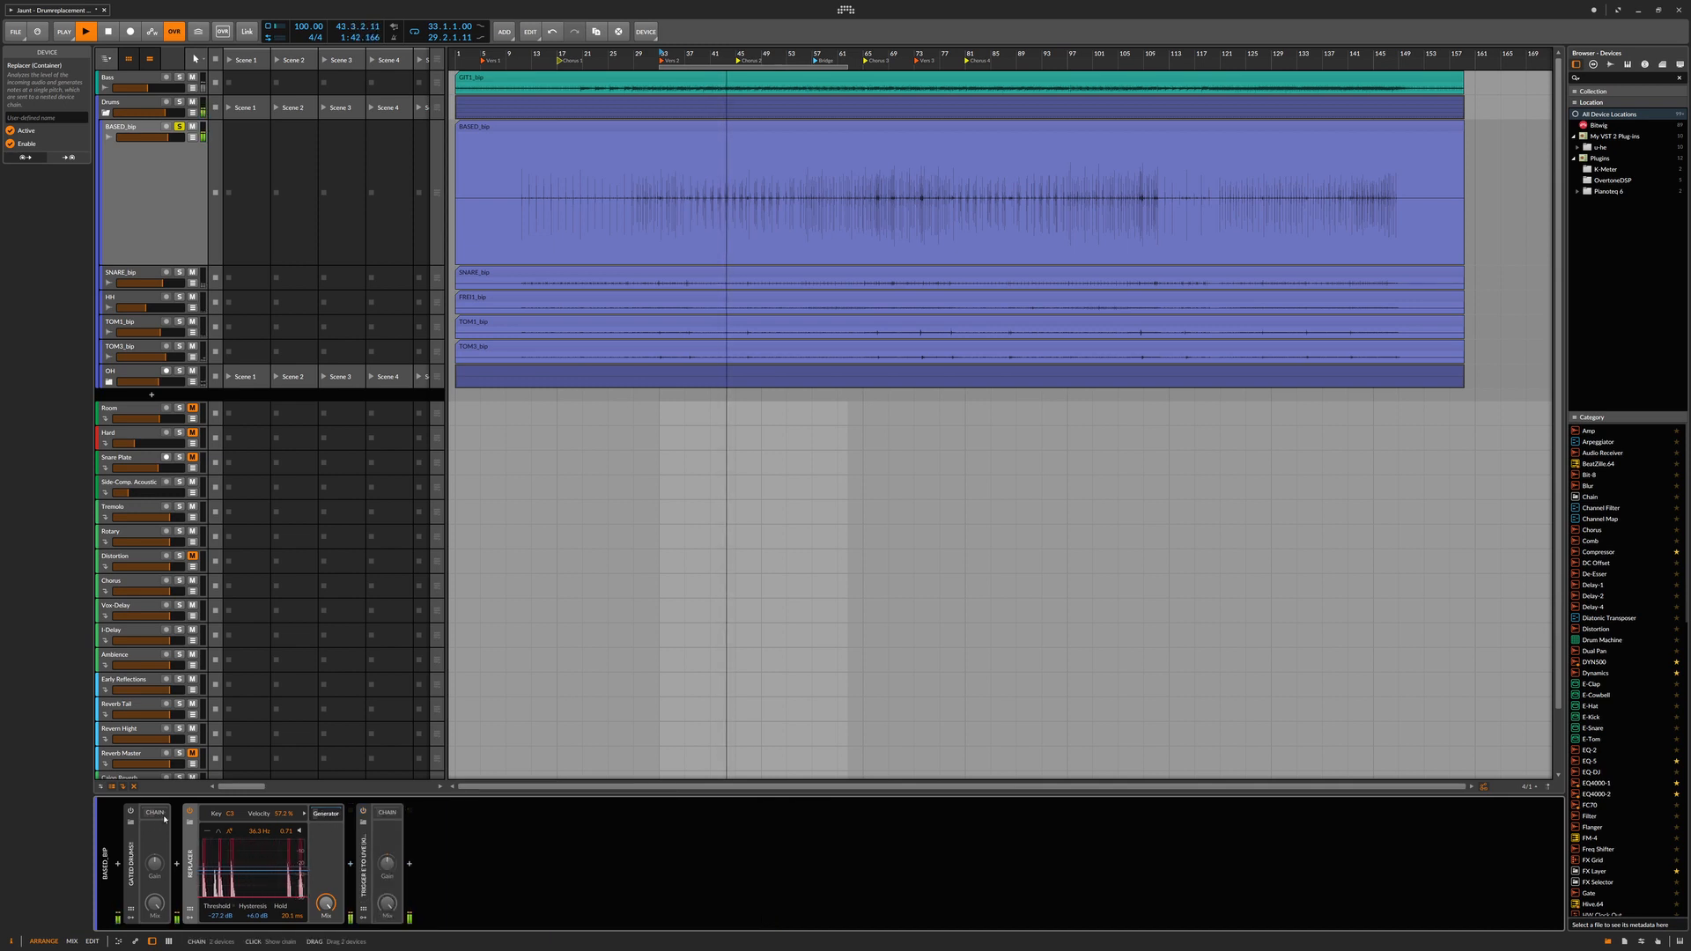
double_click(190, 840)
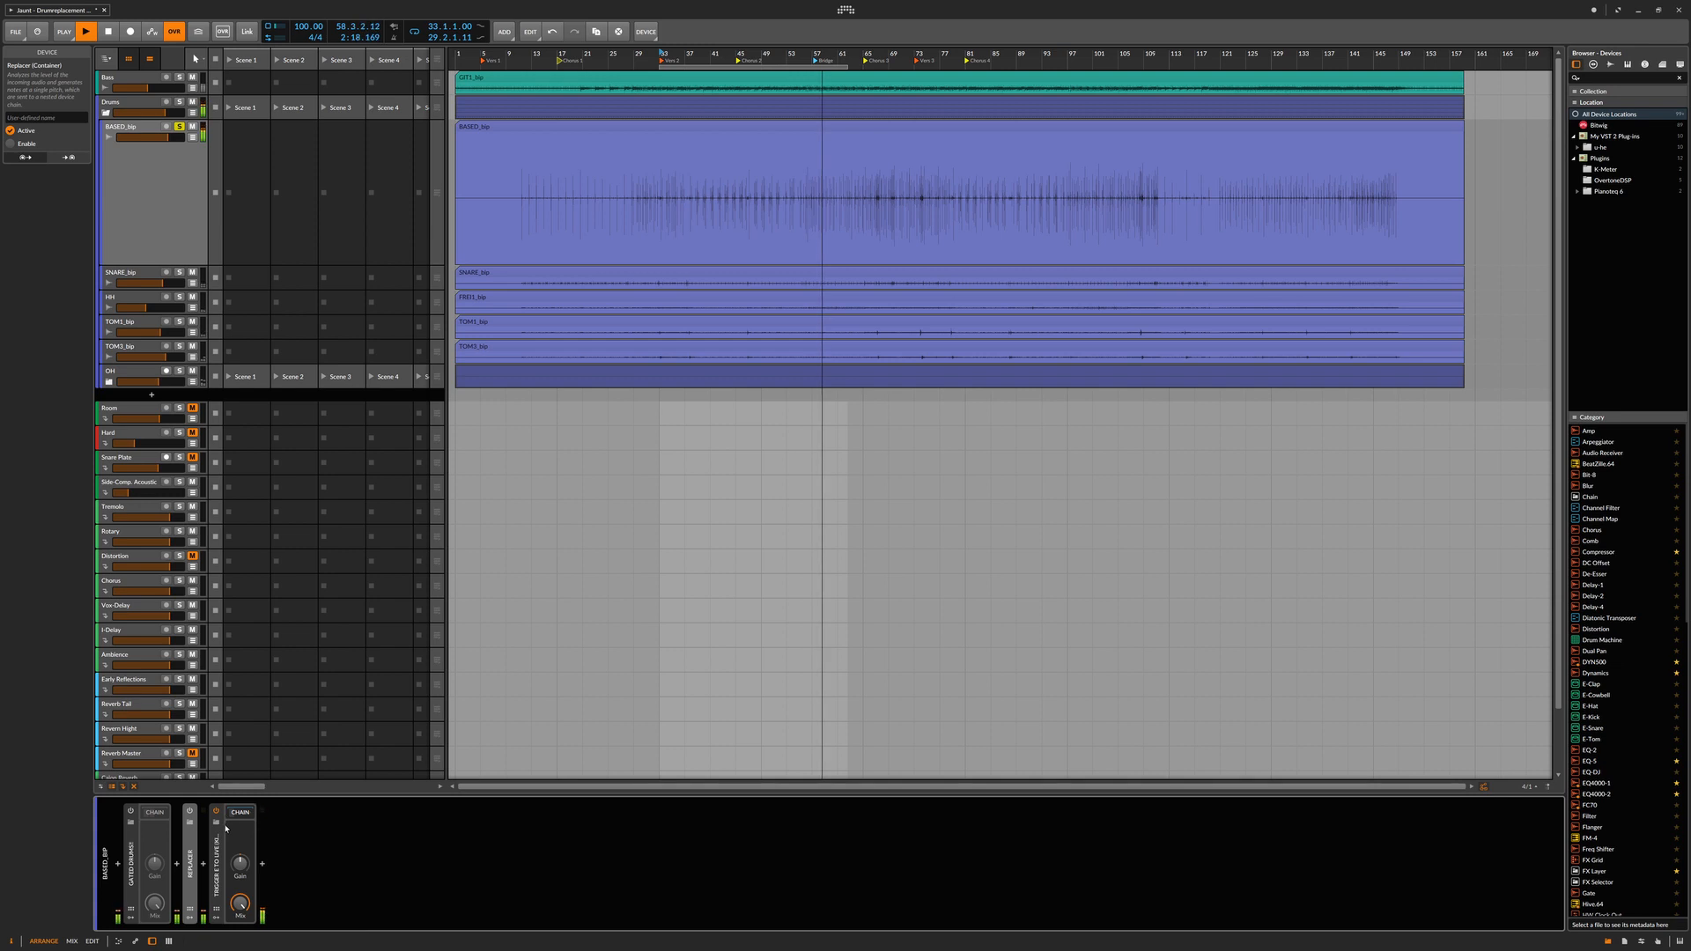
key(space)
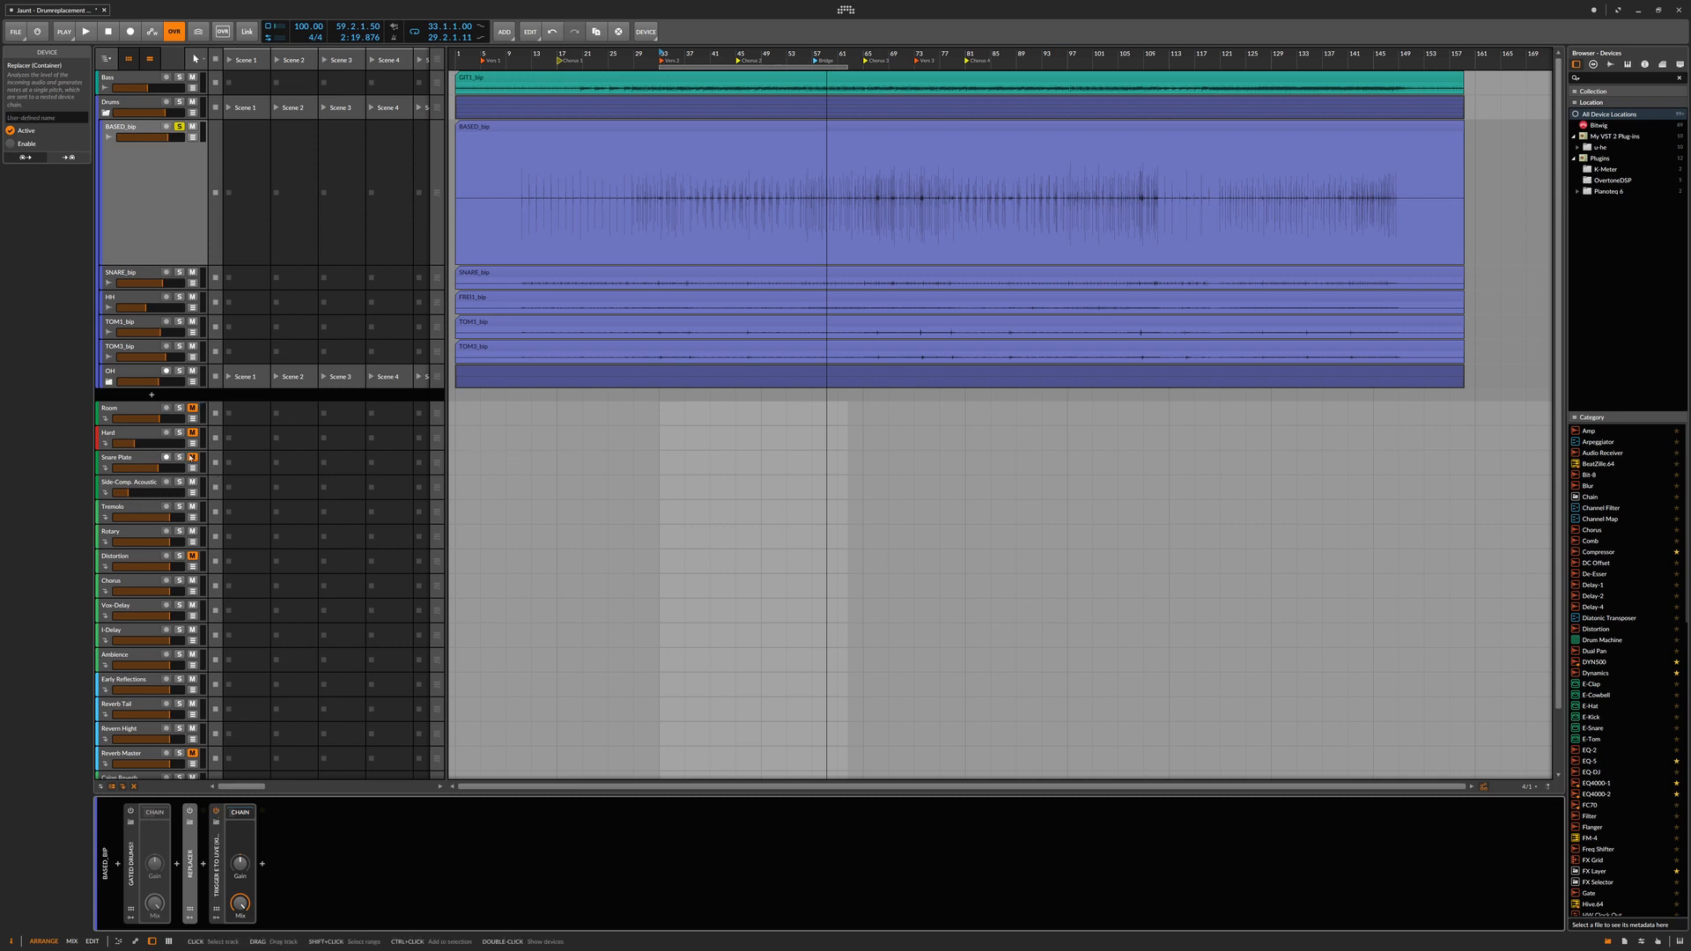
Toggle the kick trigger chain off and on while checking its contents, and return the BASED_bip track to its compact height
click(219, 813)
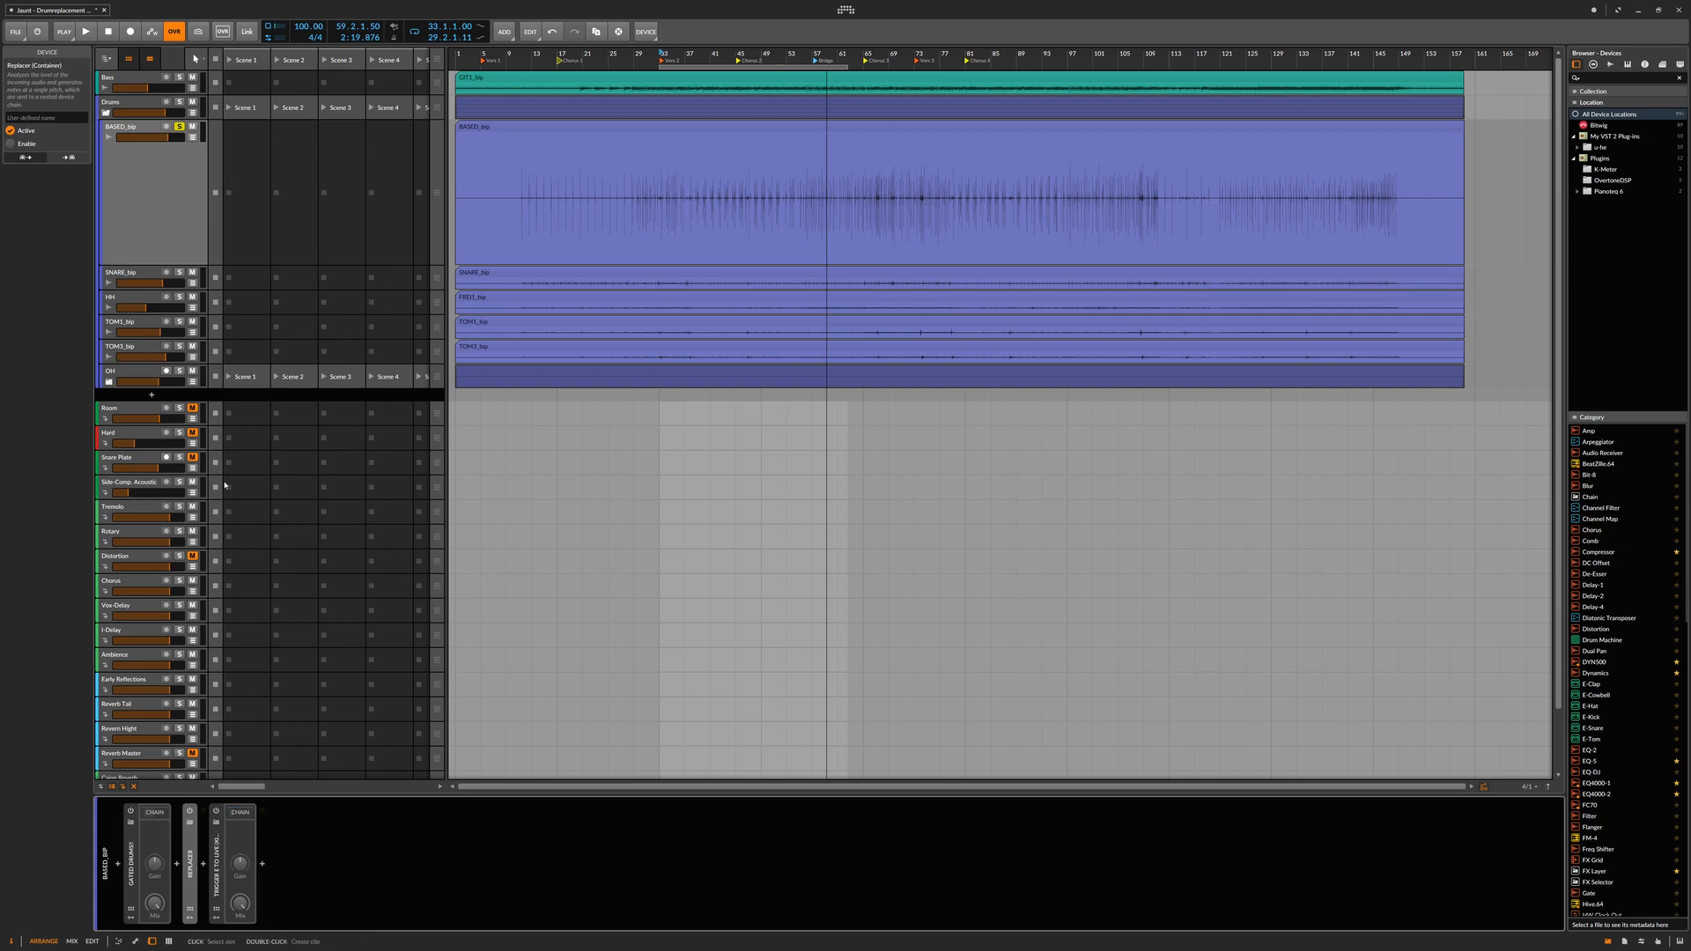
click(241, 813)
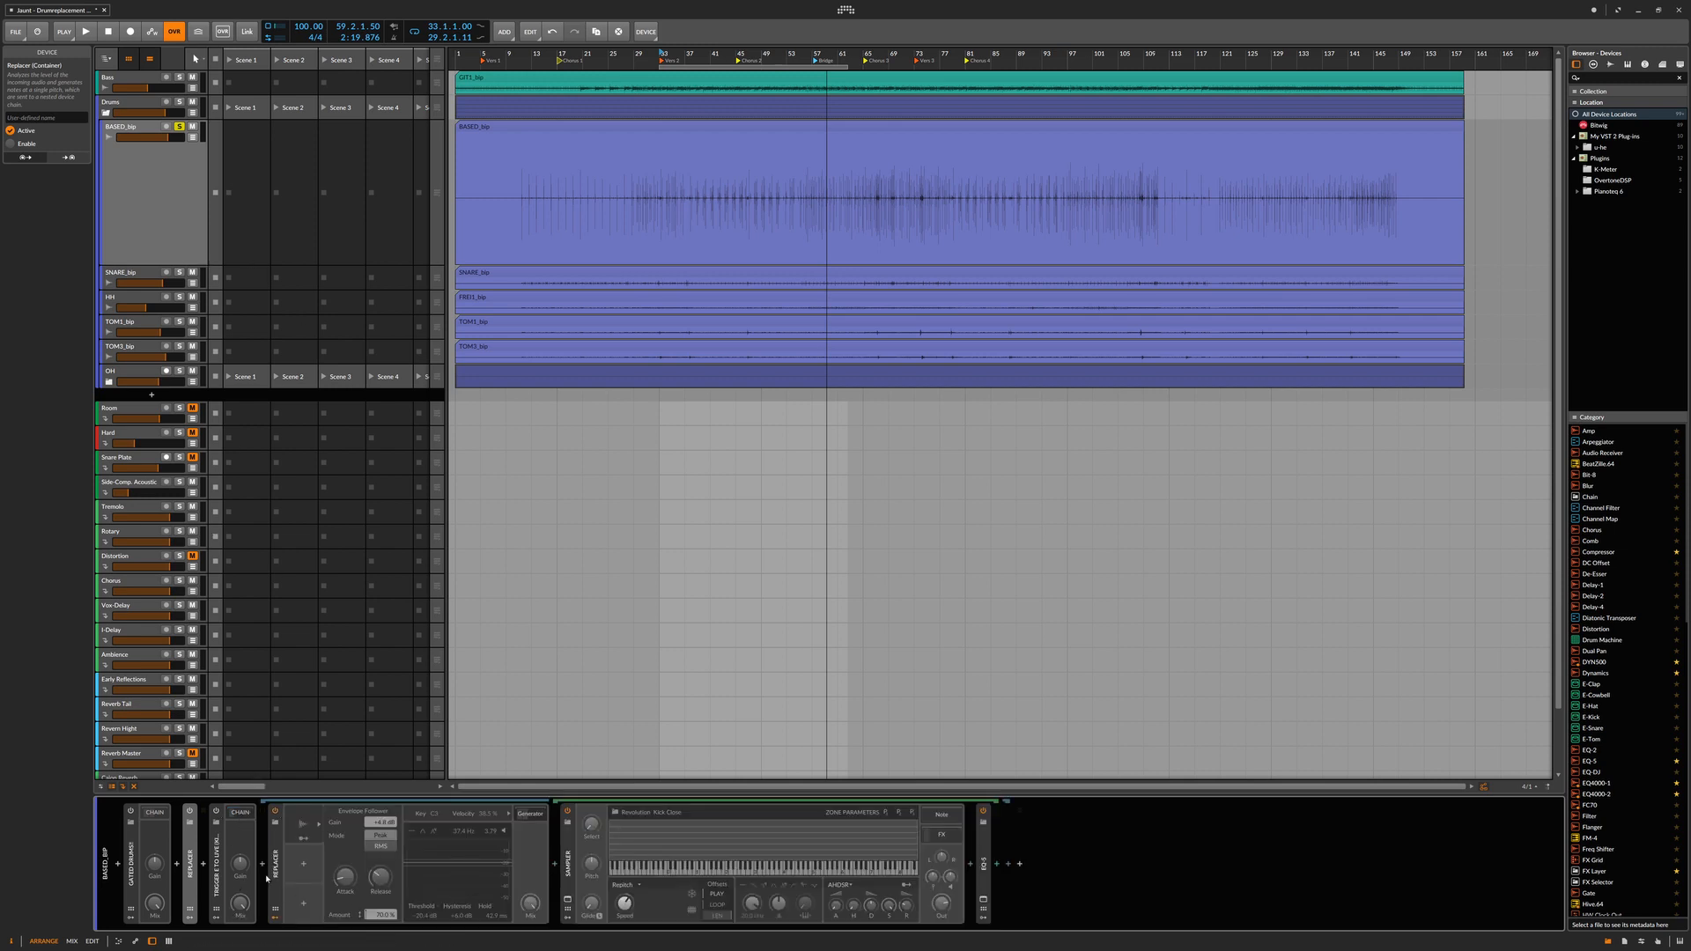
click(236, 813)
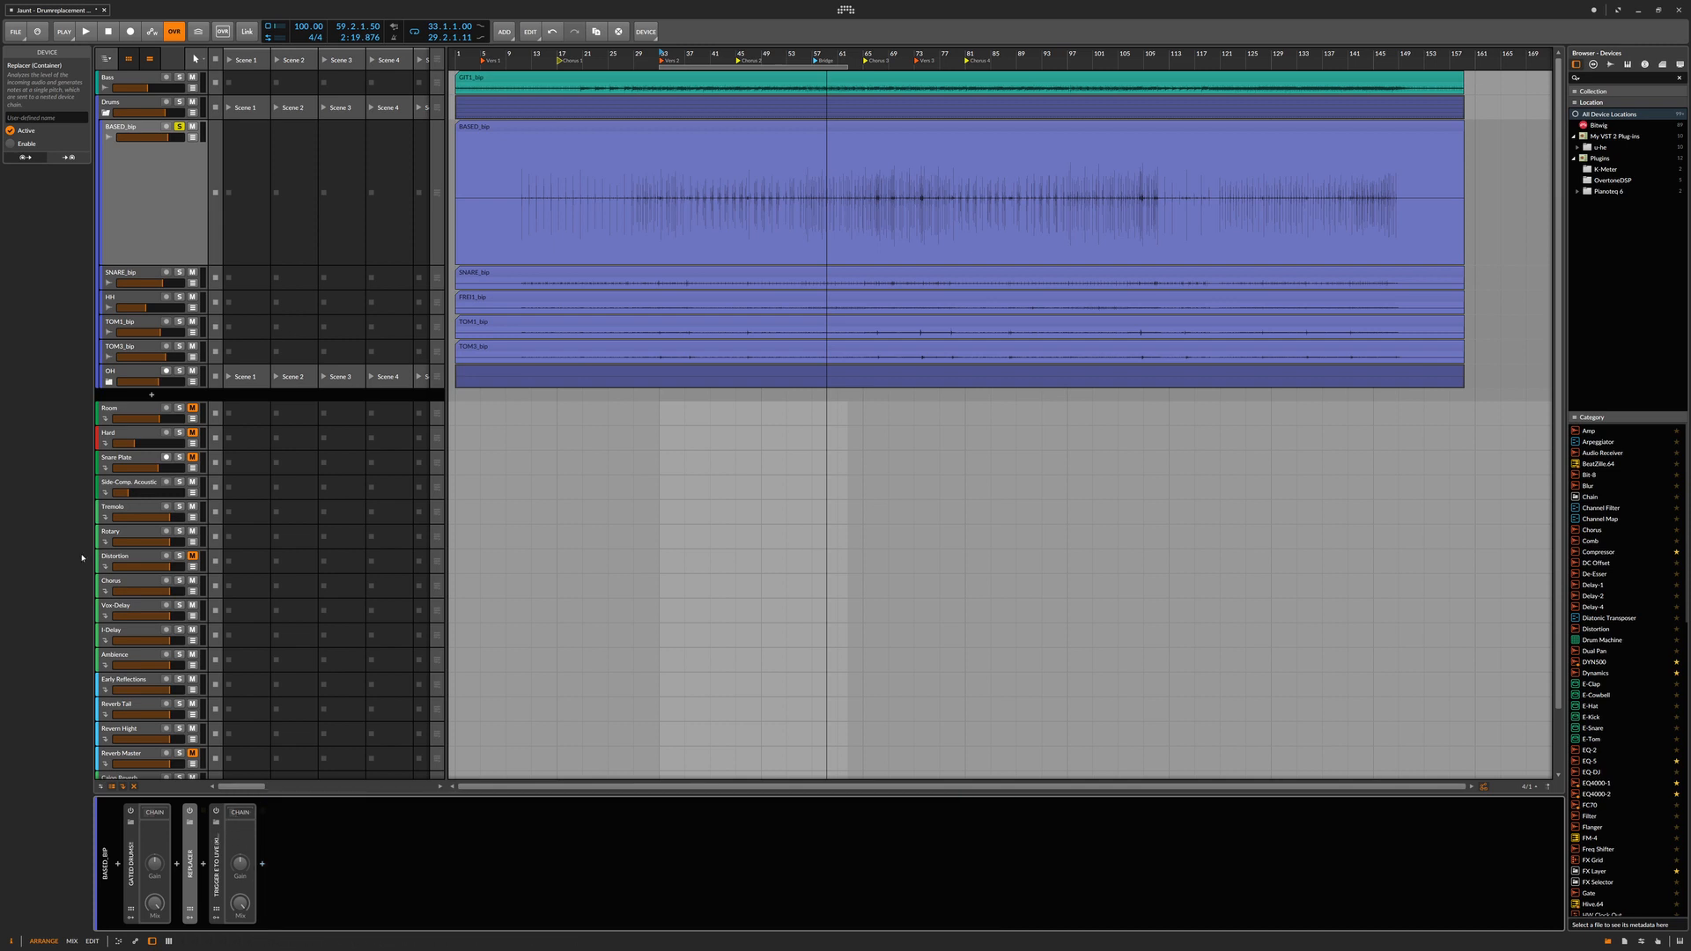
drag(121, 263, 132, 144)
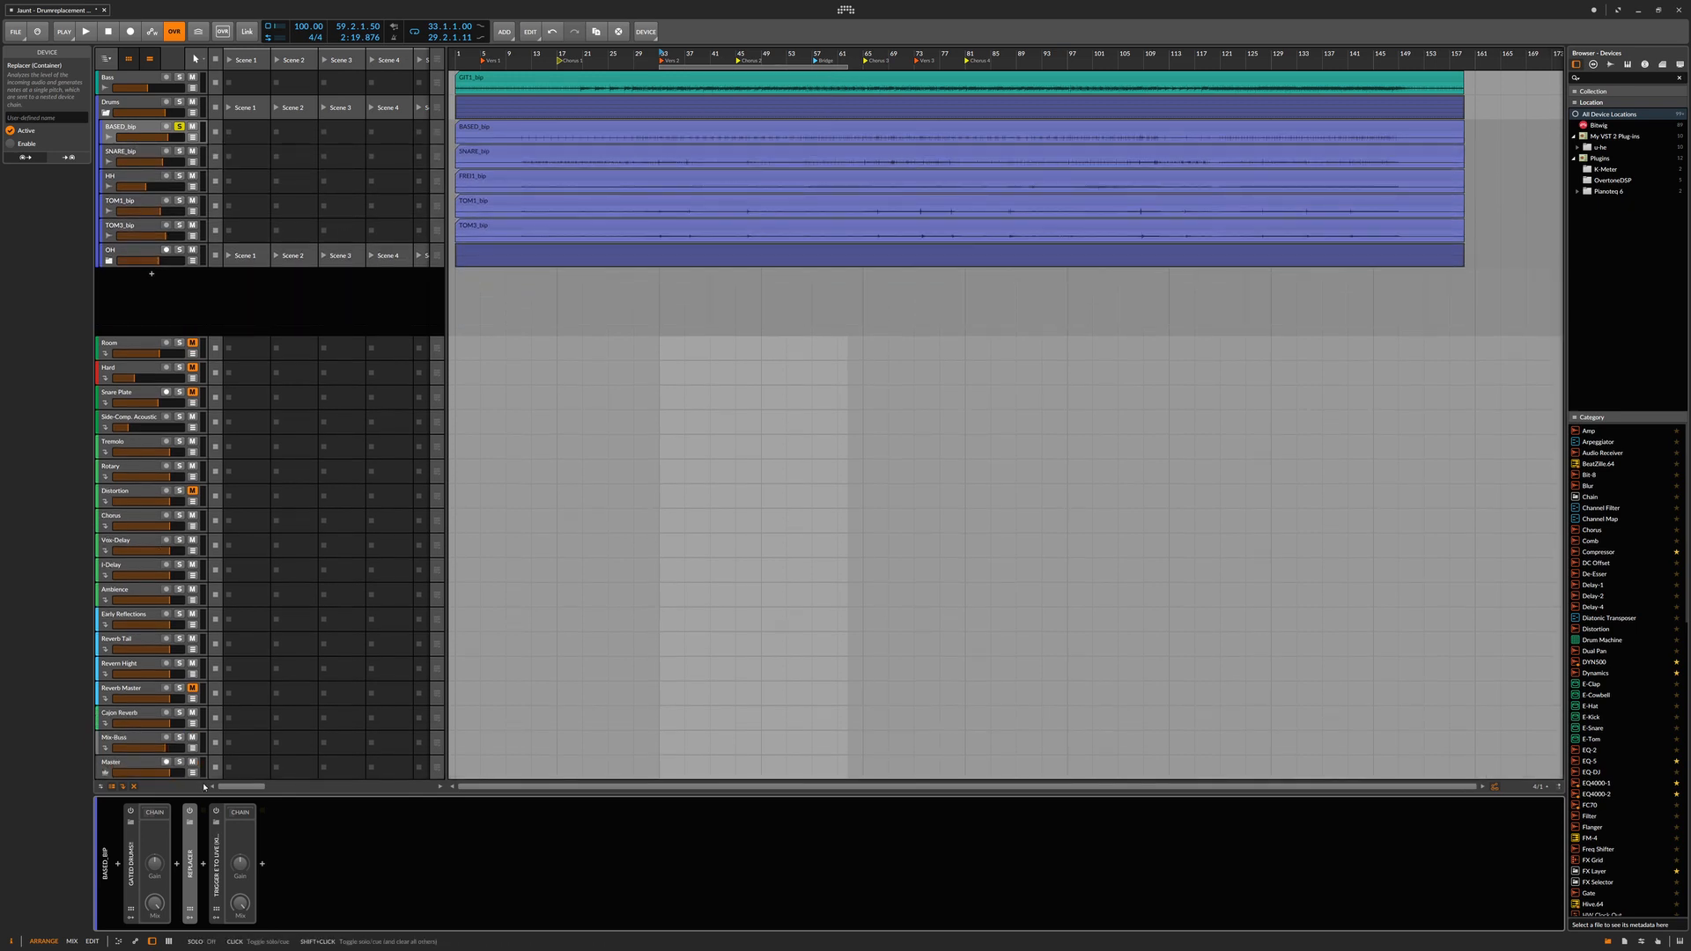
click(216, 812)
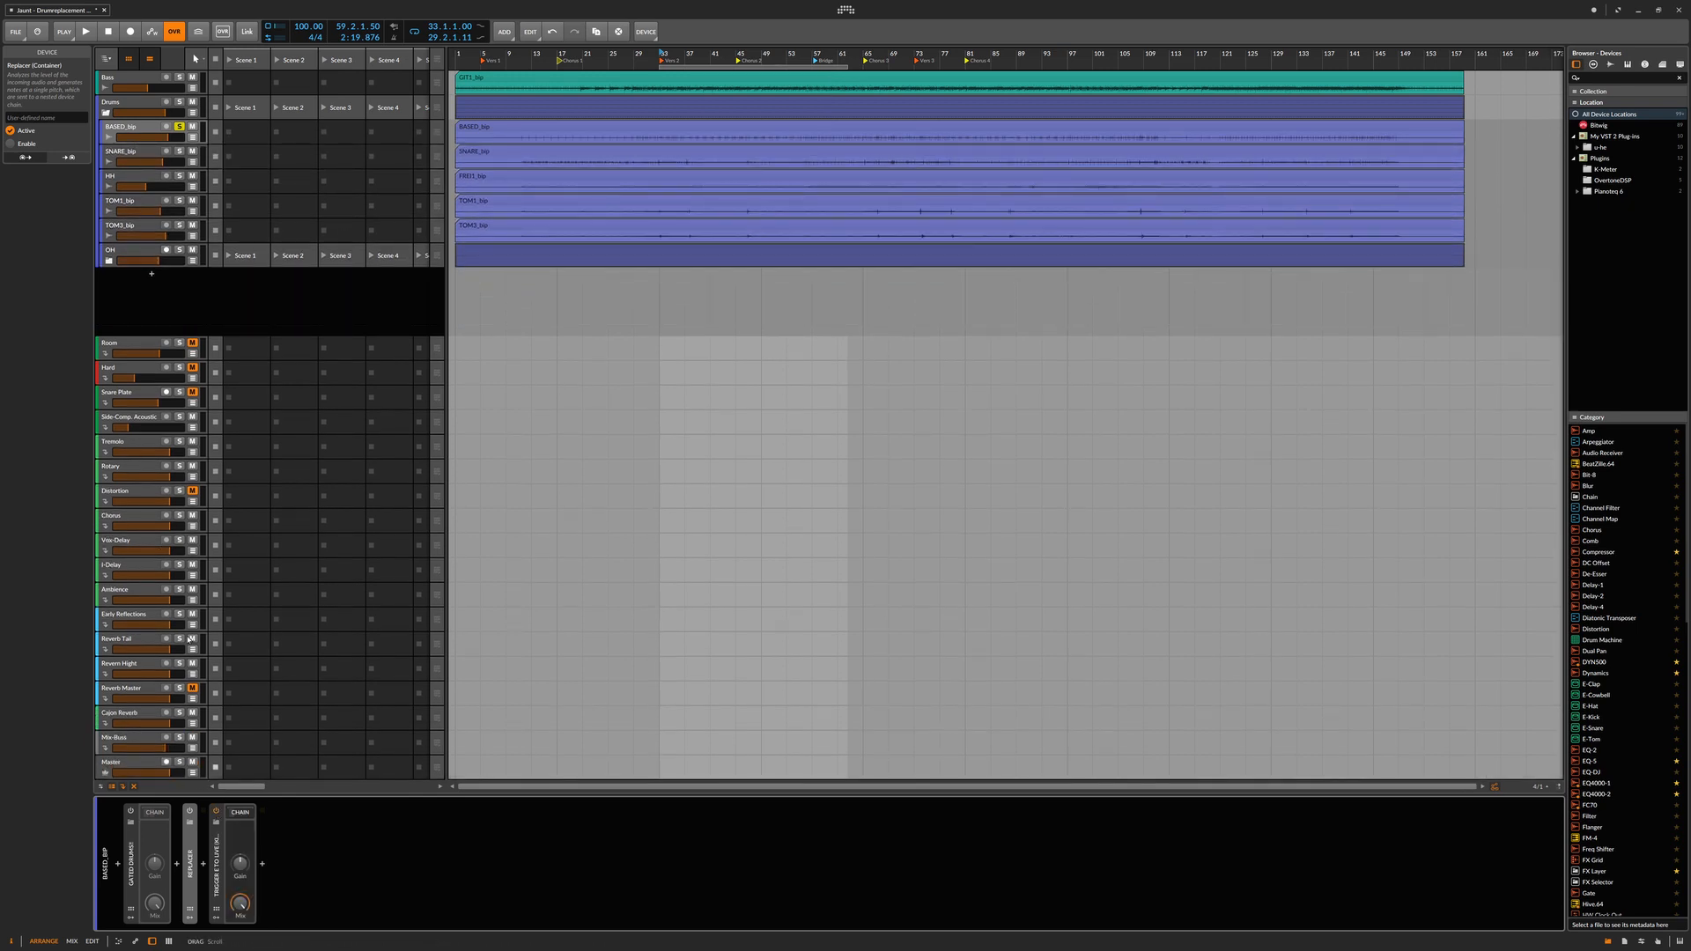
Solo and enlarge the SNARE_bip track and load the drum replacement preset "Trigger MS to live (Snare - close)" onto it
click(138, 159)
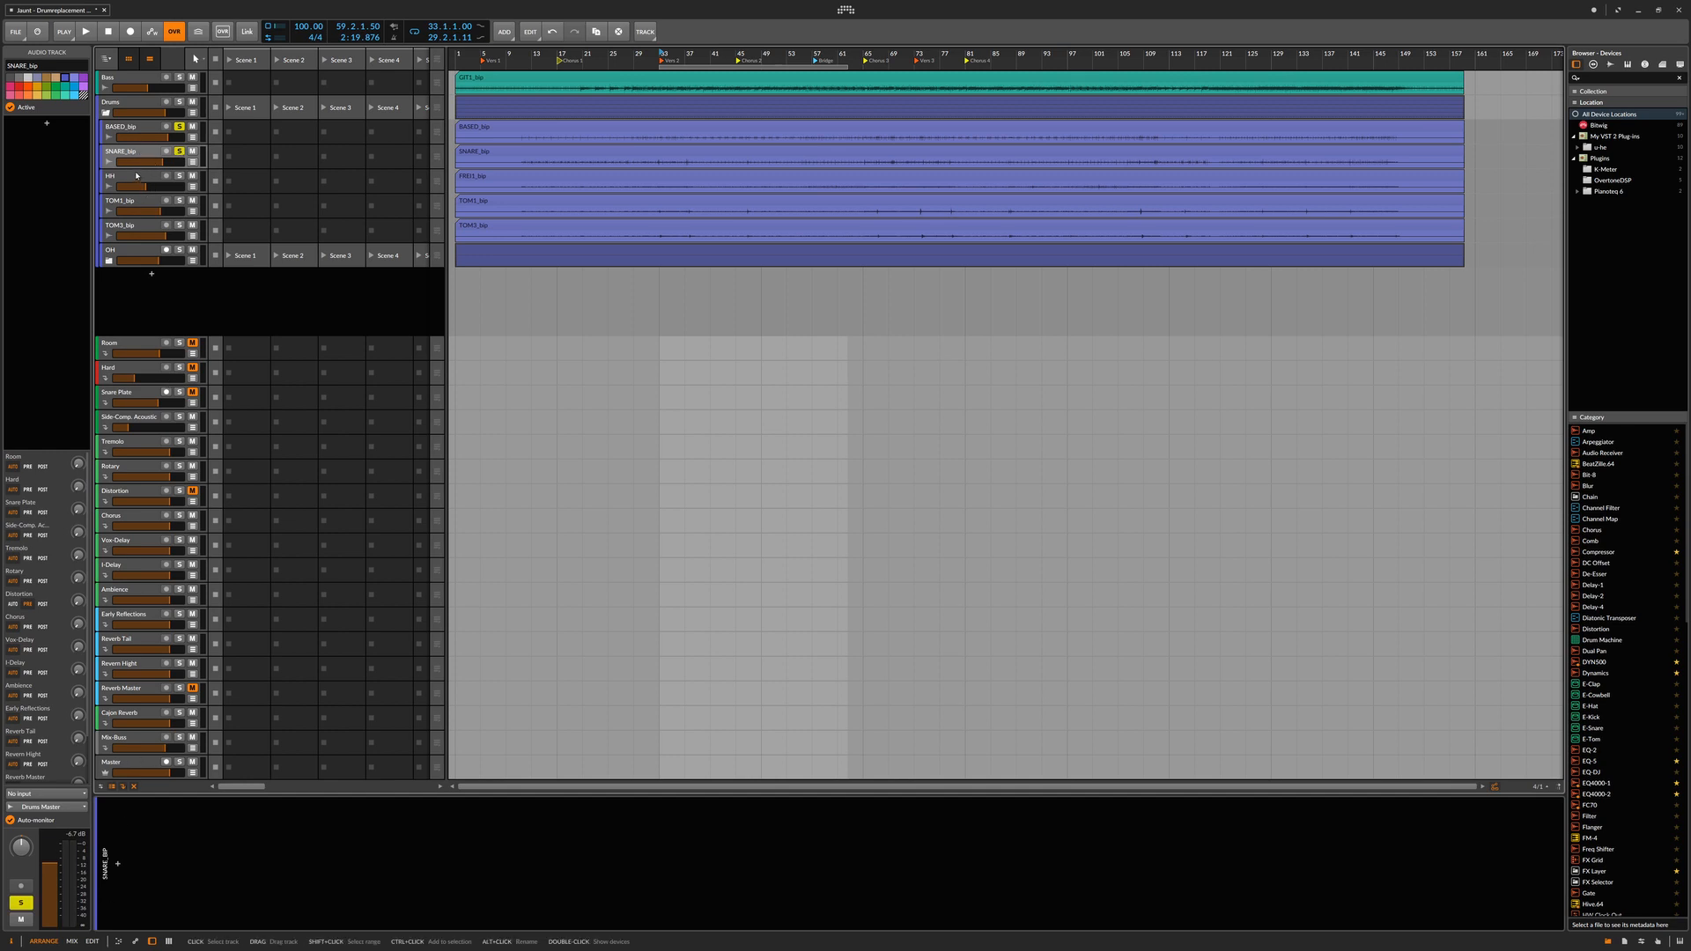
drag(148, 167, 148, 256)
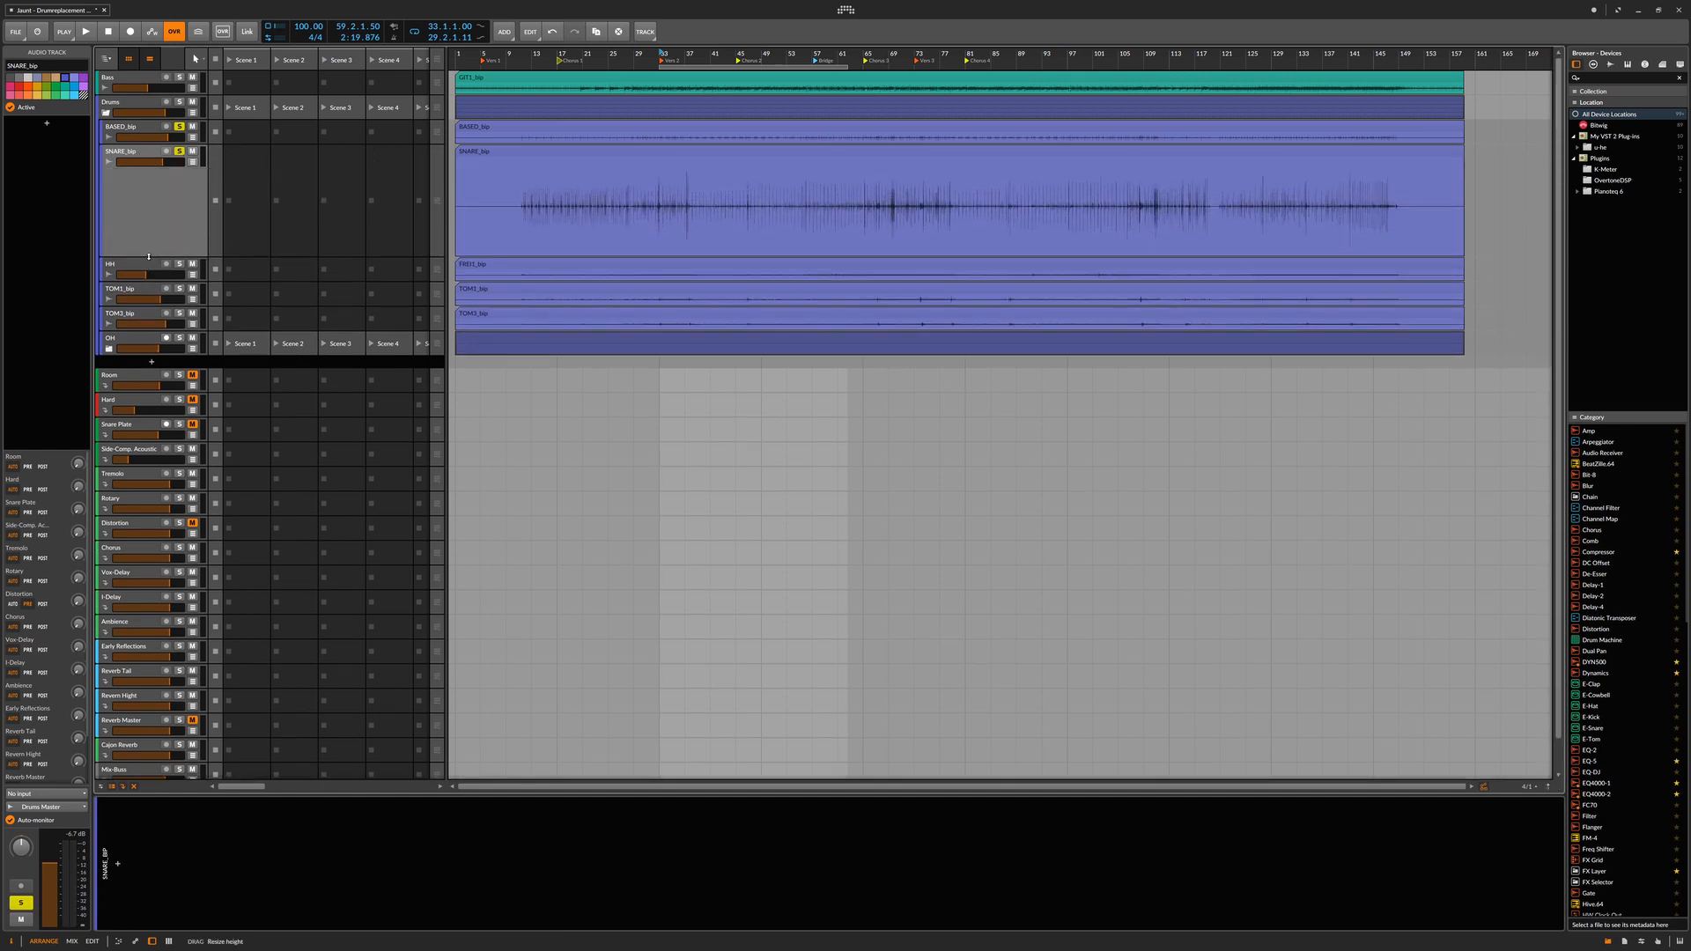
click(117, 863)
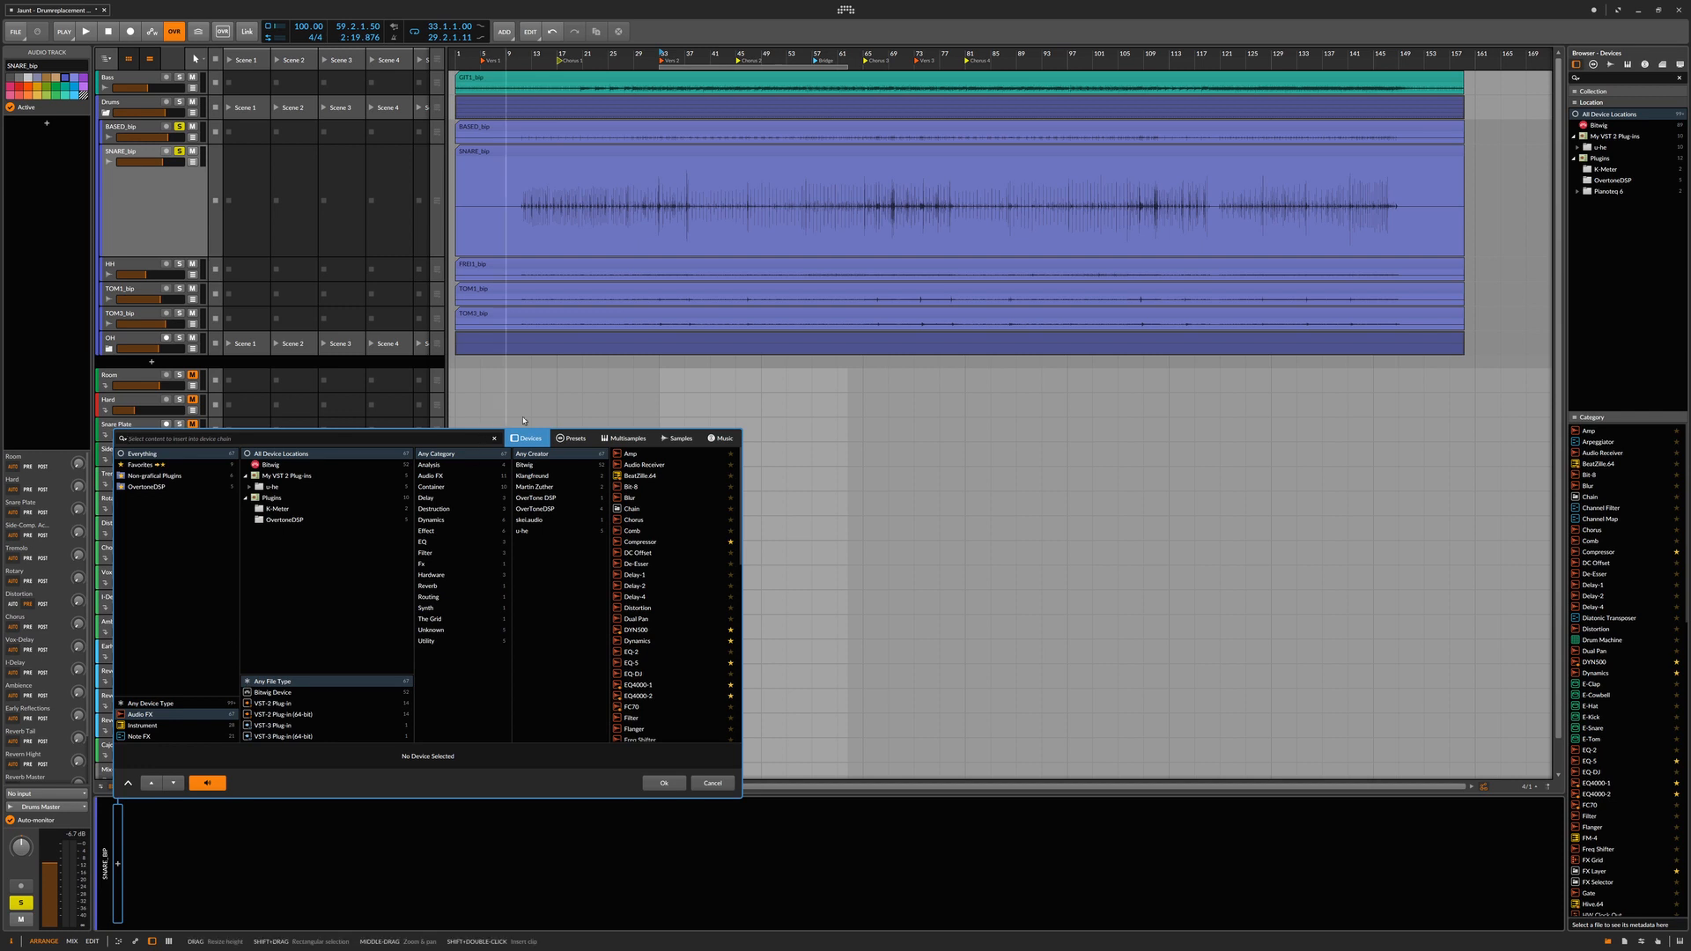
click(571, 437)
click(154, 498)
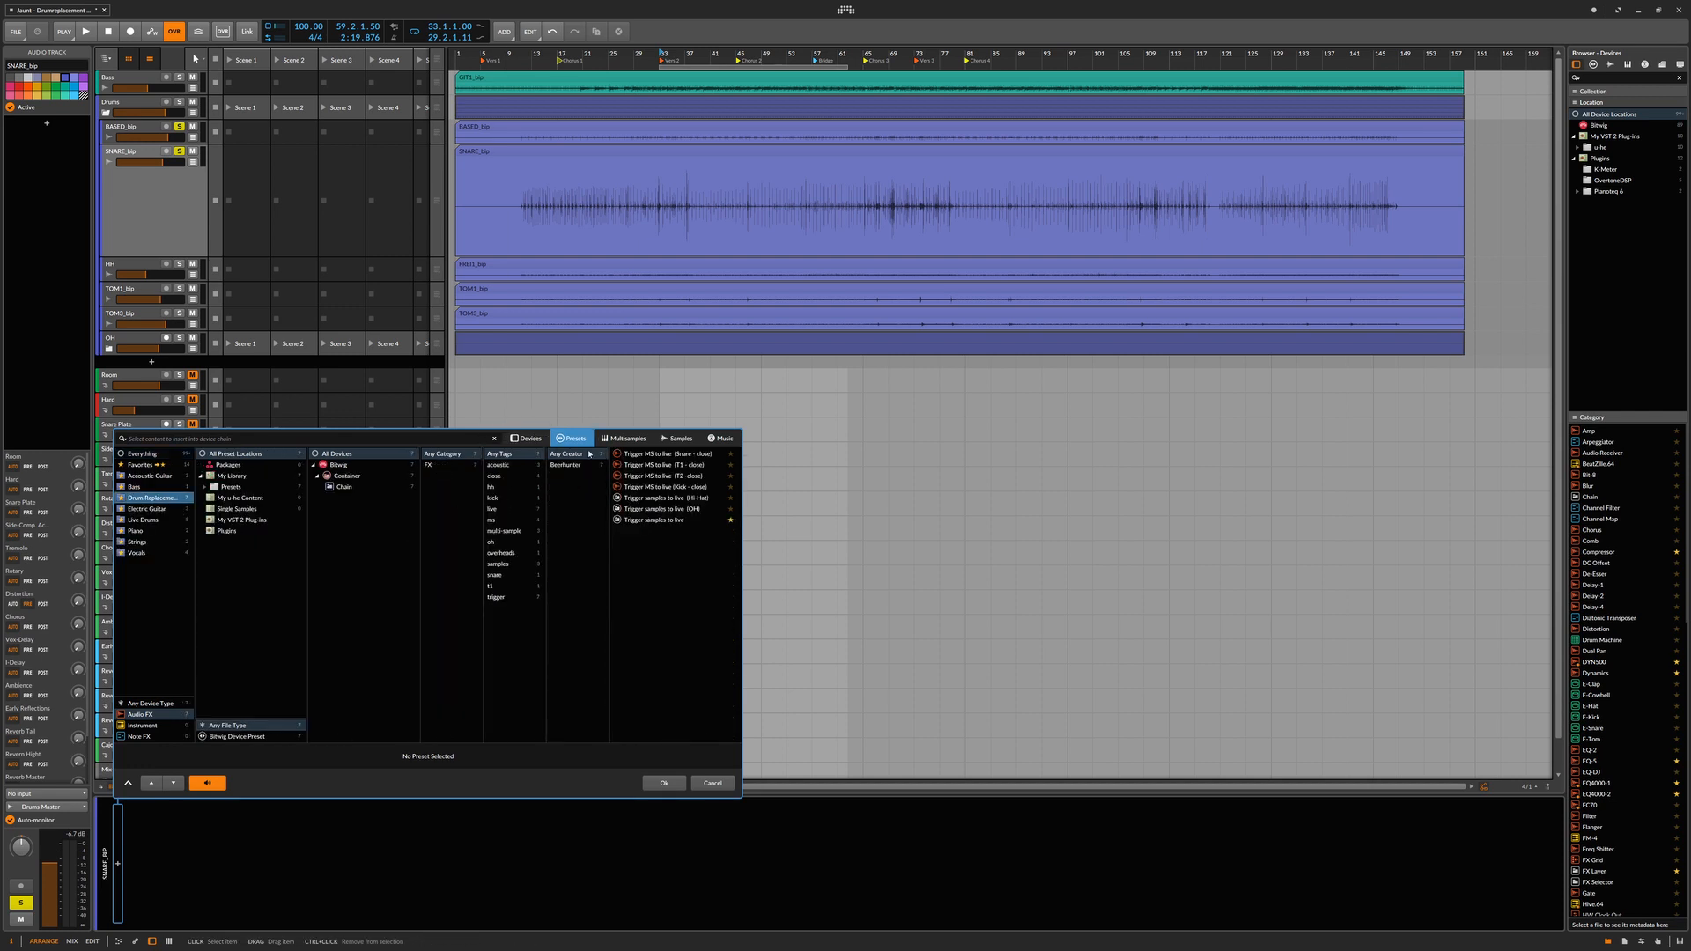
double_click(669, 454)
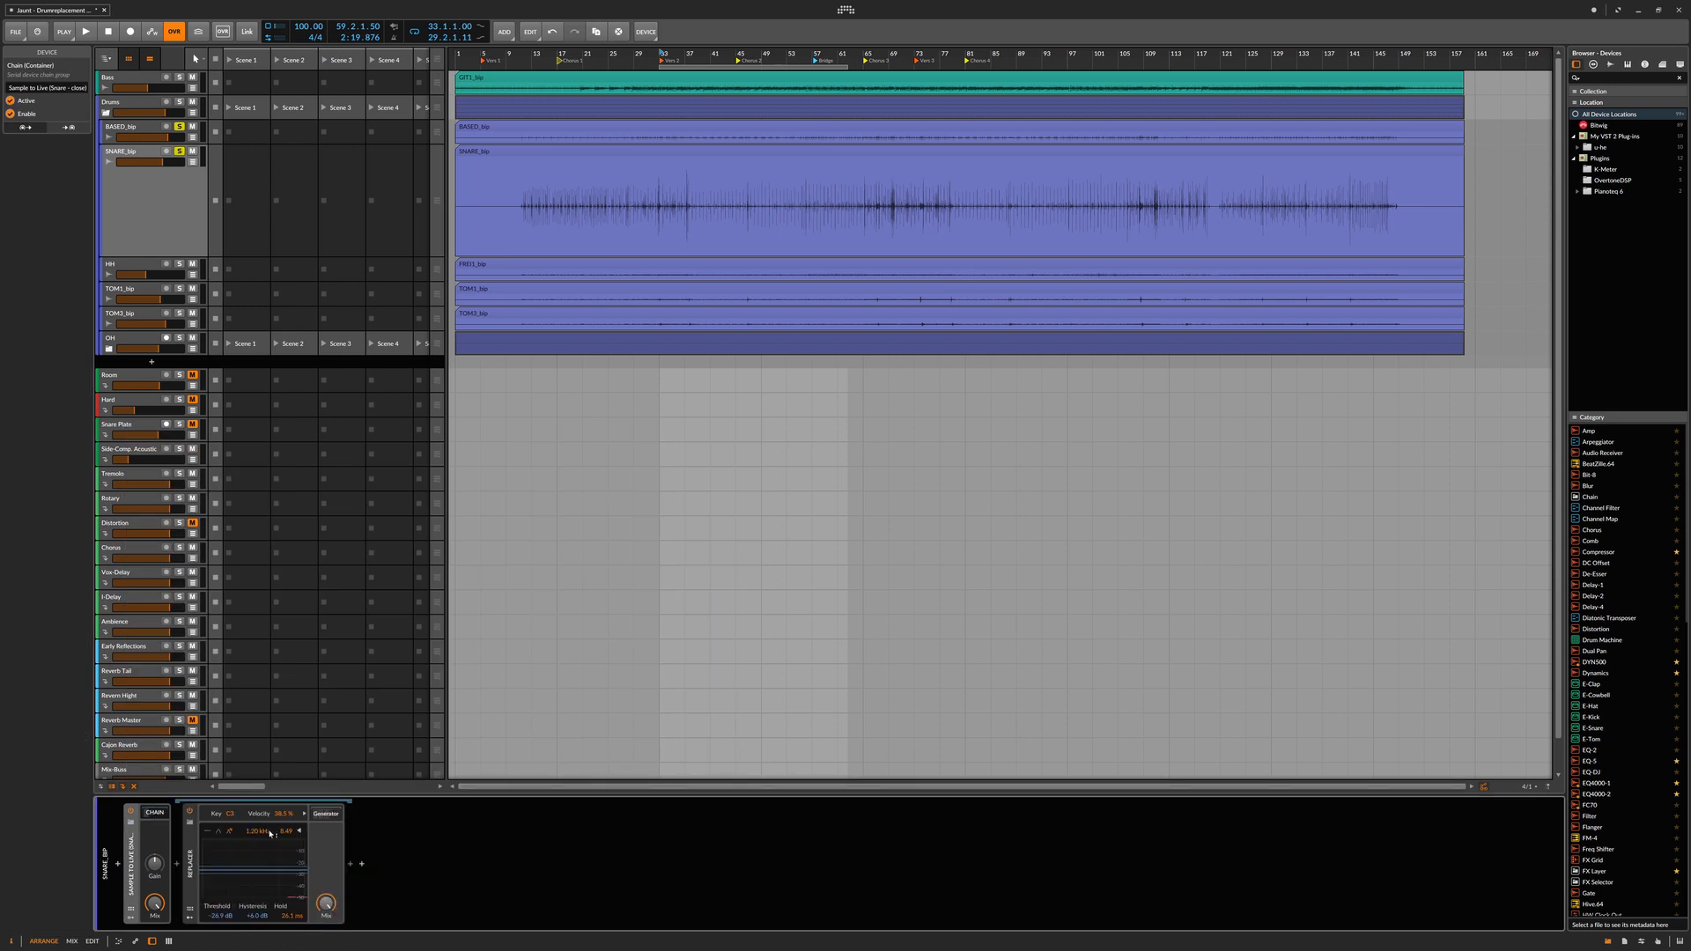
Examine the snare preset's Sampler and the devices in its FX chain, hiding the FX chain again
click(326, 815)
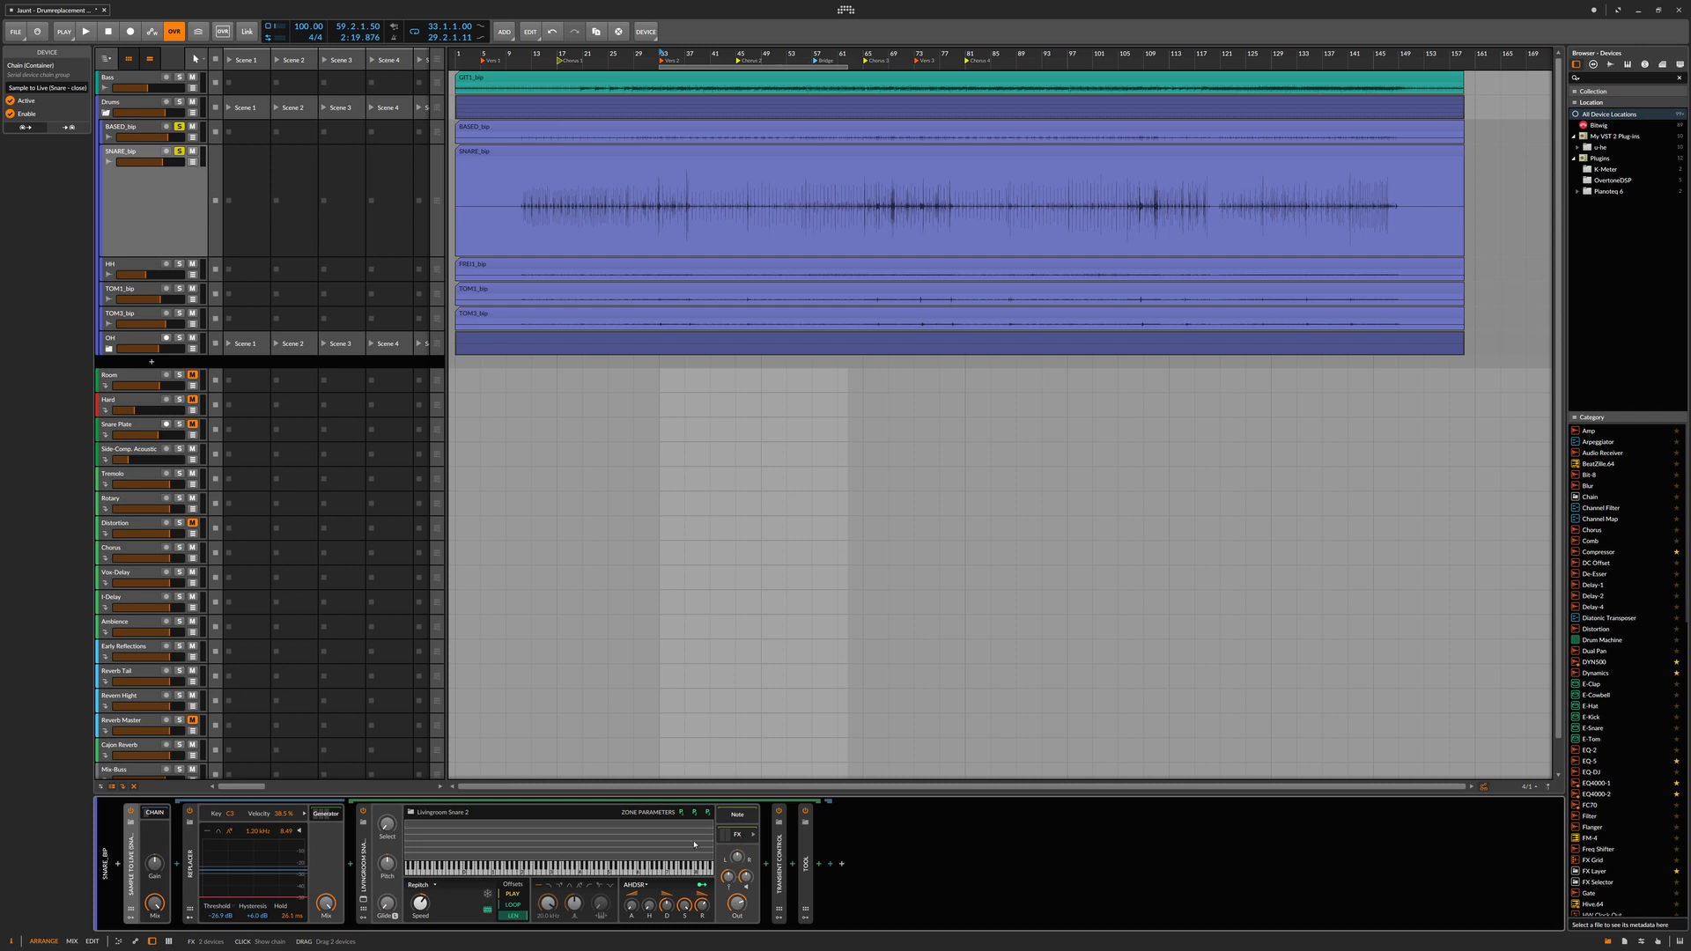
click(737, 835)
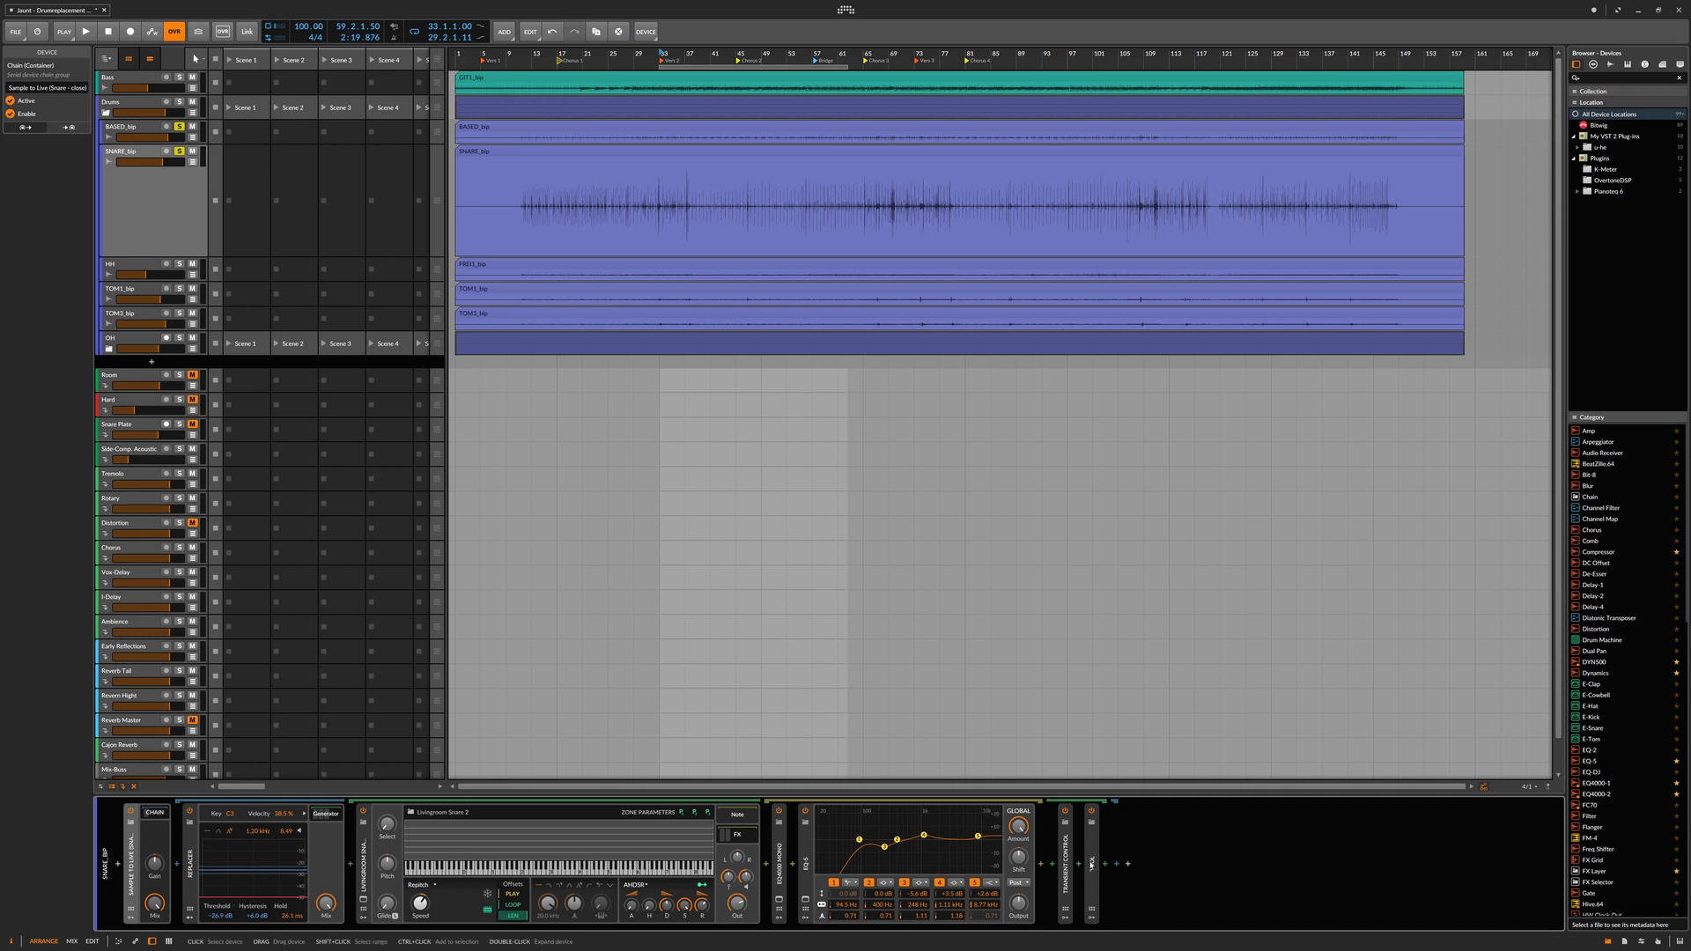
click(738, 835)
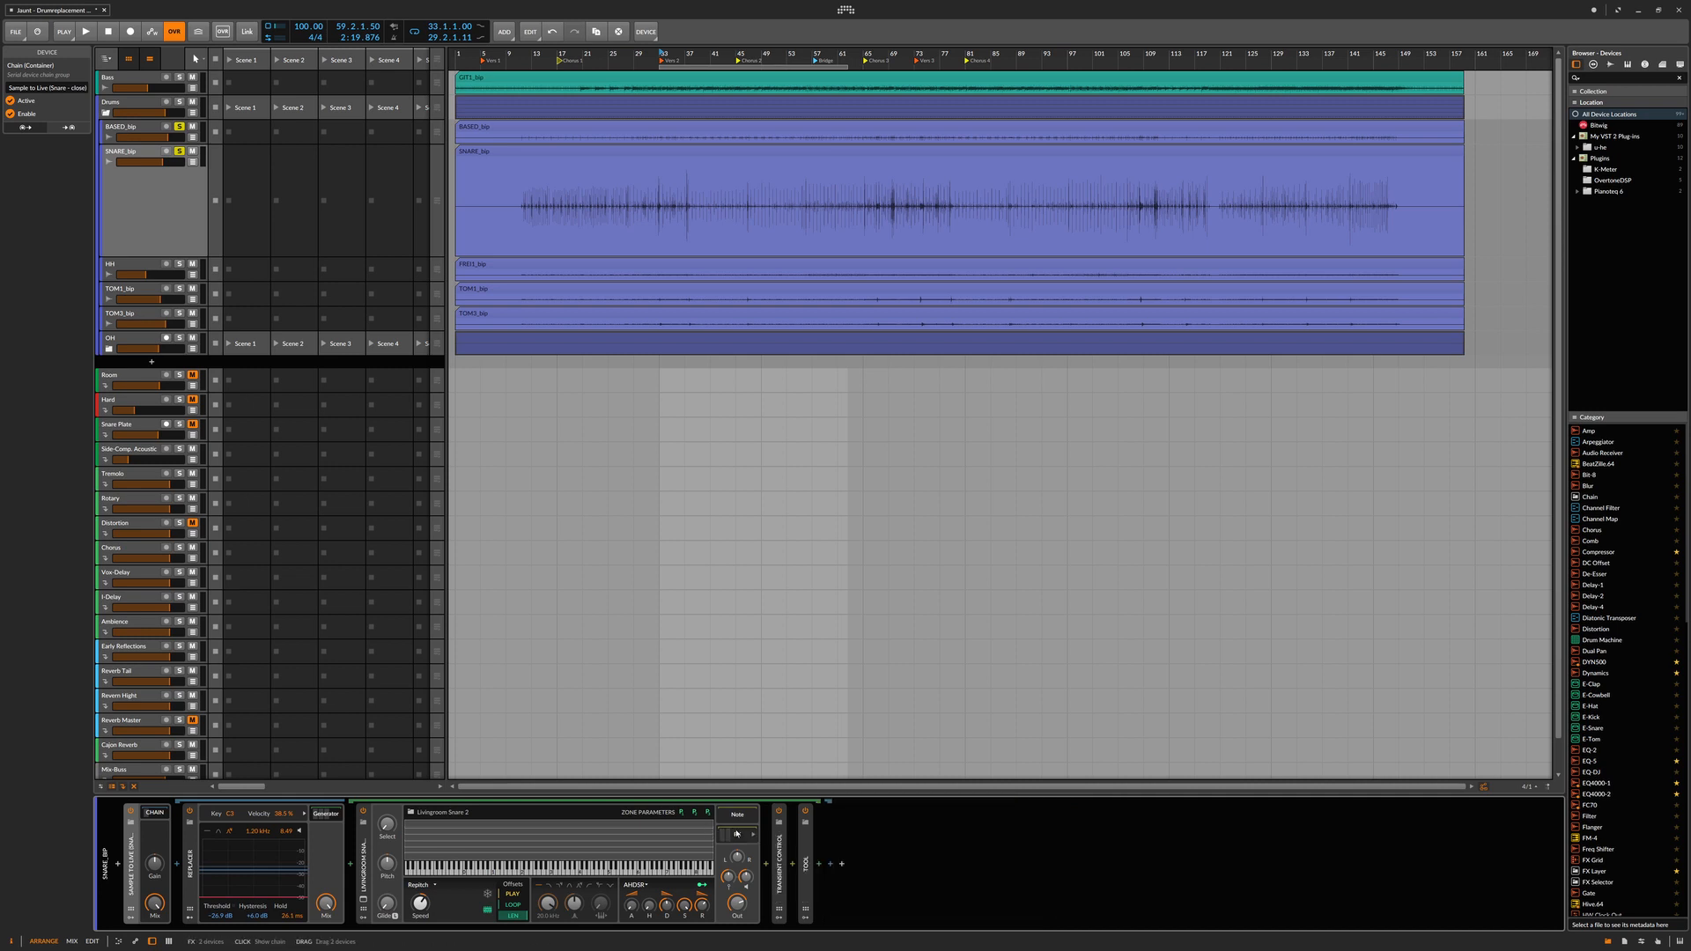
Unfold the Transient Control and Tool devices in the snare chain, and show BASED_bip's kick trigger chain with its Replacer modulators hidden
double_click(778, 859)
double_click(923, 866)
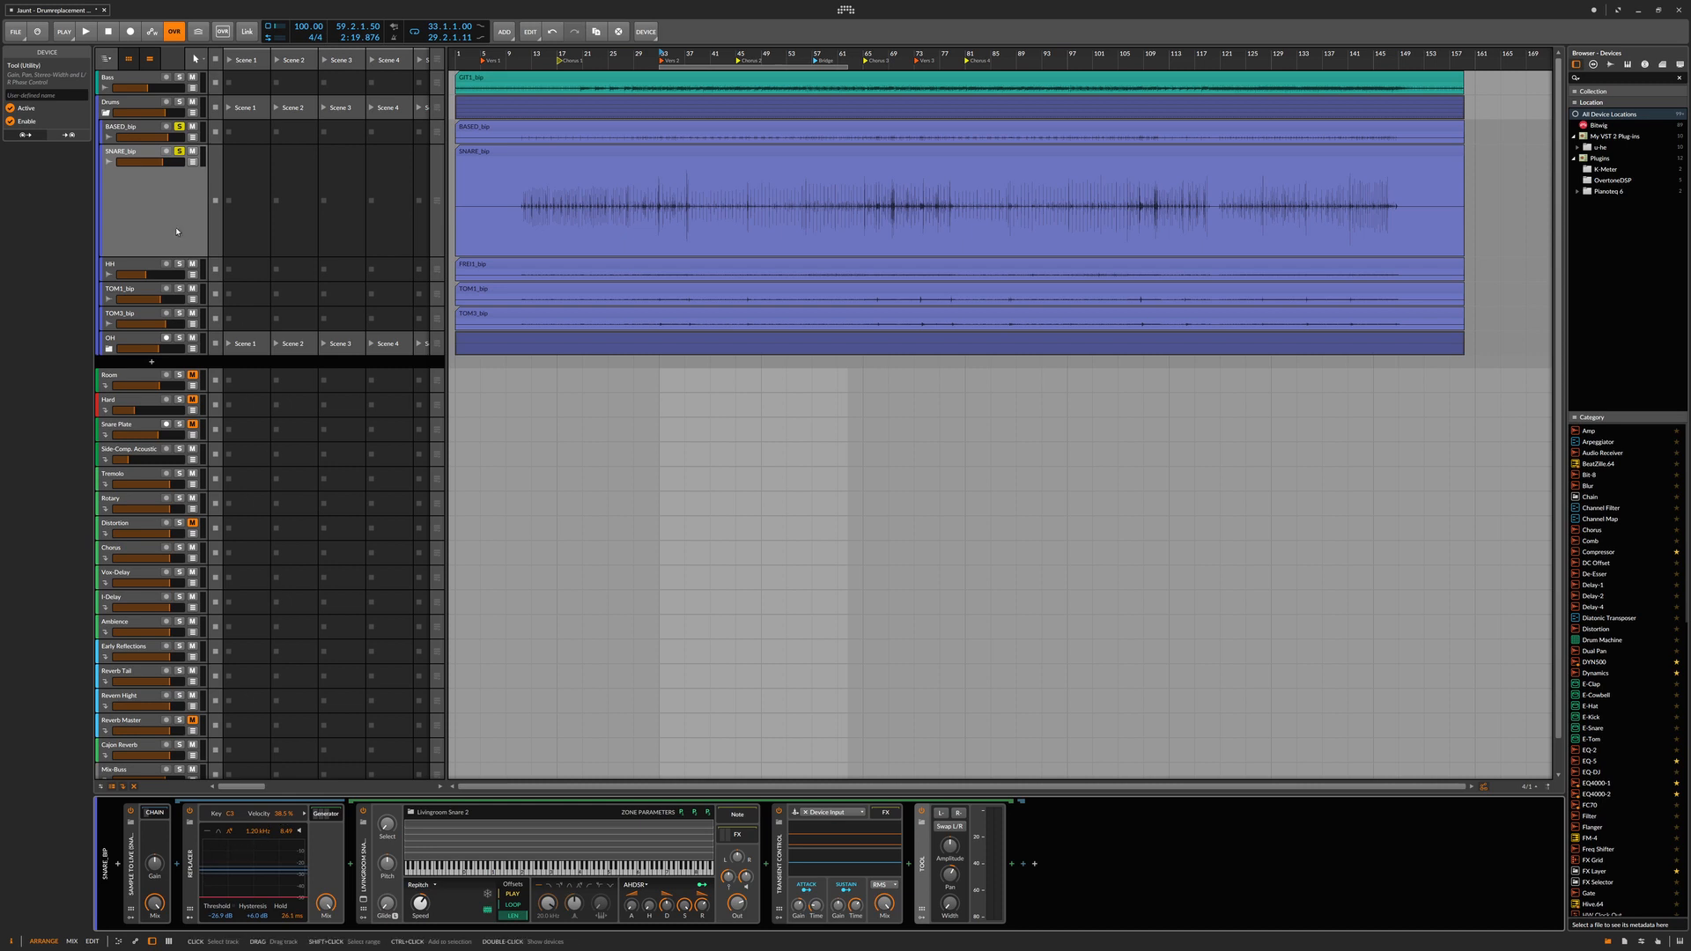
click(143, 127)
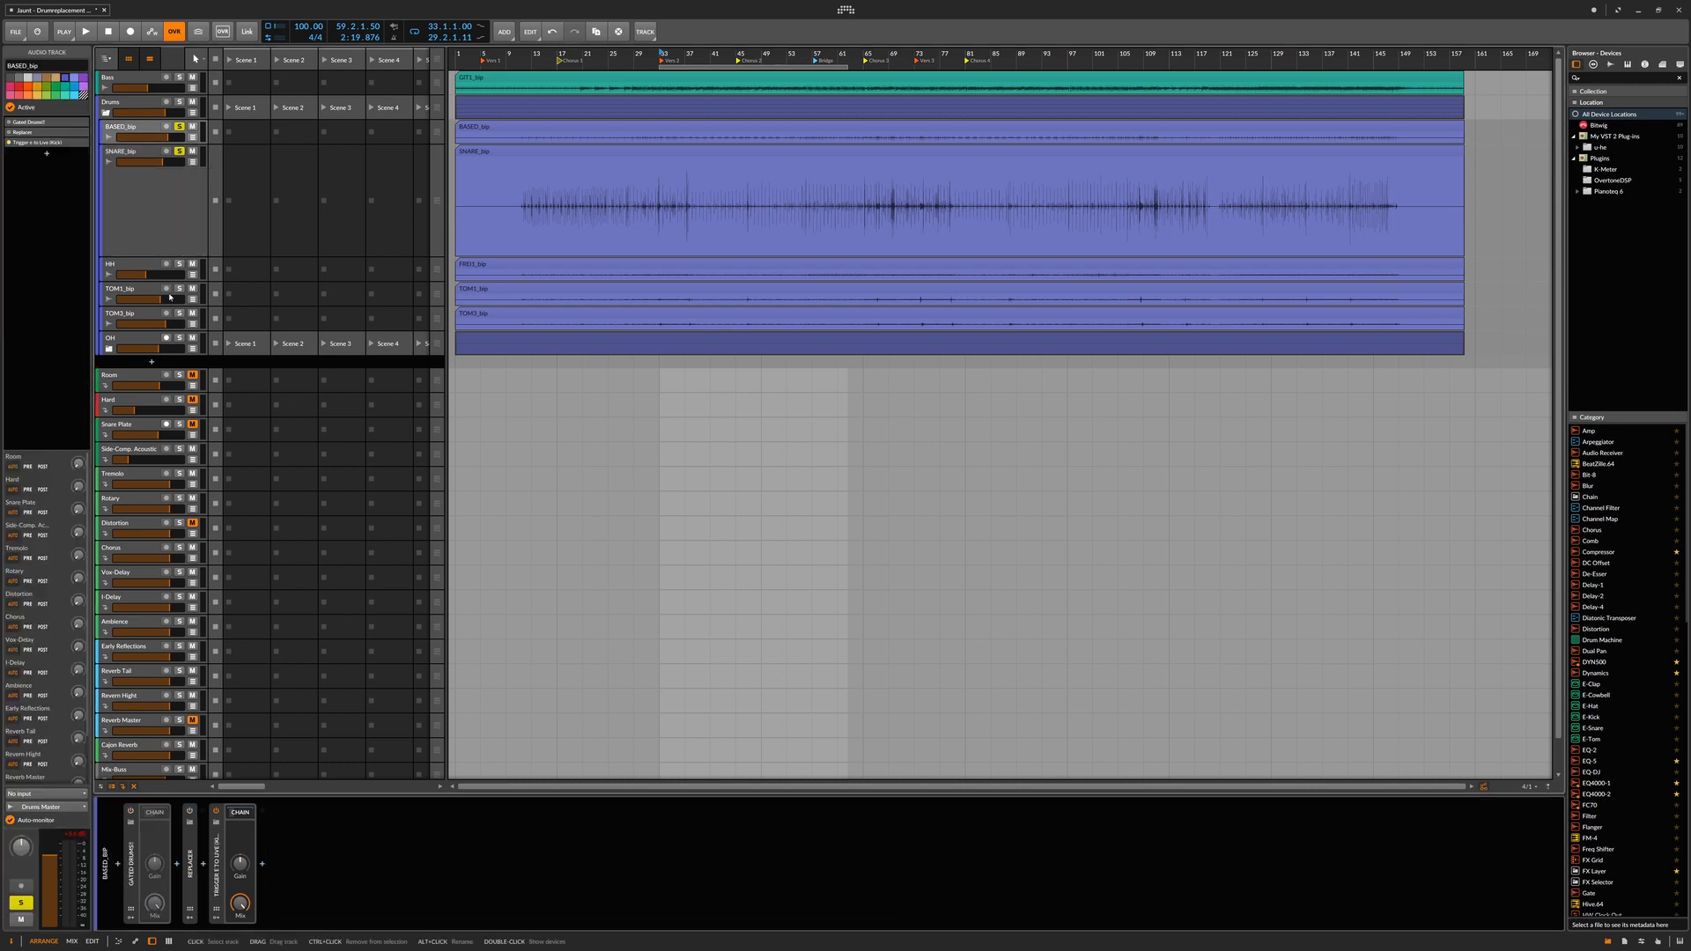
click(240, 812)
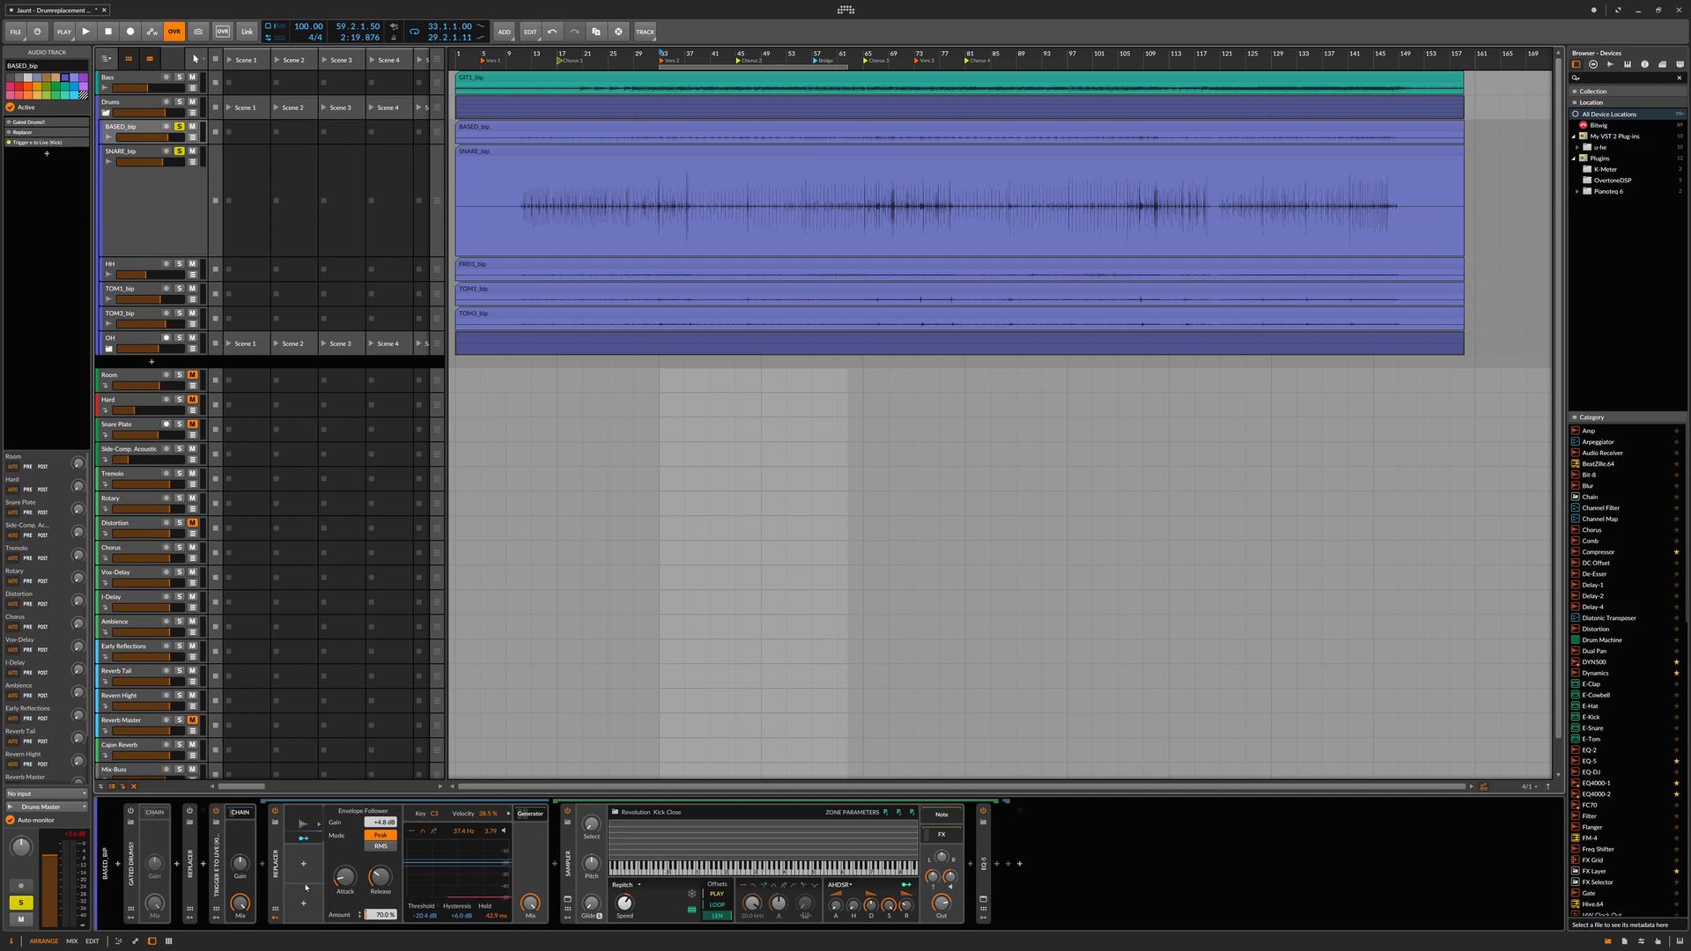
click(276, 918)
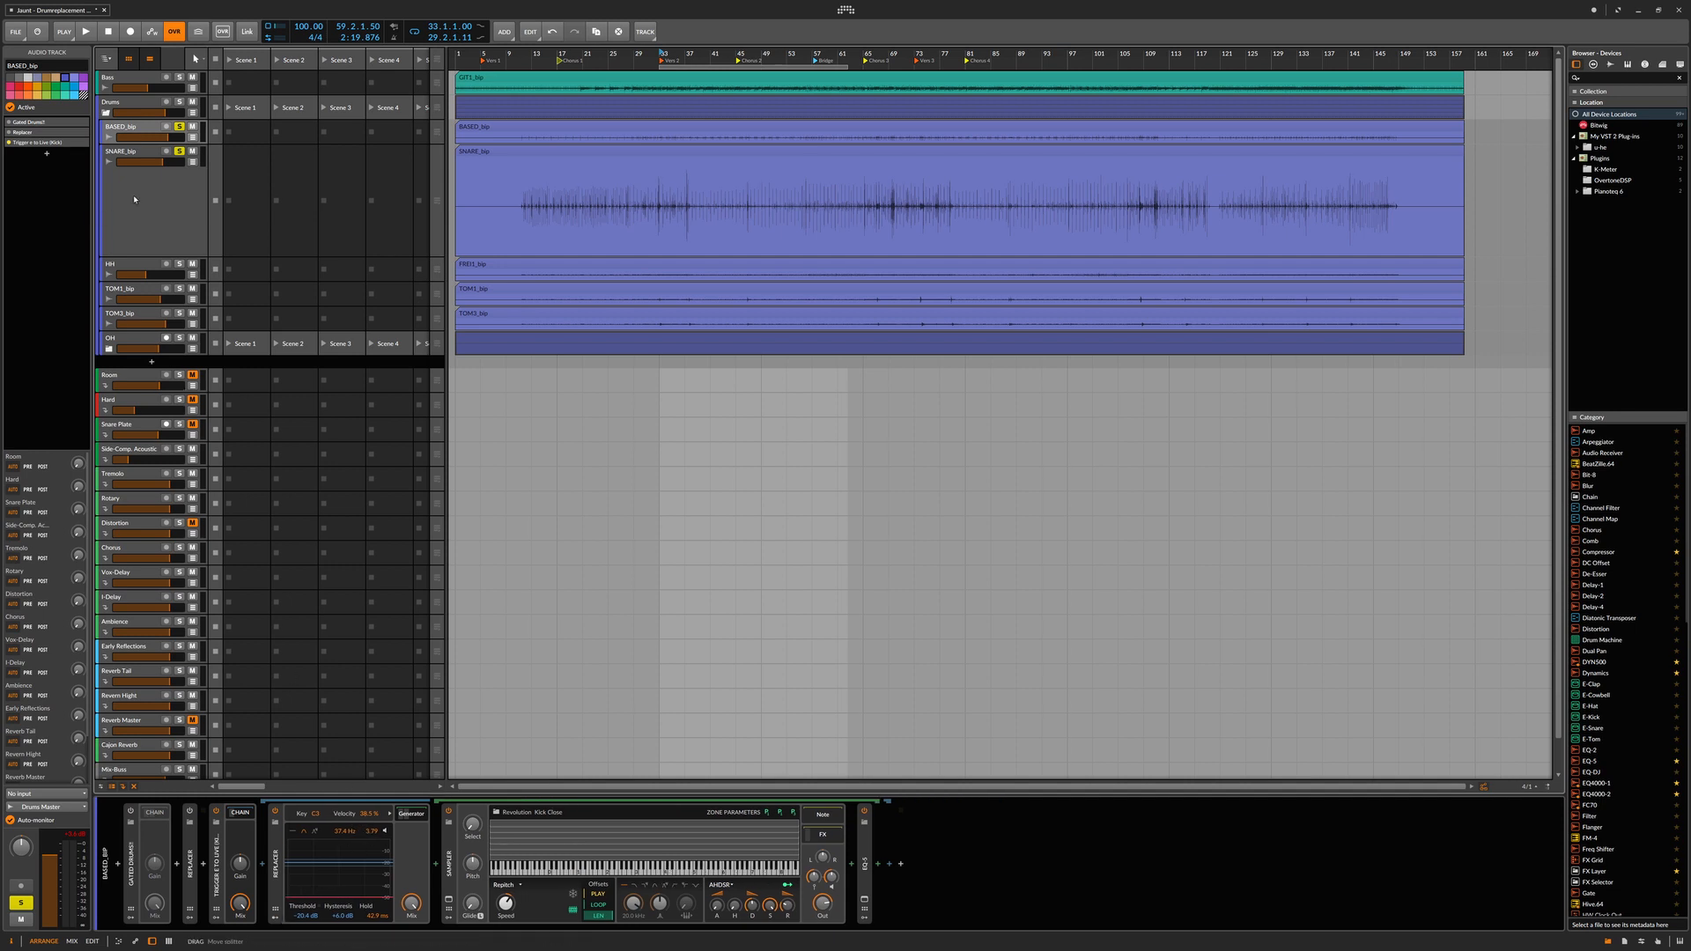
Compare the Replacer settings, including the hold time, between the SNARE_bip and BASED_bip trigger chains
key(Down)
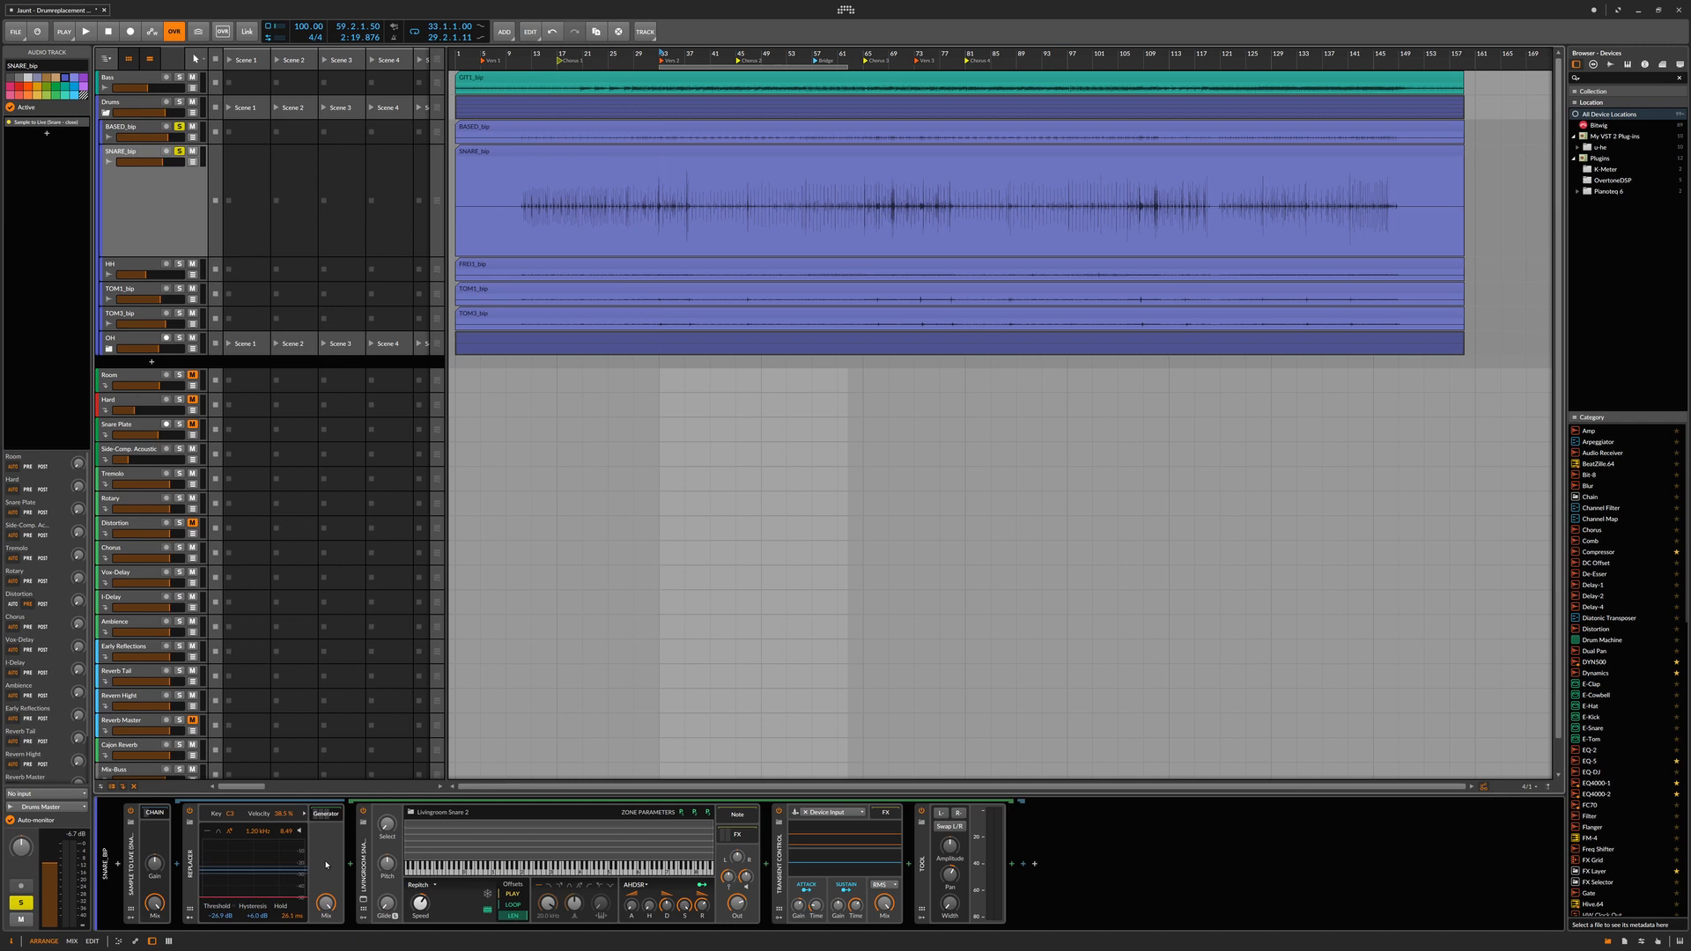
click(135, 128)
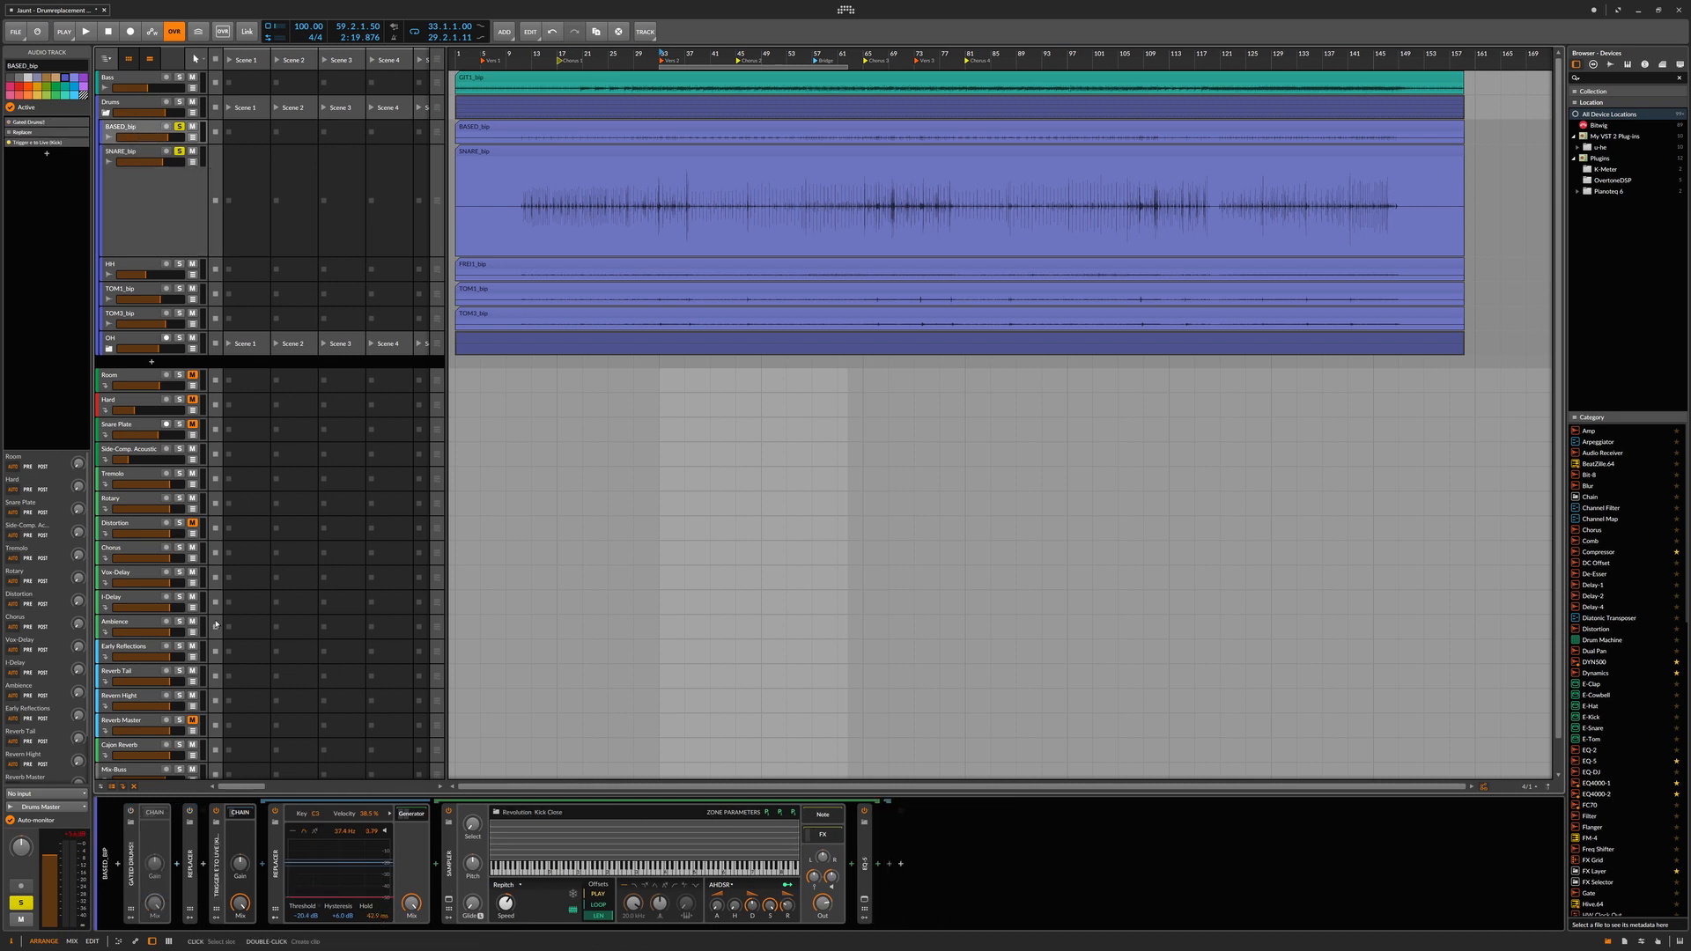
click(149, 179)
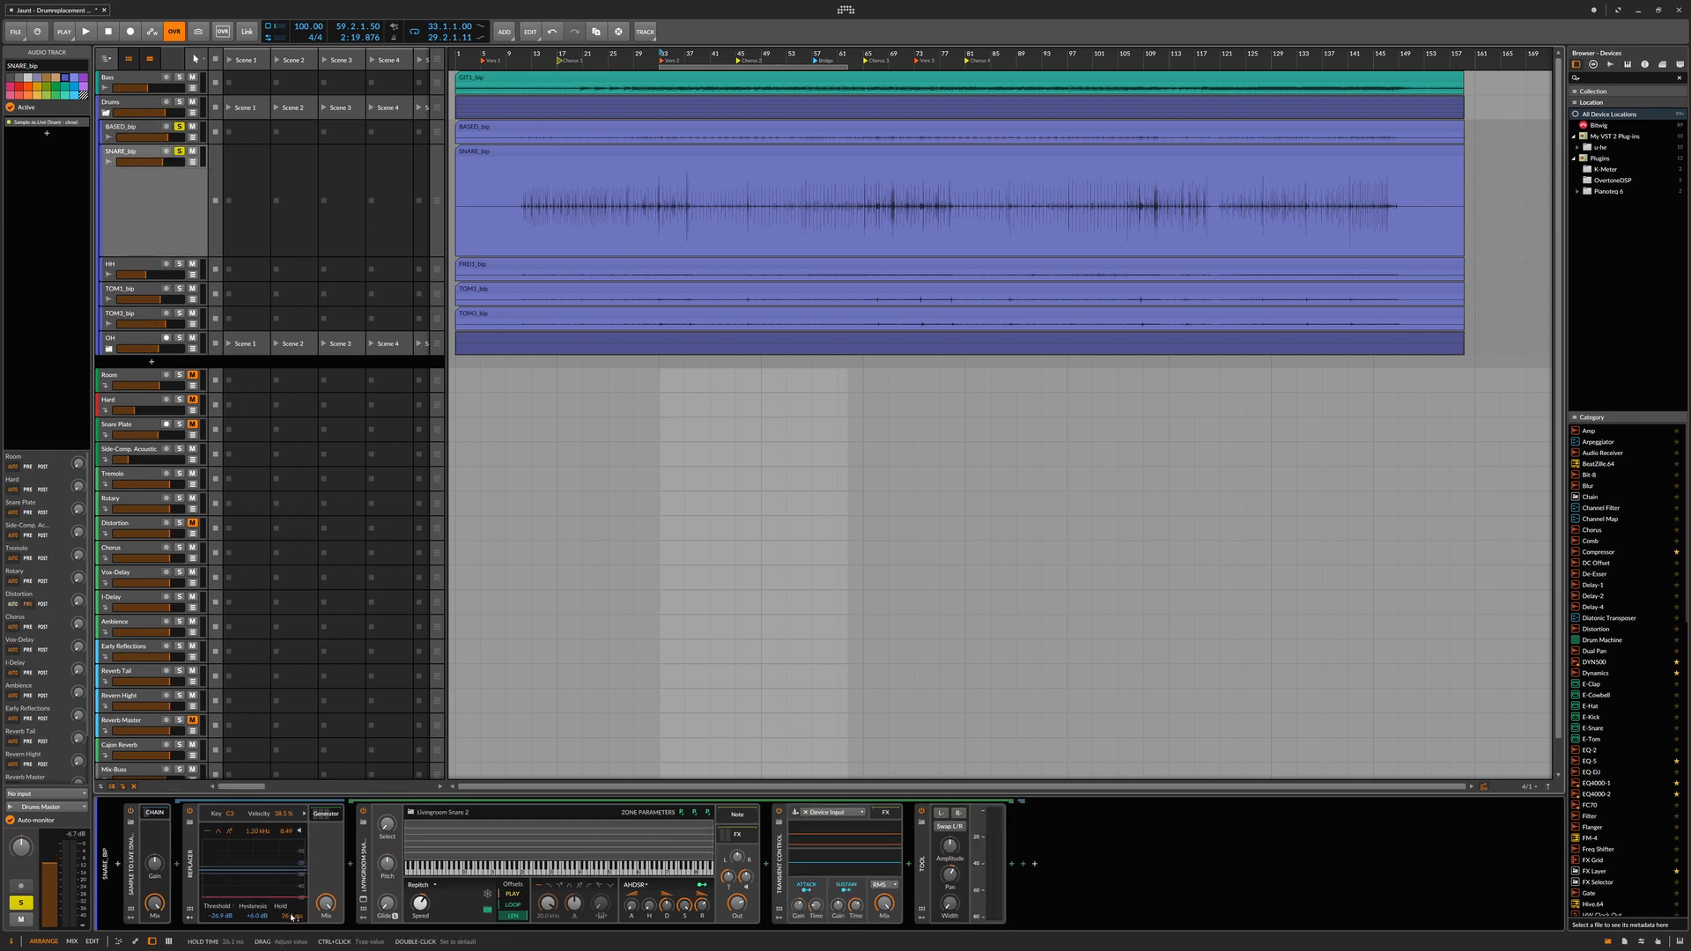
click(124, 128)
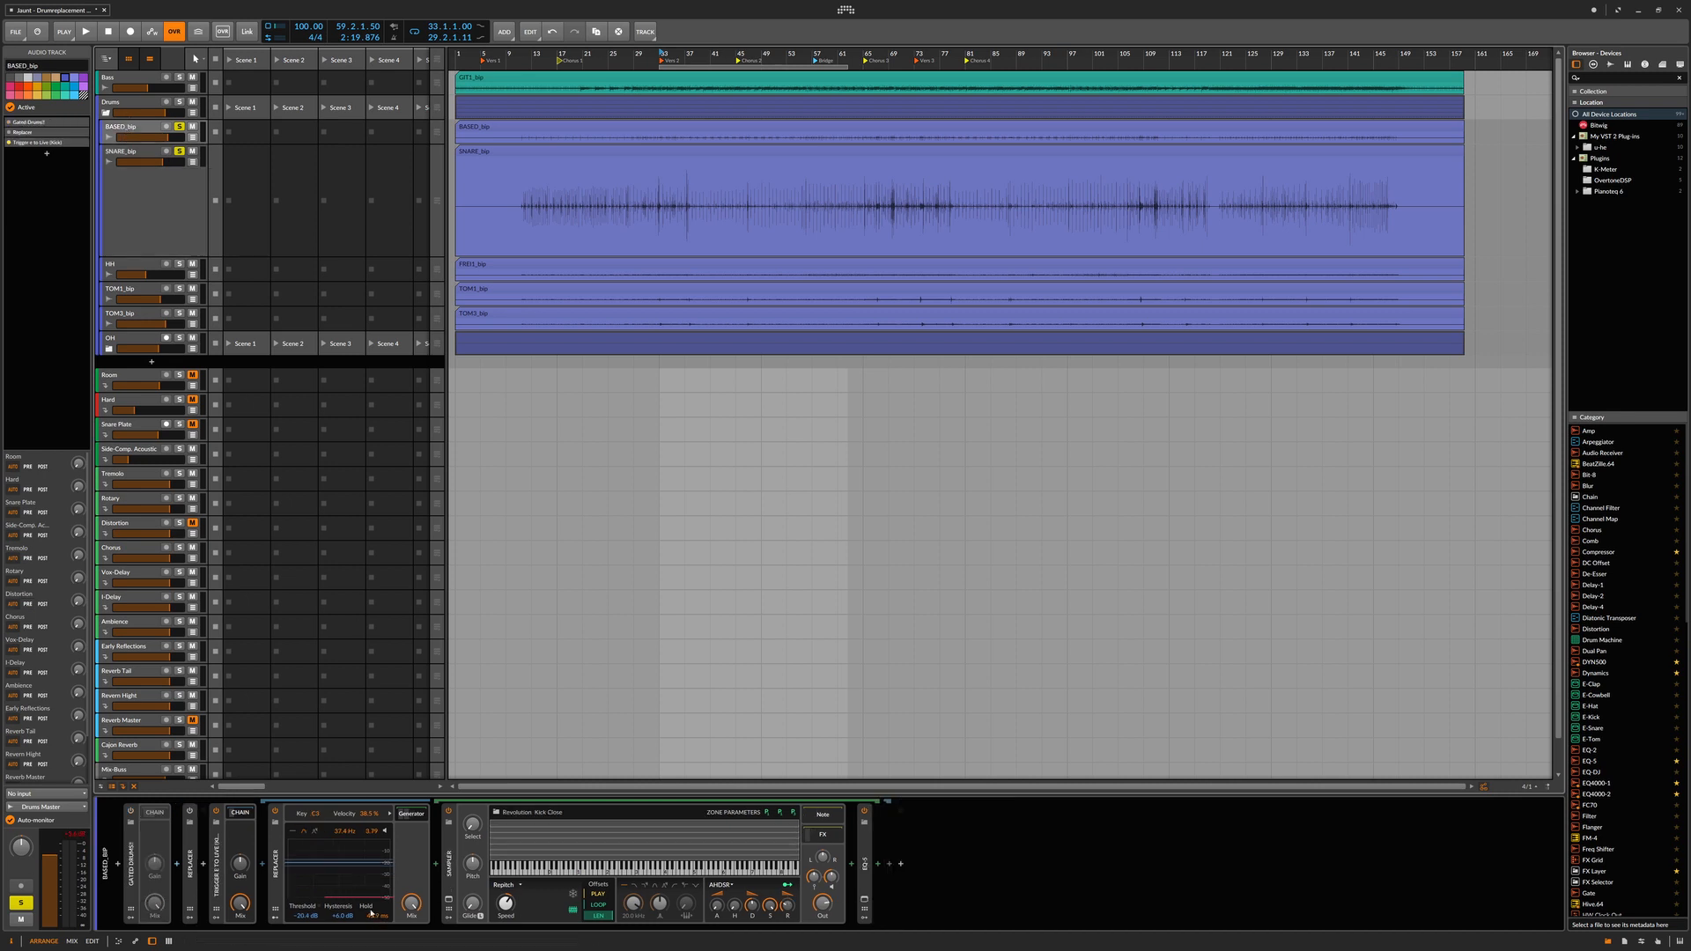
click(124, 199)
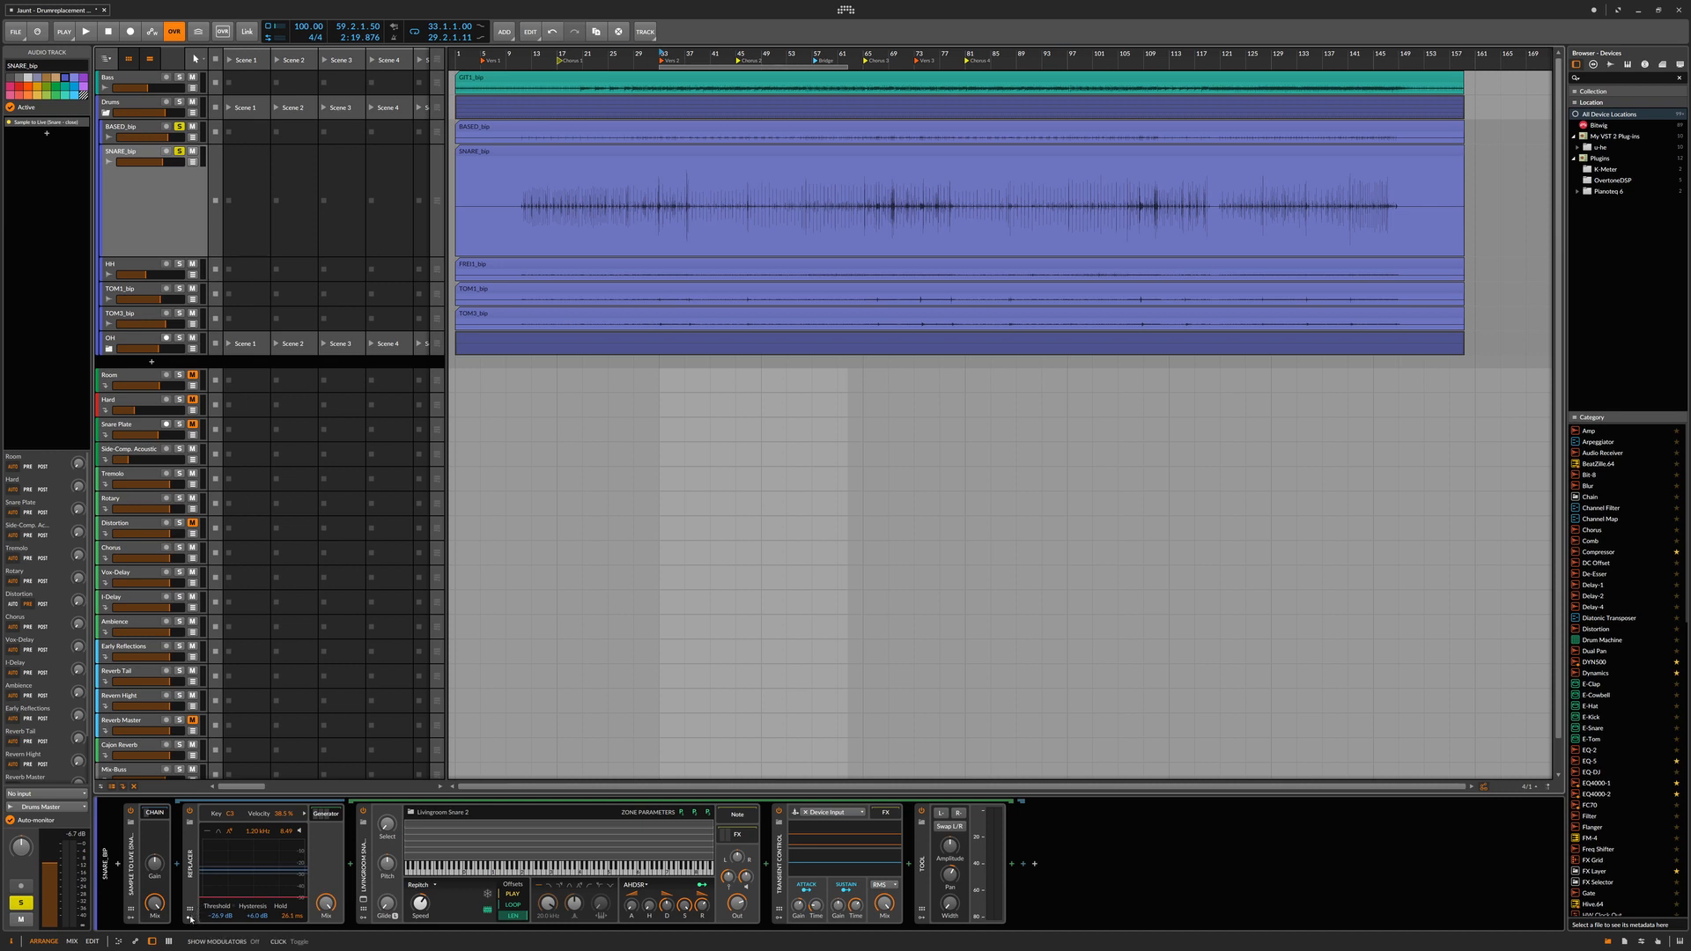
Show the snare Replacer's modulators and examine the settings and mapped parameters of Envelope Follower 1
click(190, 919)
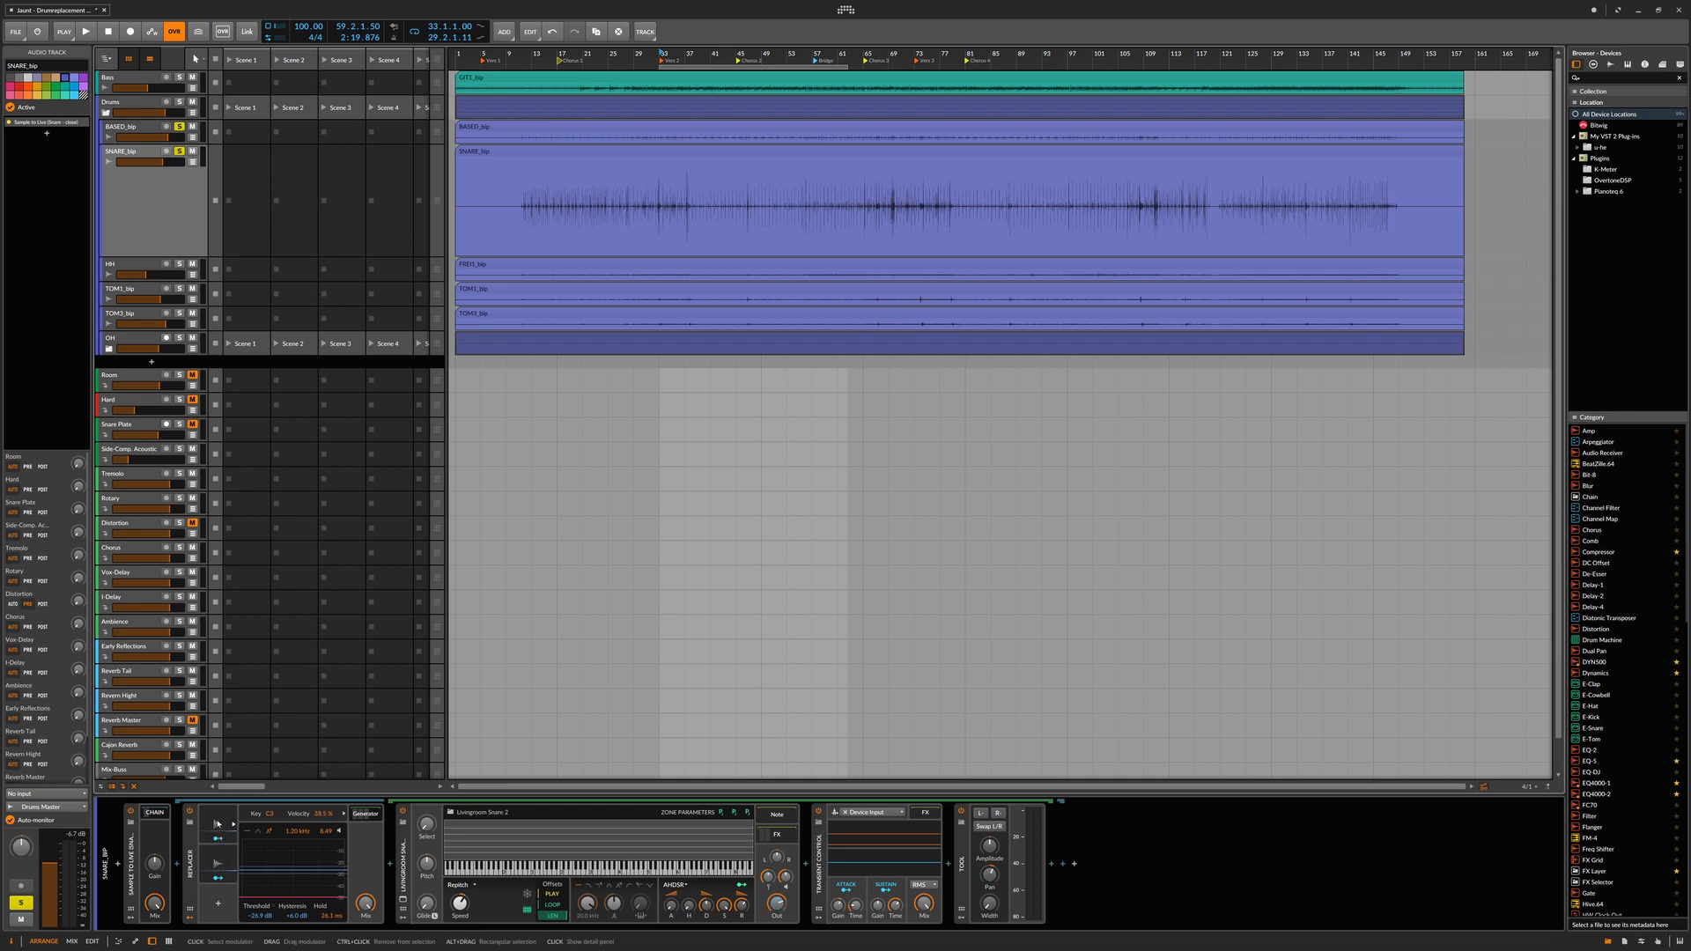
click(217, 824)
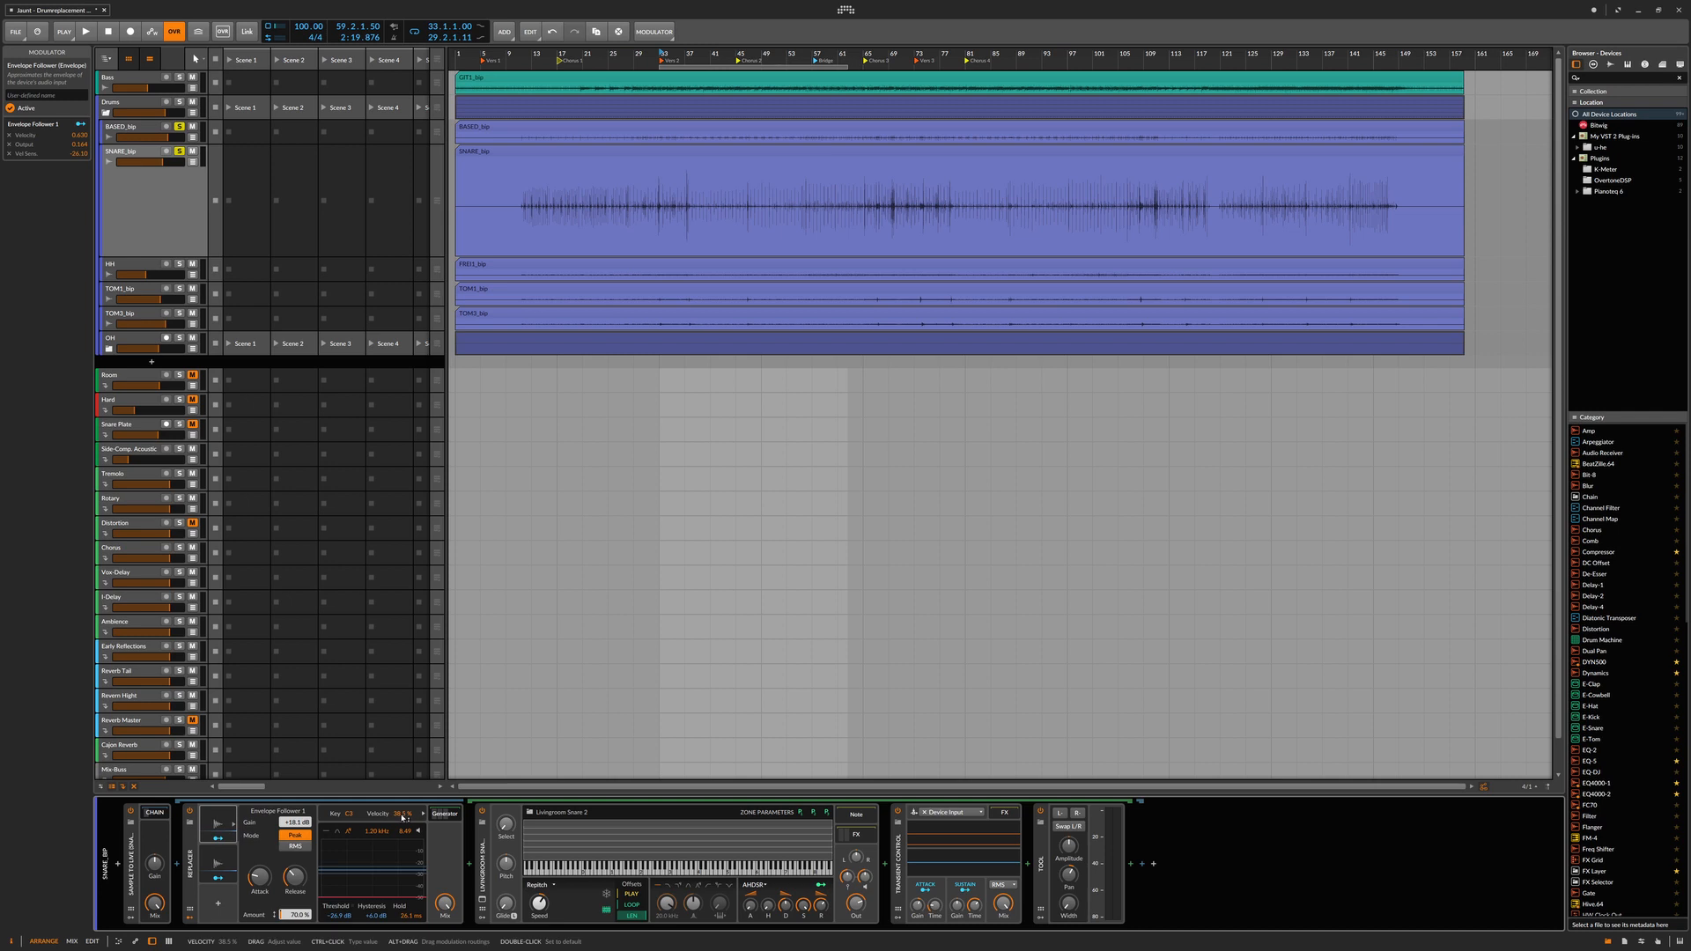
click(217, 839)
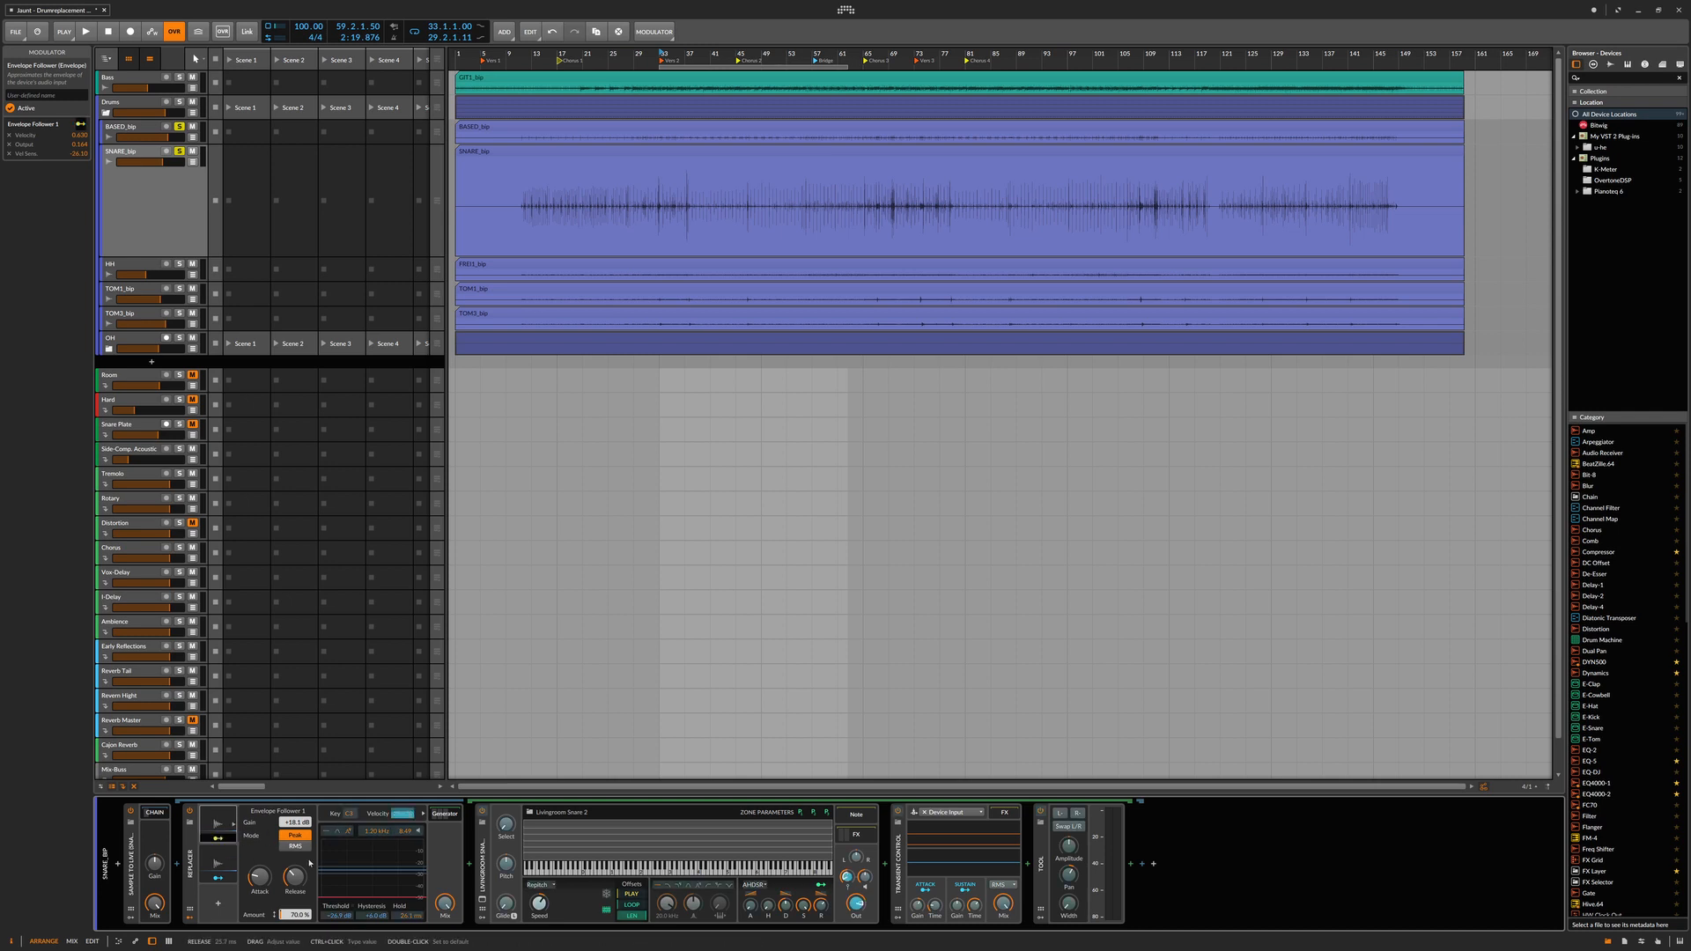
click(219, 839)
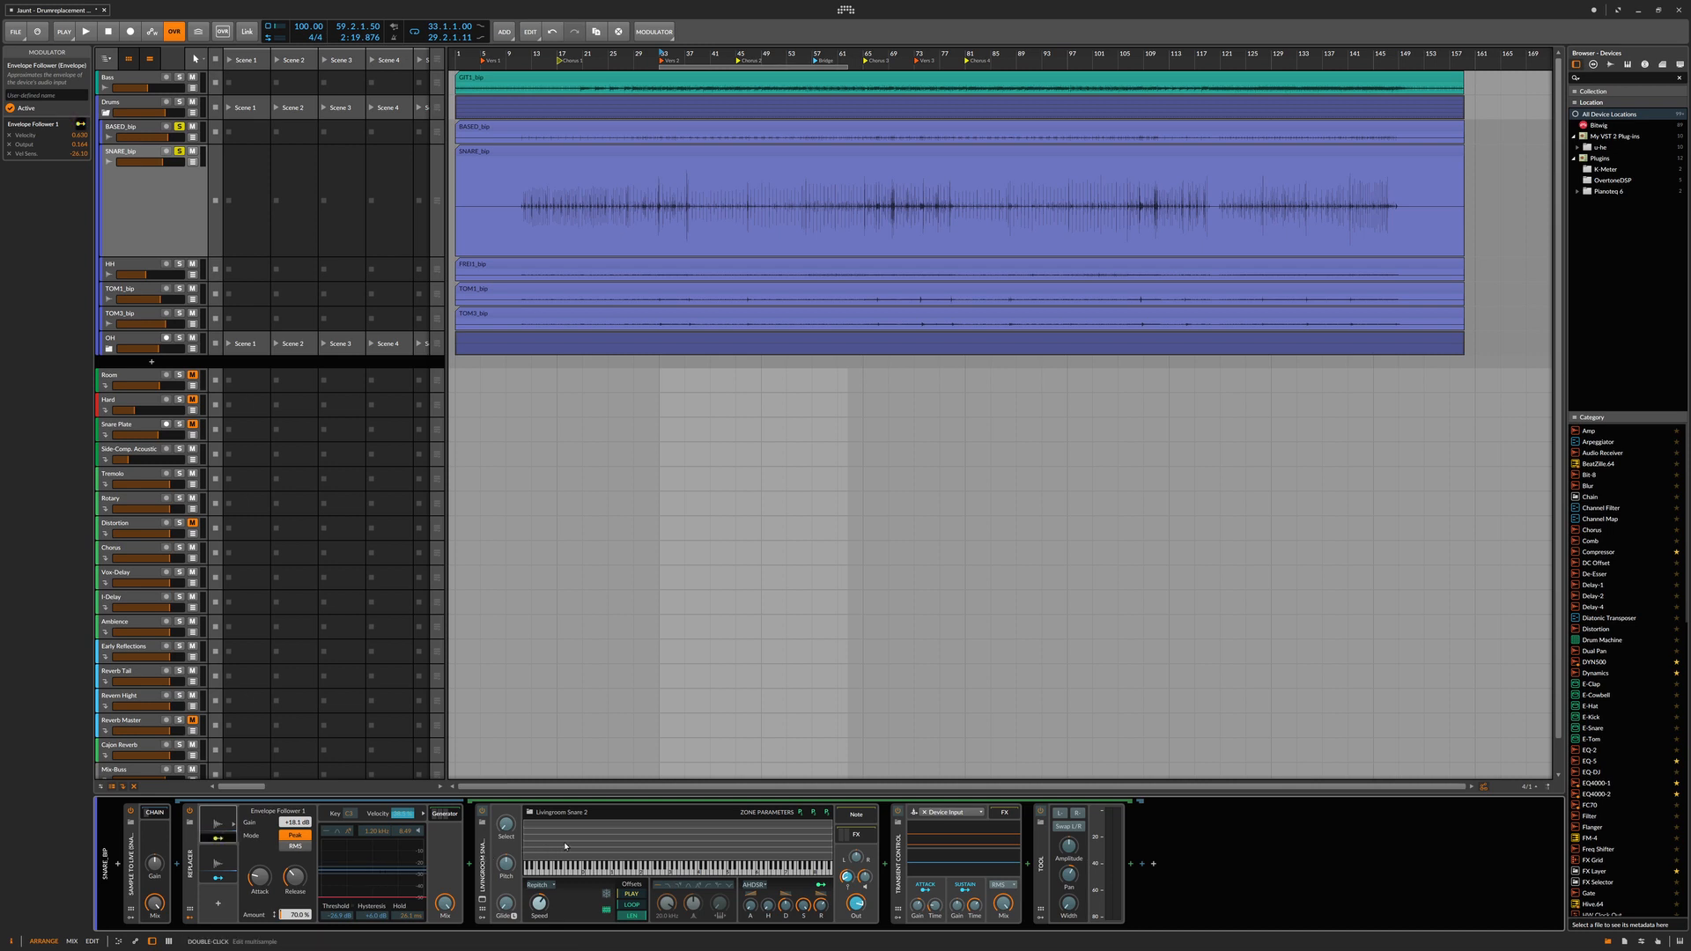
Examine the snare Replacer's Envelope Follower 2 settings and mapping, then recheck which parameters Envelope Follower 1 modulates
click(219, 865)
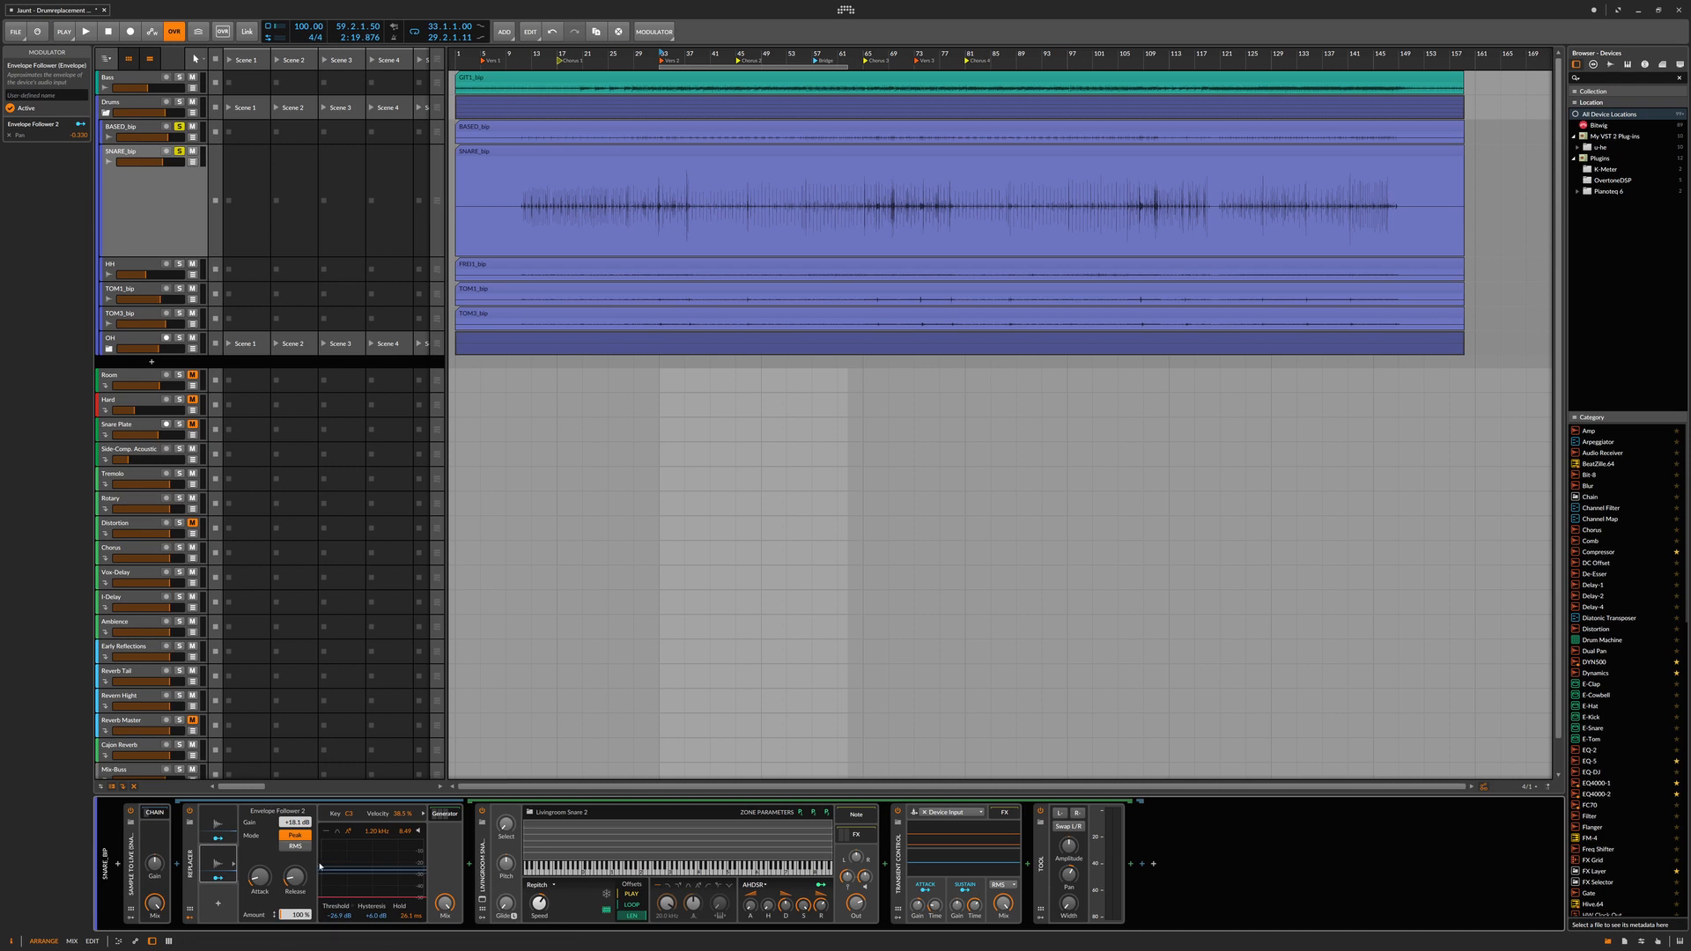
click(220, 880)
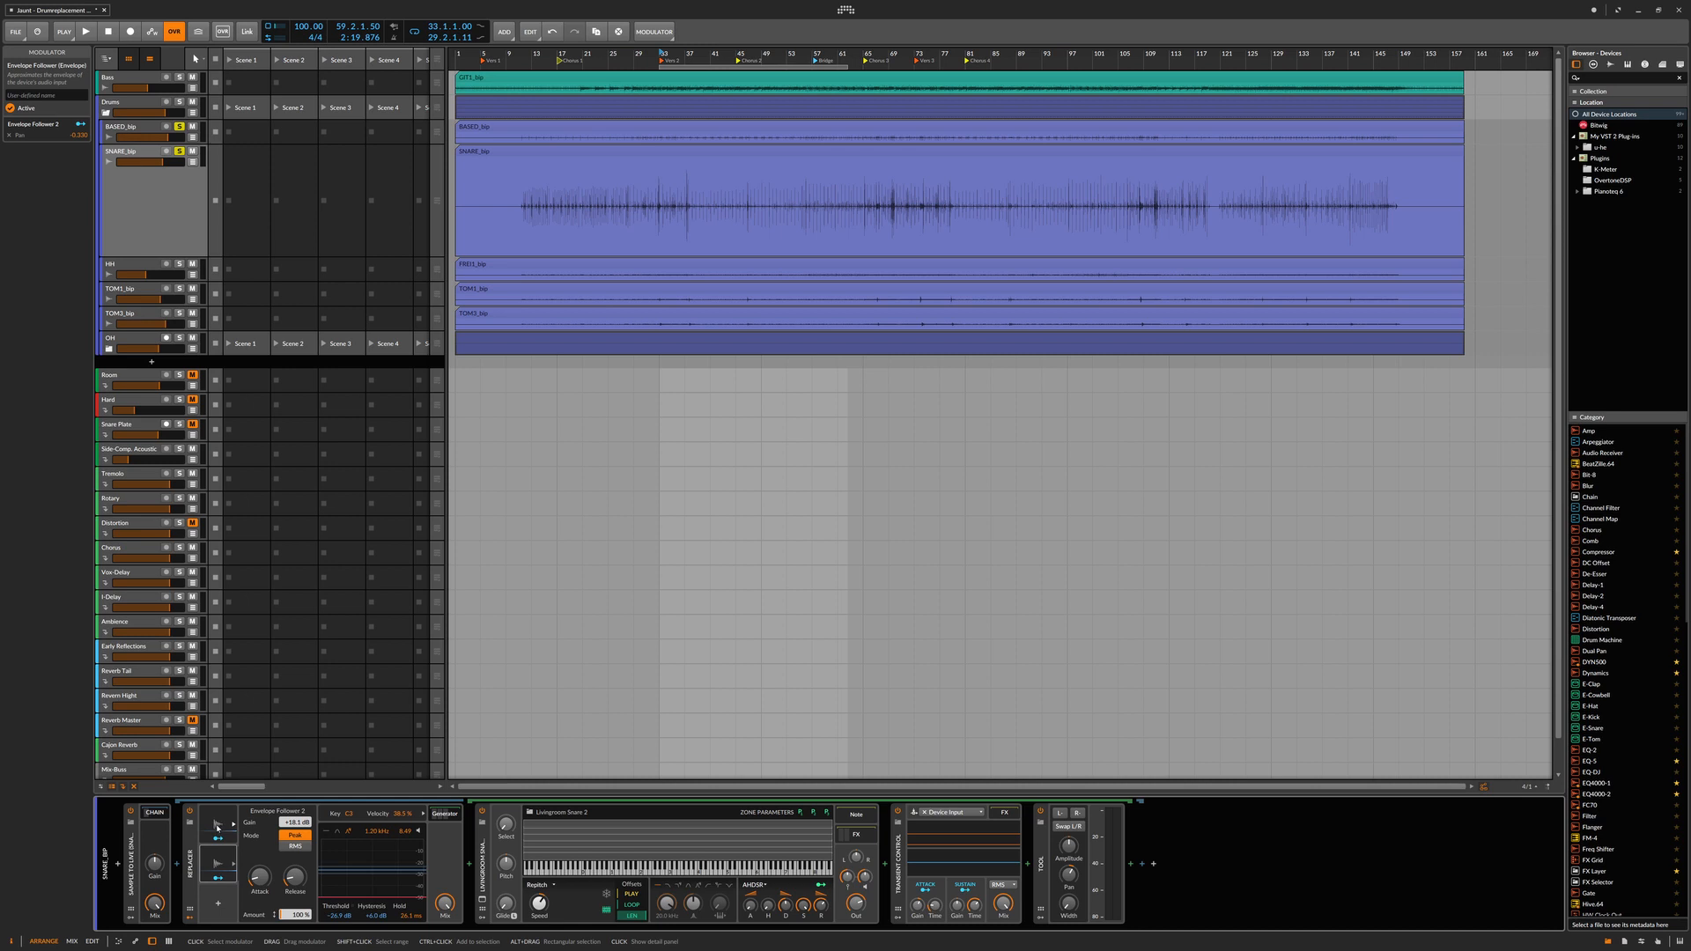
click(218, 864)
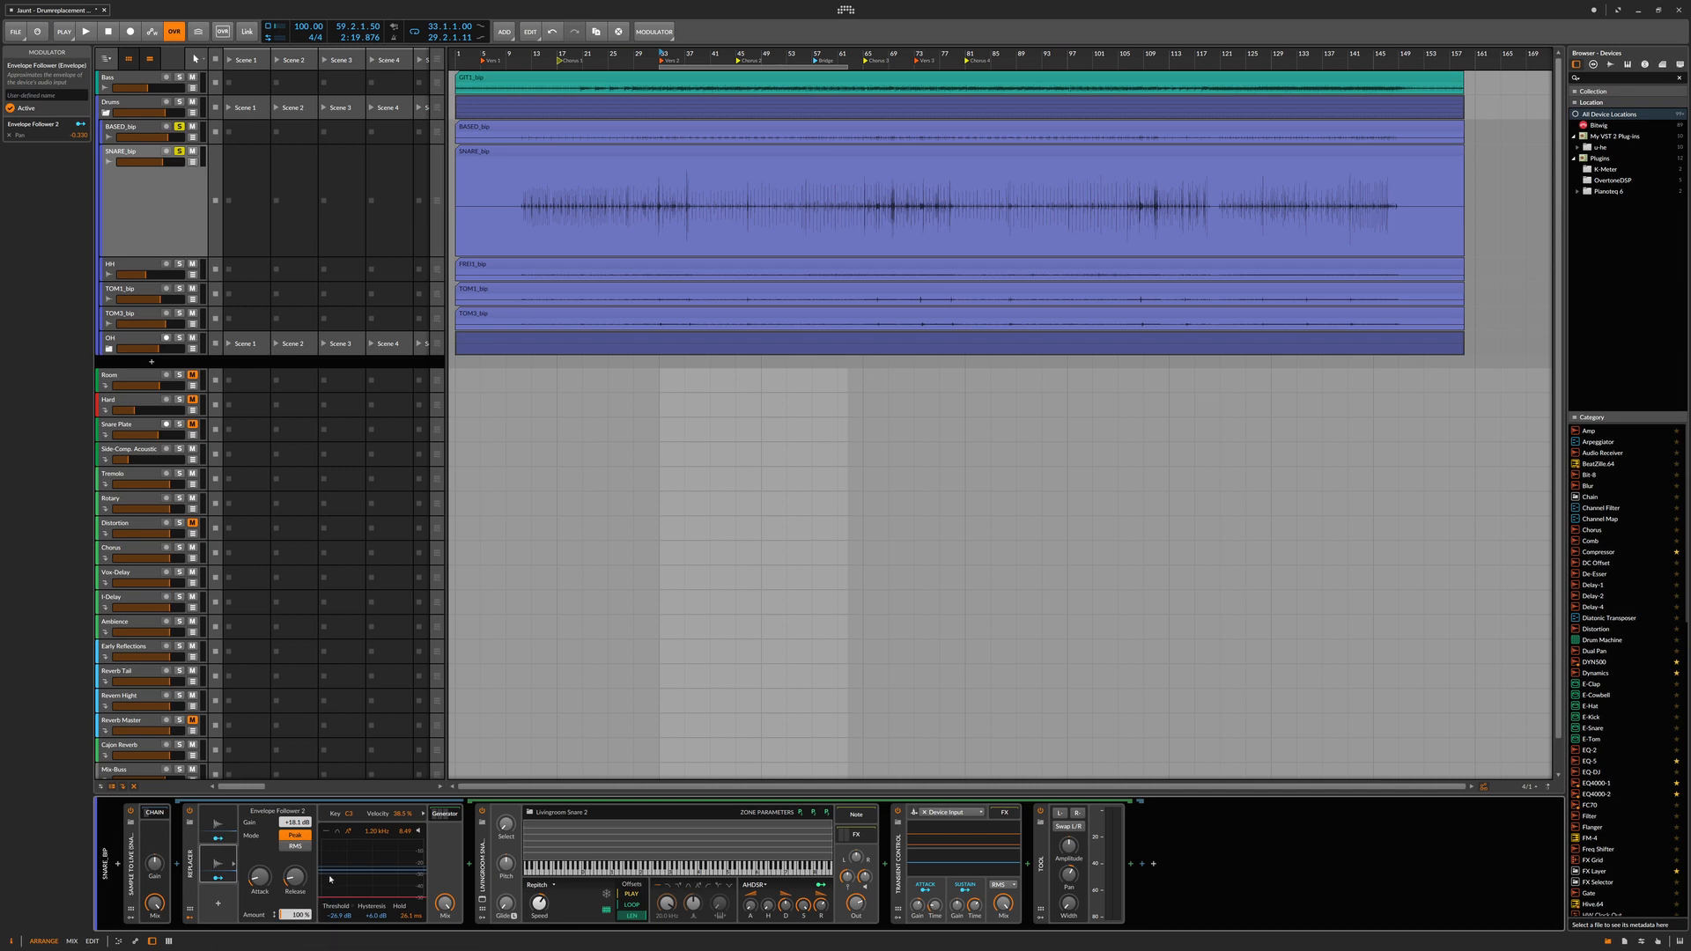
click(219, 866)
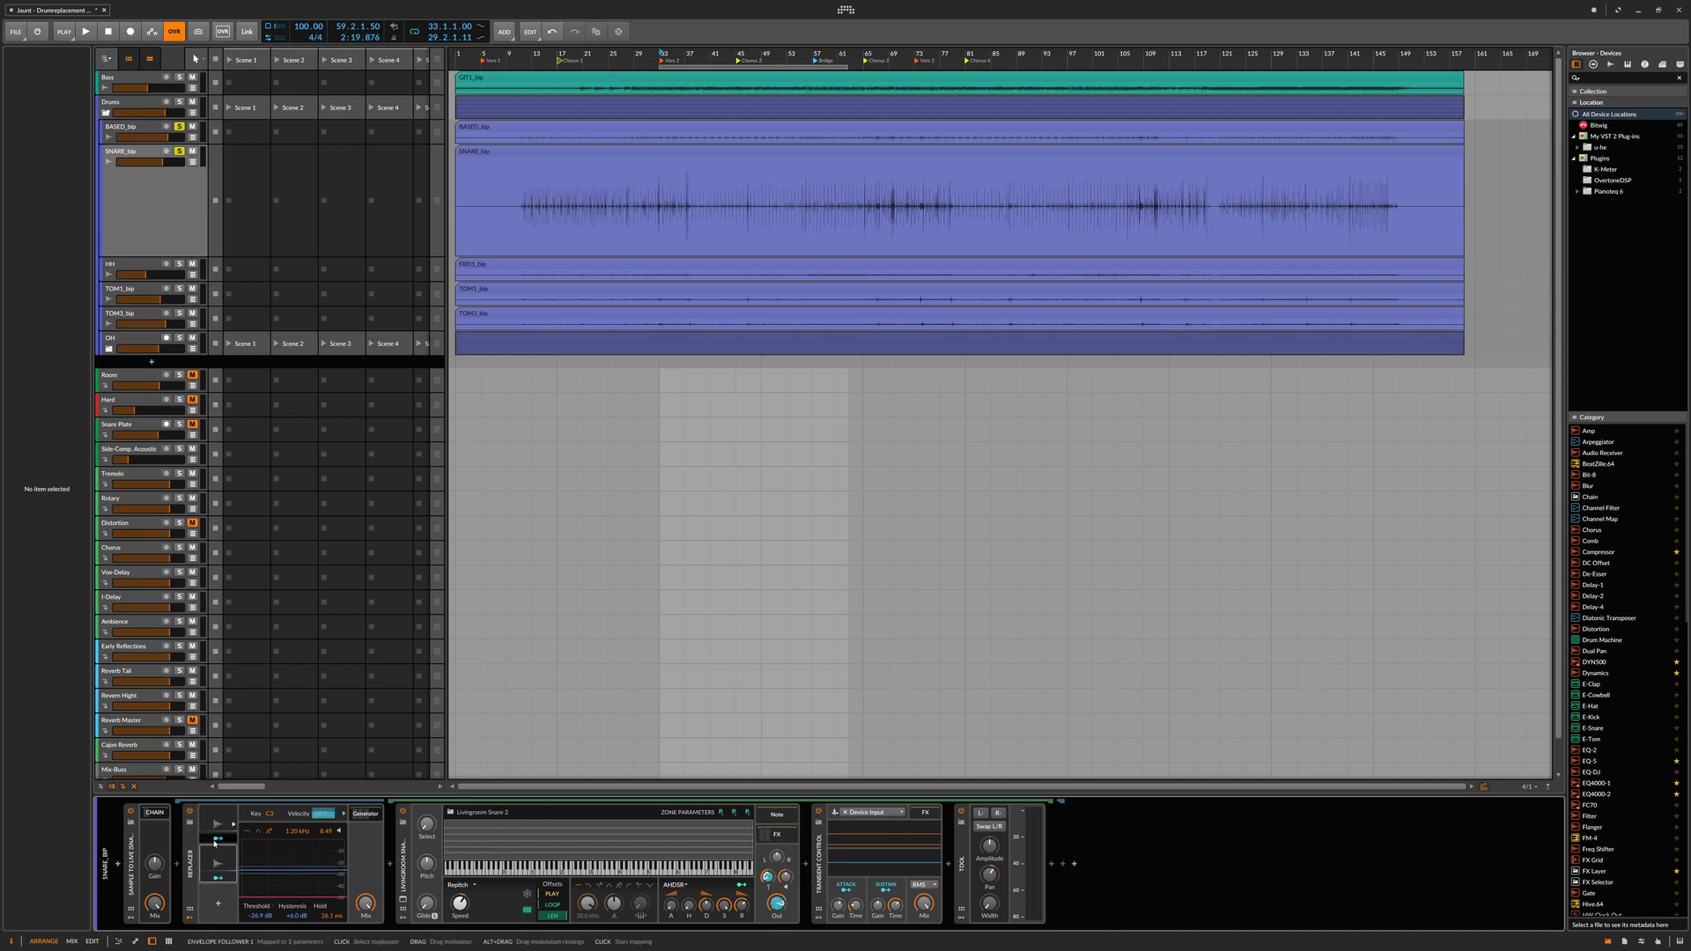
click(214, 841)
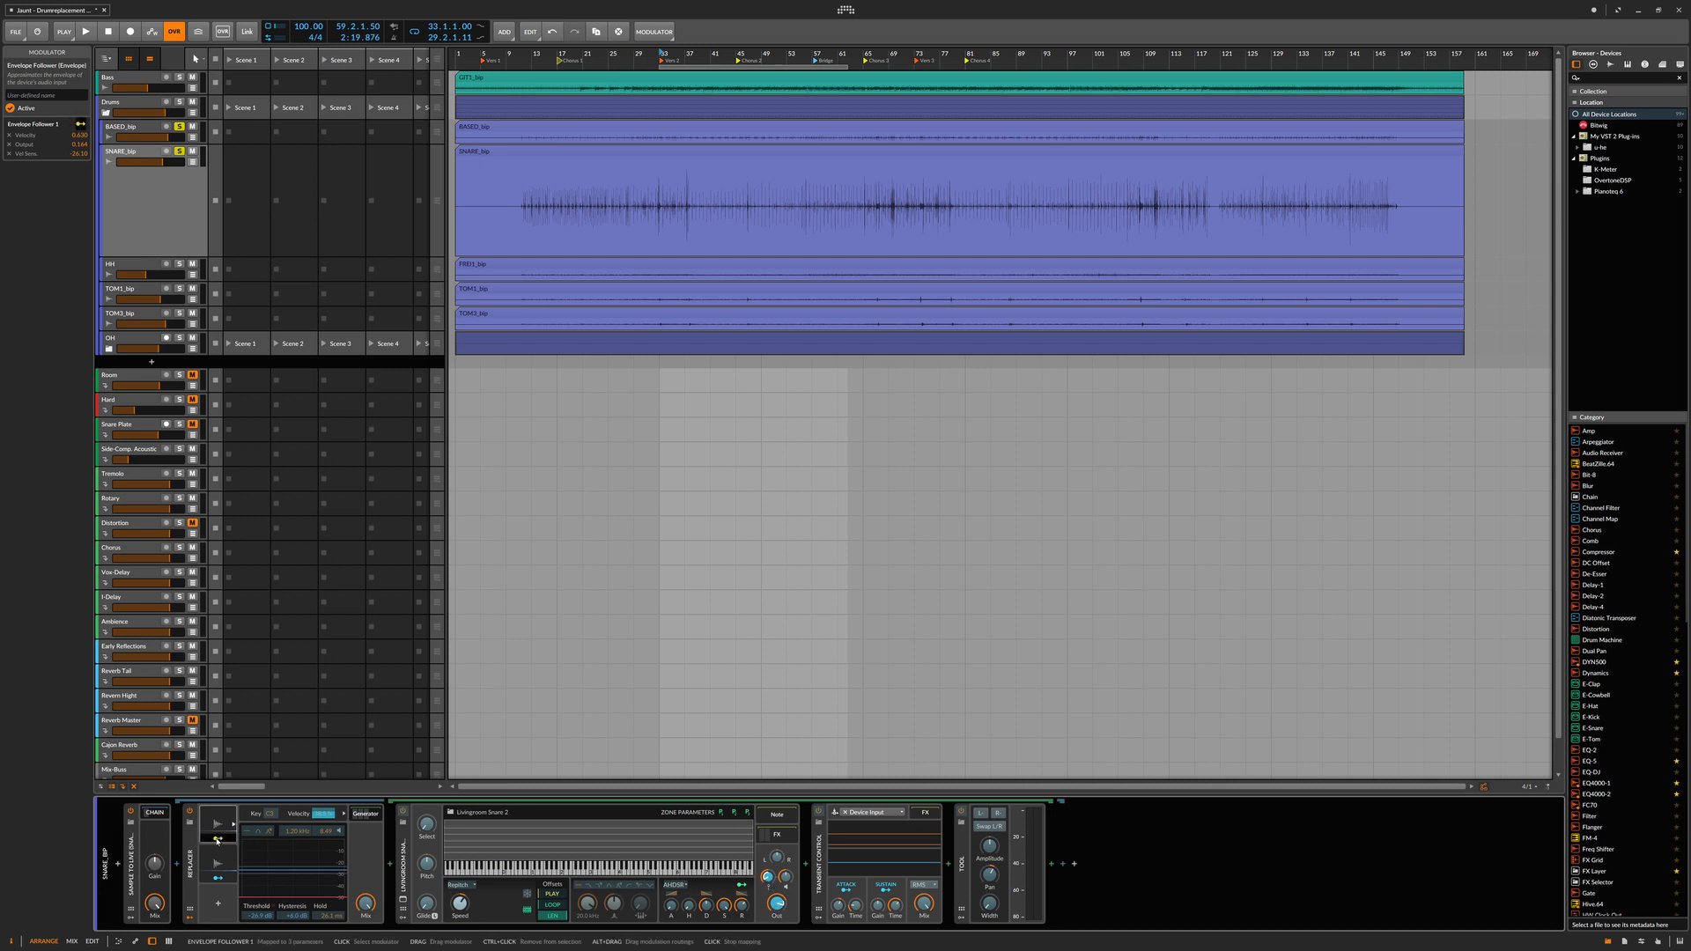
click(219, 841)
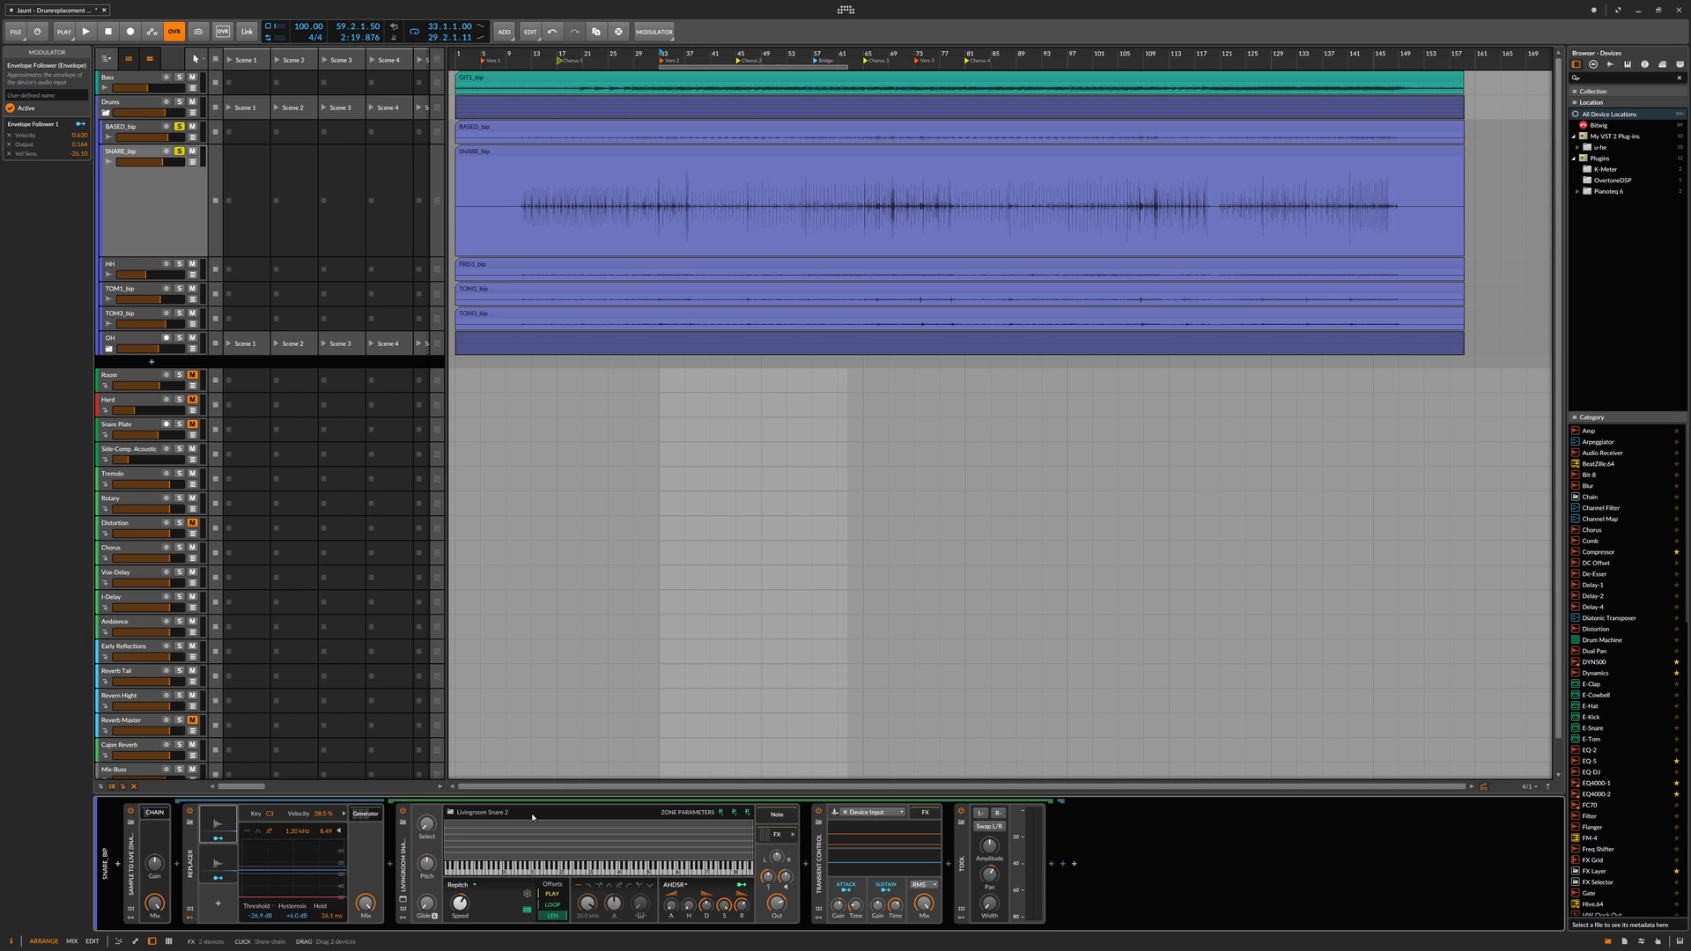
Hide the snare Replacer's modulators and fold its generator chain and the enclosing snare chain
click(191, 920)
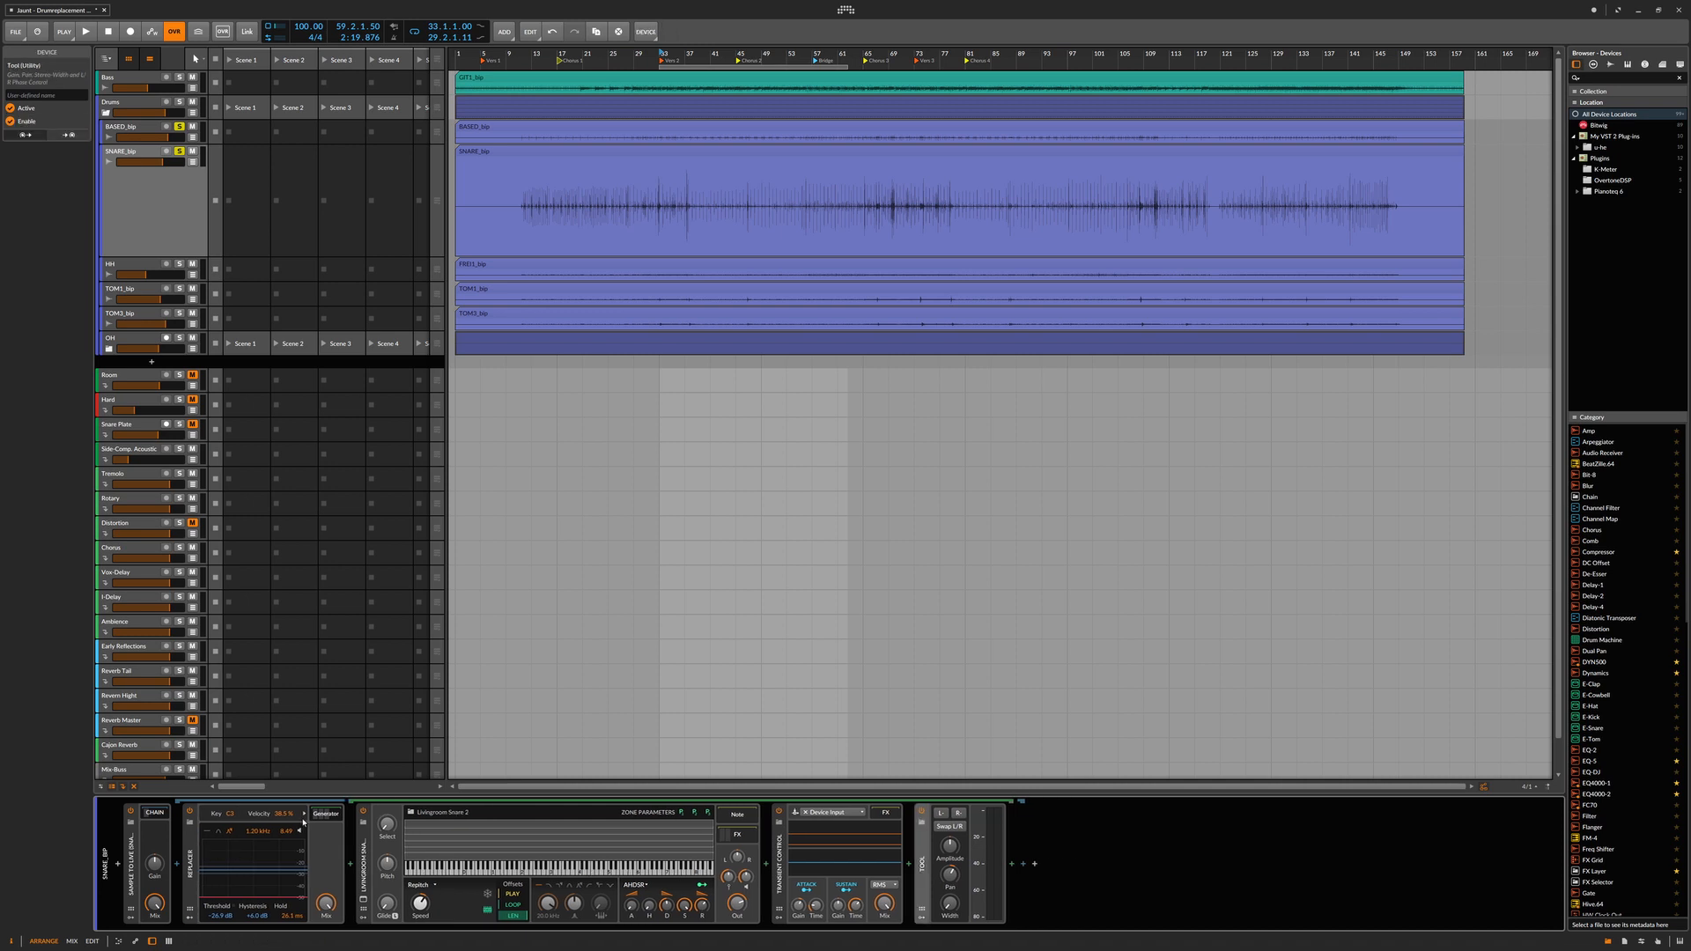
click(326, 814)
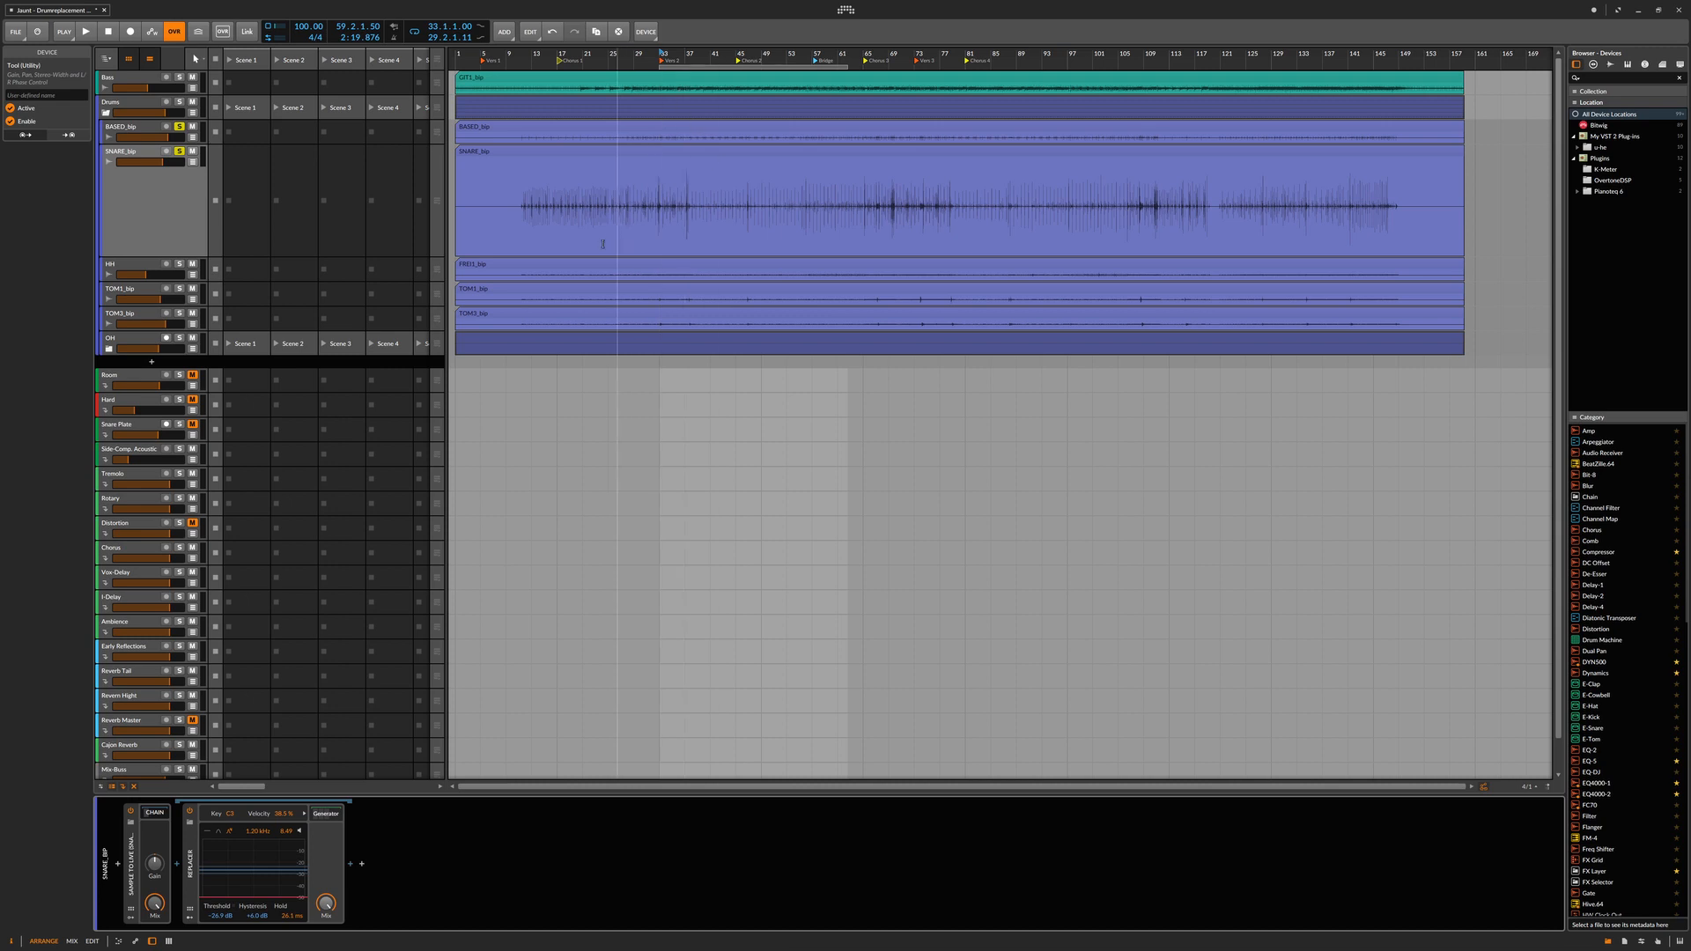
click(156, 814)
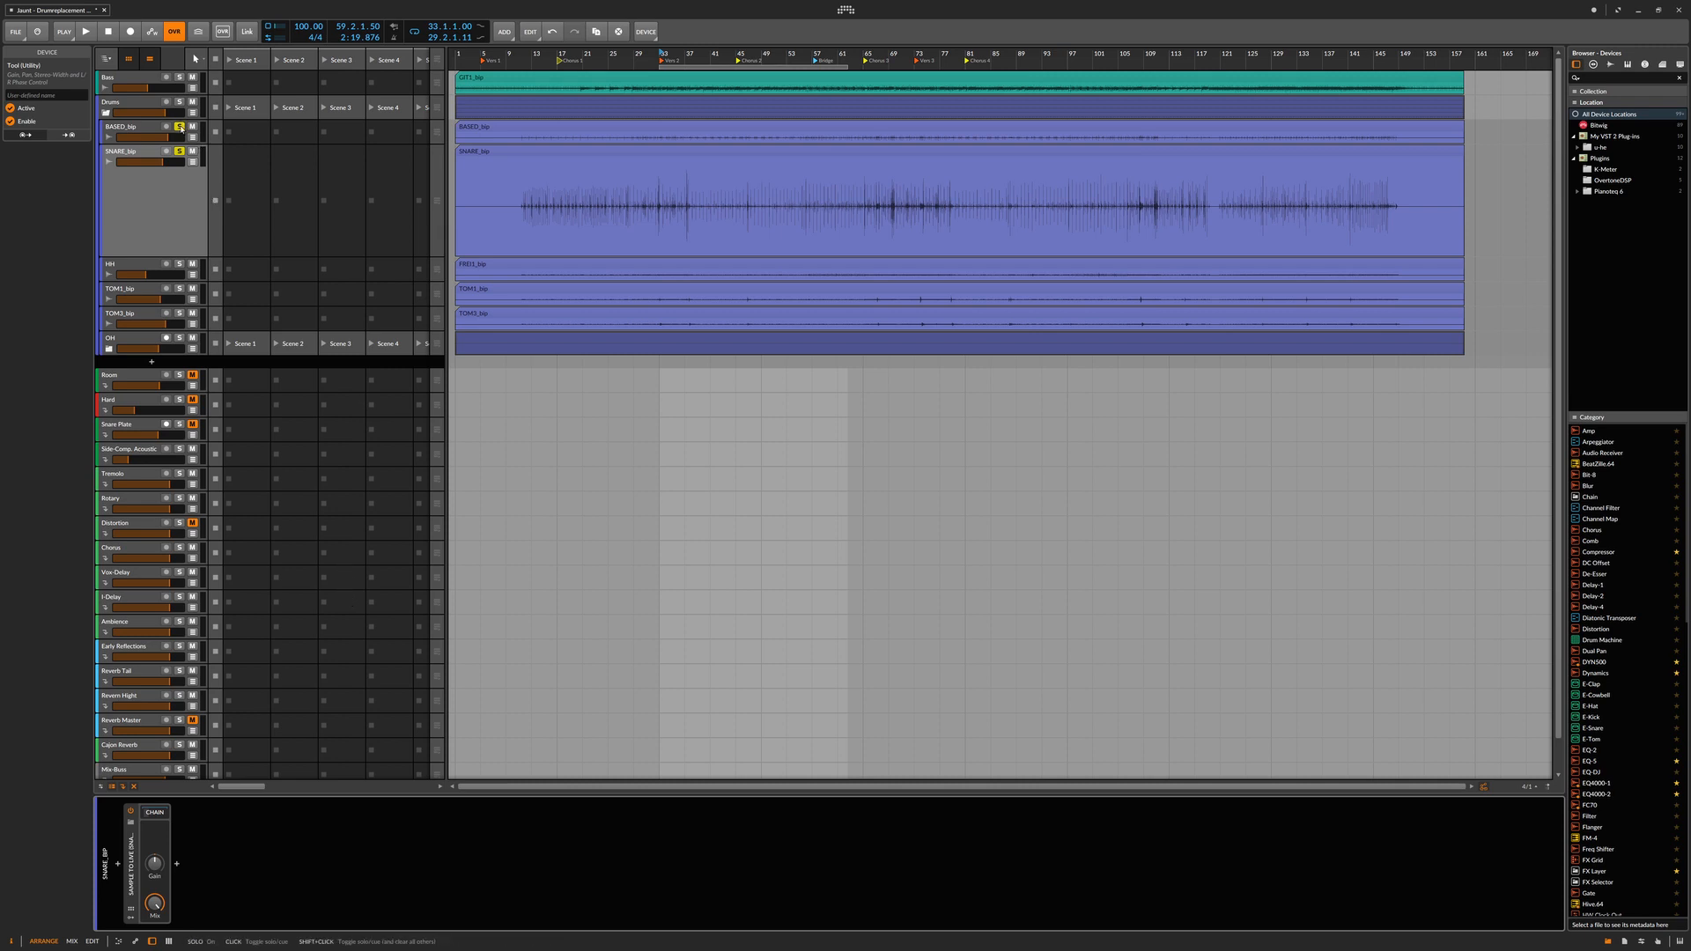
Start playback, raise the SNARE_bip volume against the kick, and take the kick and snare tracks out of solo
key(space)
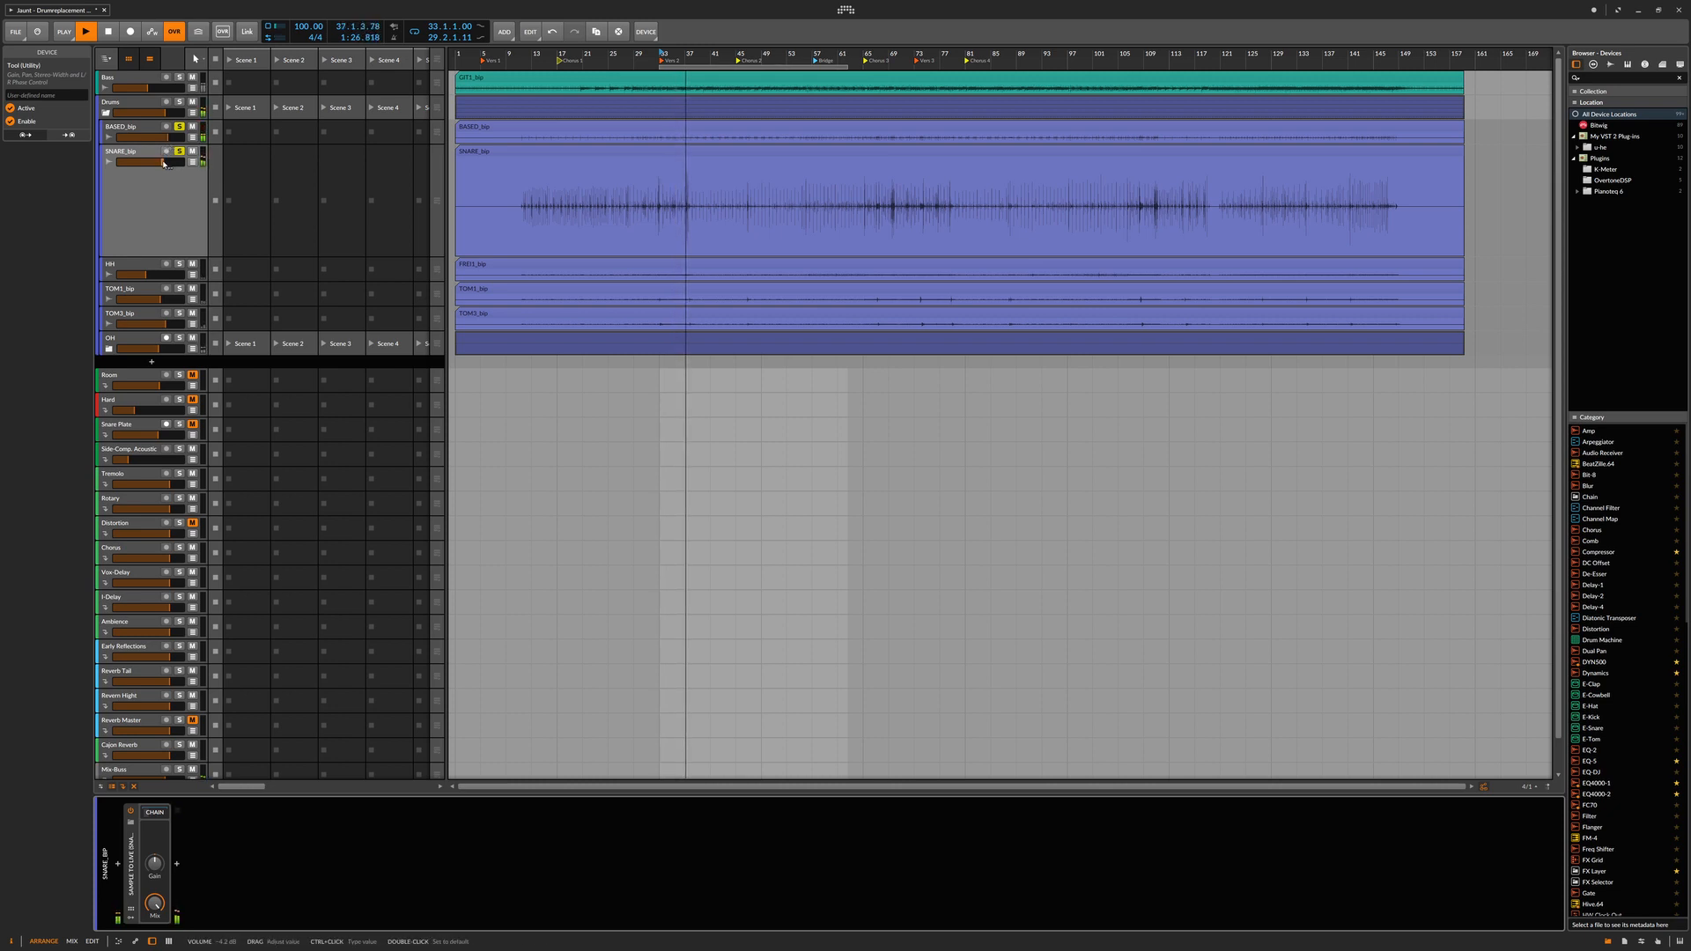
drag(166, 162, 162, 162)
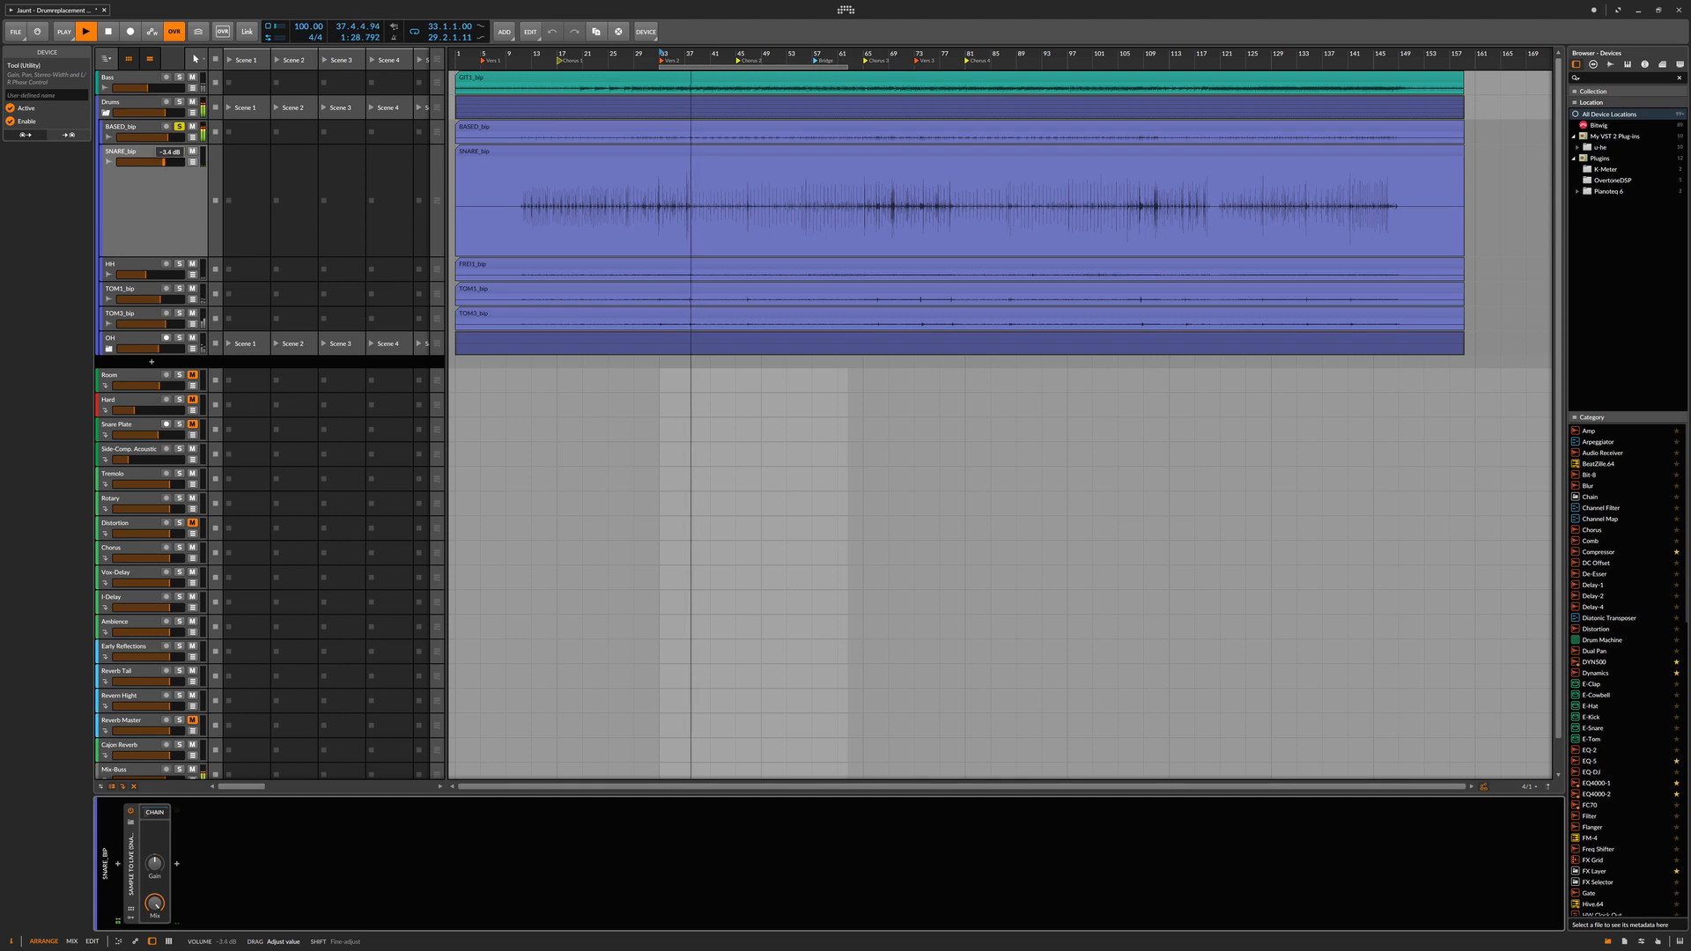
drag(164, 162, 173, 162)
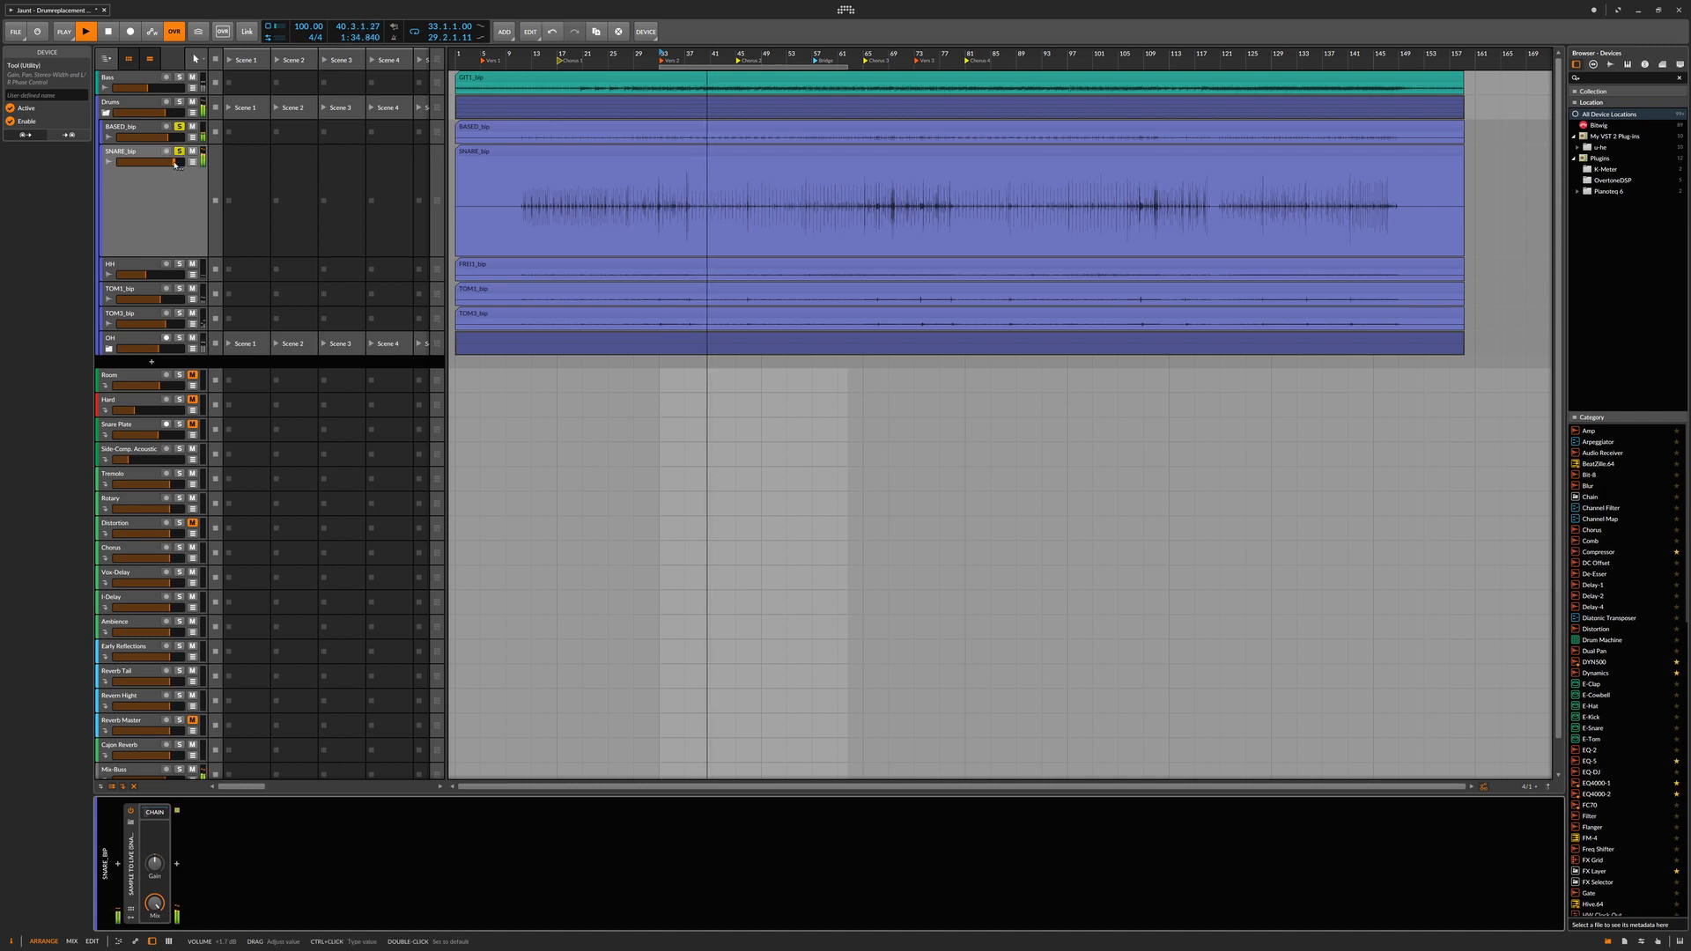
click(180, 151)
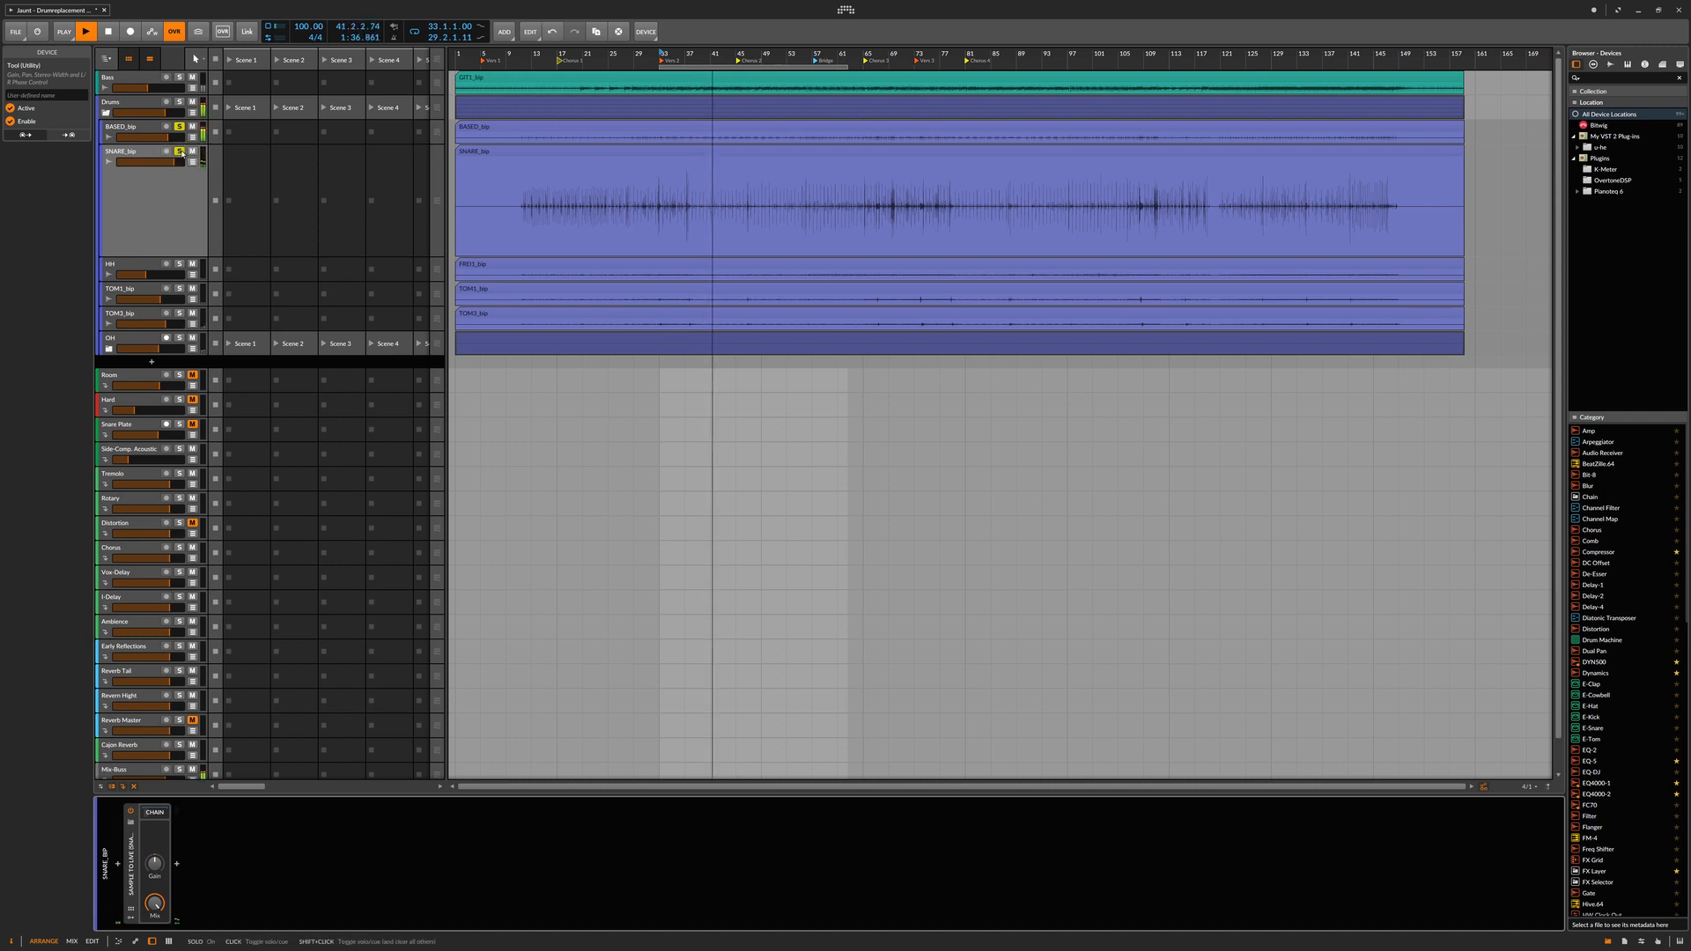
click(179, 152)
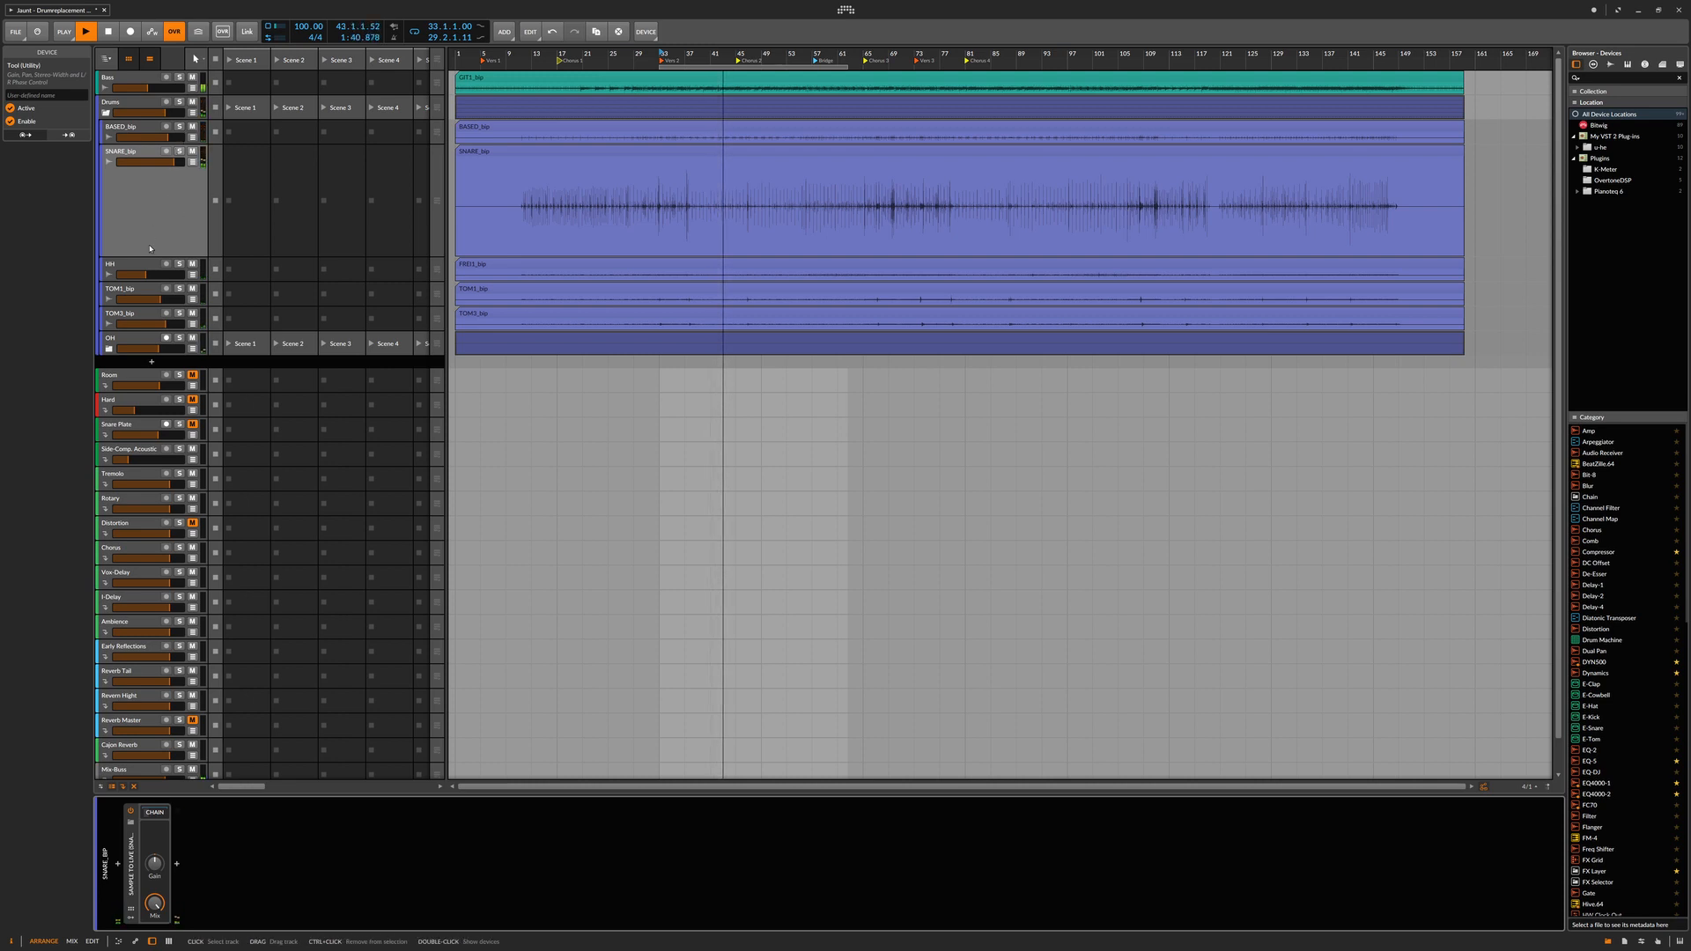
Balance the full mix by trimming SNARE_bip, lowering the OH group slightly and raising Bass, and end playback
drag(174, 162, 173, 162)
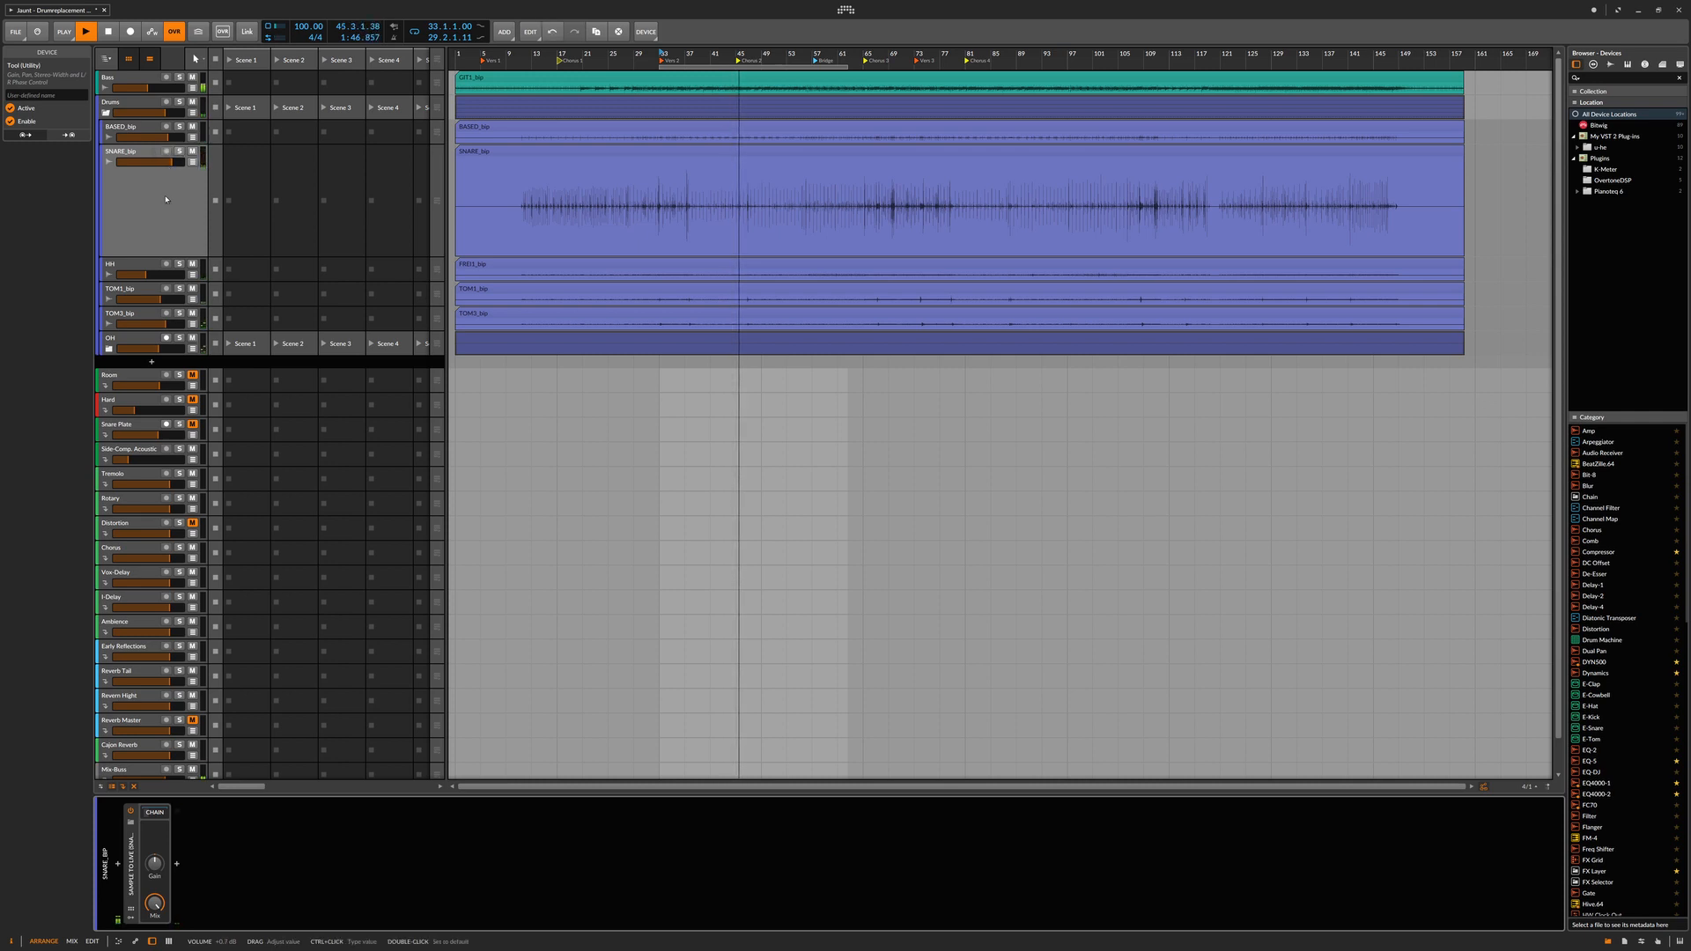
drag(158, 353, 155, 353)
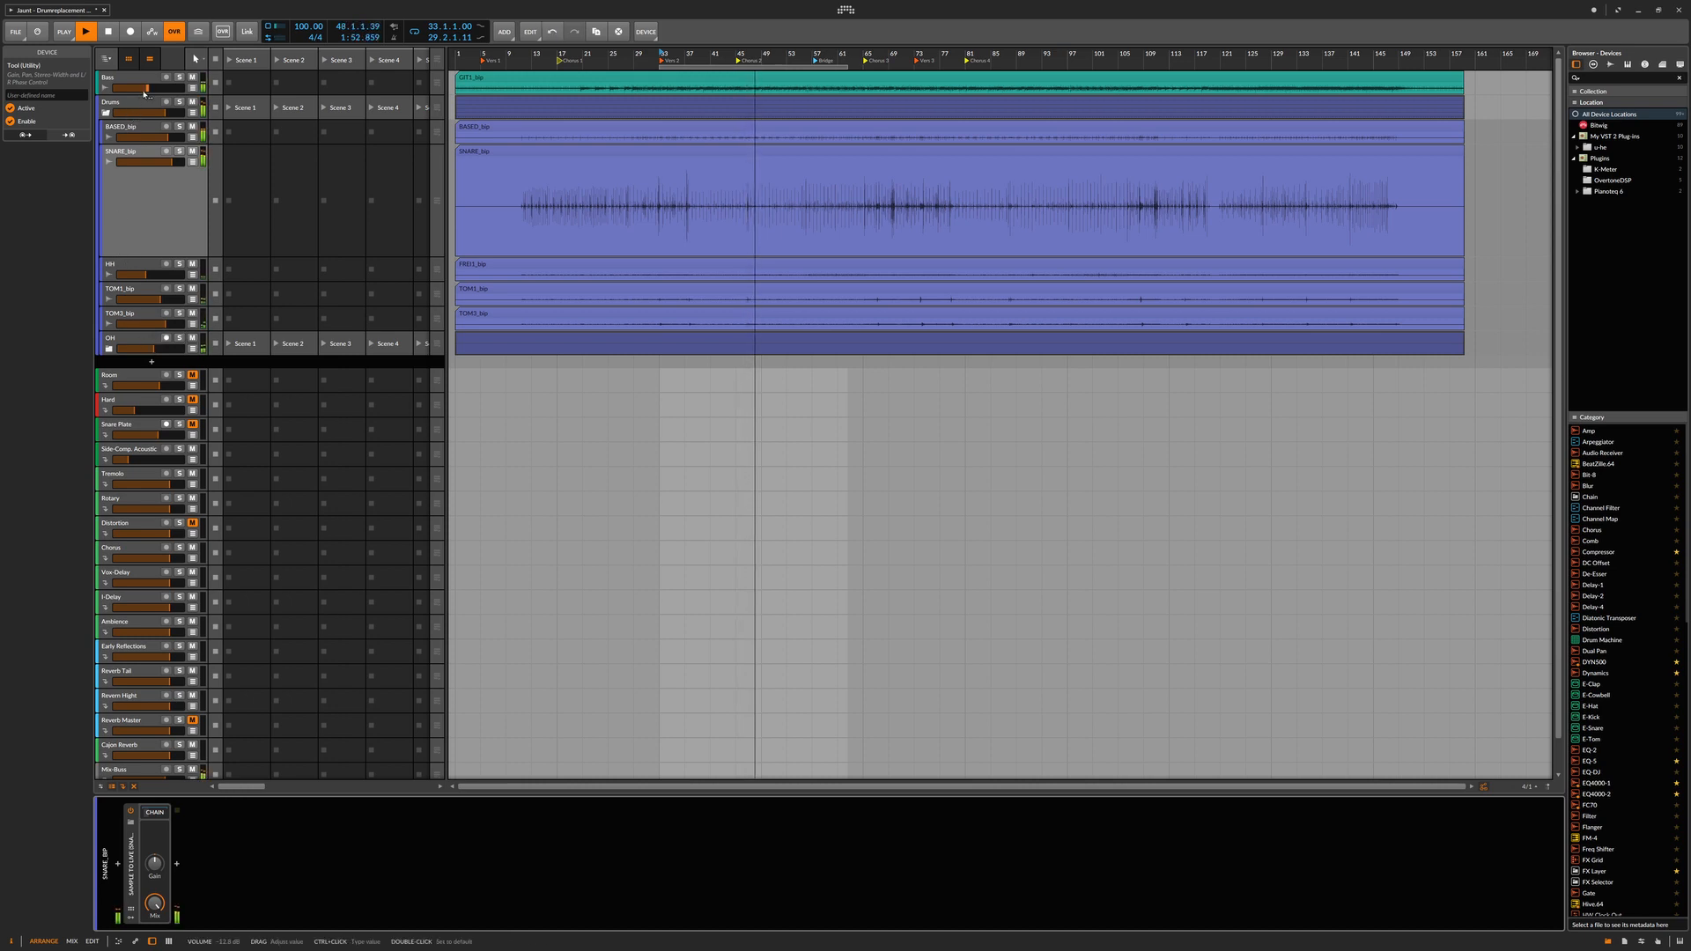
drag(147, 88, 153, 89)
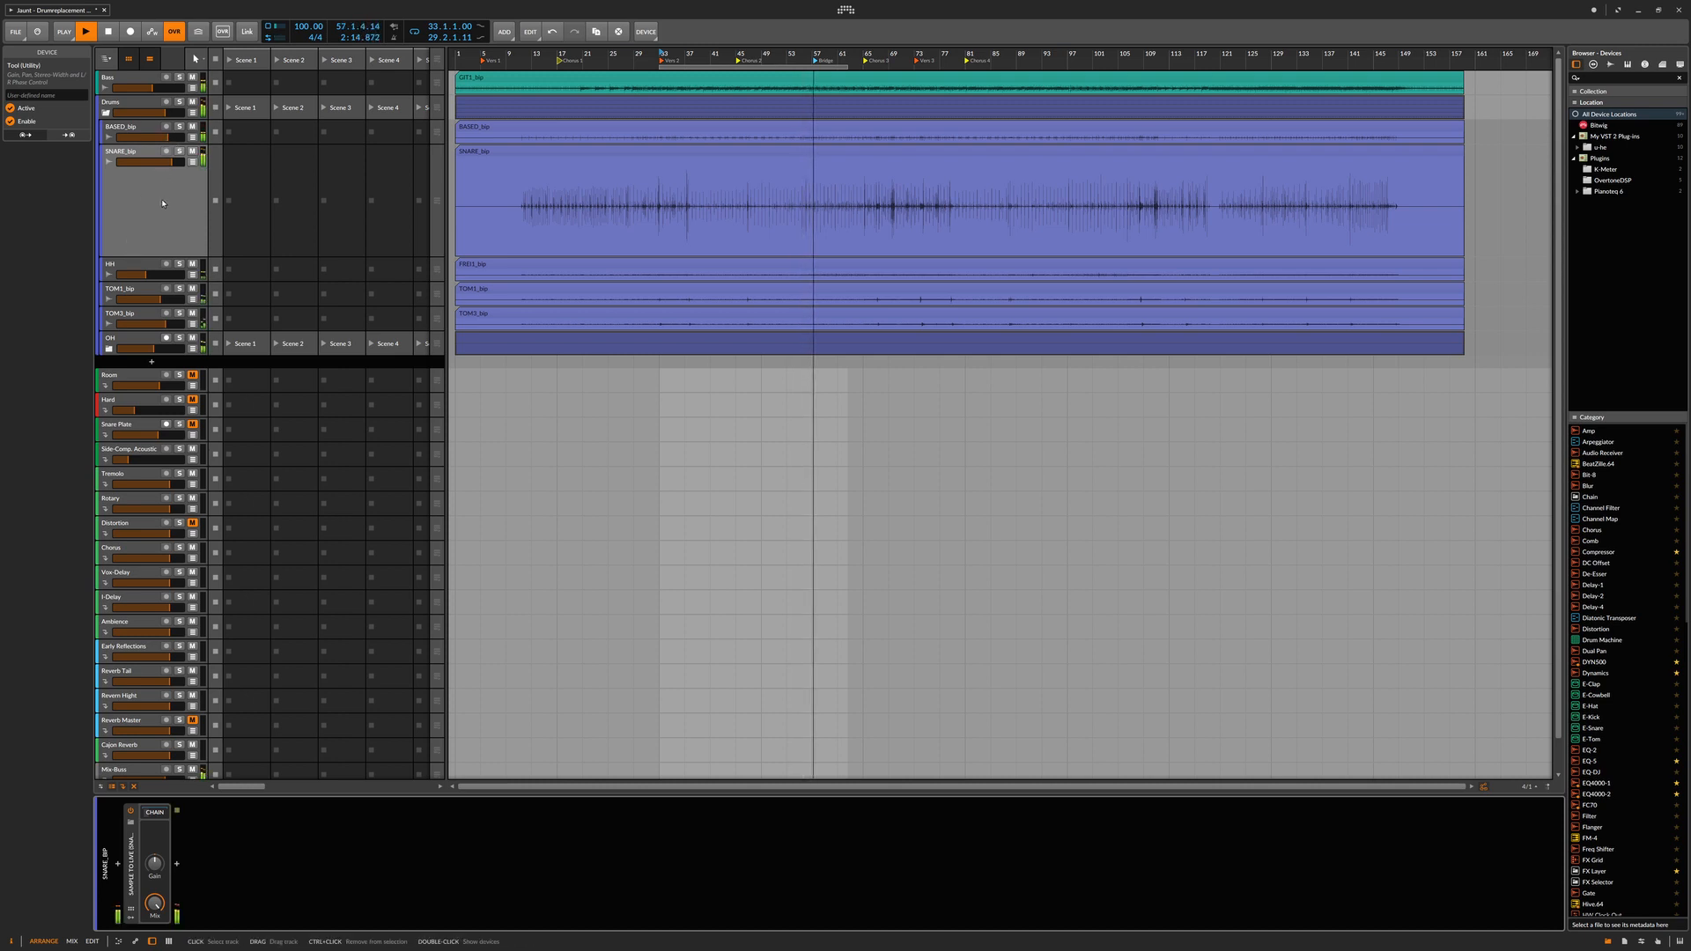
key(space)
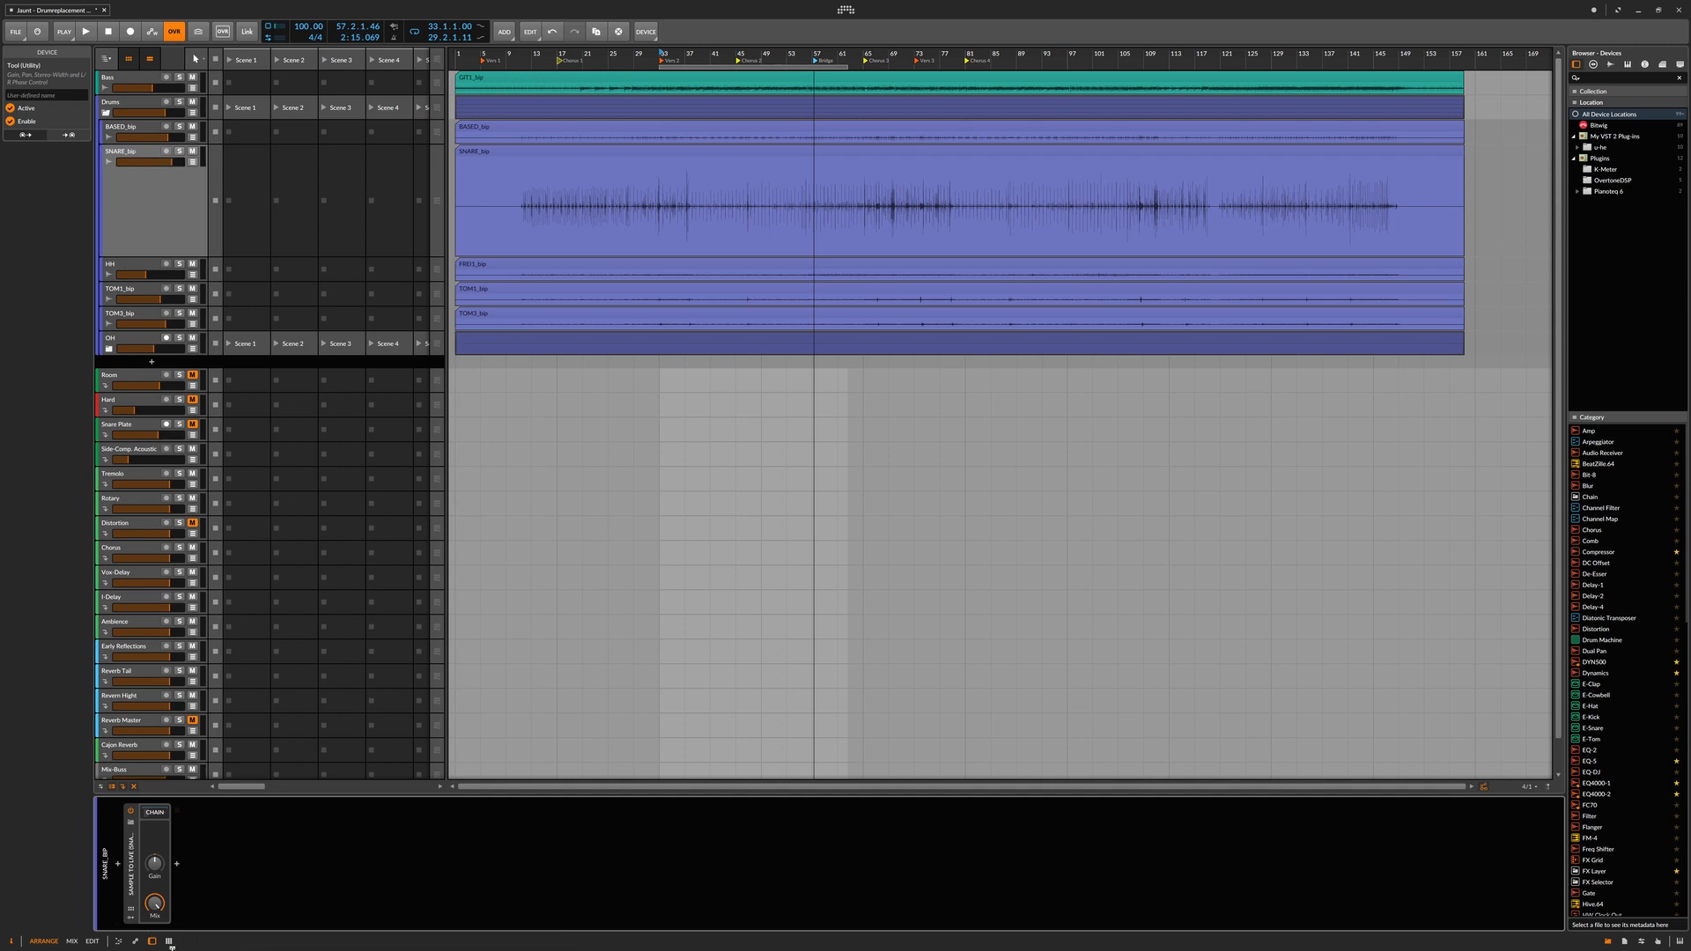
Look over the mixer briefly, and bring back the device chain display for the BASED_bip track
key(m)
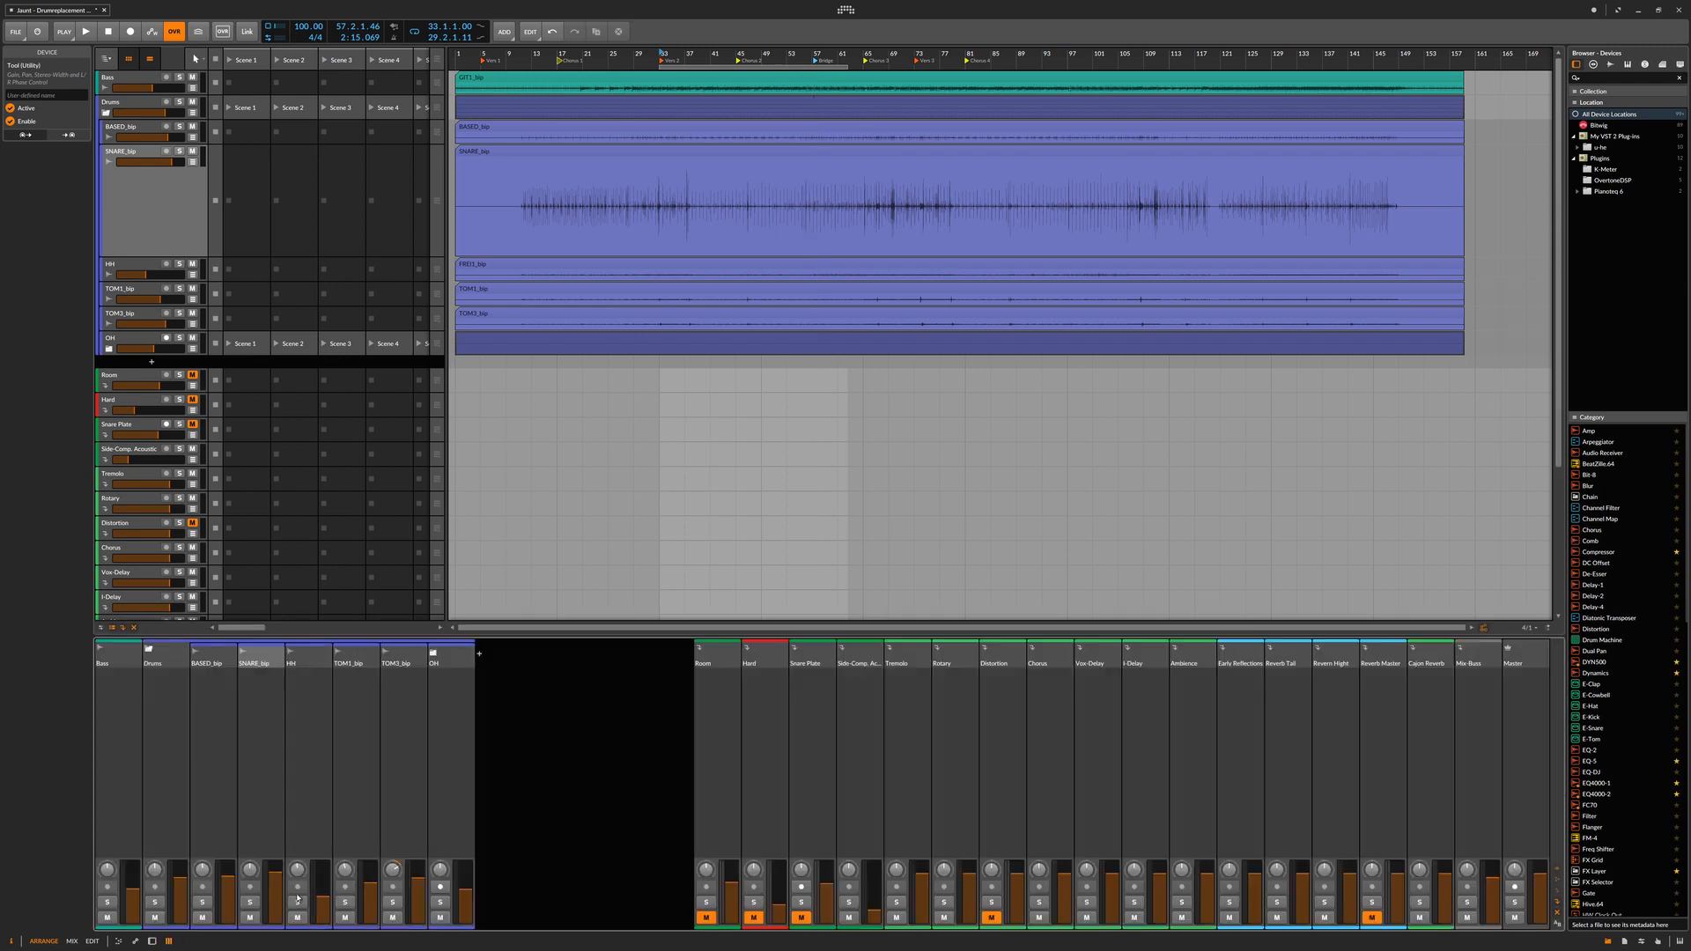
key(m)
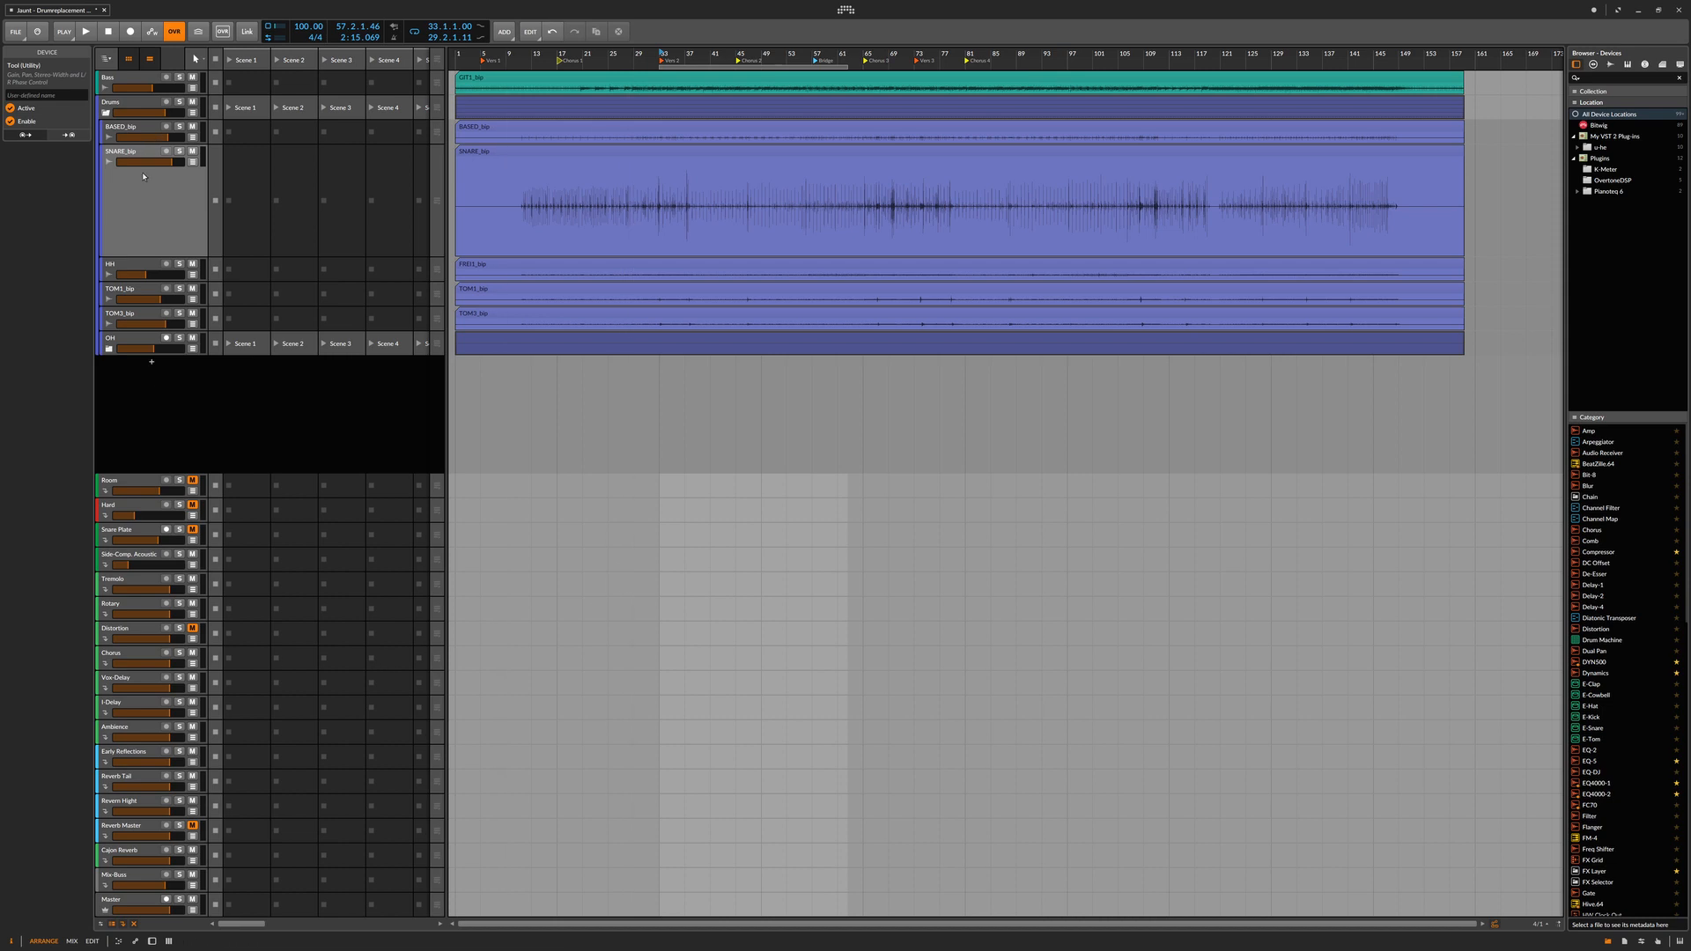
click(130, 138)
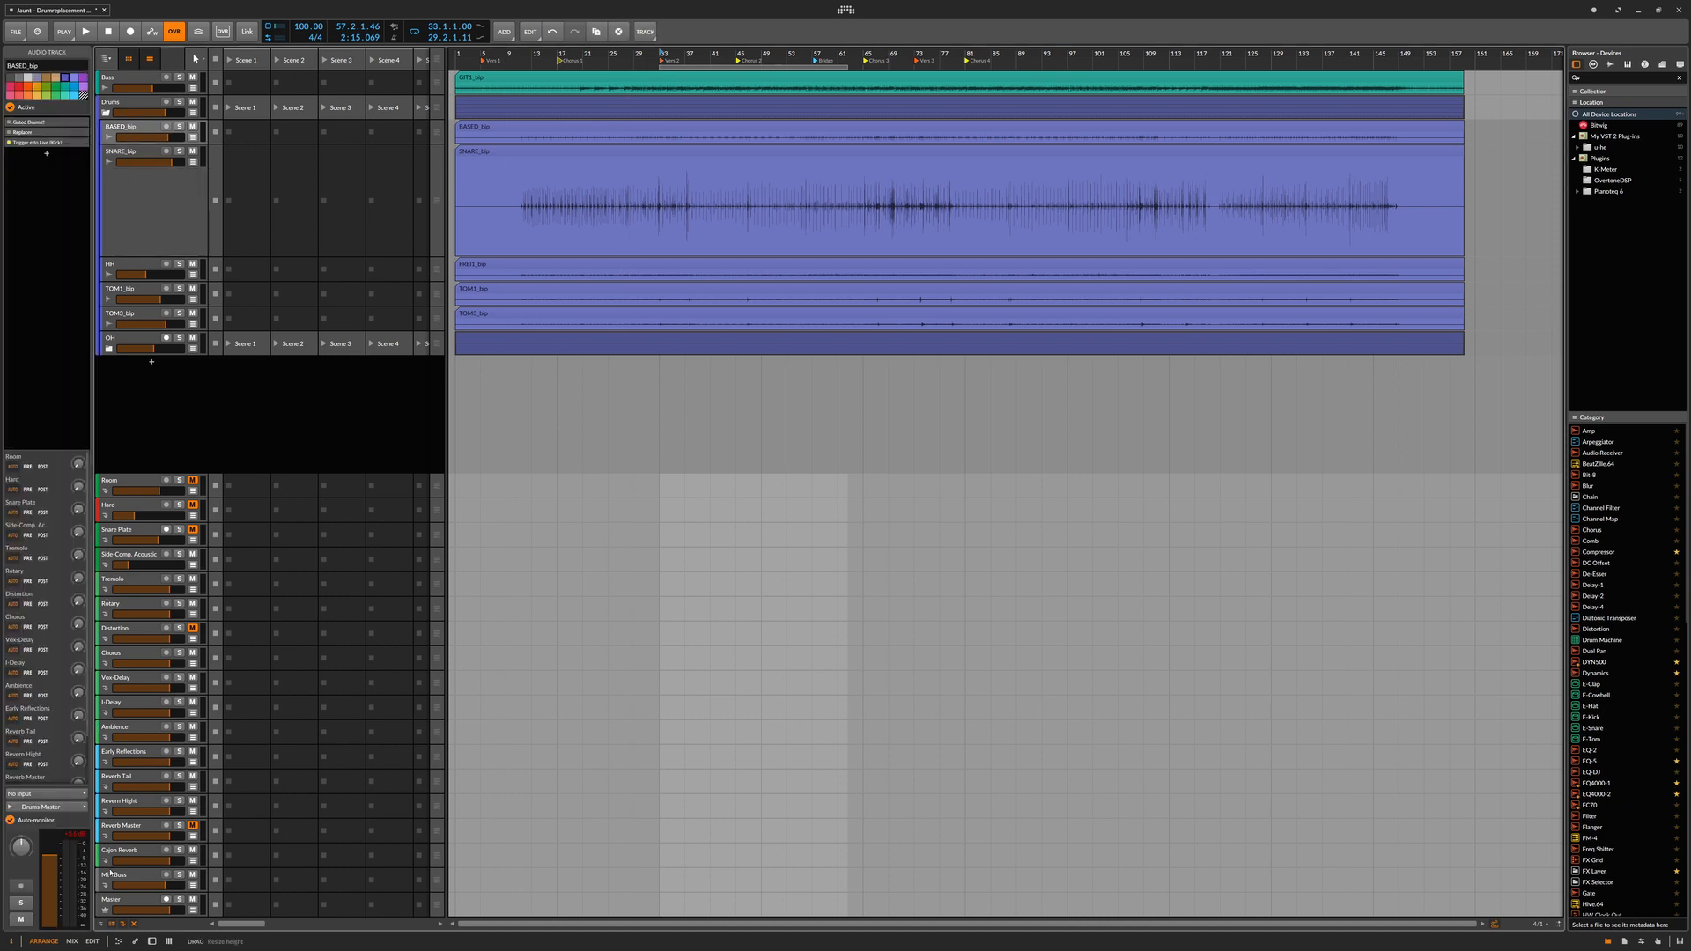
click(151, 942)
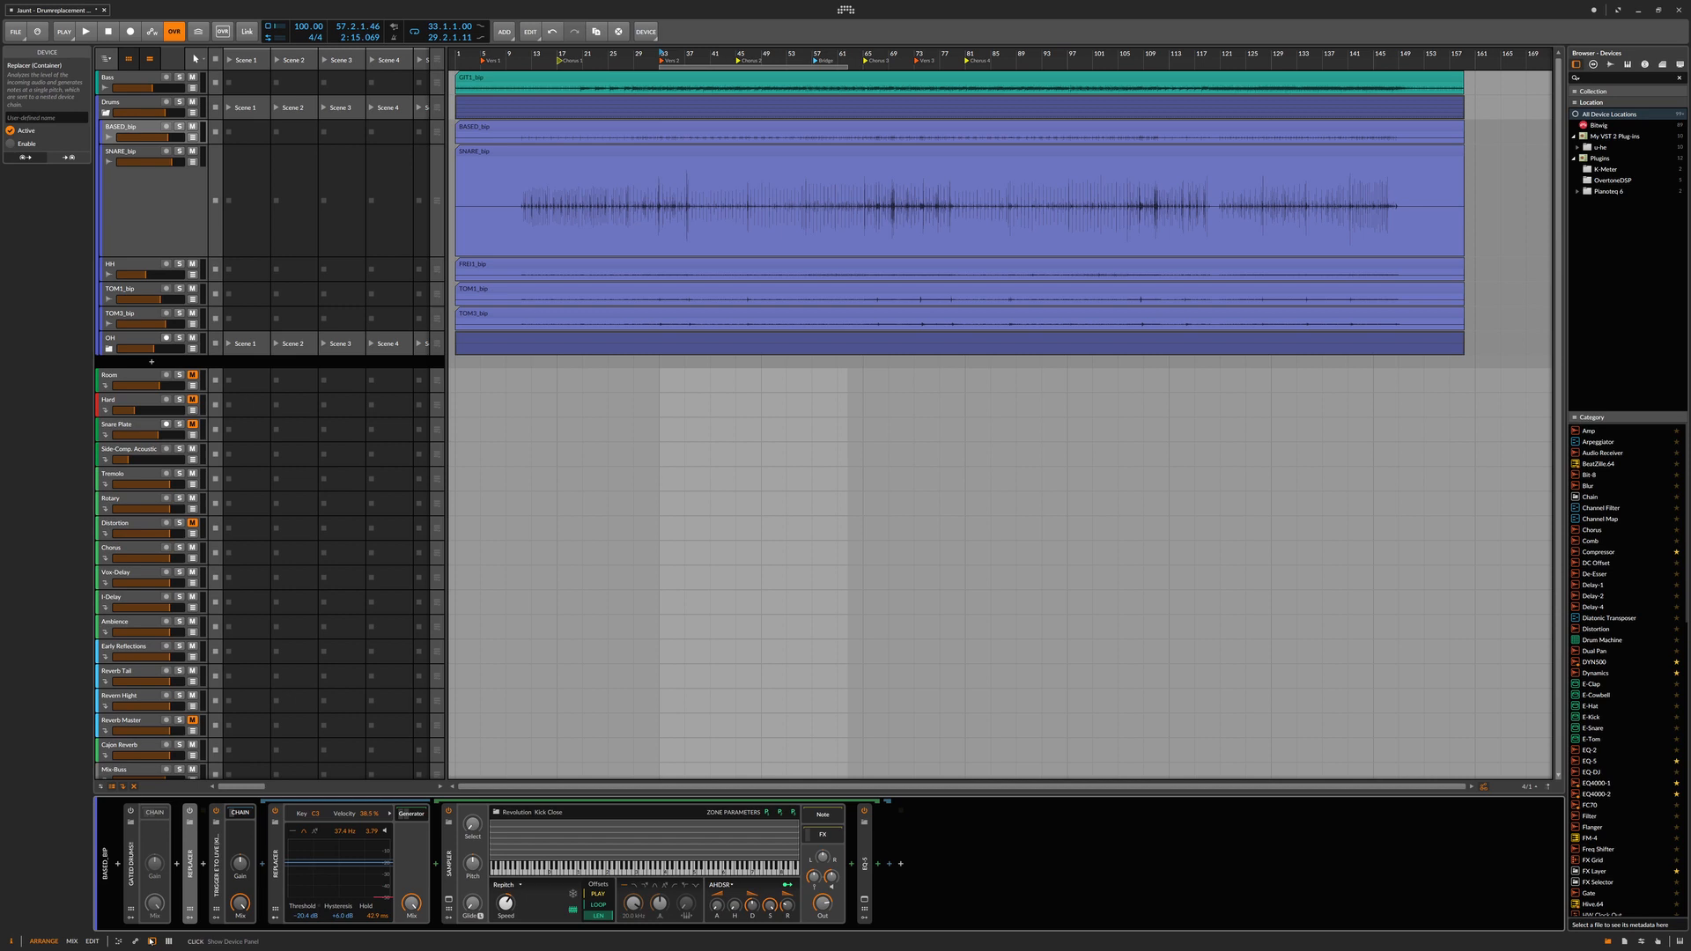
Fold the kick's trigger chain and play the mix, comparing the SNARE_bip and BASED_bip sample chains switched off and on
click(239, 813)
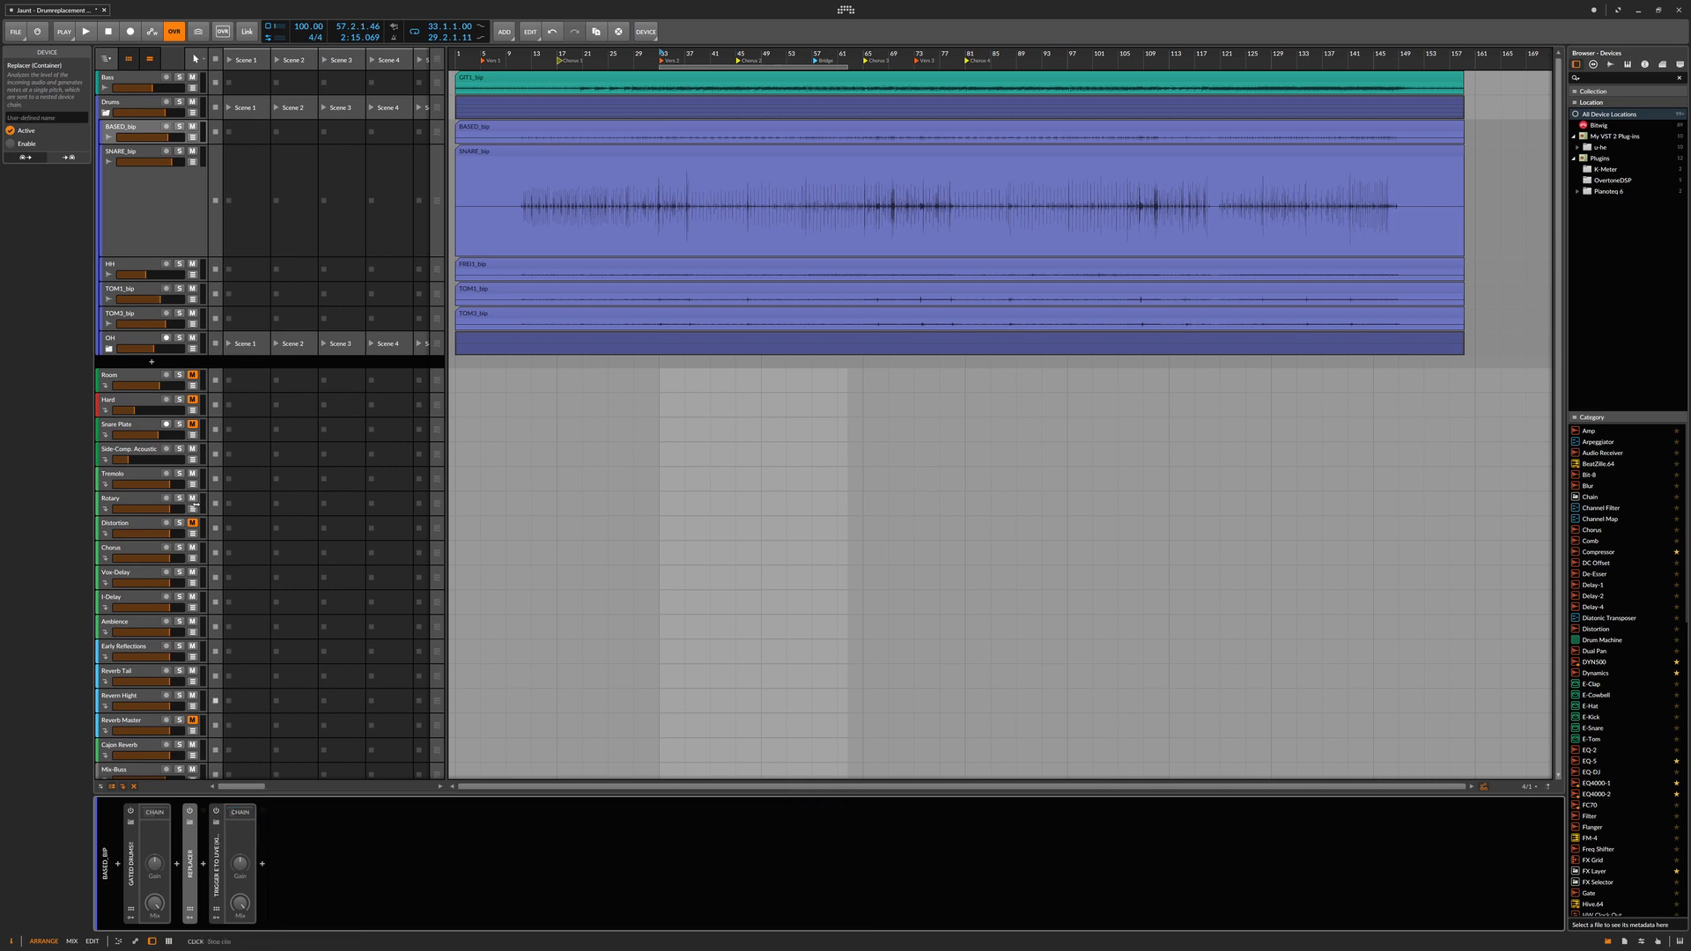
click(132, 176)
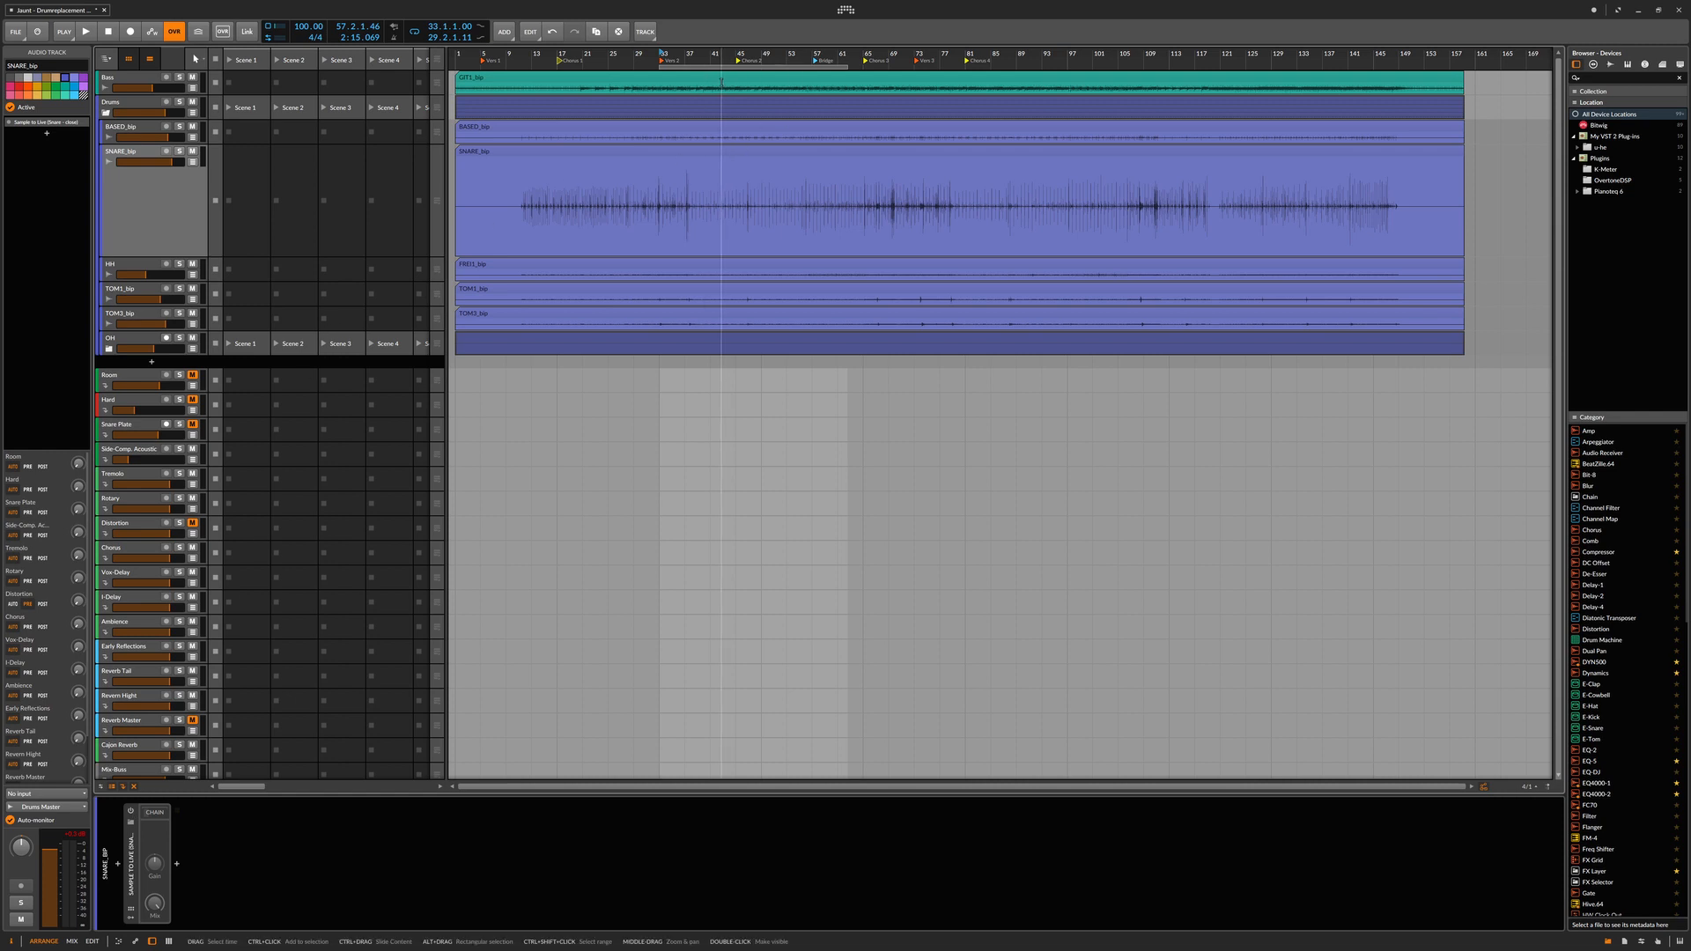
key(space)
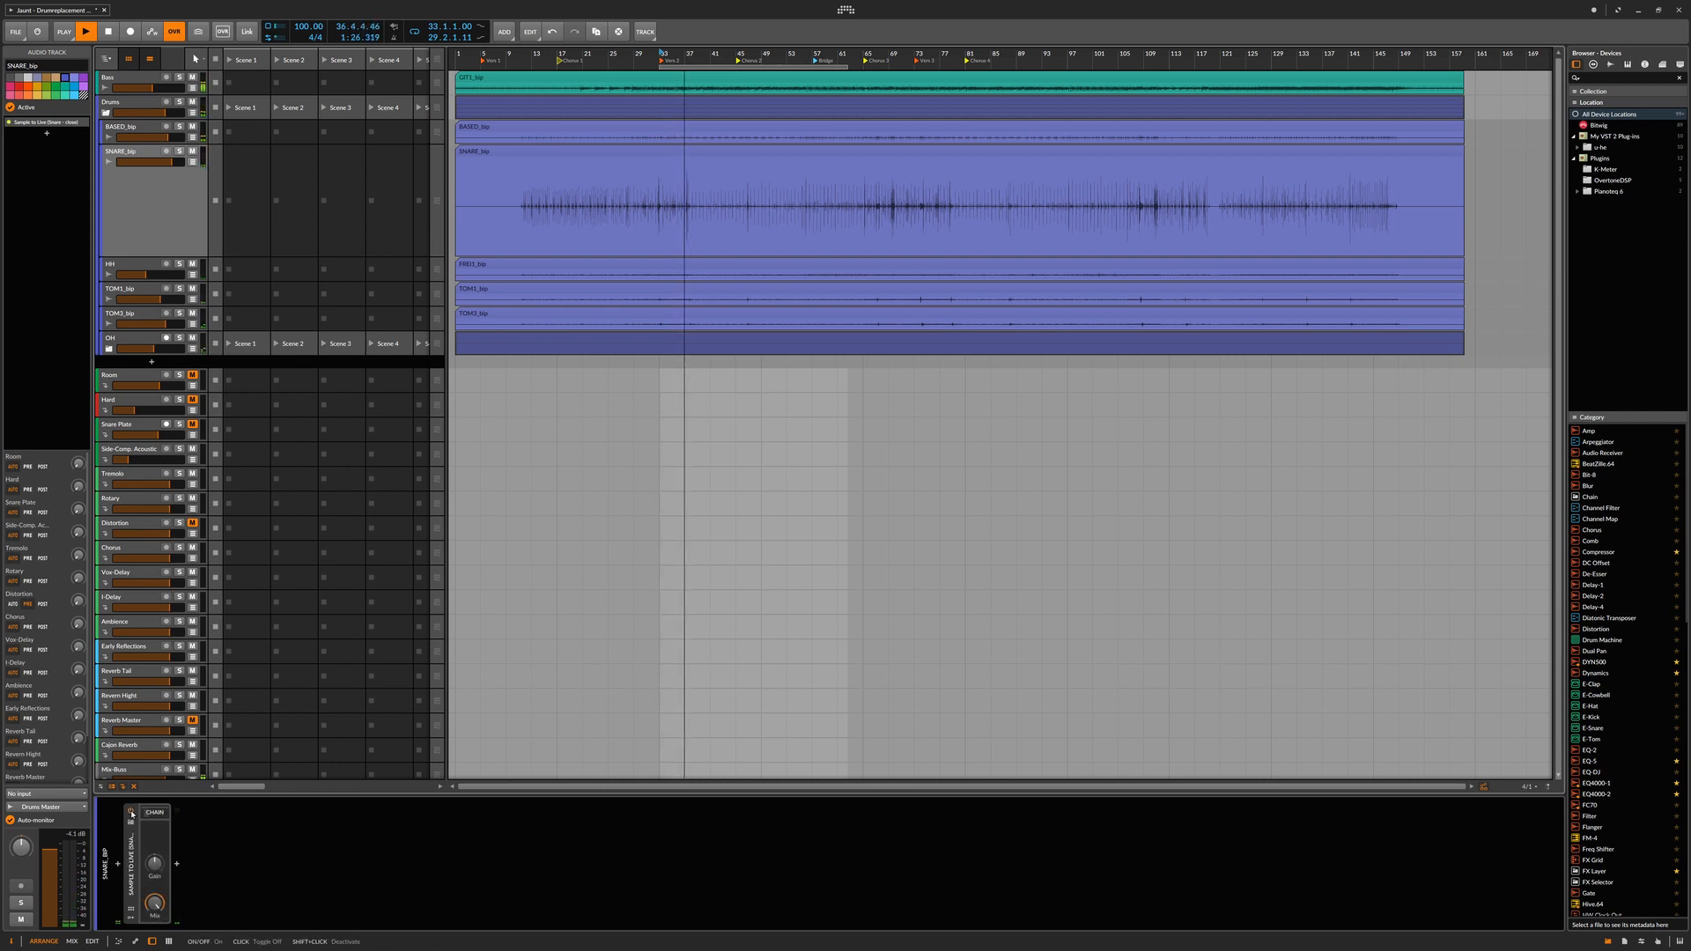
key(Up)
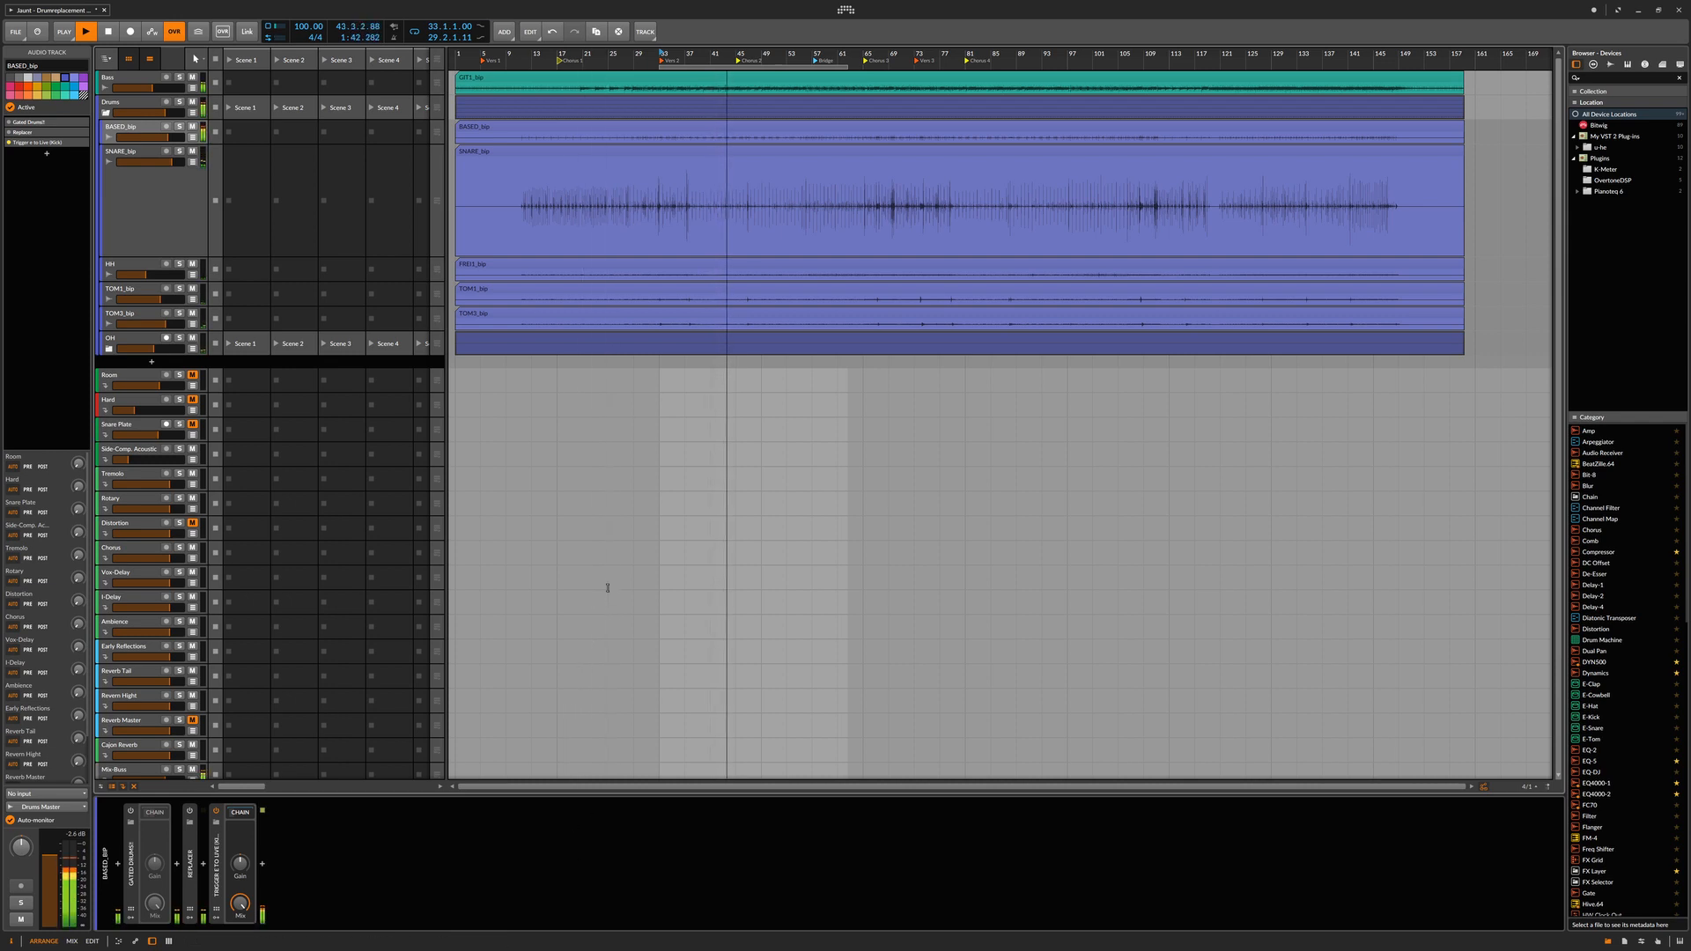
key(space)
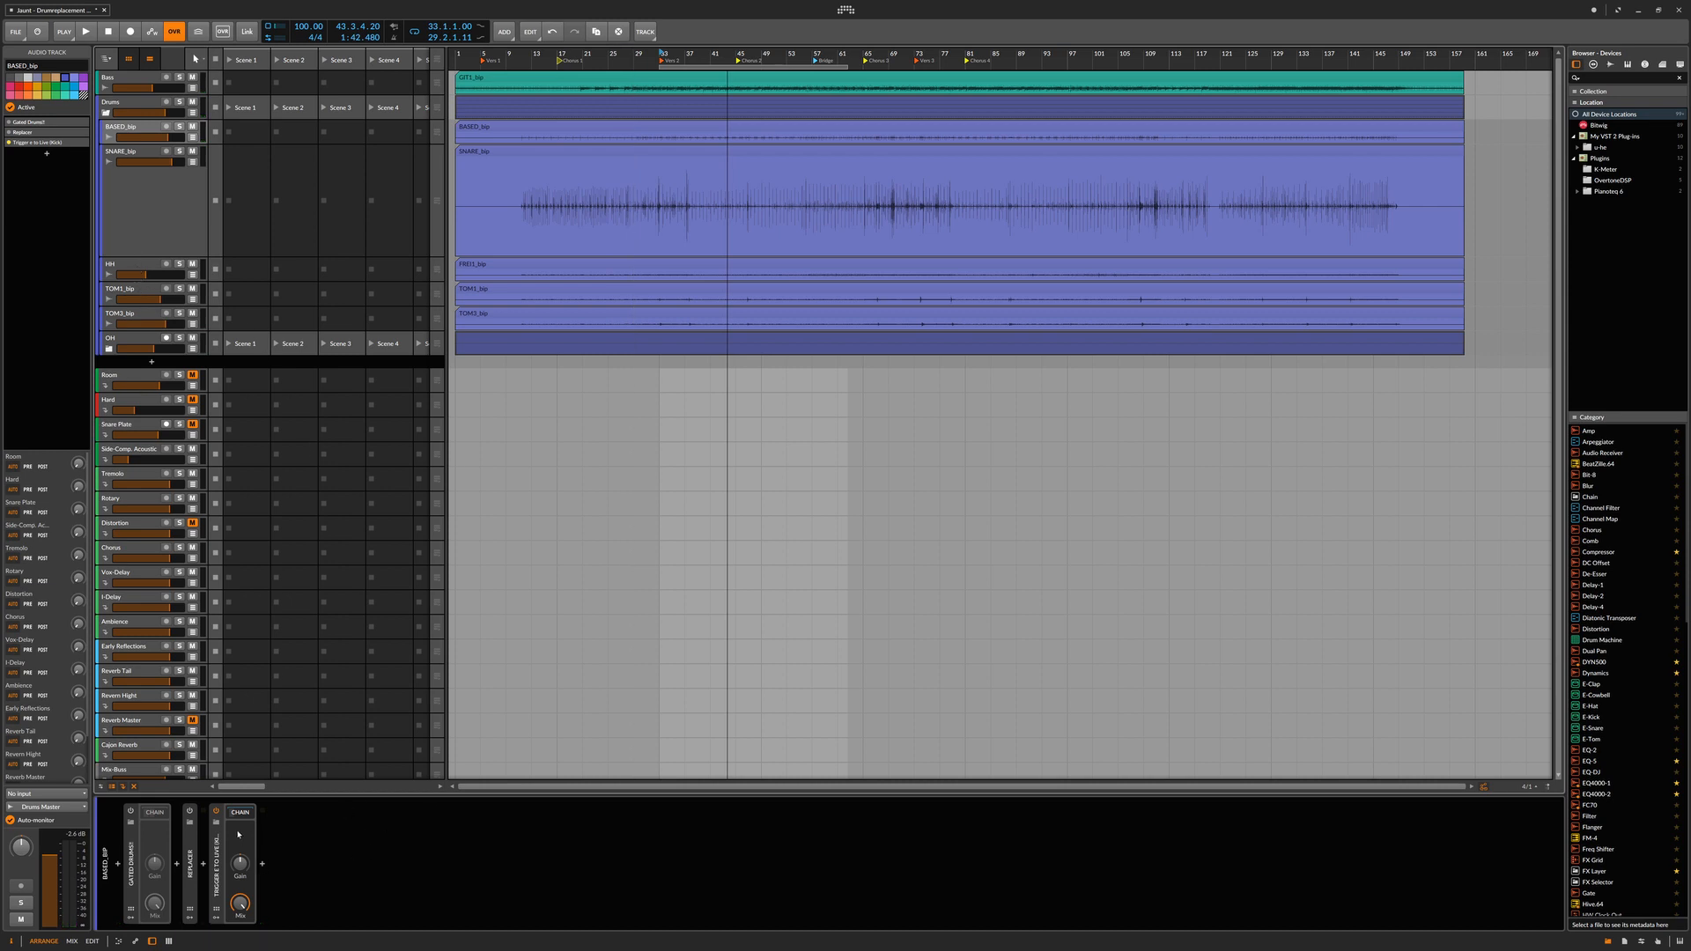
Select the TOM1_bip track and reduce the SNARE_bip track's height to match the other drum tracks
click(134, 291)
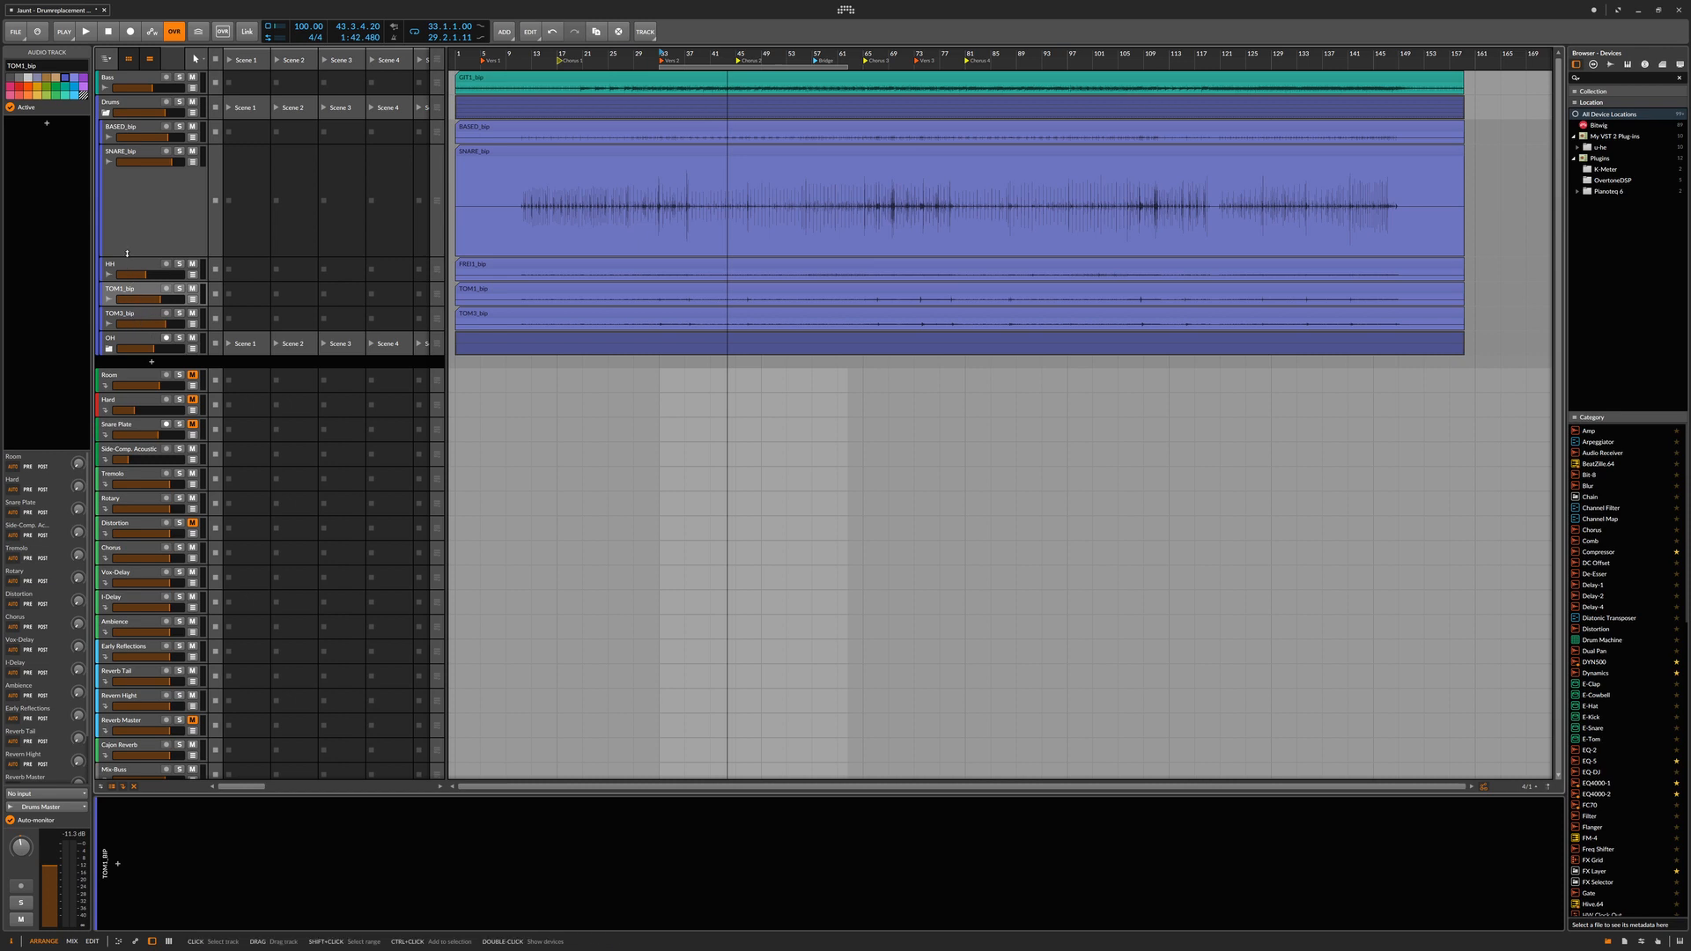
drag(128, 255, 130, 168)
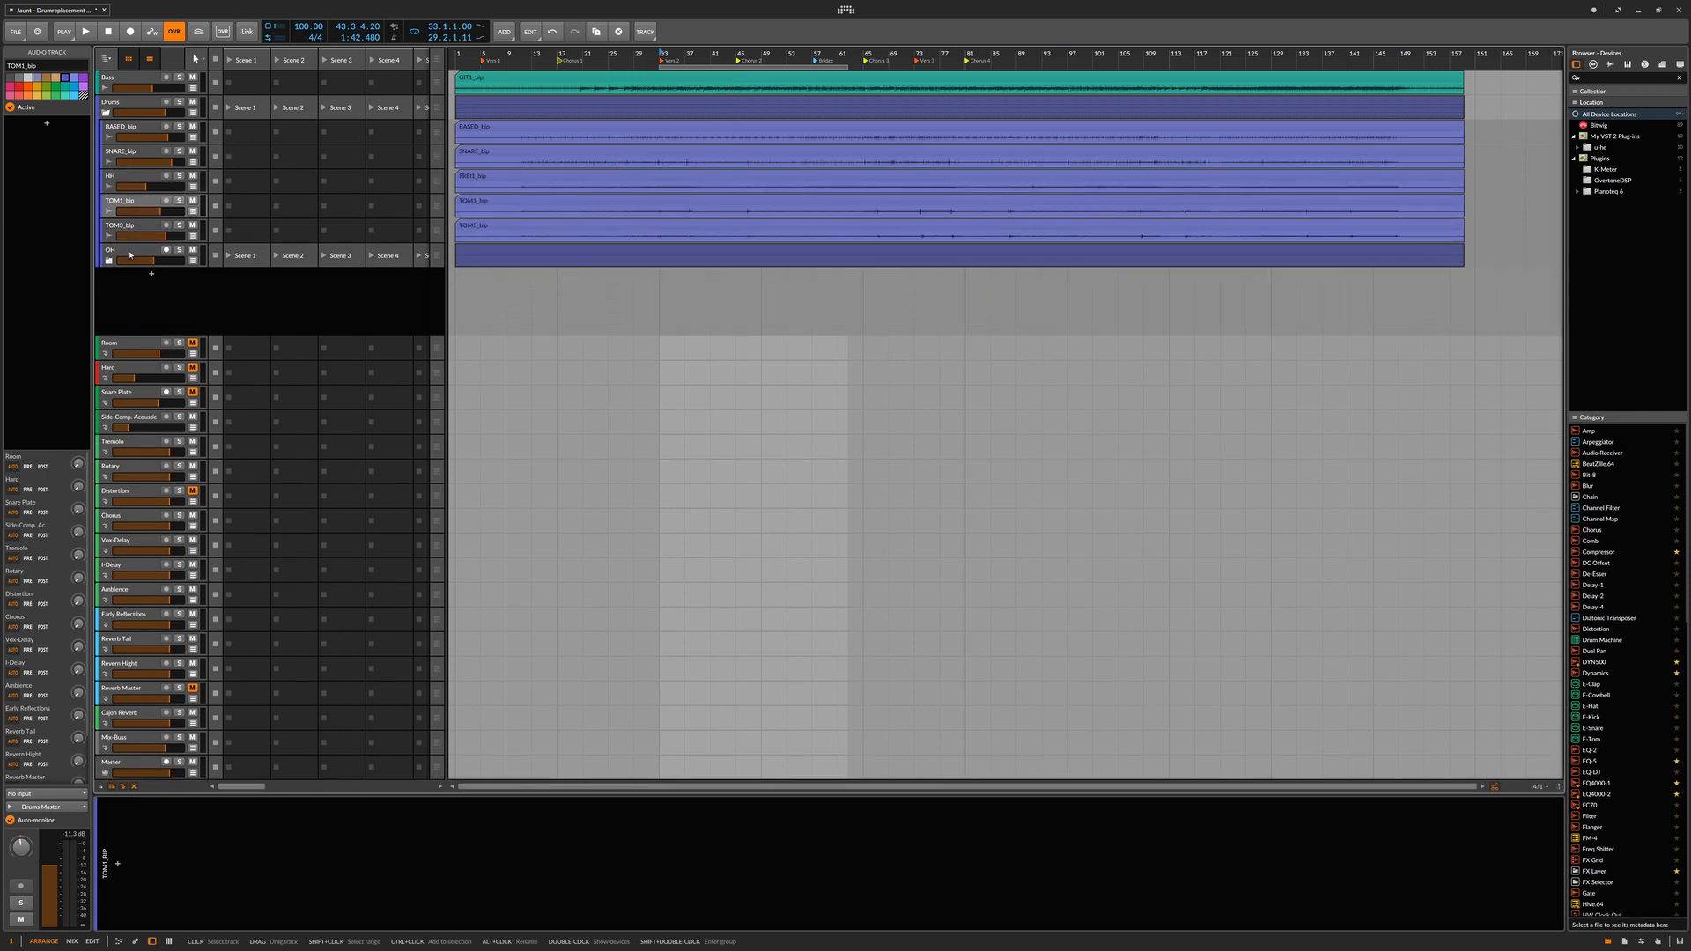